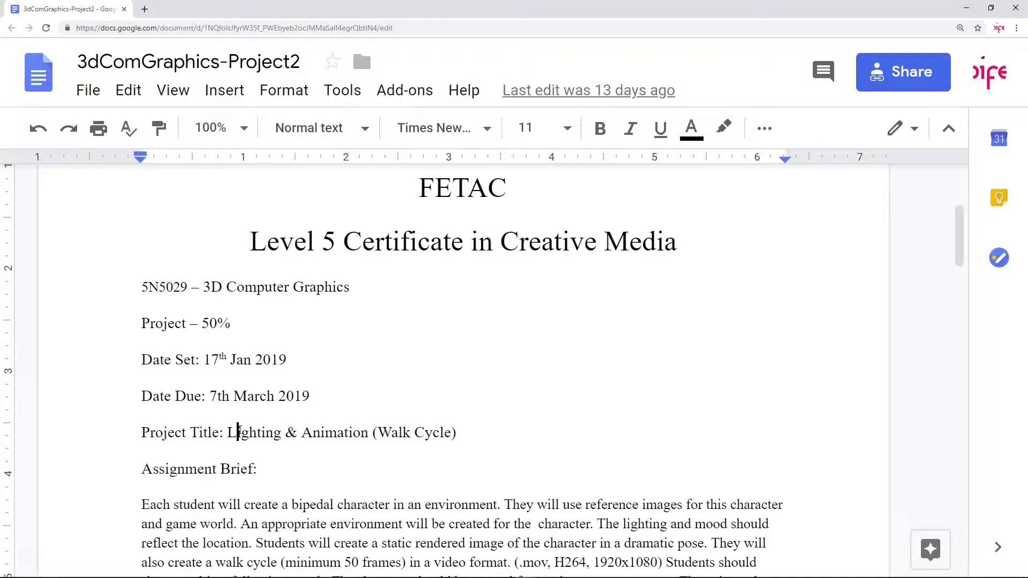
# - Examine the assignment criteria in the project brief, highlighting the lighting requirements and the animation requirements
pyautogui.scroll(-8, 322, 431)
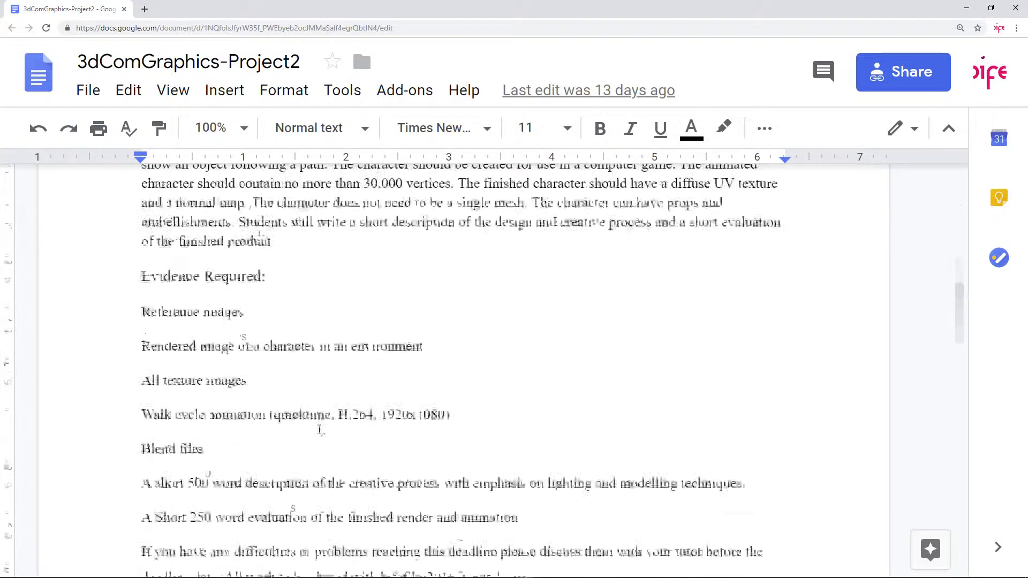
pyautogui.scroll(-17, 320, 430)
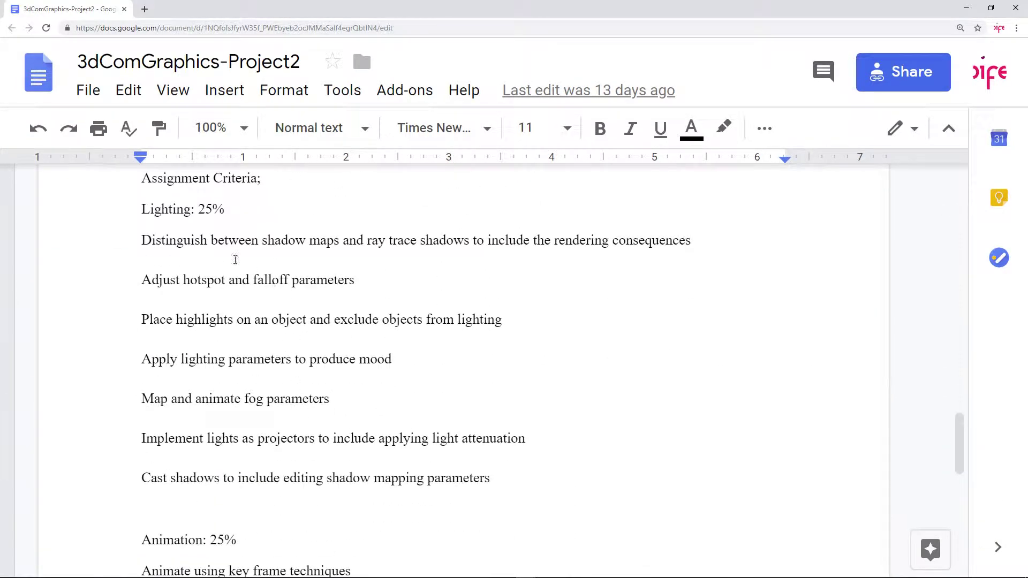
pyautogui.moveTo(141, 240); pyautogui.dragTo(501, 478)
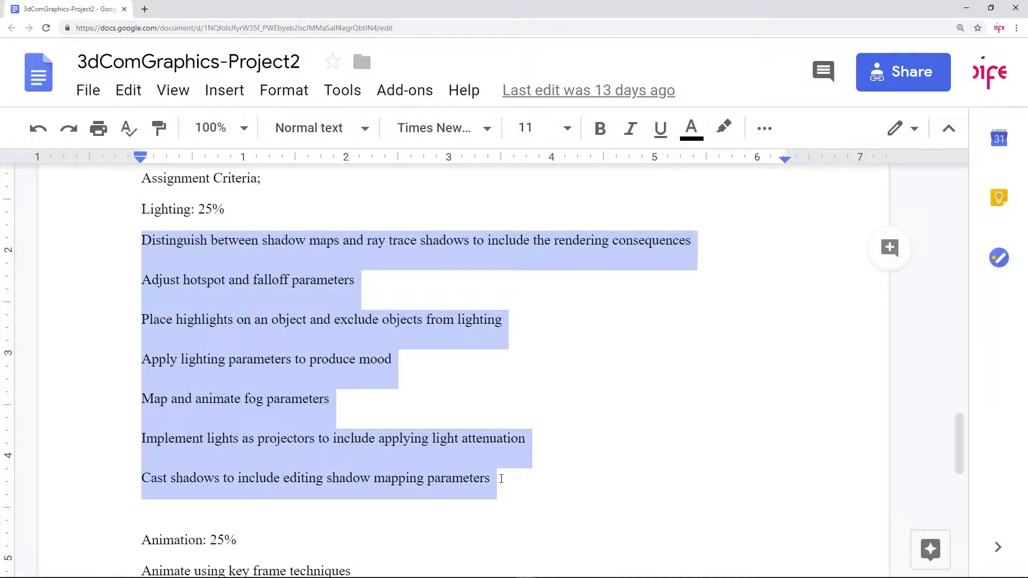
pyautogui.scroll(-6, 224, 331)
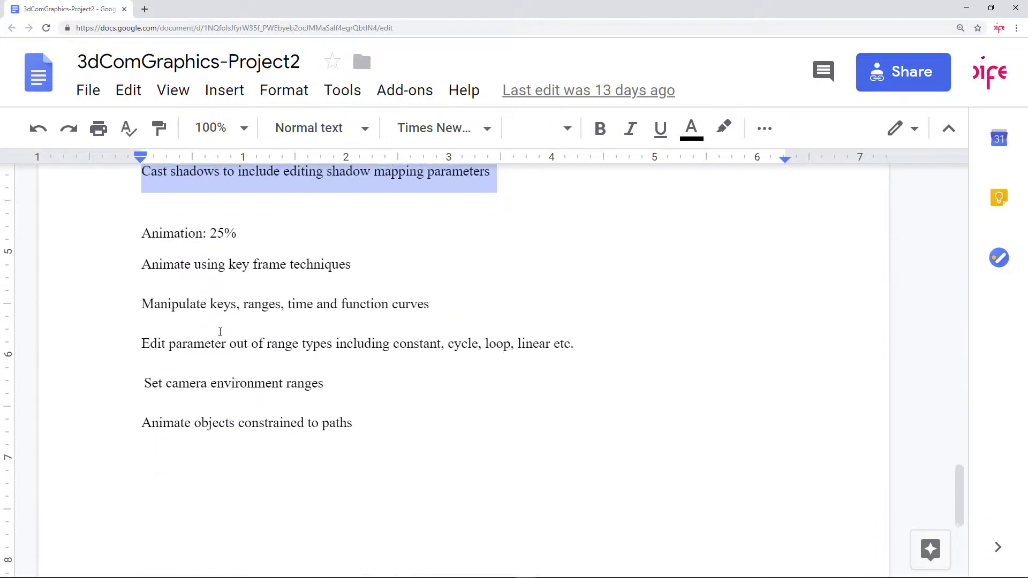
pyautogui.scroll(7, 142, 389)
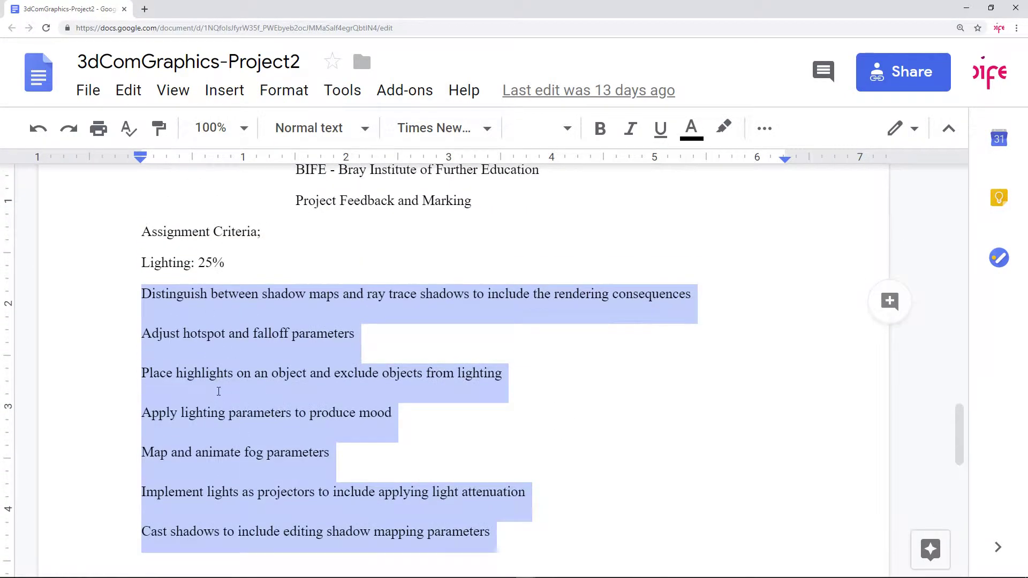
pyautogui.scroll(-5, 219, 391)
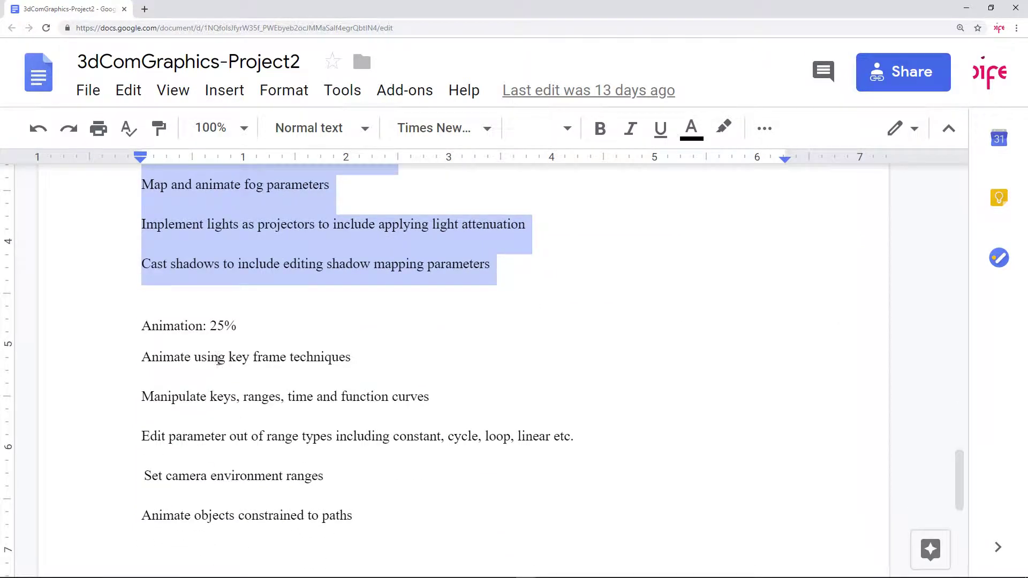
pyautogui.moveTo(142, 357); pyautogui.dragTo(379, 524)
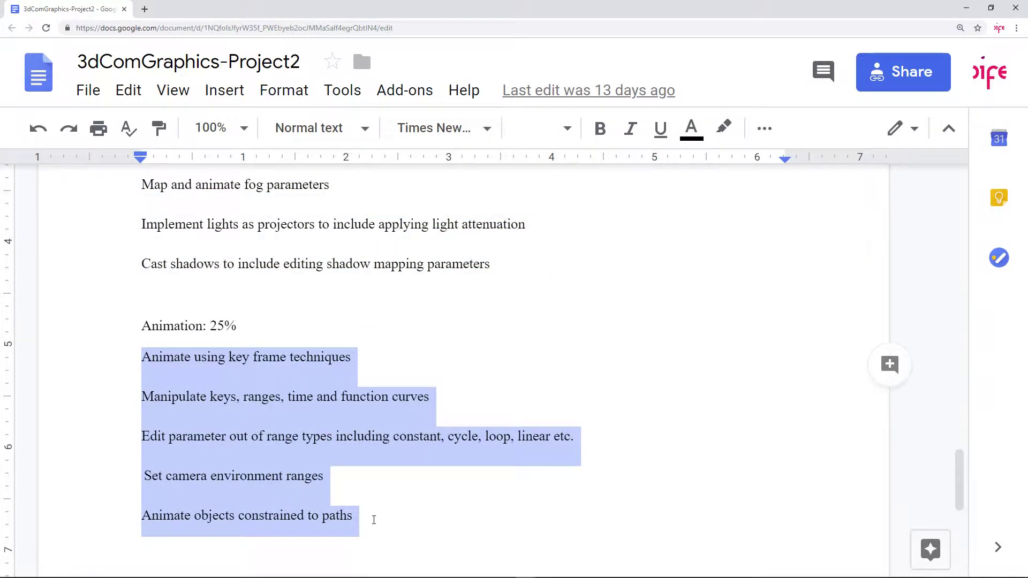
pyautogui.click(374, 520)
# - Review the required evidence and the assignment brief, highlighting the vertex limit for the animated character
pyautogui.scroll(18, 350, 412)
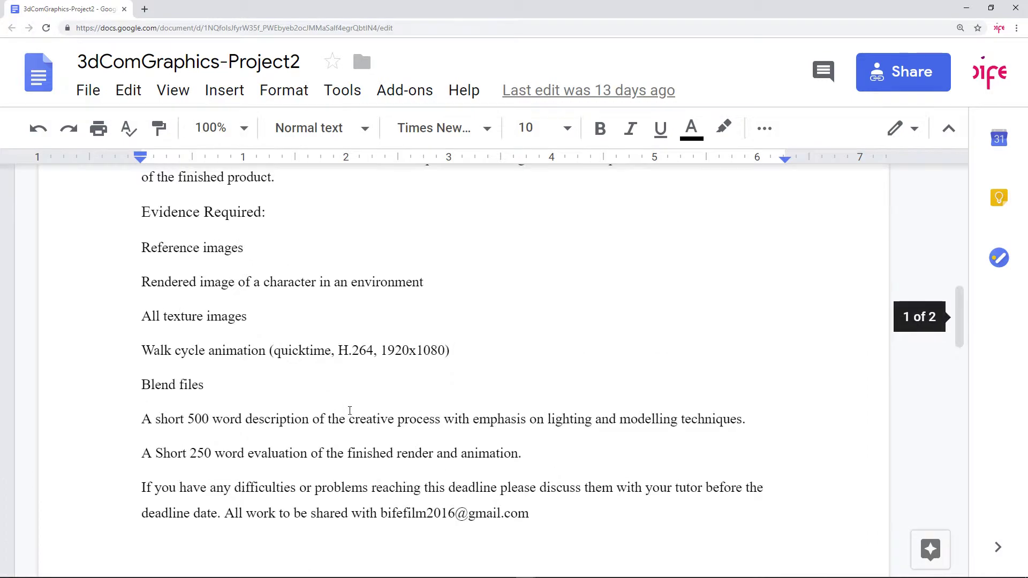
pyautogui.scroll(10, 349, 413)
pyautogui.scroll(-3, 406, 362)
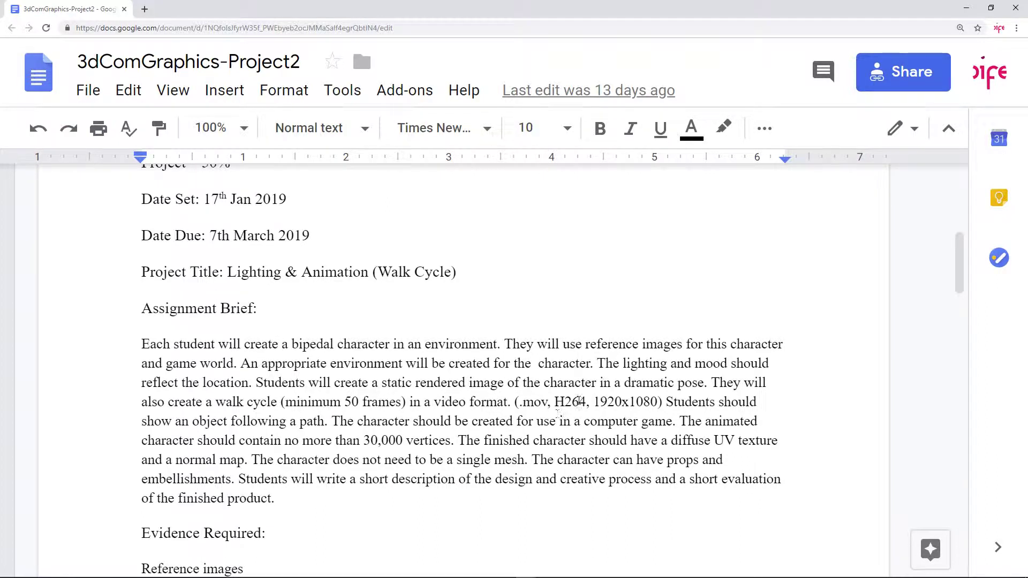
pyautogui.moveTo(353, 441); pyautogui.dragTo(403, 441)
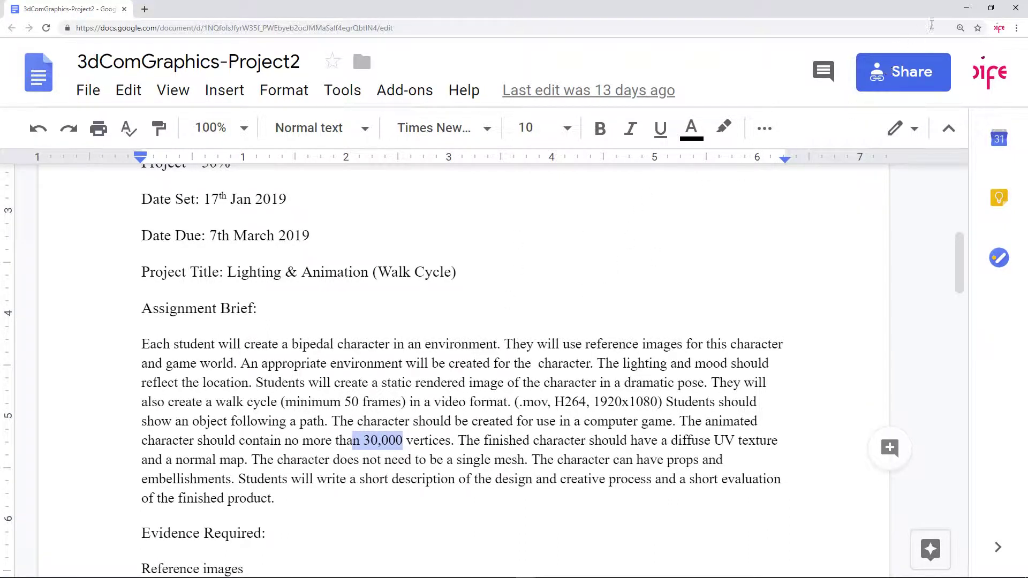
# - Switch to Blender and delete the default cube from the scene
pyautogui.click(959, 4)
pyautogui.moveTo(468, 291); pyautogui.dragTo(423, 334, button='middle')
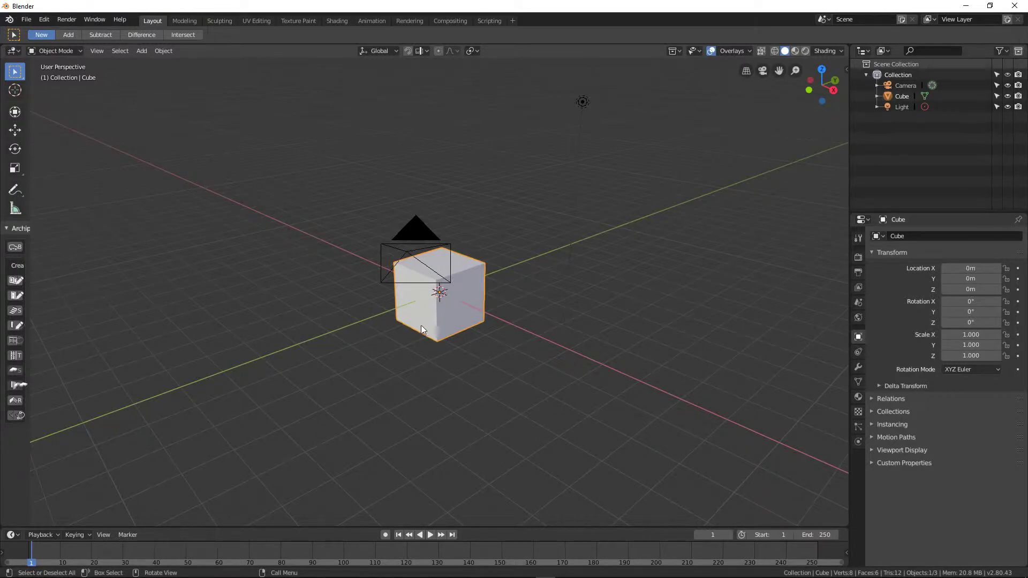
pyautogui.press('Tab')
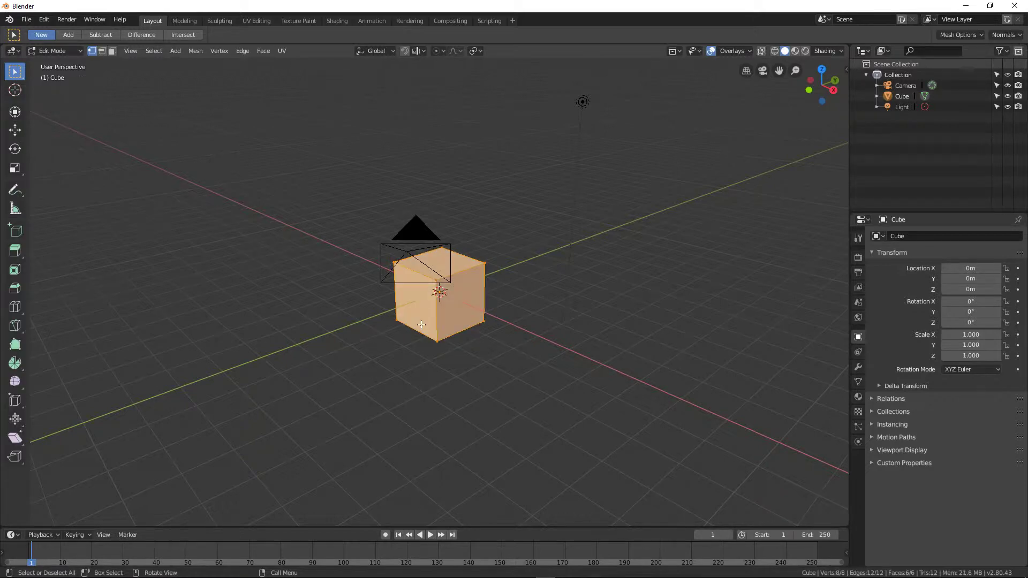
pyautogui.press('Tab')
pyautogui.press('x')
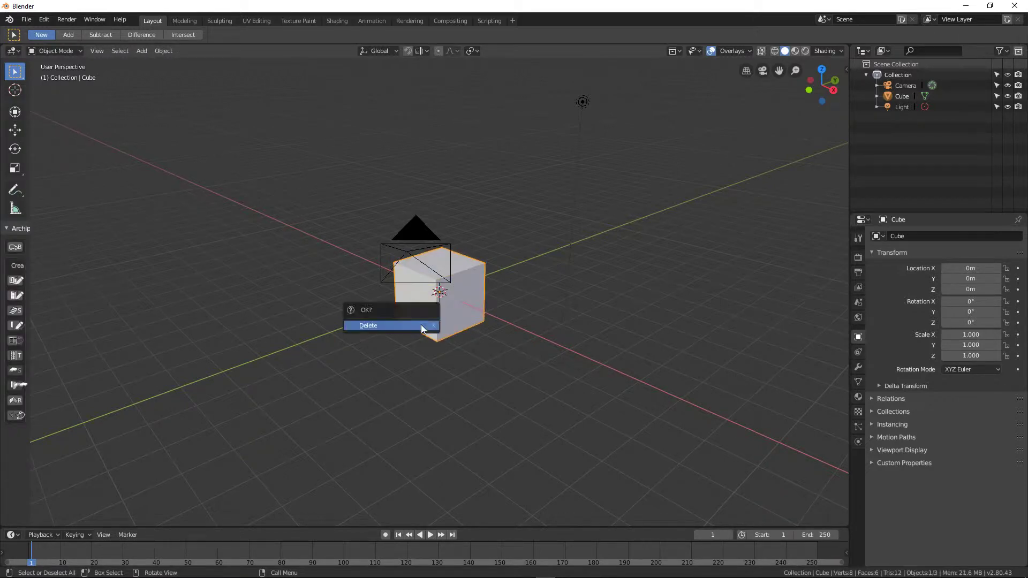
pyautogui.click(422, 325)
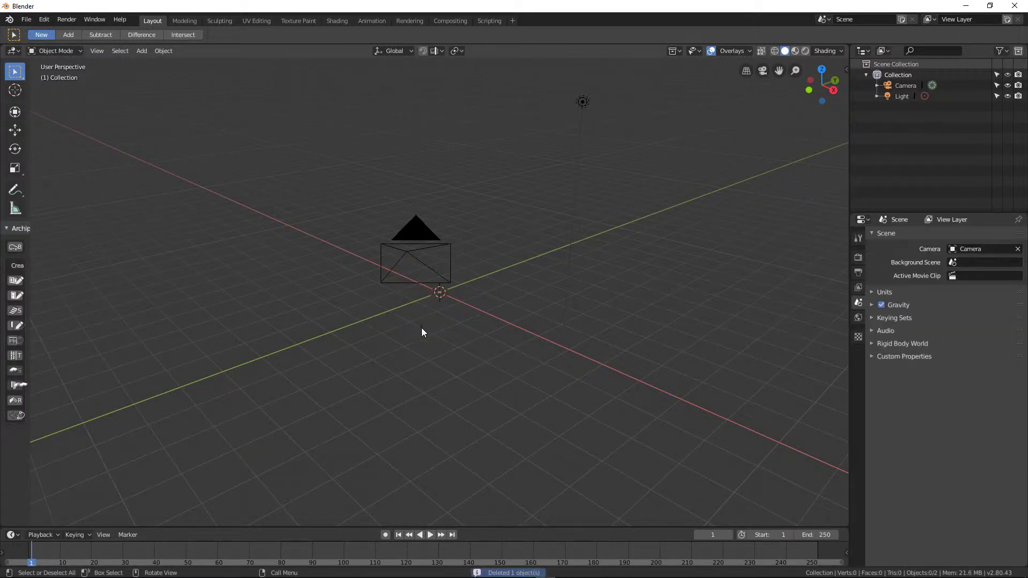
# - Select the camera and clear its rotation and location so it sits at the world origin
pyautogui.rightClick(398, 250)
pyautogui.click(418, 251)
pyautogui.click(418, 255)
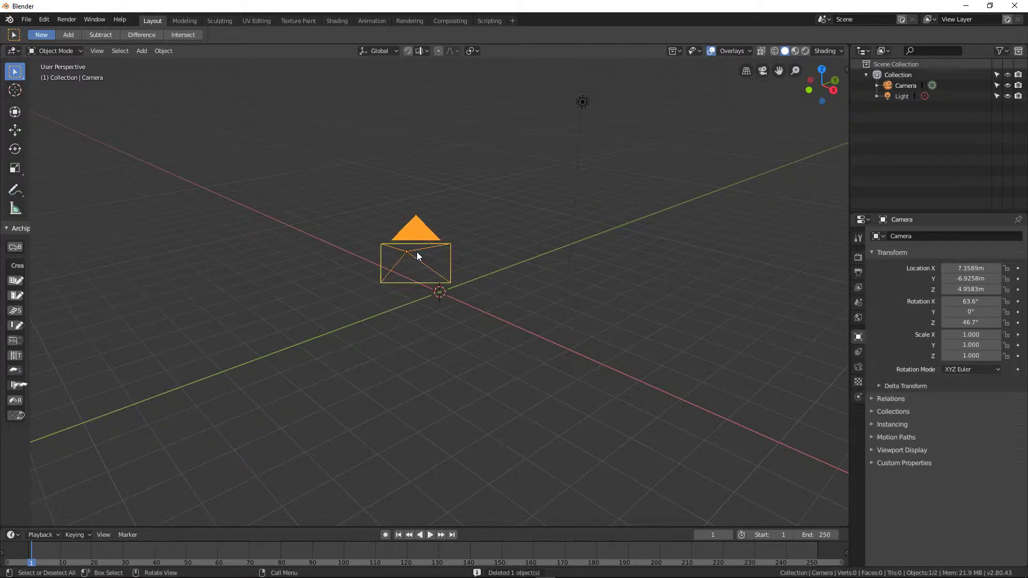
pyautogui.hotkey('alt', 'r')
pyautogui.hotkey('alt', 'g')
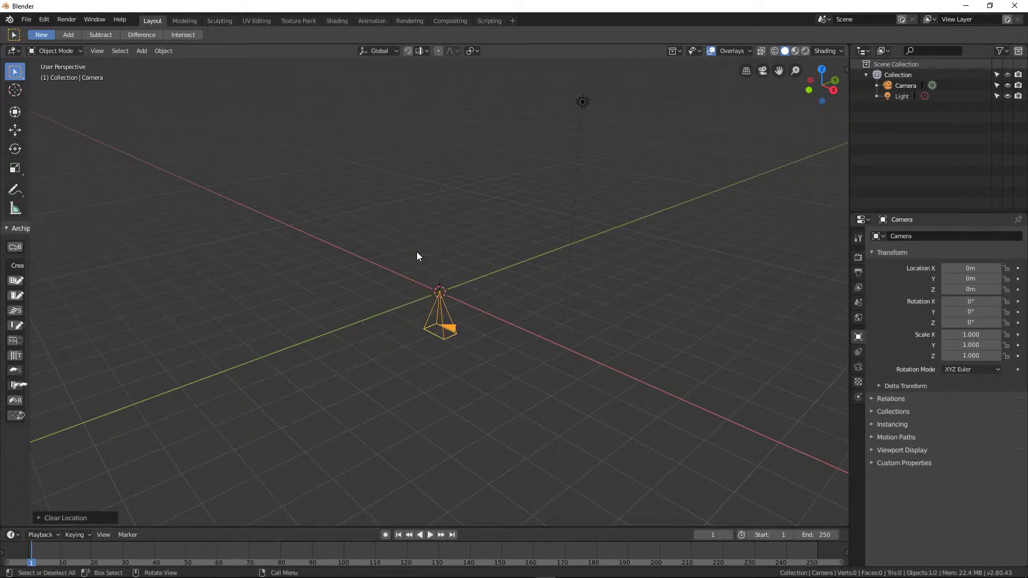
# - In the right orthographic view, rotate the camera 90° about X and move it -5 m along the global Y axis
pyautogui.press('KP_3')
pyautogui.write('r')
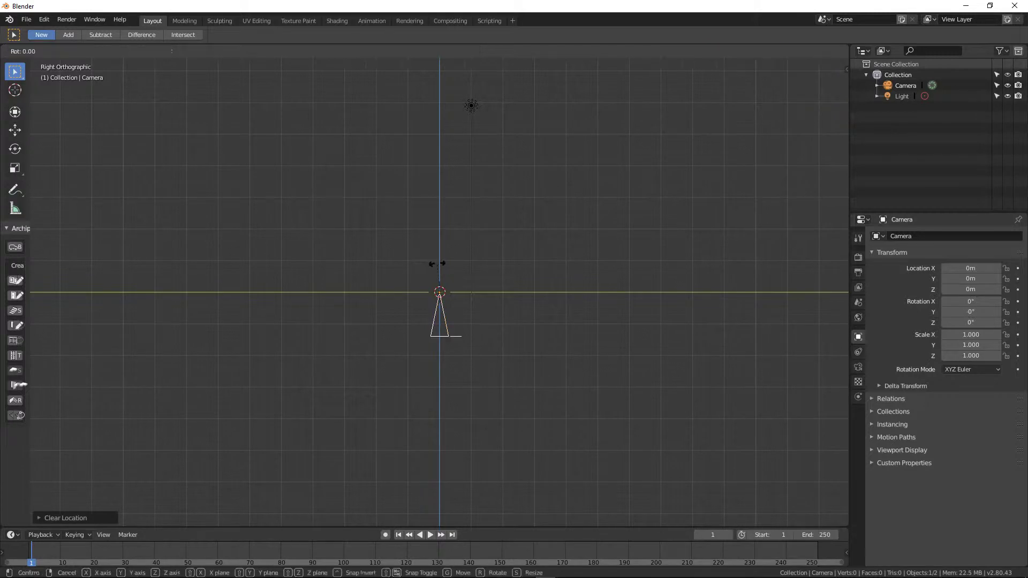
pyautogui.write('90')
pyautogui.press('Return')
pyautogui.press('g')
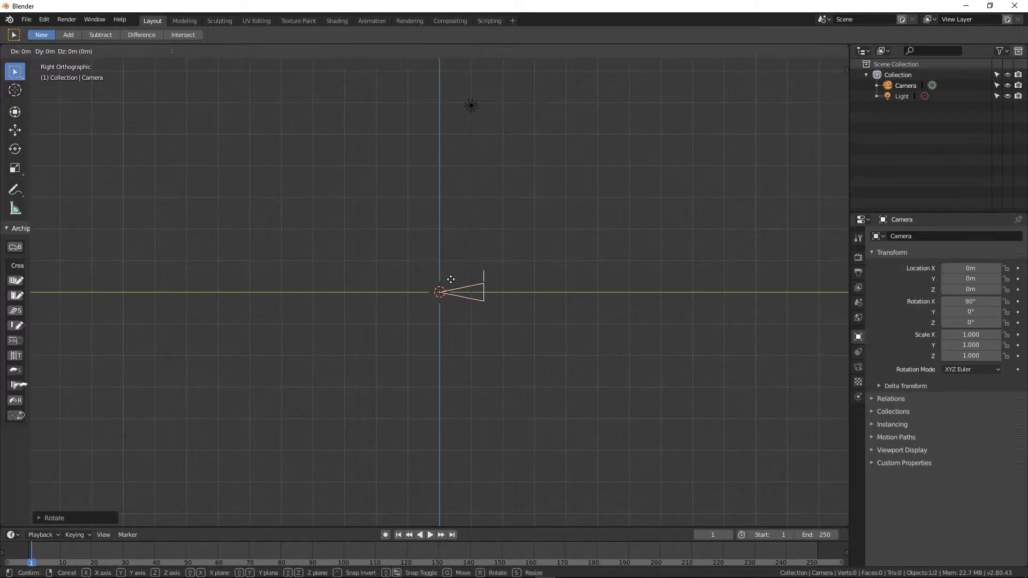
pyautogui.write('y')
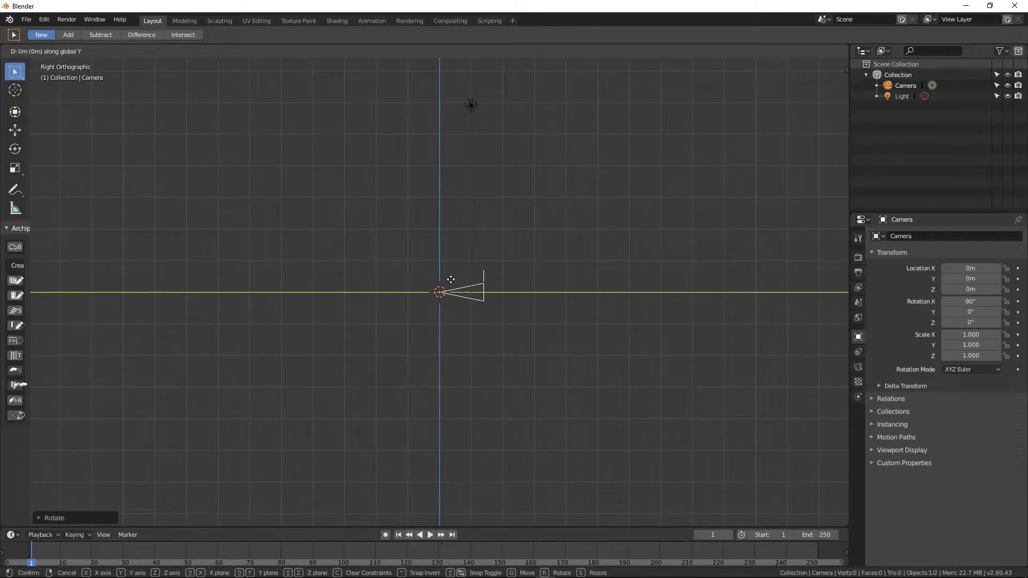
pyautogui.write('-5')
pyautogui.press('Return')
# - Add a mesh plane at the world origin
pyautogui.scroll(2, 448, 297)
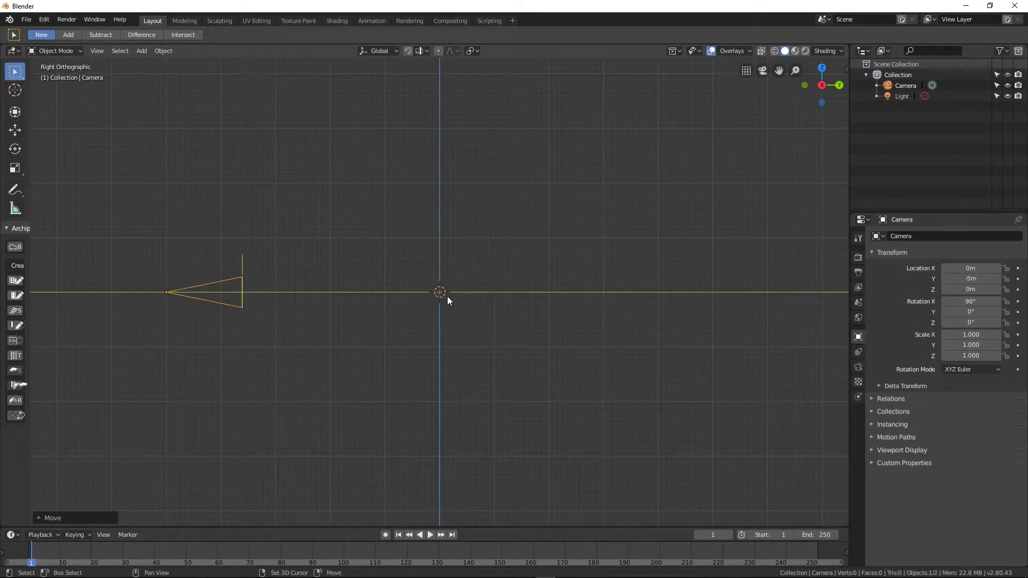
pyautogui.hotkey('shift', 'a')
pyautogui.moveTo(447, 296)
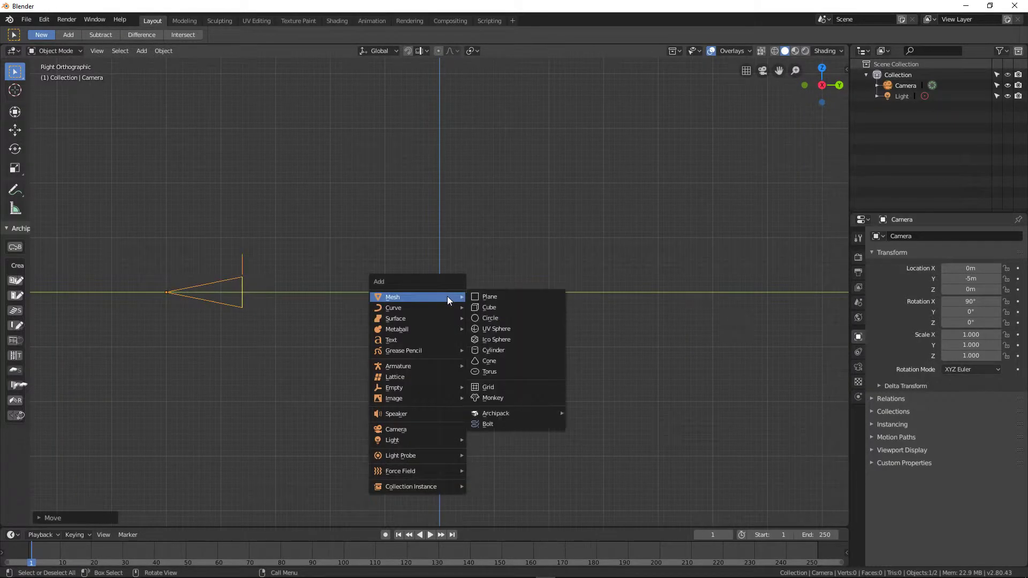
pyautogui.click(482, 295)
# - In Edit Mode, move the plane's geometry 1 m along X so that one edge lies on the object's origin
pyautogui.moveTo(481, 293); pyautogui.dragTo(529, 339, button='middle')
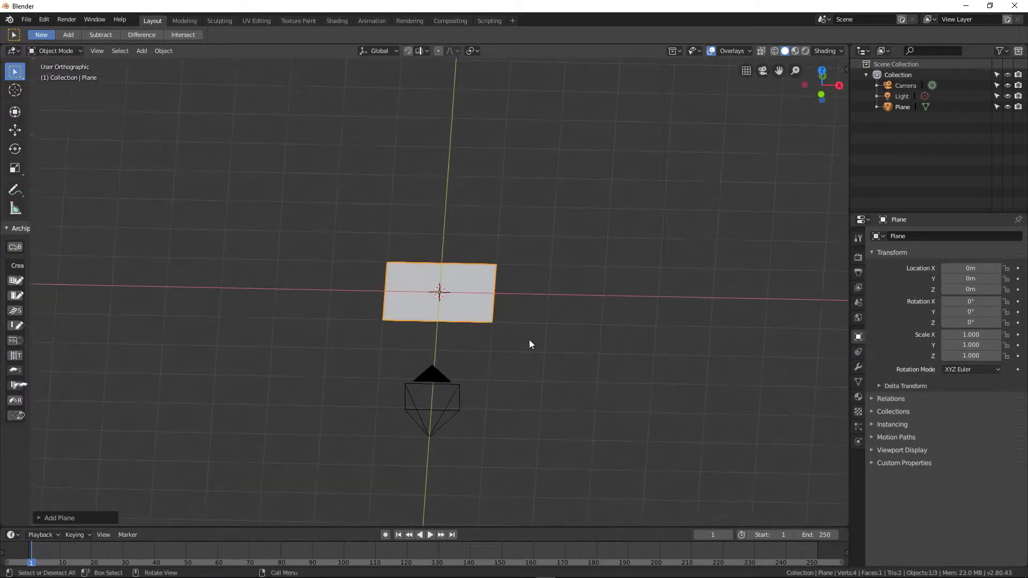
pyautogui.scroll(2, 495, 311)
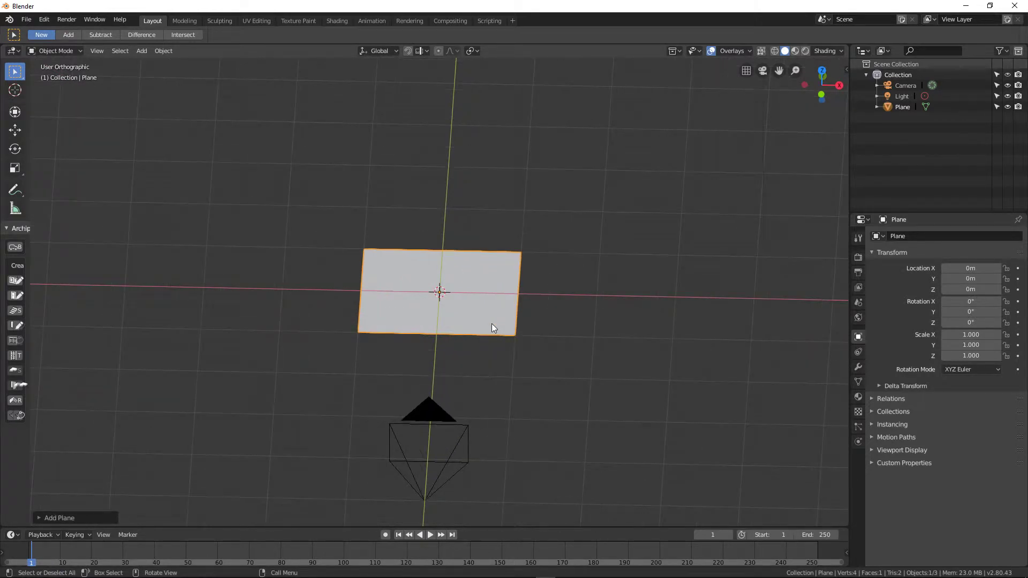
pyautogui.press('Tab')
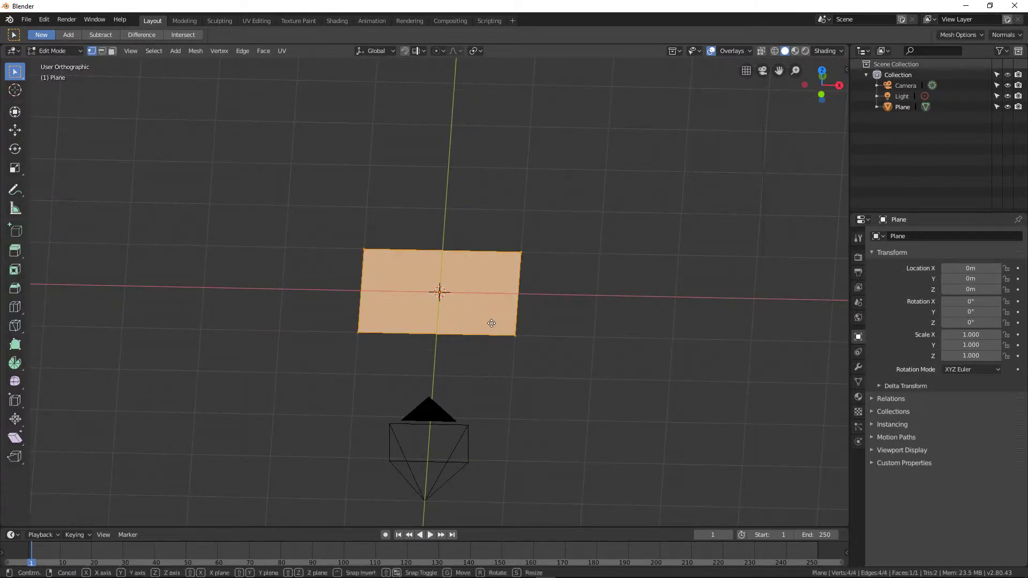
pyautogui.press('g')
pyautogui.press('x')
pyautogui.press('1')
pyautogui.press('Return')
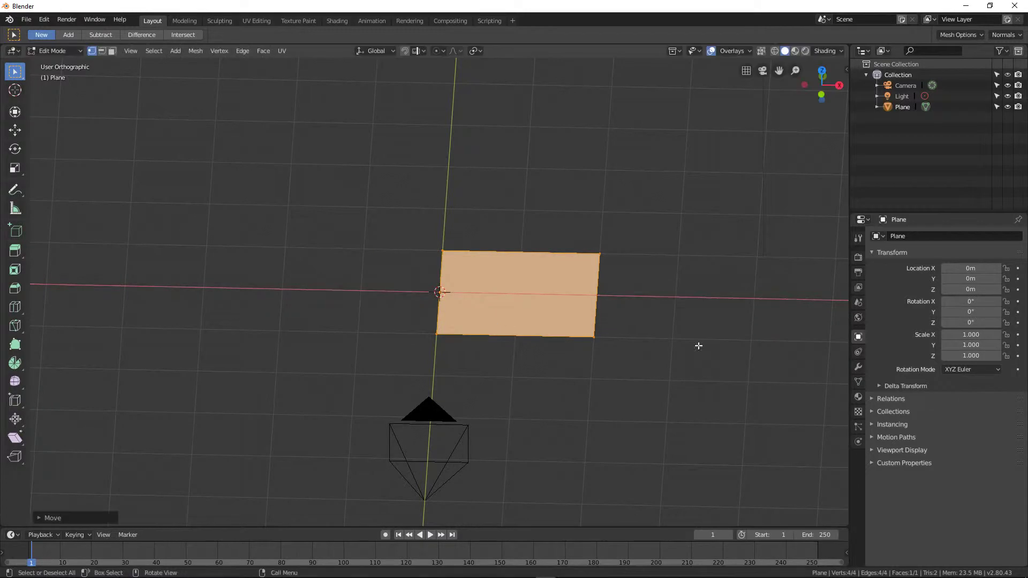
pyautogui.click(858, 367)
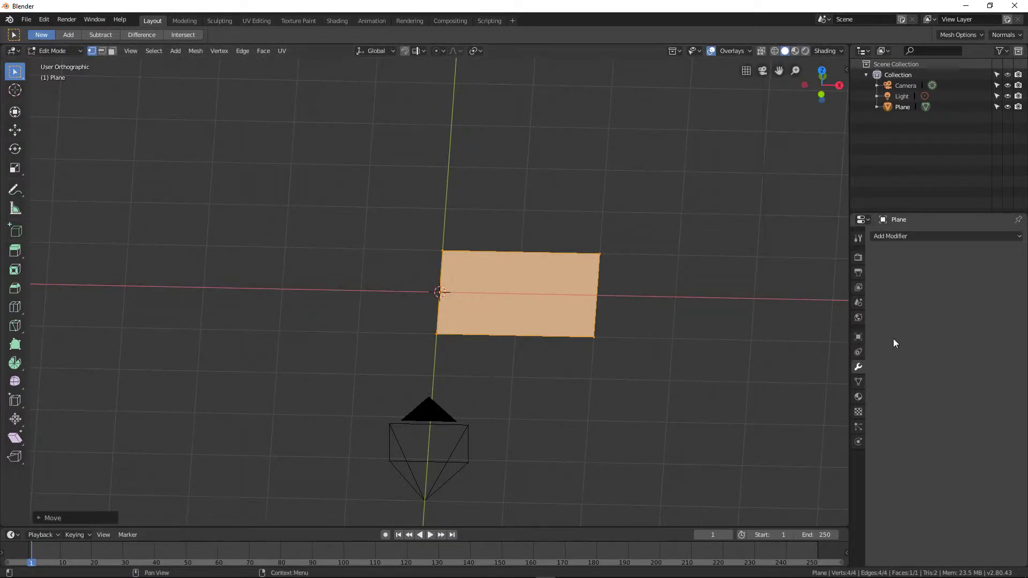
pyautogui.click(889, 236)
pyautogui.click(839, 413)
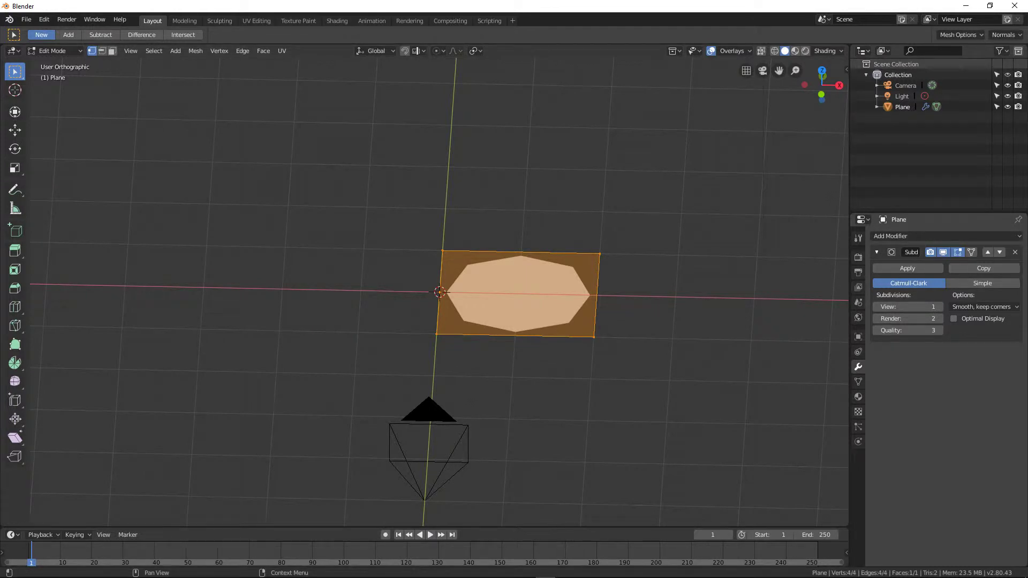
pyautogui.click(1012, 252)
# - Add a Mirror modifier to the plane
pyautogui.click(948, 236)
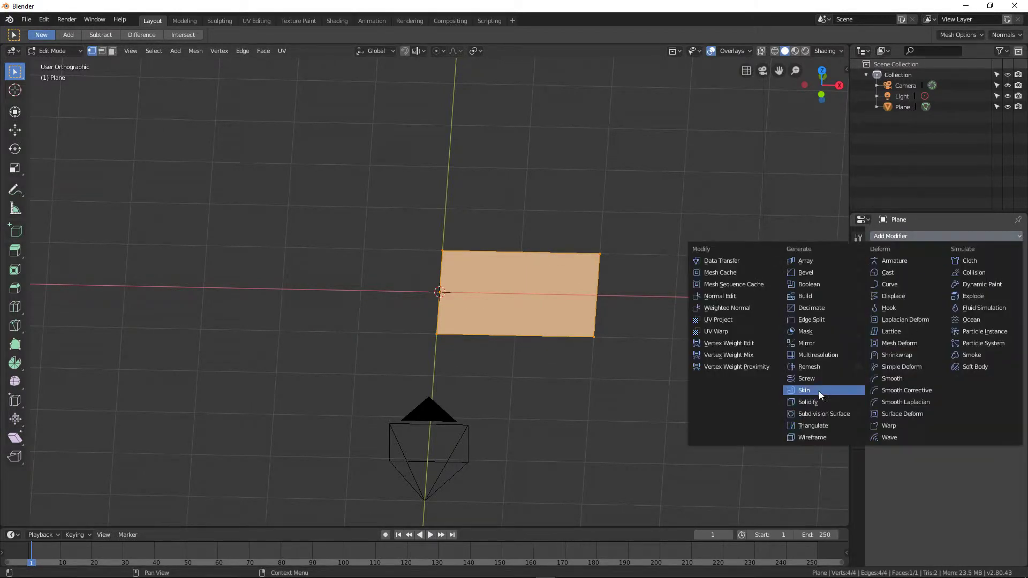
pyautogui.click(810, 343)
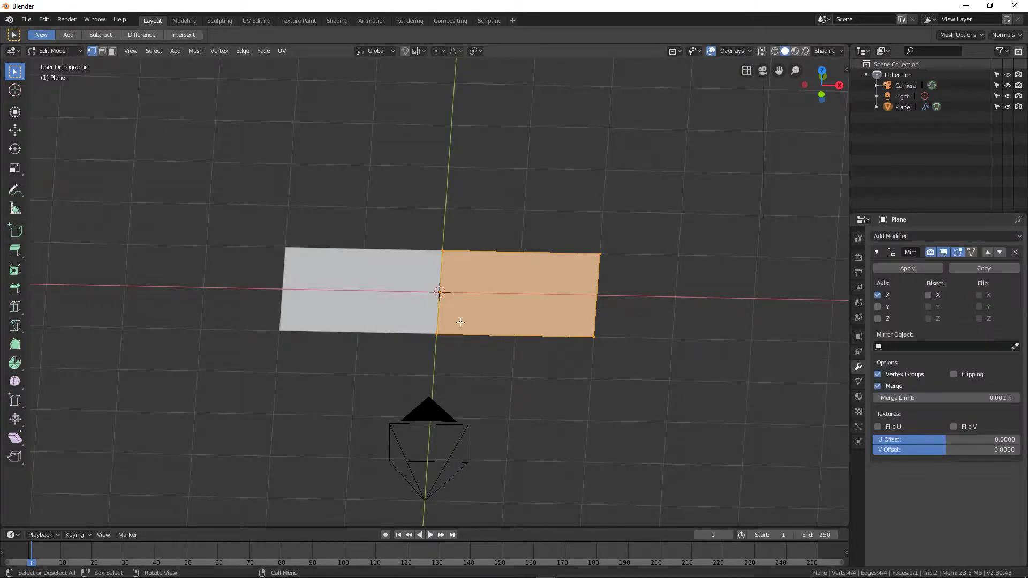
# - Extrude the plane's outer edge diagonally in the front view, about 1 m outward along X and 1 m up
pyautogui.moveTo(471, 330); pyautogui.dragTo(511, 350, button='middle')
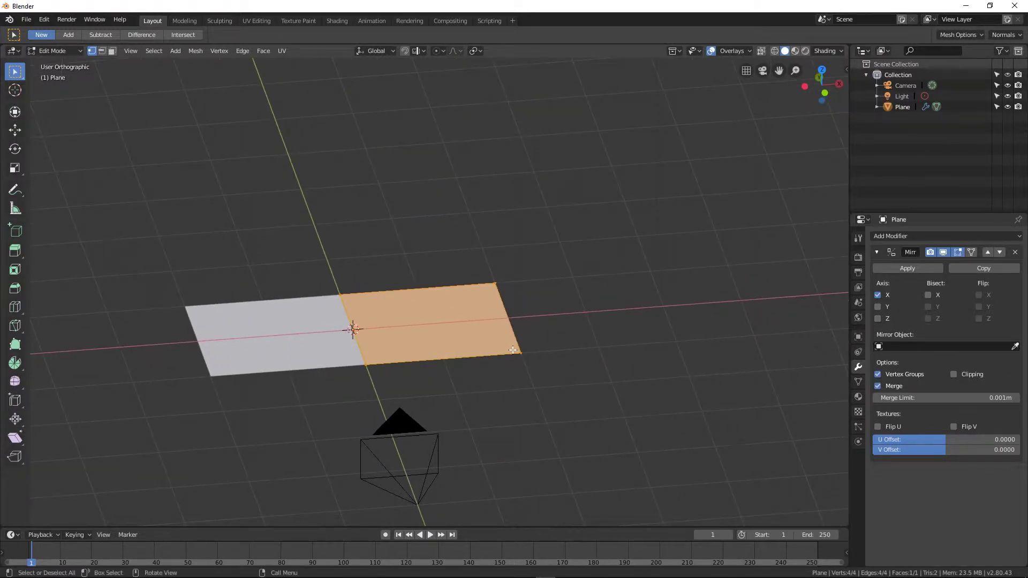
pyautogui.click(519, 352)
pyautogui.keyDown('shift'); pyautogui.click(489, 296); pyautogui.keyUp('shift')
pyautogui.press('KP_1')
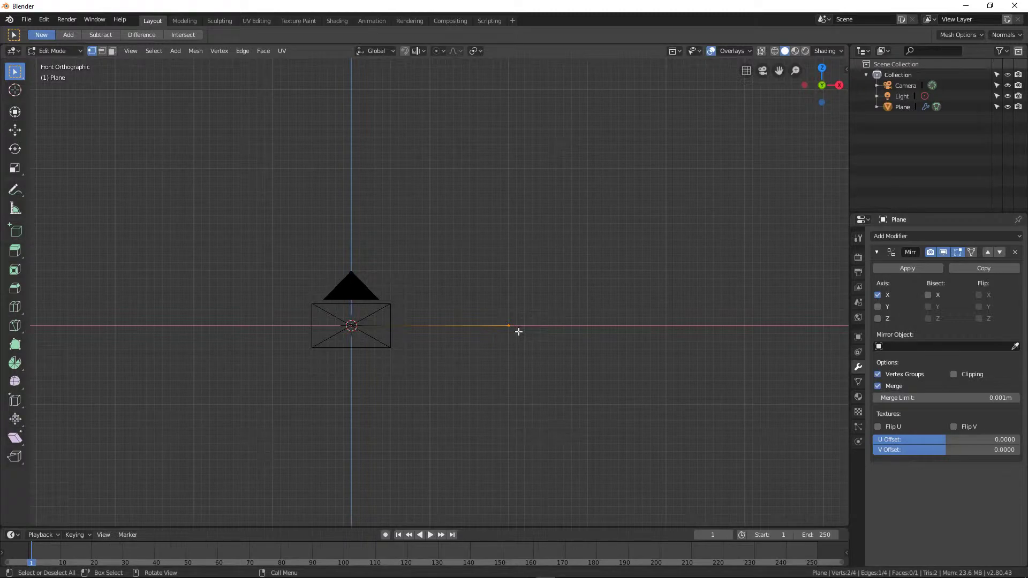
pyautogui.press('e')
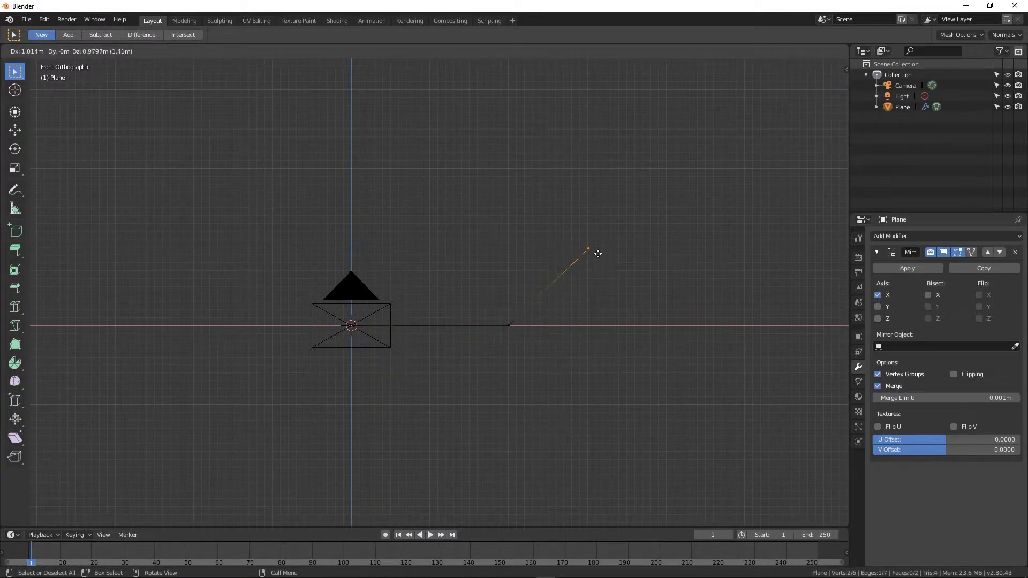
pyautogui.click(597, 252)
# - Extrude the raised edge about 2 m straight up along the global Z axis
pyautogui.scroll(-3, 592, 260)
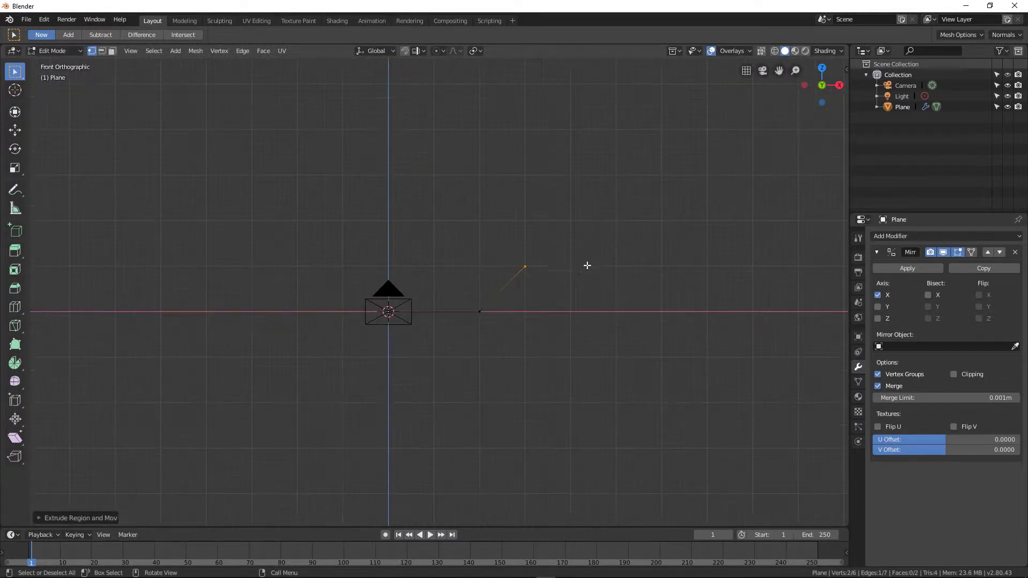
pyautogui.keyDown('shift'); pyautogui.moveTo(588, 264); pyautogui.dragTo(576, 319, button='middle'); pyautogui.keyUp('shift')
pyautogui.press('e')
pyautogui.press('z')
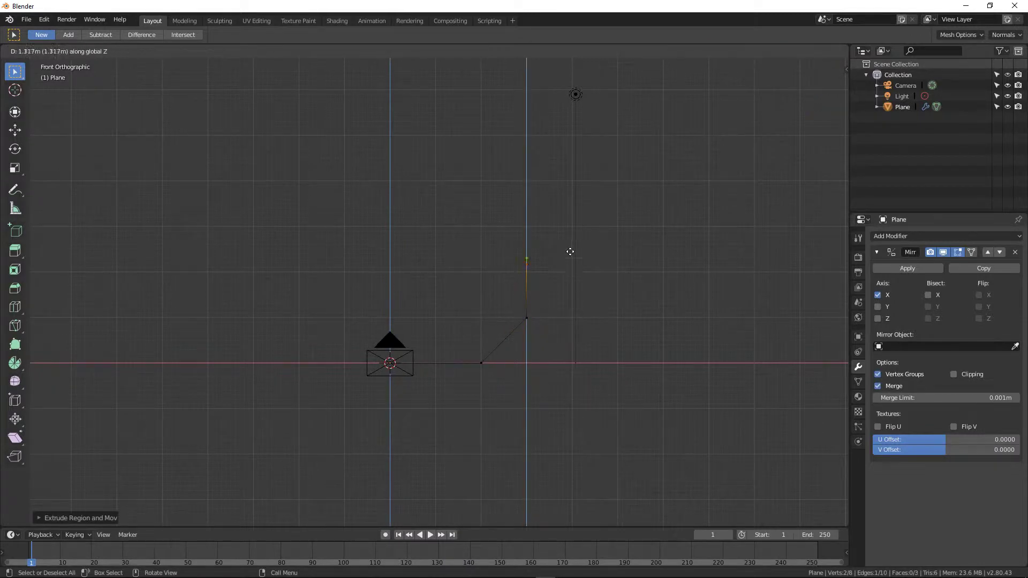
pyautogui.click(567, 226)
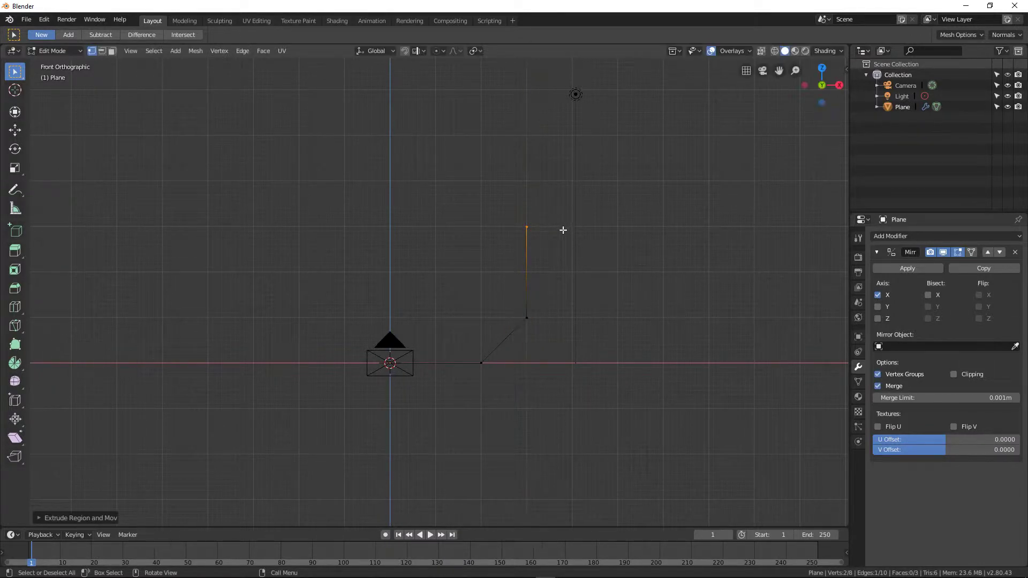
# - Extrude the upper edge along X and Z into a wall recess about 0.3 m deep and 0.7 m high
pyautogui.press('e')
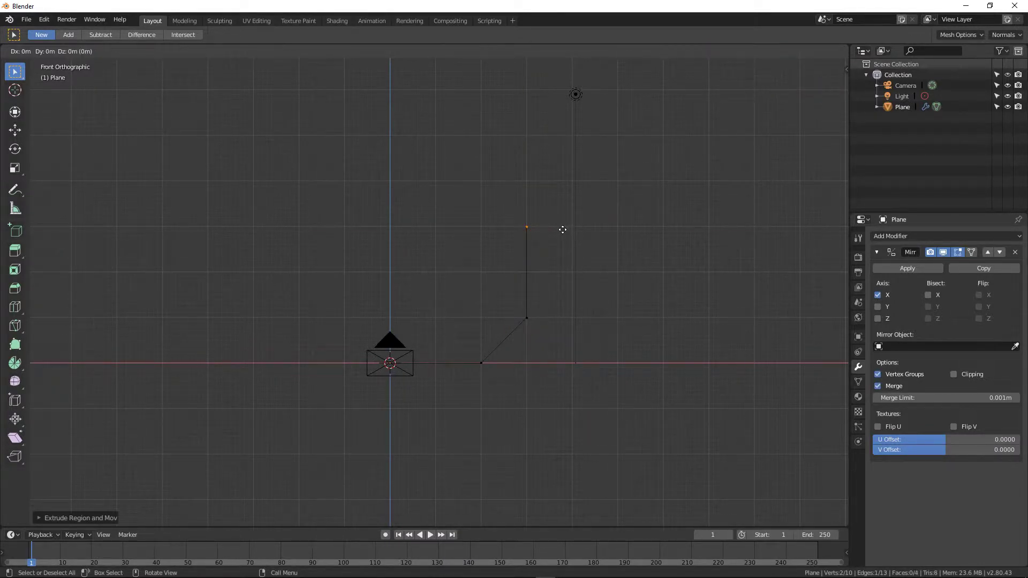
pyautogui.press('x')
pyautogui.click(548, 227)
pyautogui.press('e')
pyautogui.press('x')
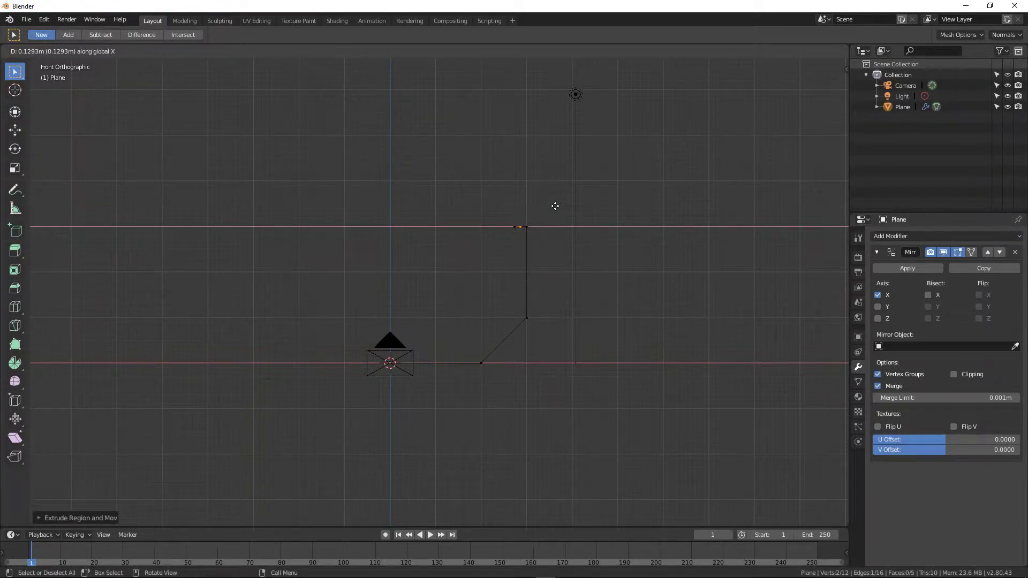
pyautogui.press('z')
pyautogui.click(551, 199)
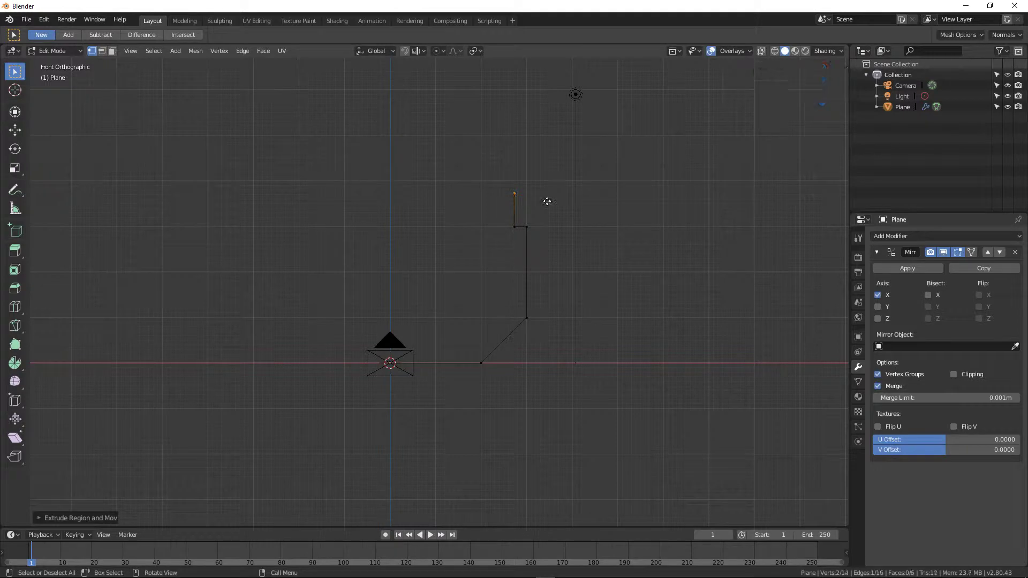
pyautogui.press('e')
pyautogui.press('x')
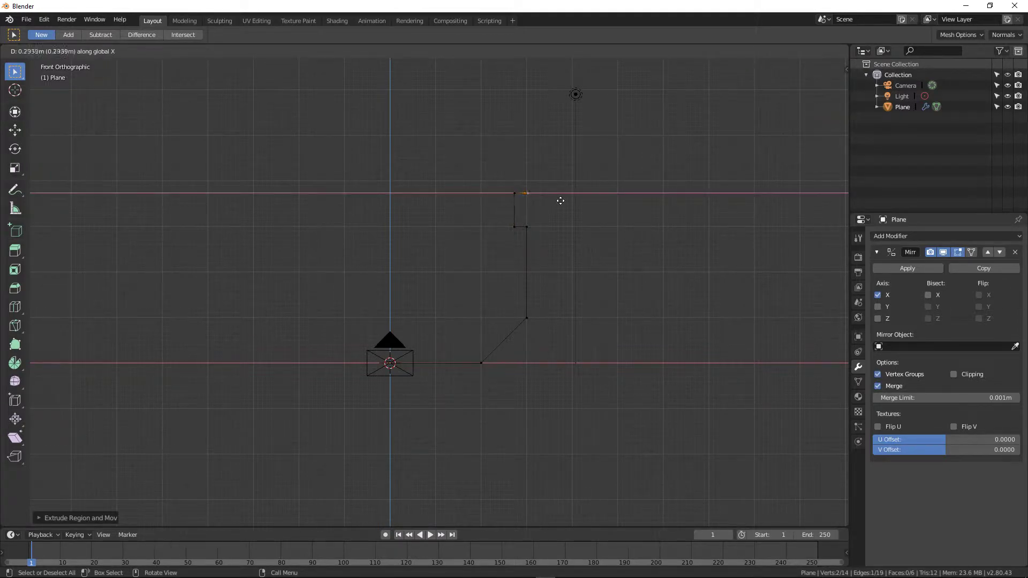
pyautogui.click(560, 201)
# - Extrude the edge above the recess about 0.6 m up along Z, and again diagonally inward, about 1 m across and 0.6 m up
pyautogui.press('e')
pyautogui.press('z')
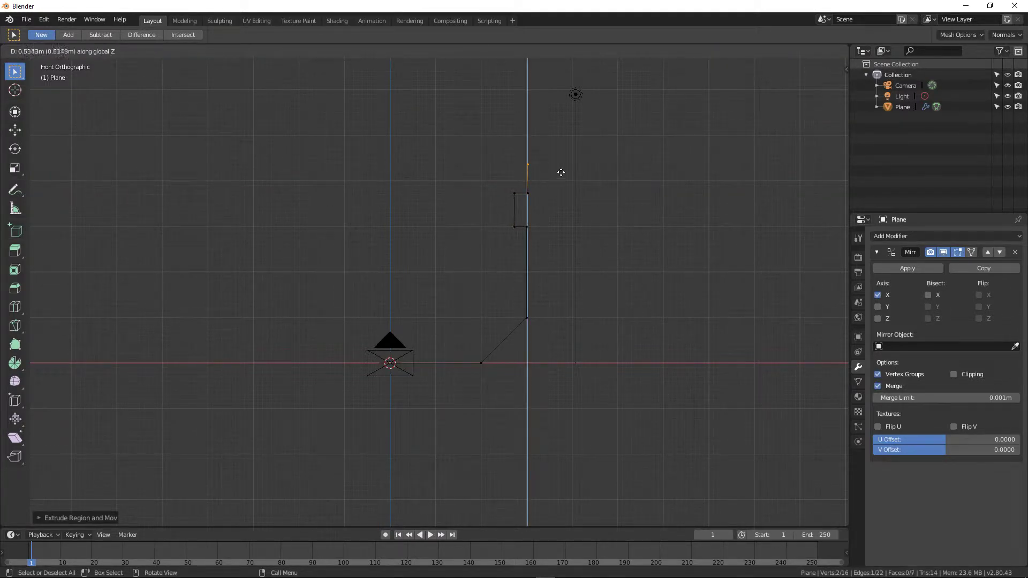
pyautogui.click(560, 172)
pyautogui.press('e')
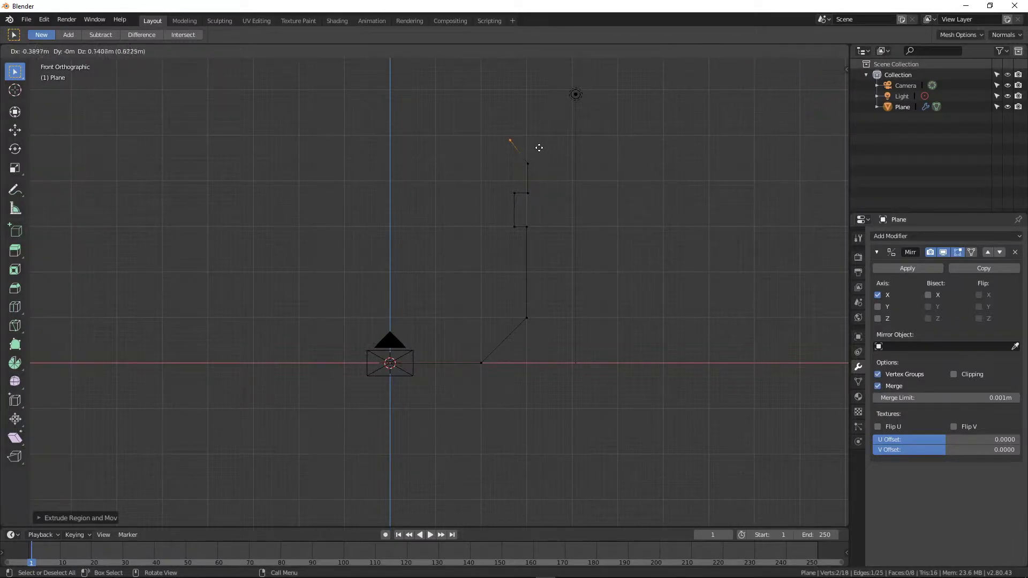
pyautogui.click(511, 146)
# - Extrude the top edge inward along X and, with the Mirror modifier's Clipping enabled, move it onto the centre plane to close the ceiling
pyautogui.press('e')
pyautogui.press('x')
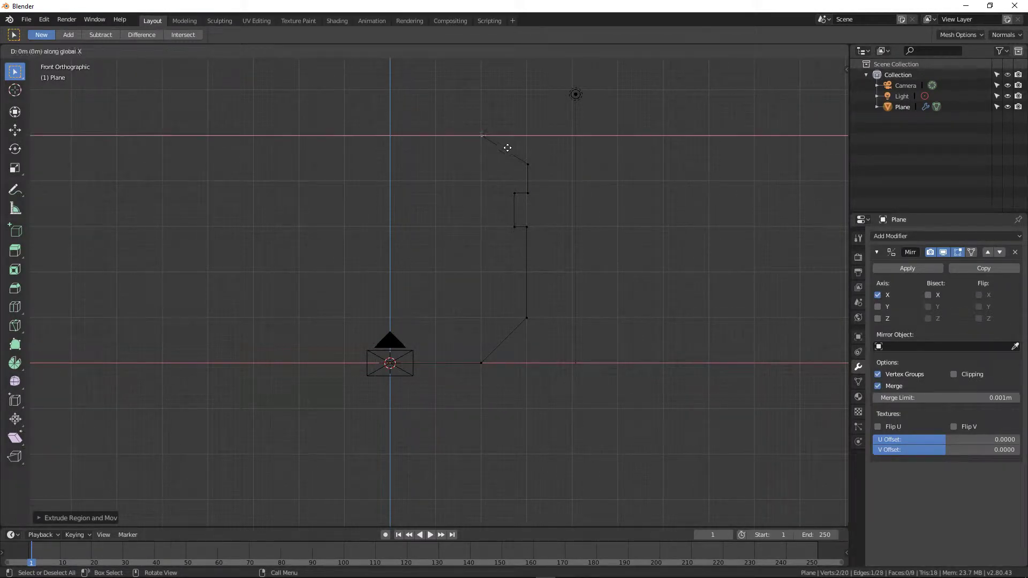
pyautogui.click(406, 134)
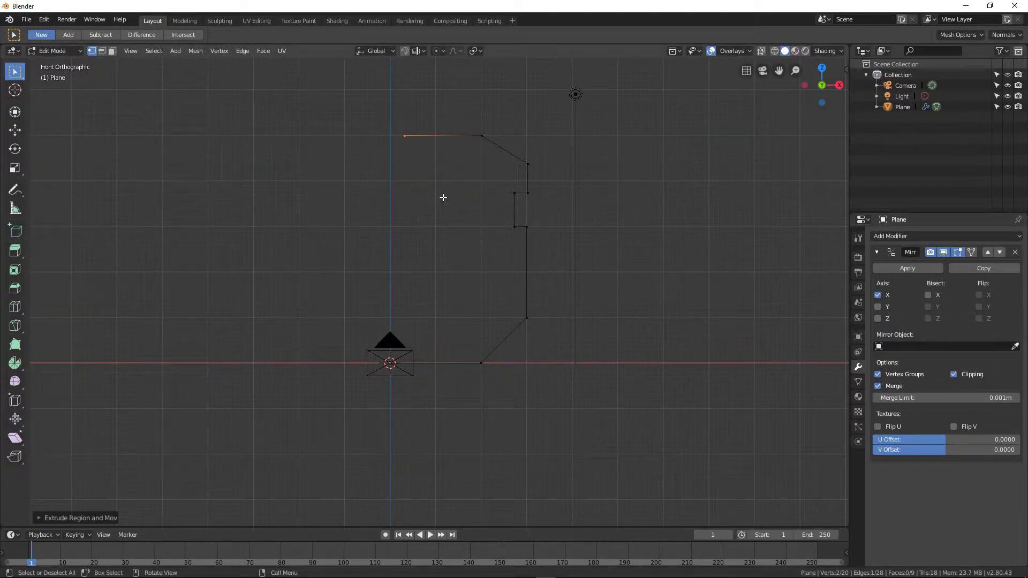
pyautogui.press('g')
pyautogui.press('x')
pyautogui.click(381, 193)
pyautogui.moveTo(381, 193); pyautogui.dragTo(449, 295, button='middle')
pyautogui.press('Tab')
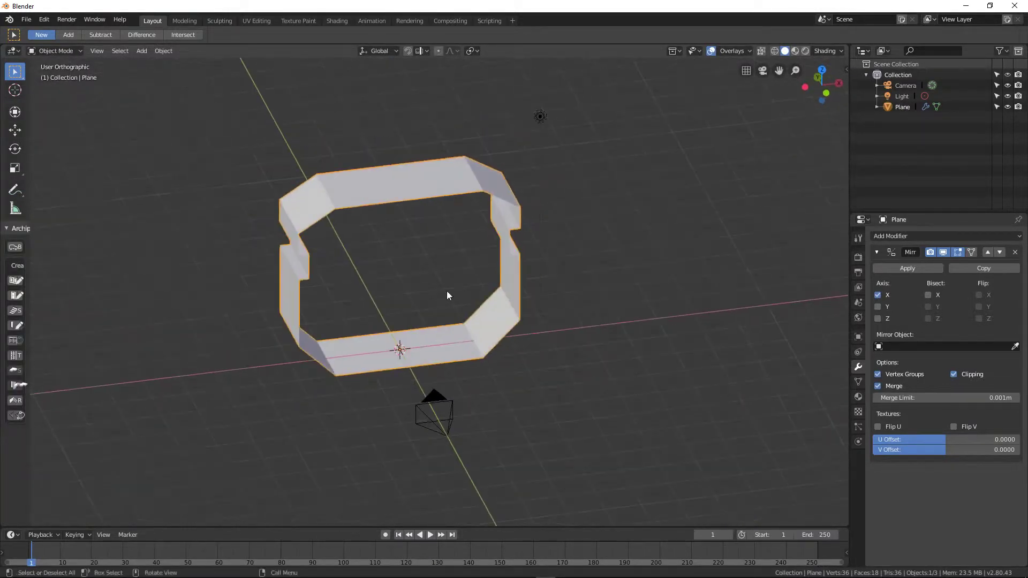
# - In Edit Mode, add two loop cuts across the lower diagonal face and two more within its middle strip
pyautogui.press('Tab')
pyautogui.scroll(4, 424, 300)
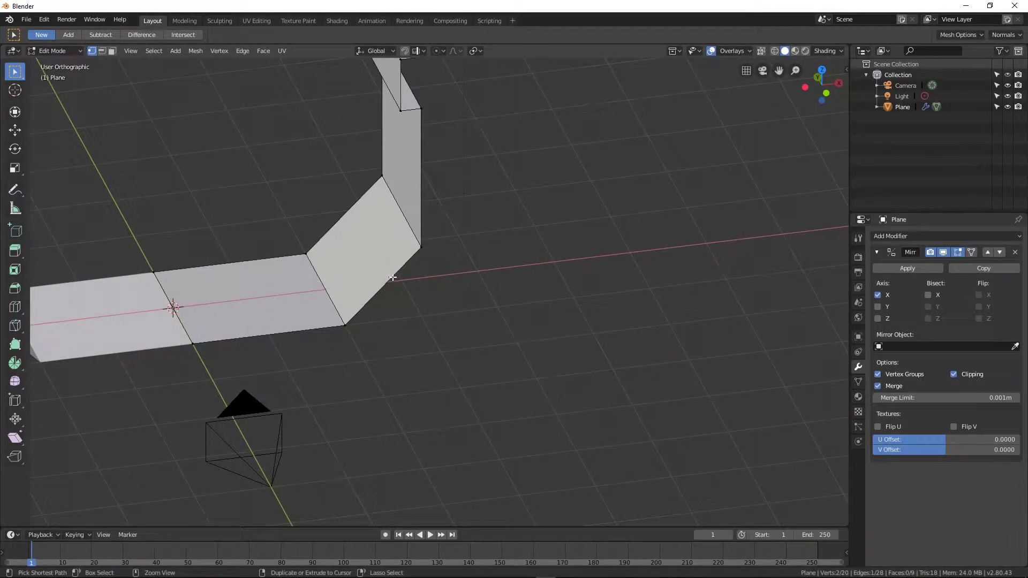
pyautogui.hotkey('ctrl', 'r')
pyautogui.scroll(1, 392, 272)
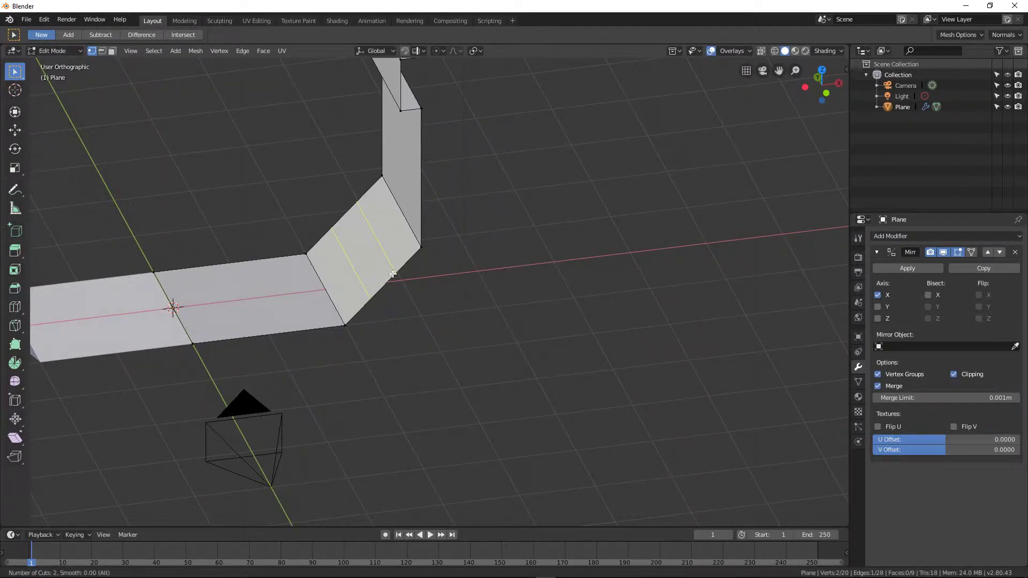
pyautogui.click(392, 274)
pyautogui.rightClick(392, 273)
pyautogui.hotkey('ctrl', 'r')
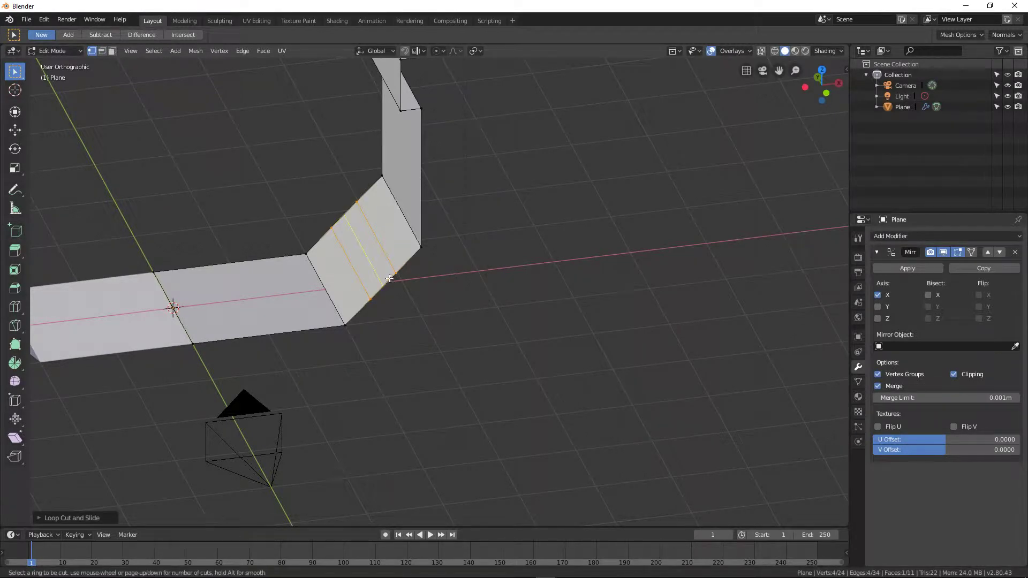
pyautogui.click(389, 279)
pyautogui.rightClick(389, 278)
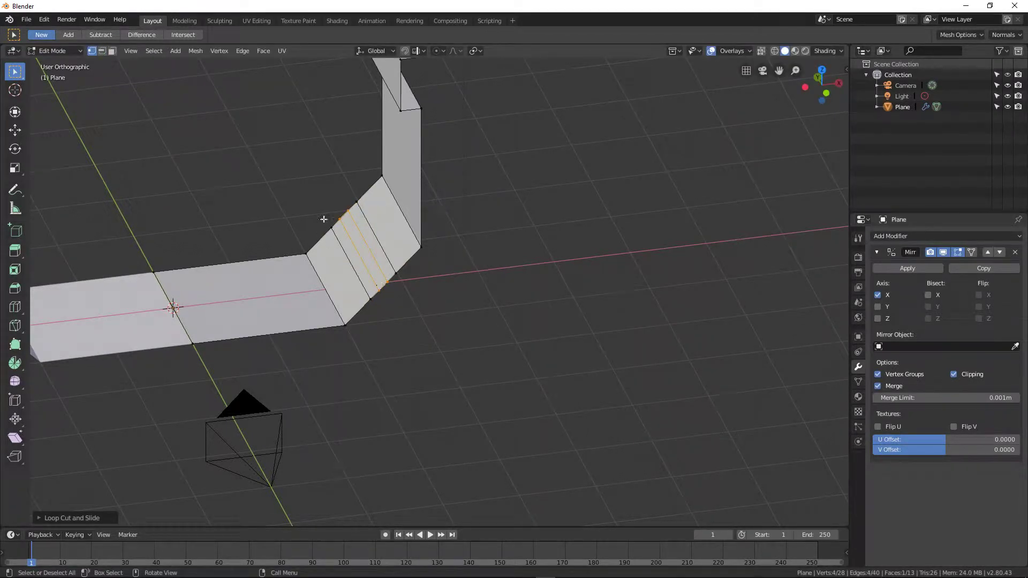
# - Extrude the narrow central face of the lower diagonal slightly outward from the corridor to form a groove
pyautogui.click(111, 50)
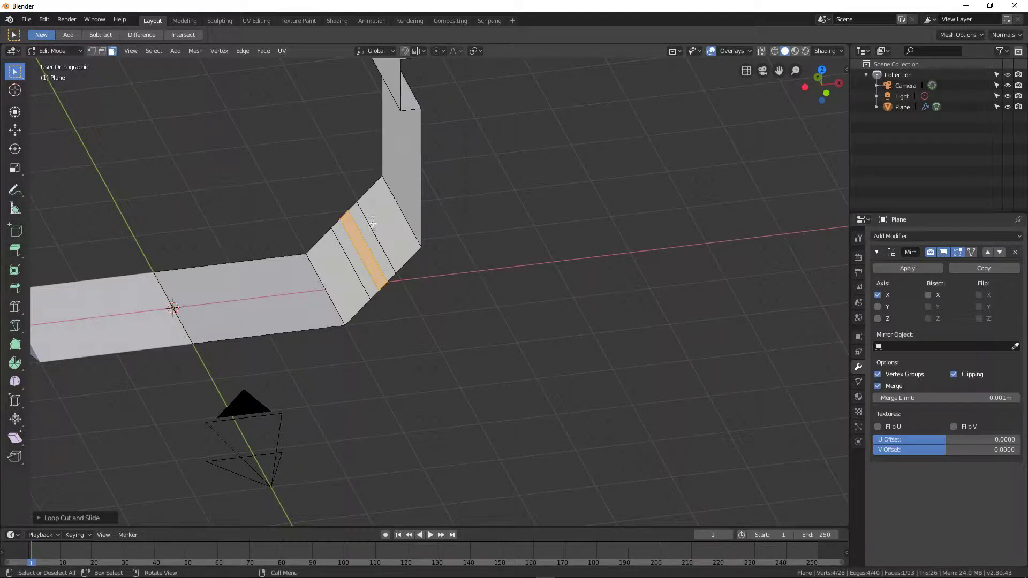
pyautogui.press('e')
pyautogui.click(391, 291)
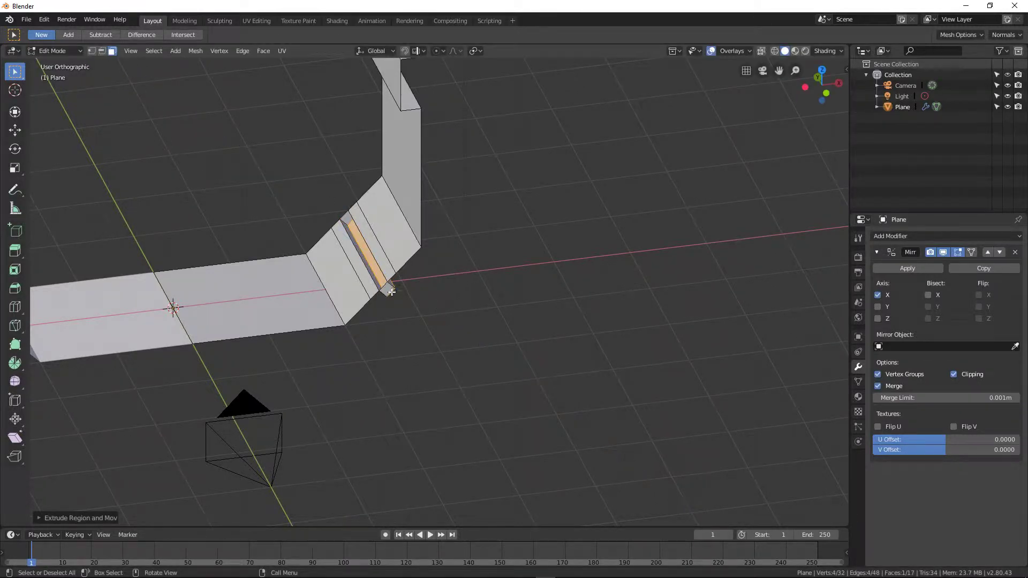
# - Delete the two small faces closing the groove's ends and return to Object Mode
pyautogui.moveTo(380, 296); pyautogui.dragTo(420, 312, button='middle')
pyautogui.scroll(4, 347, 279)
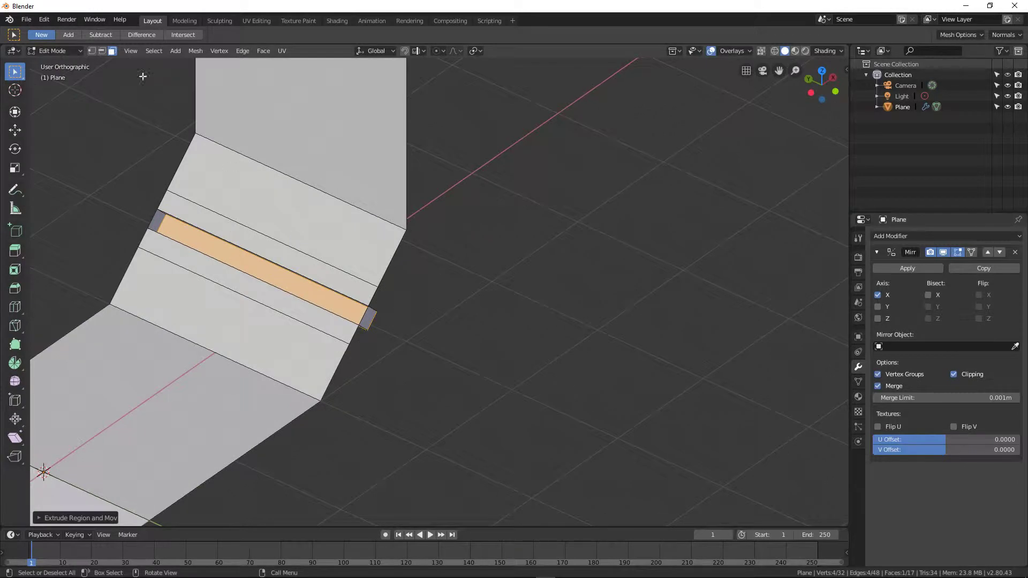
pyautogui.click(153, 221)
pyautogui.keyDown('shift'); pyautogui.click(371, 317); pyautogui.keyUp('shift')
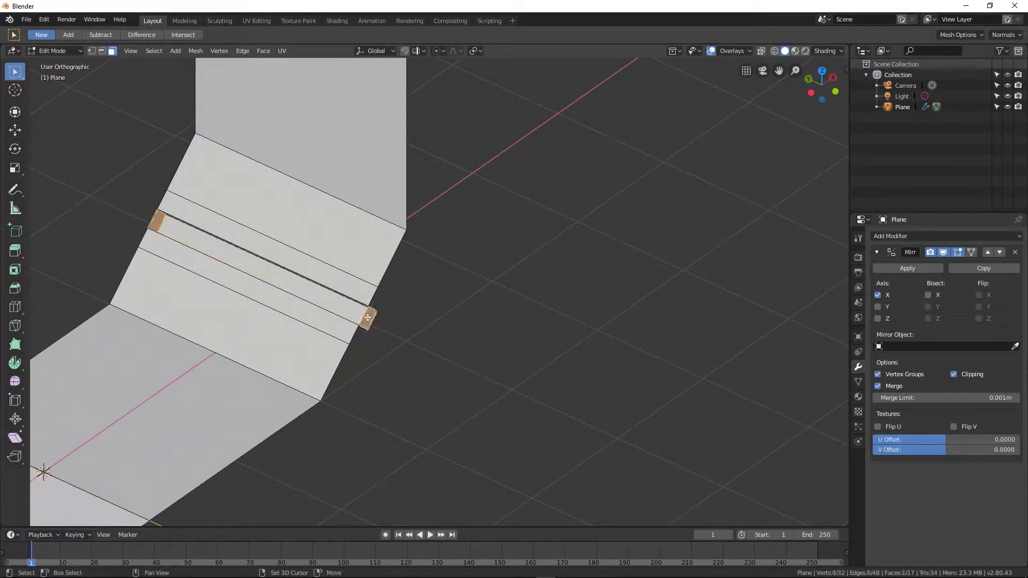
pyautogui.press('x')
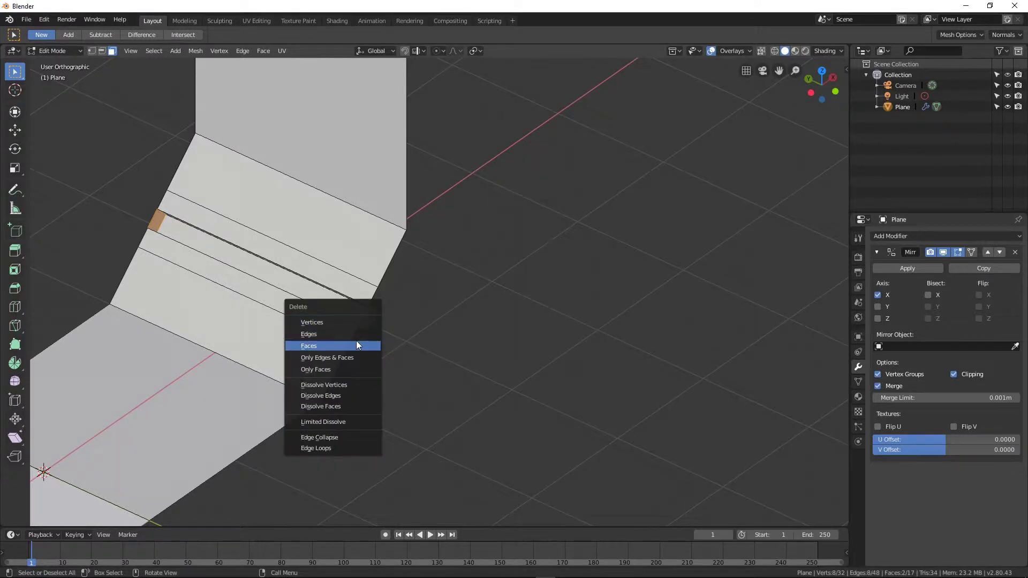
pyautogui.click(355, 343)
pyautogui.scroll(-5, 404, 303)
pyautogui.moveTo(415, 303); pyautogui.dragTo(483, 334, button='middle')
pyautogui.press('Tab')
# - Add an Array modifier to the mirrored plane
pyautogui.scroll(-3, 369, 306)
pyautogui.scroll(4, 483, 327)
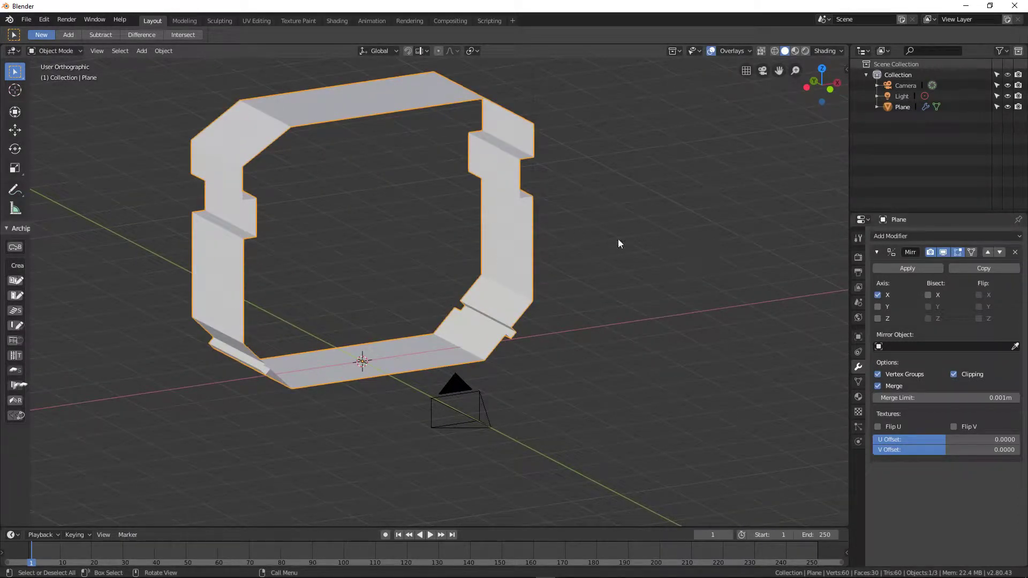
pyautogui.click(909, 237)
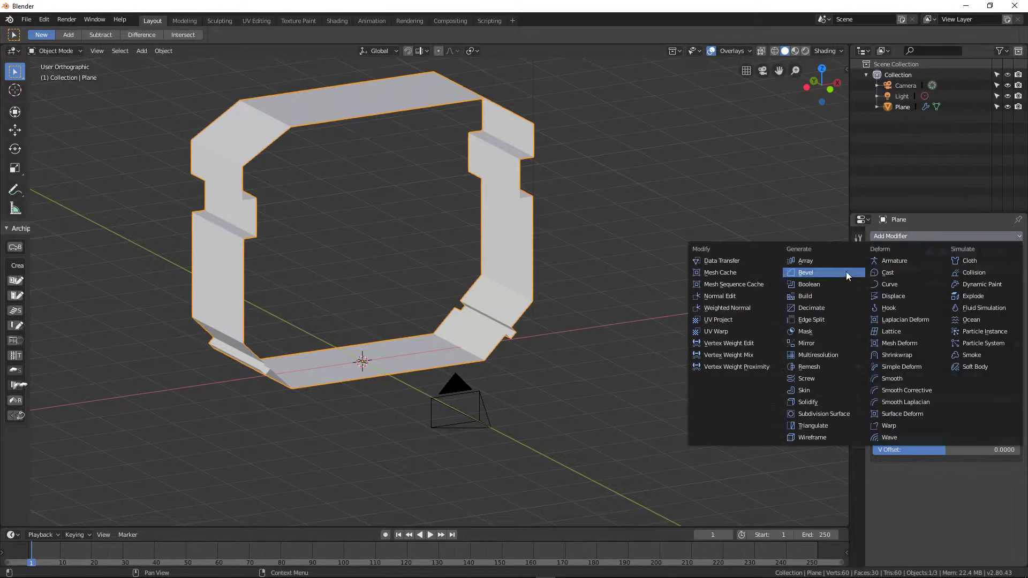
pyautogui.click(839, 261)
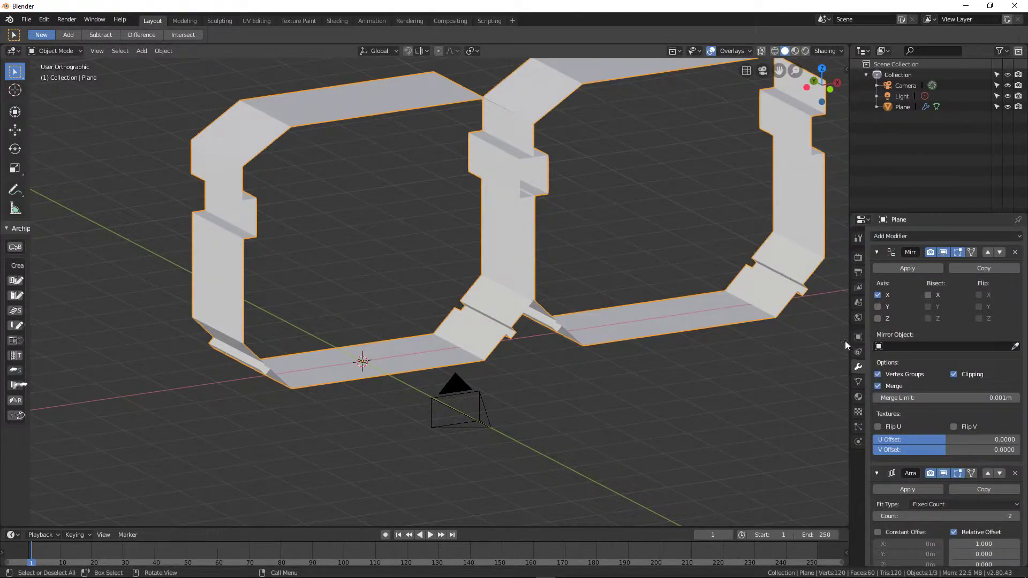
# - Enable the Mirror modifier's Y and Z axes in addition to X
pyautogui.click(878, 307)
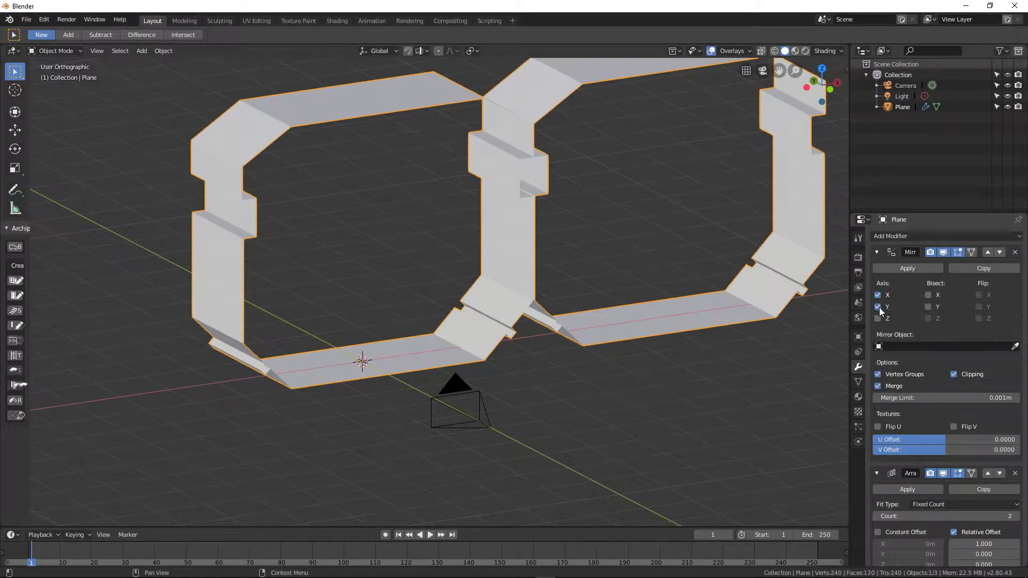
pyautogui.click(877, 317)
pyautogui.scroll(-5, 753, 326)
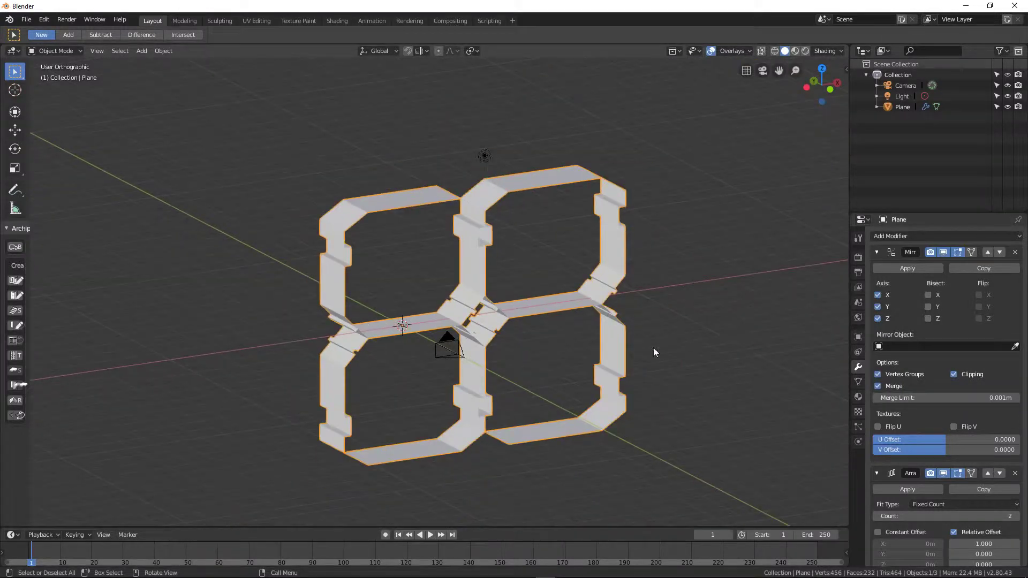
pyautogui.moveTo(653, 348); pyautogui.dragTo(722, 353, button='middle')
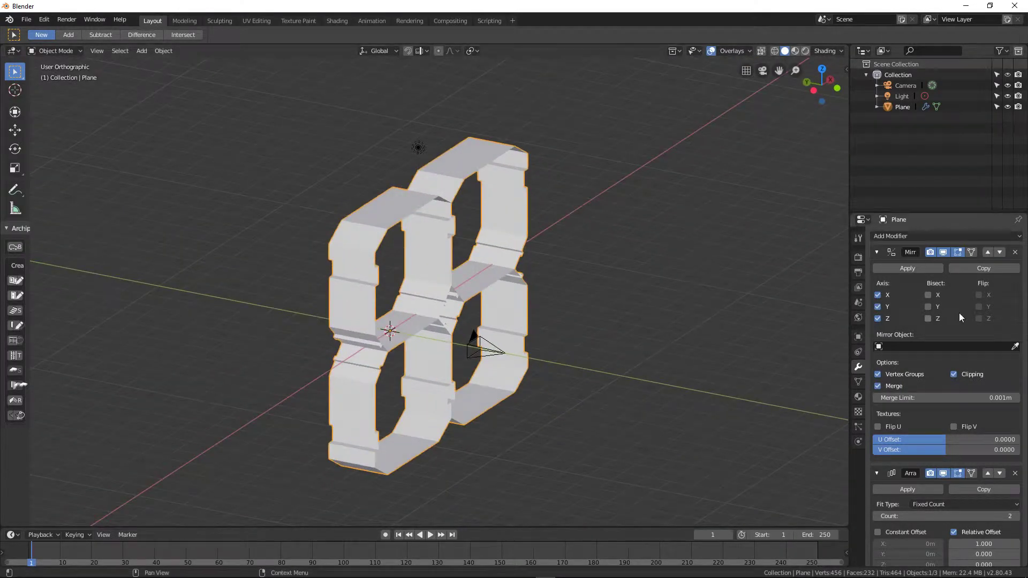
# - Toggle the Mirror modifier's X, Y and Z axes to compare their effects, leaving only X enabled
pyautogui.click(878, 295)
pyautogui.click(878, 307)
pyautogui.click(875, 316)
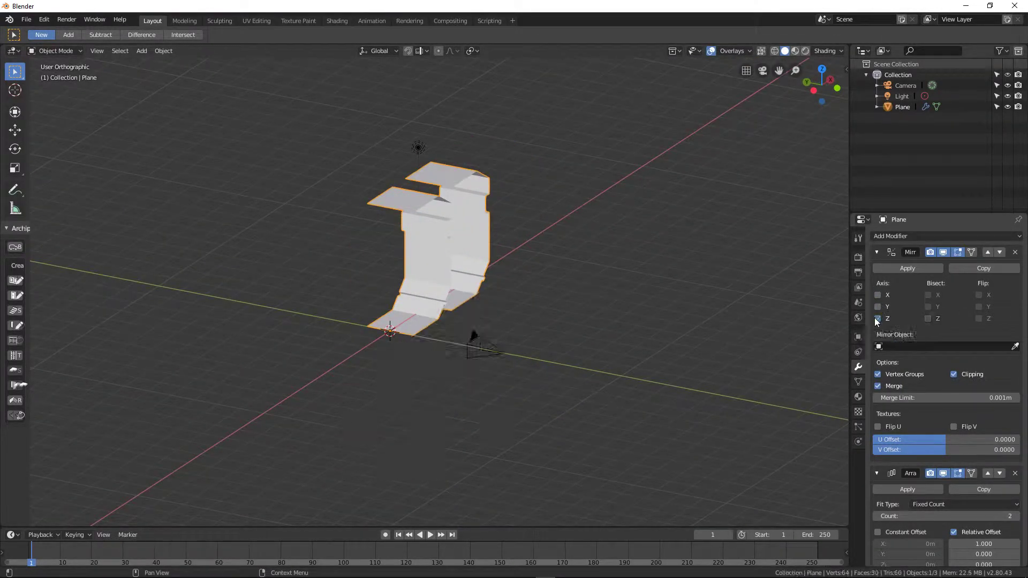
pyautogui.click(875, 318)
pyautogui.click(878, 307)
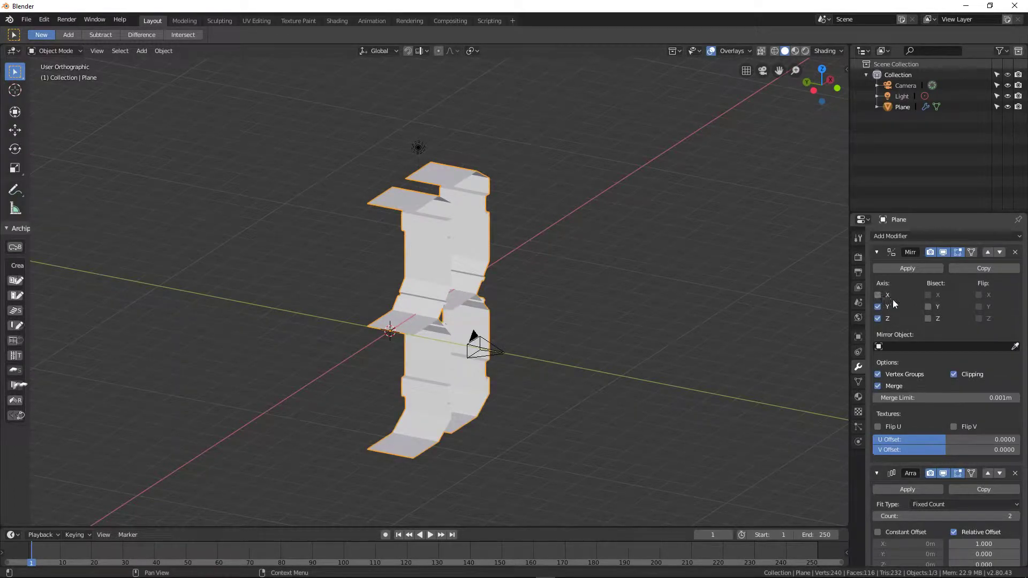
pyautogui.click(878, 295)
pyautogui.click(878, 307)
pyautogui.click(877, 319)
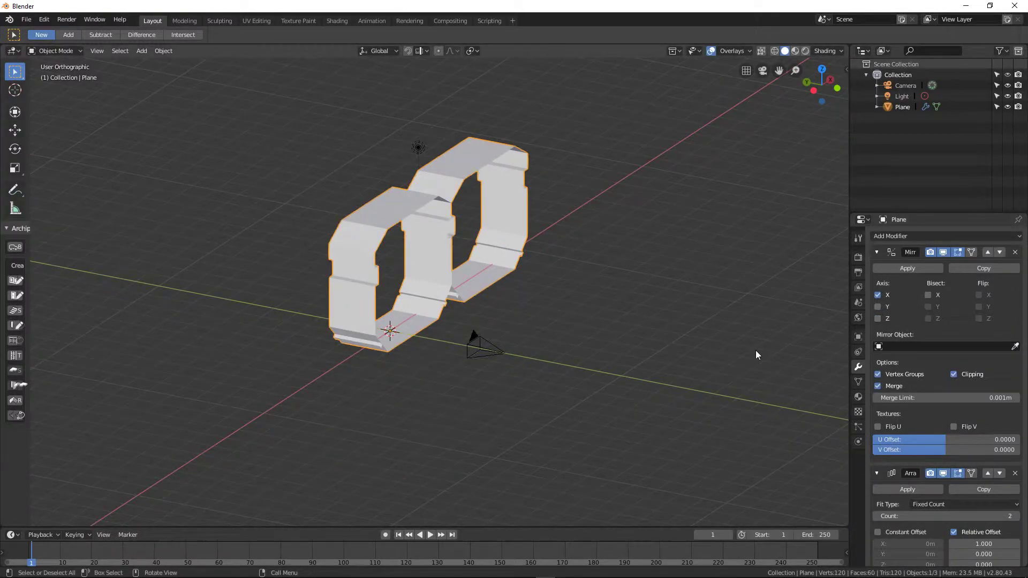
pyautogui.click(878, 295)
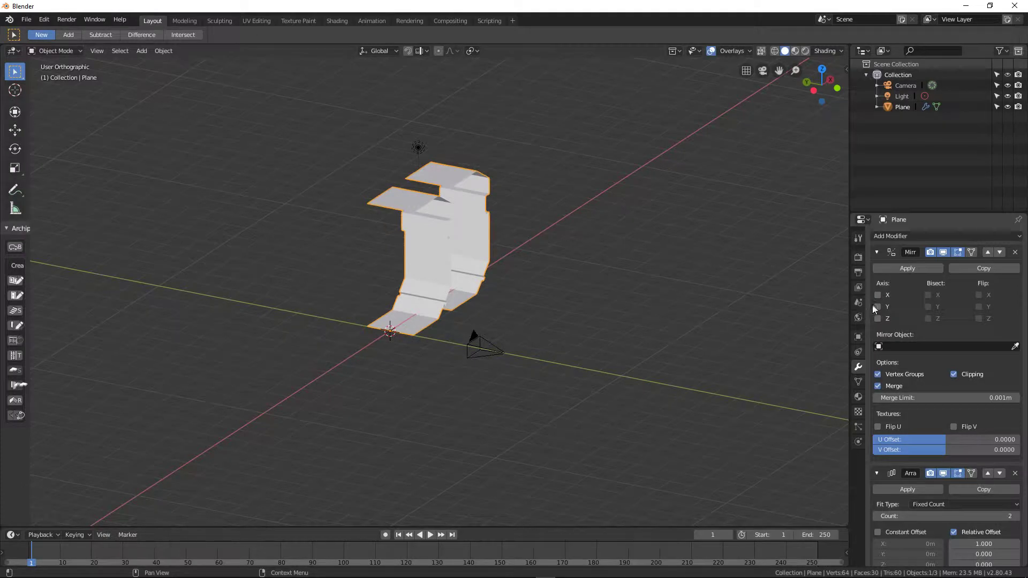
pyautogui.click(878, 295)
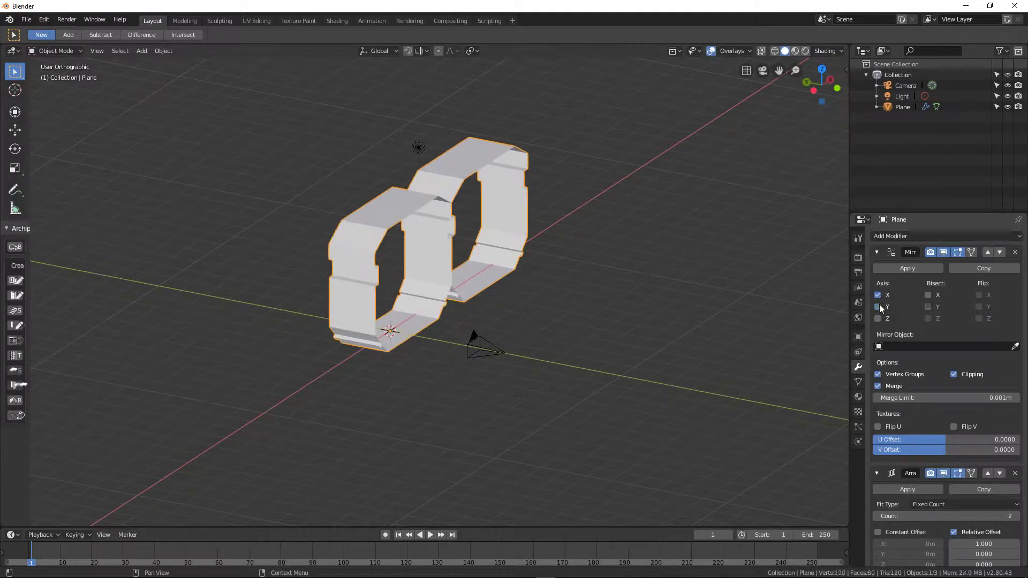
pyautogui.moveTo(718, 317); pyautogui.dragTo(651, 313, button='middle')
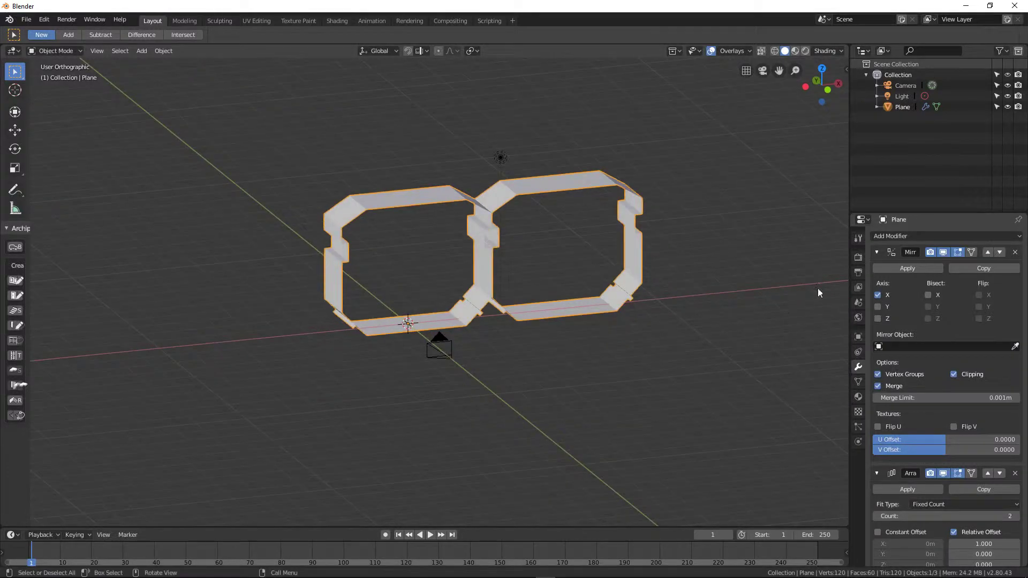
# - Collapse the Mirror modifier's settings and replace the existing Array modifier with a new one
pyautogui.click(877, 252)
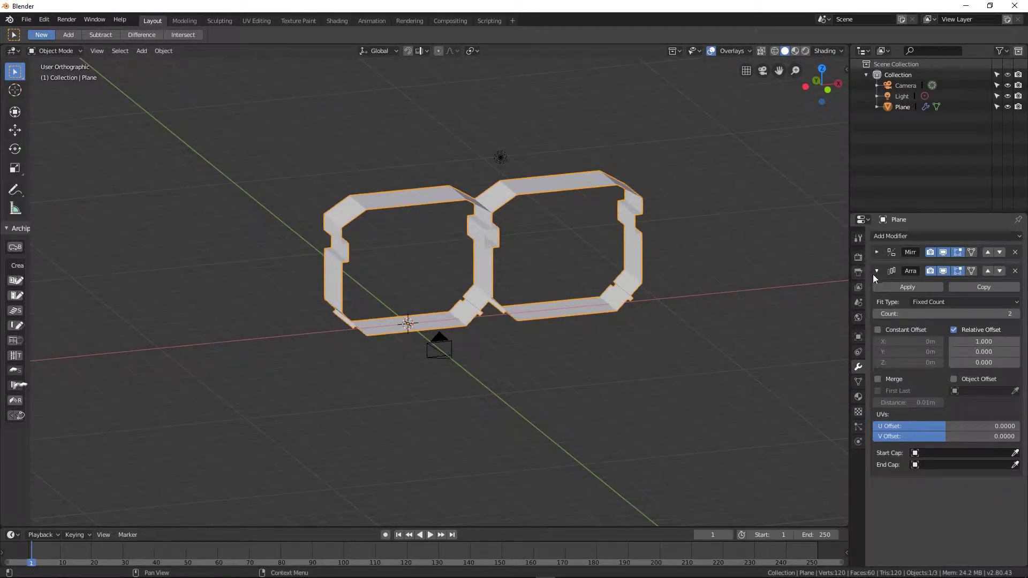
pyautogui.click(1015, 271)
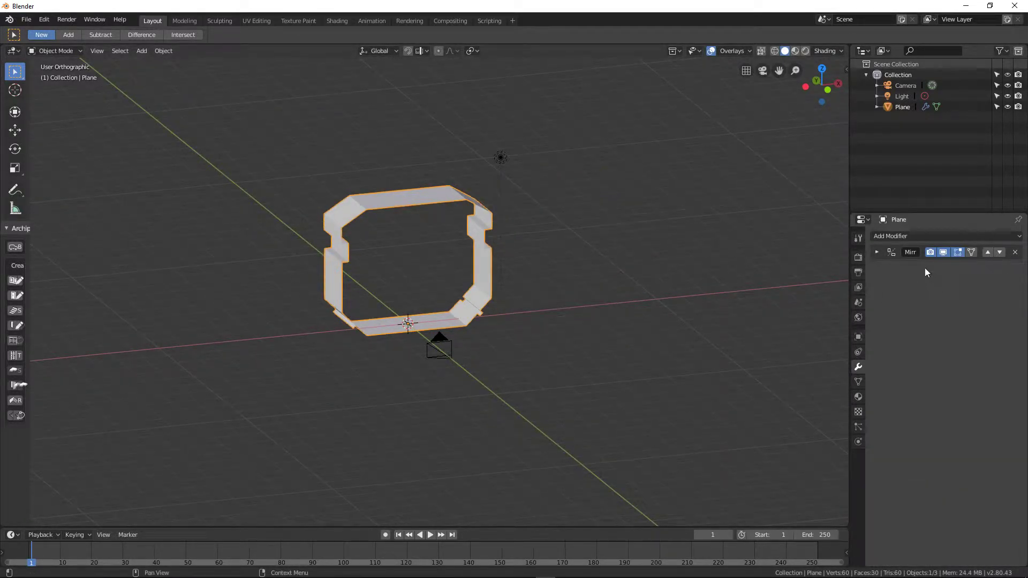
pyautogui.click(898, 240)
pyautogui.click(815, 262)
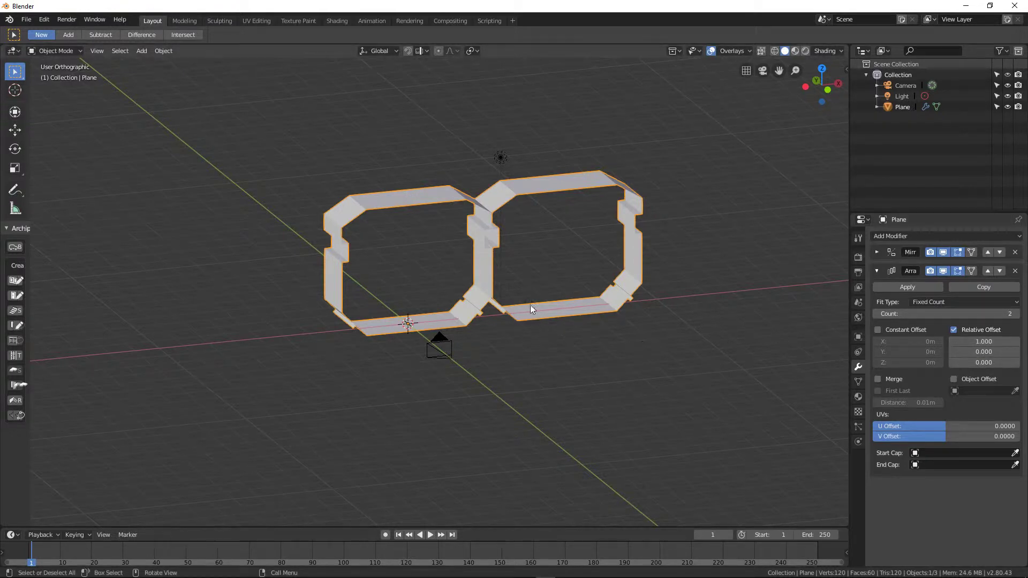
# - Set the Array modifier's relative X offset to 0
pyautogui.scroll(-3, 530, 304)
pyautogui.click(995, 341)
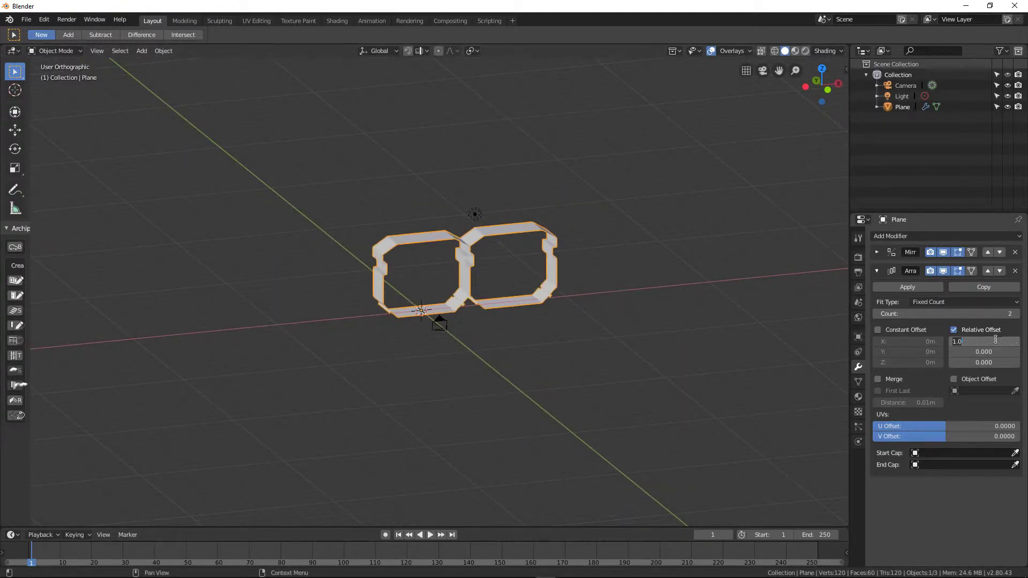
pyautogui.write('0')
pyautogui.press('Return')
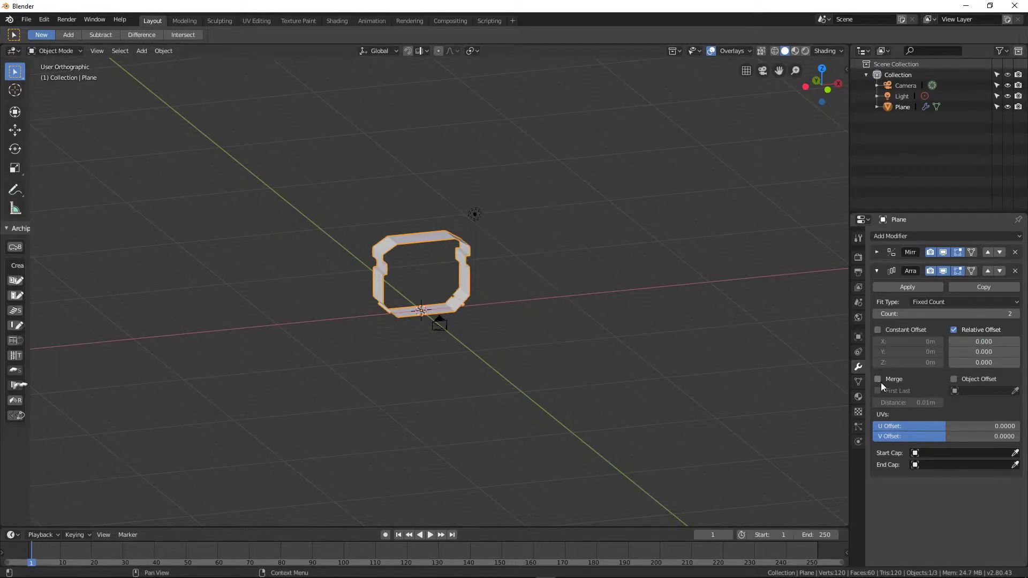
# - Set the Array modifier's relative Y offset to 1 so the corridor sections join end to end
pyautogui.click(970, 353)
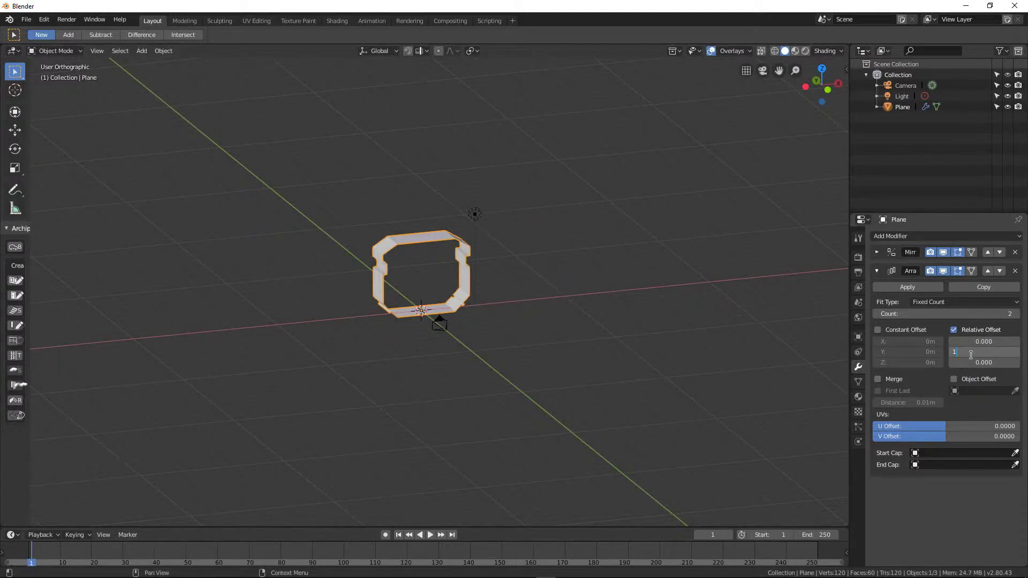
pyautogui.press('Return')
pyautogui.moveTo(509, 358); pyautogui.dragTo(563, 374, button='middle')
pyautogui.scroll(7, 479, 365)
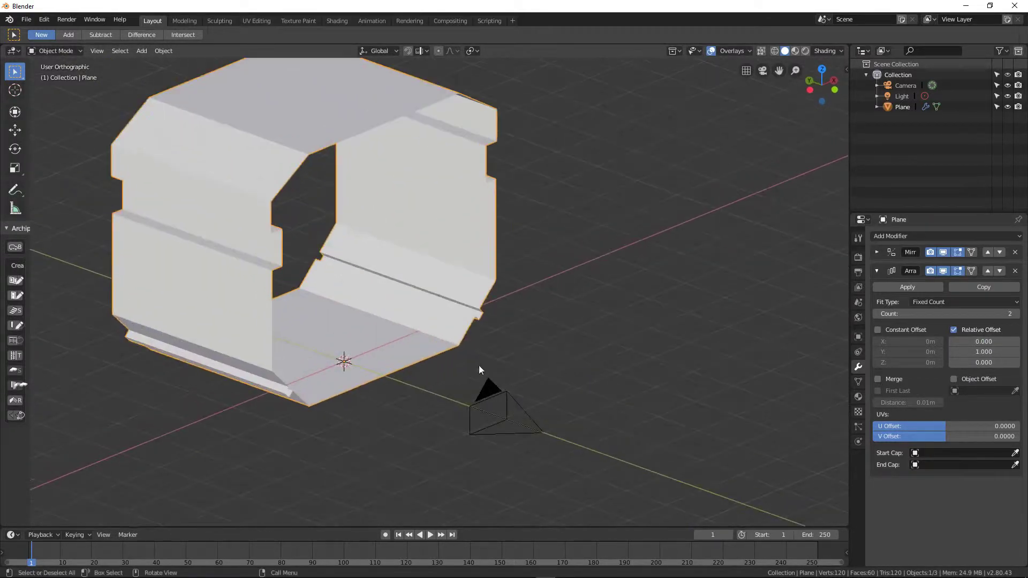
pyautogui.moveTo(479, 365); pyautogui.dragTo(434, 356, button='middle')
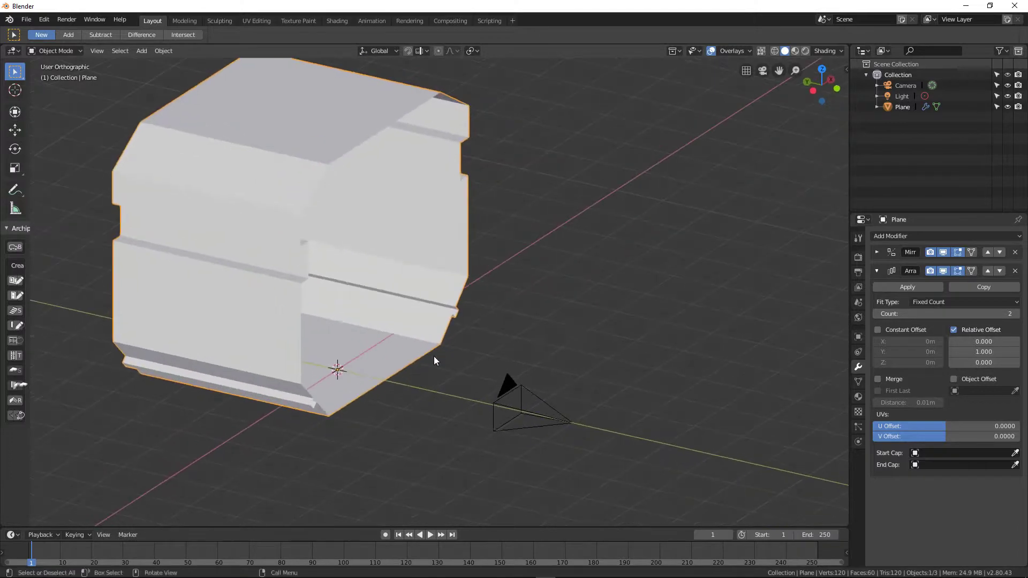
# - Try a relative Y offset of 50 on the Array modifier and set it back to 1
pyautogui.click(972, 351)
pyautogui.write('50')
pyautogui.press('Return')
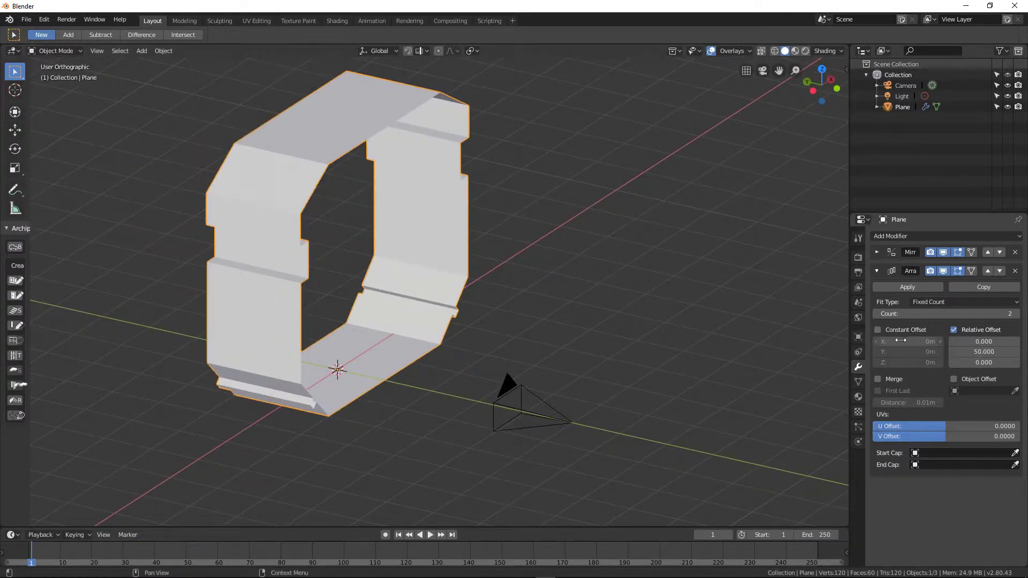
pyautogui.scroll(-10, 596, 321)
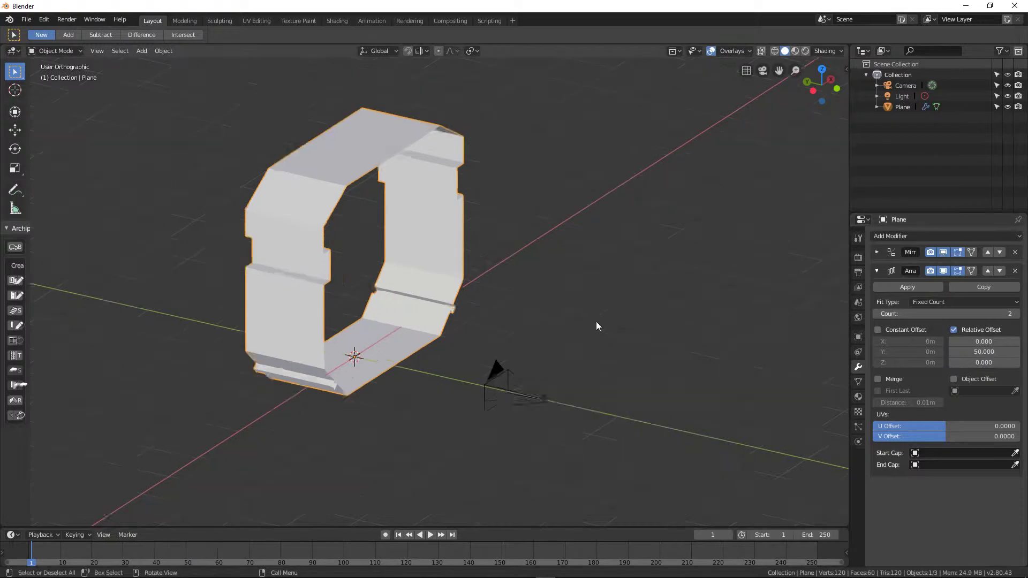
pyautogui.scroll(5, 587, 328)
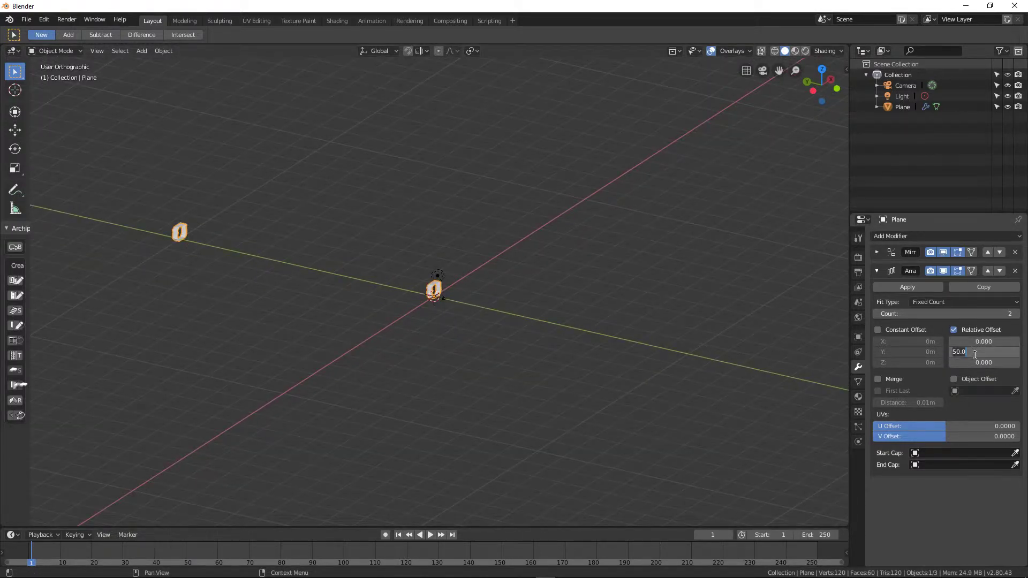
pyautogui.press('Return')
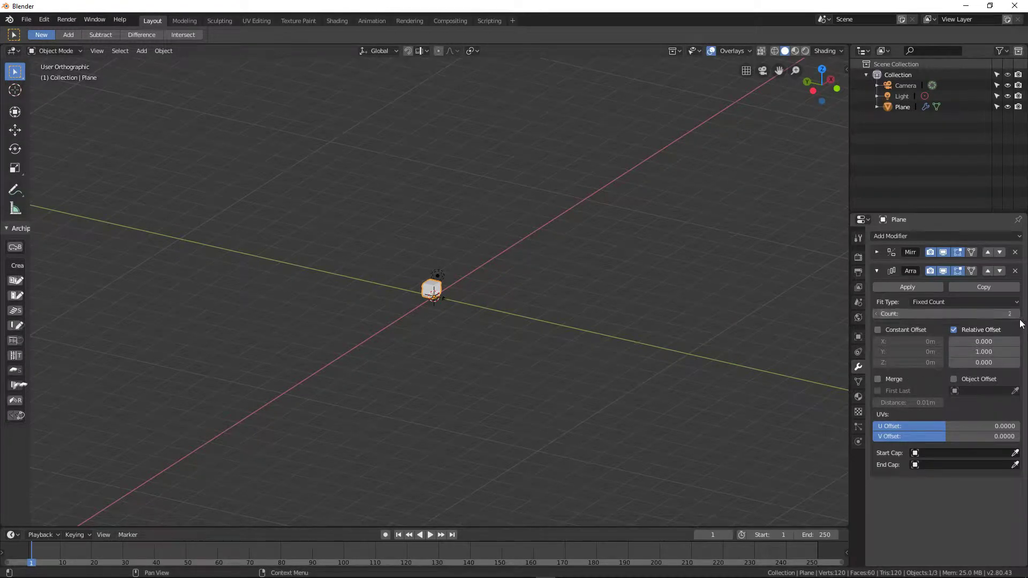
# - Try an Array modifier count of 50 and inspect the corridor's length
pyautogui.click(1003, 316)
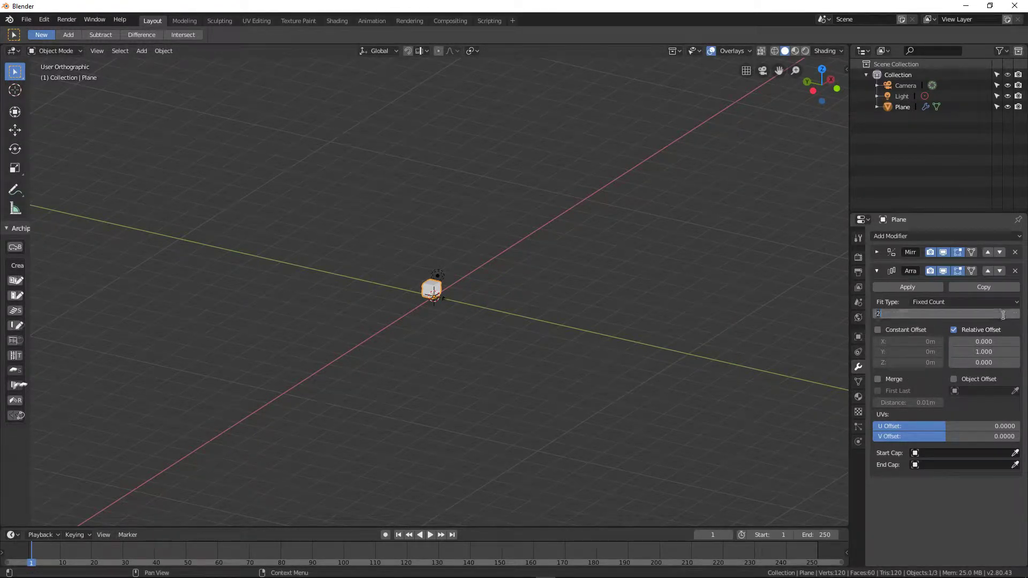
pyautogui.write('50')
pyautogui.press('Return')
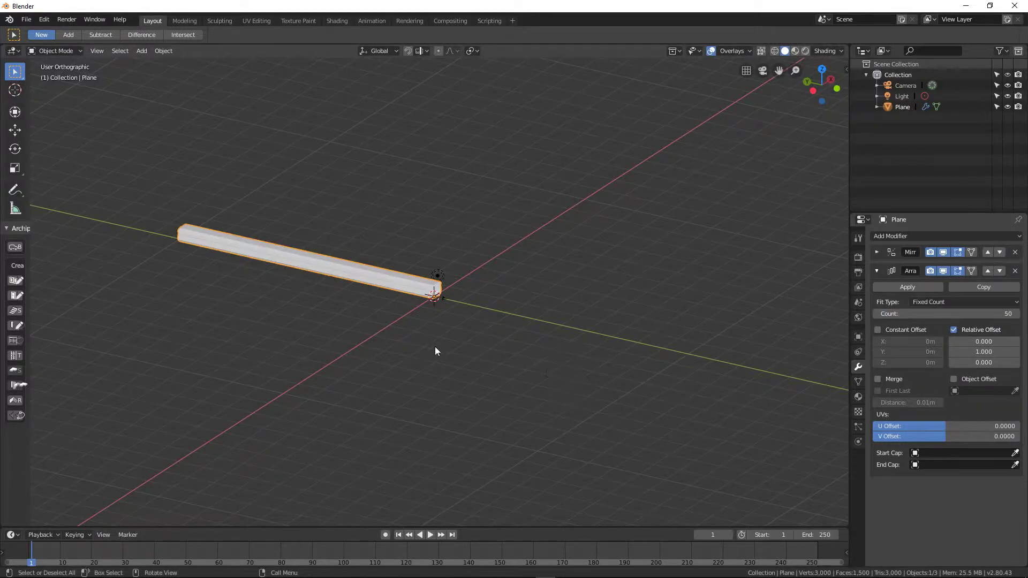
pyautogui.scroll(5, 435, 345)
pyautogui.moveTo(464, 342); pyautogui.dragTo(385, 319, button='middle')
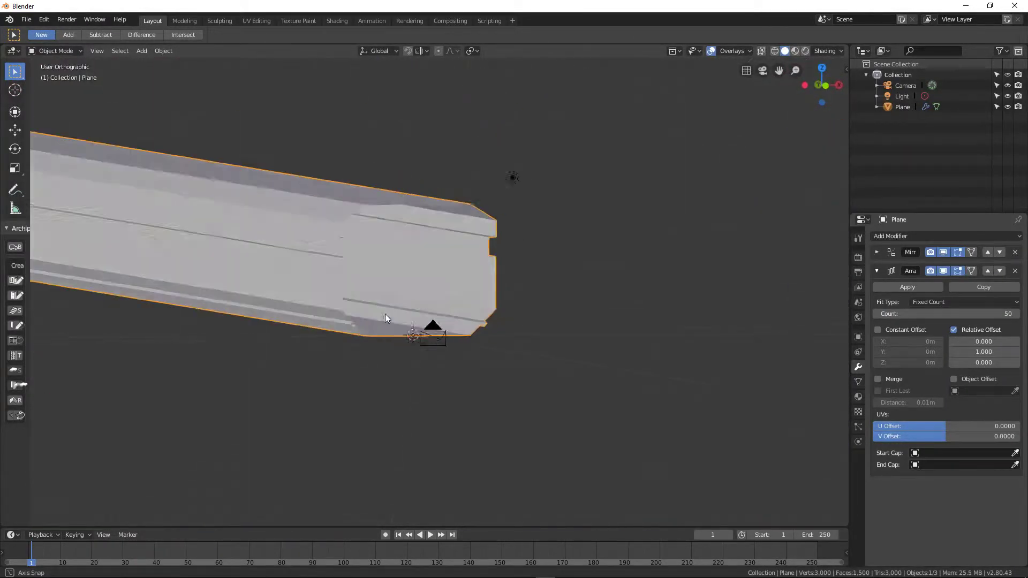
# - Set the Array modifier's count to 5 and enter Edit Mode on the corridor mesh
pyautogui.click(962, 315)
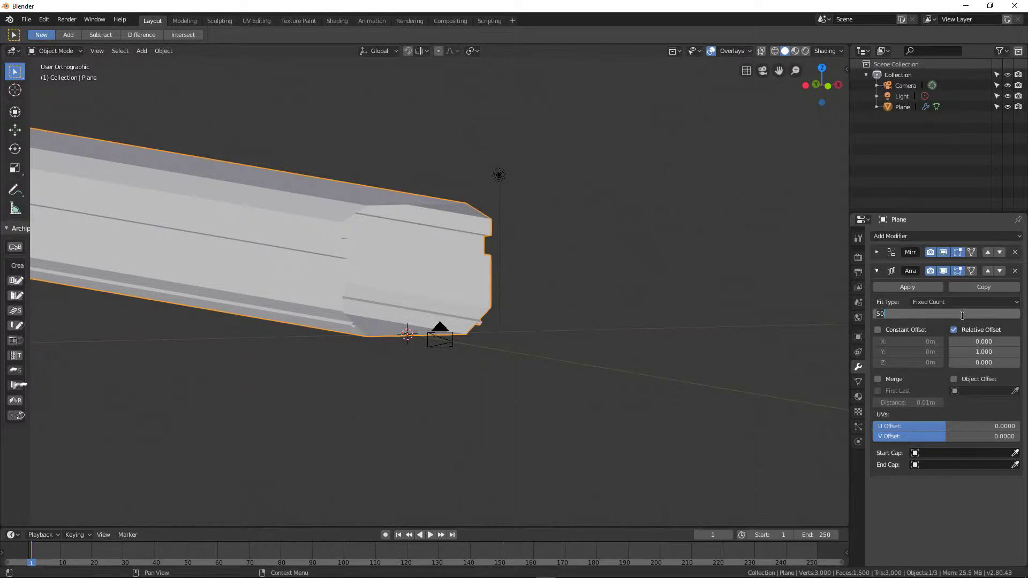
pyautogui.press('BackSpace')
pyautogui.press('Return')
pyautogui.press('Tab')
pyautogui.scroll(5, 505, 314)
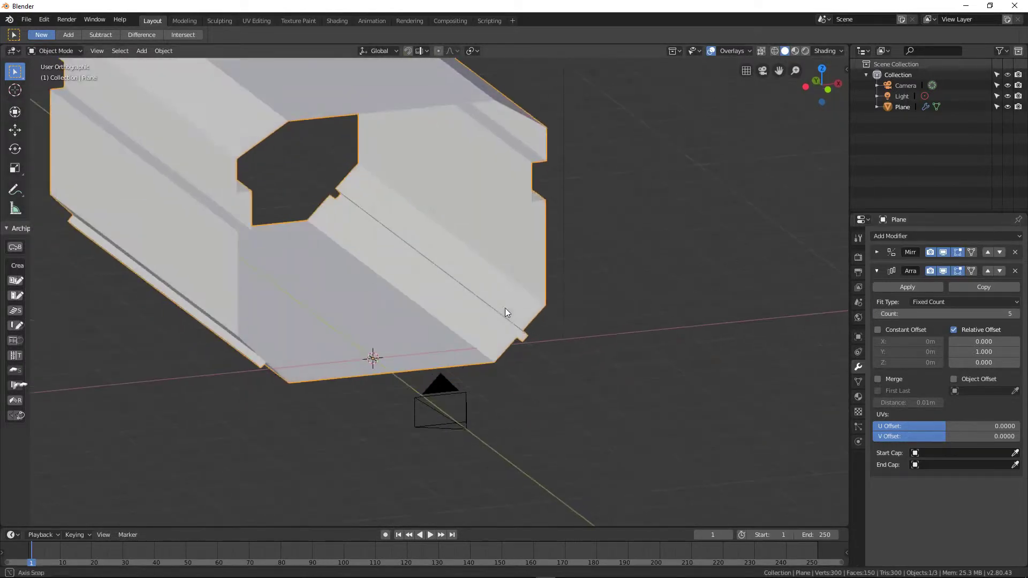
pyautogui.moveTo(507, 315); pyautogui.dragTo(514, 319, button='middle')
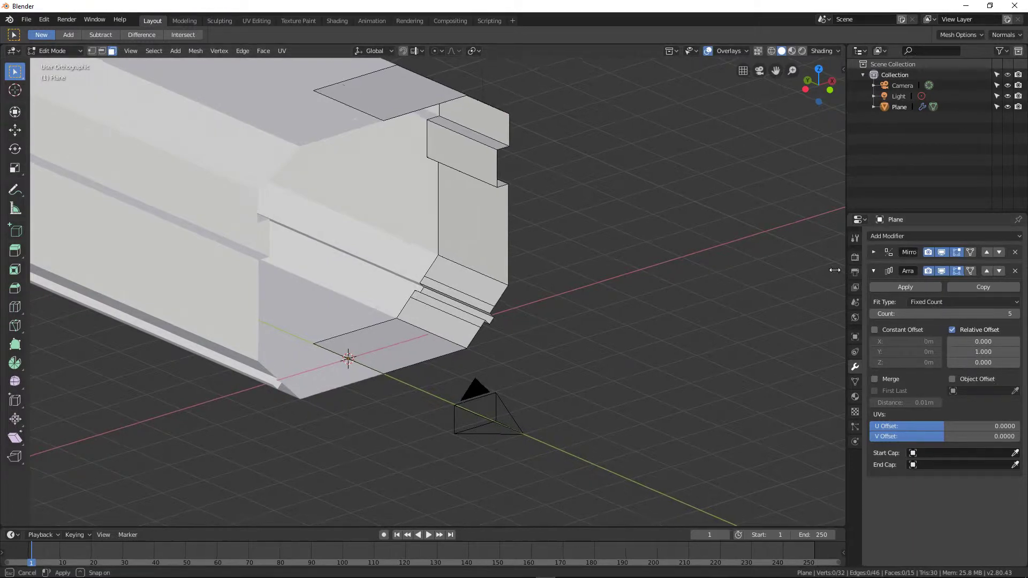
# - Widen the properties area, link the existing Material to the corridor mesh and rename it metal1
pyautogui.moveTo(851, 278); pyautogui.dragTo(753, 271)
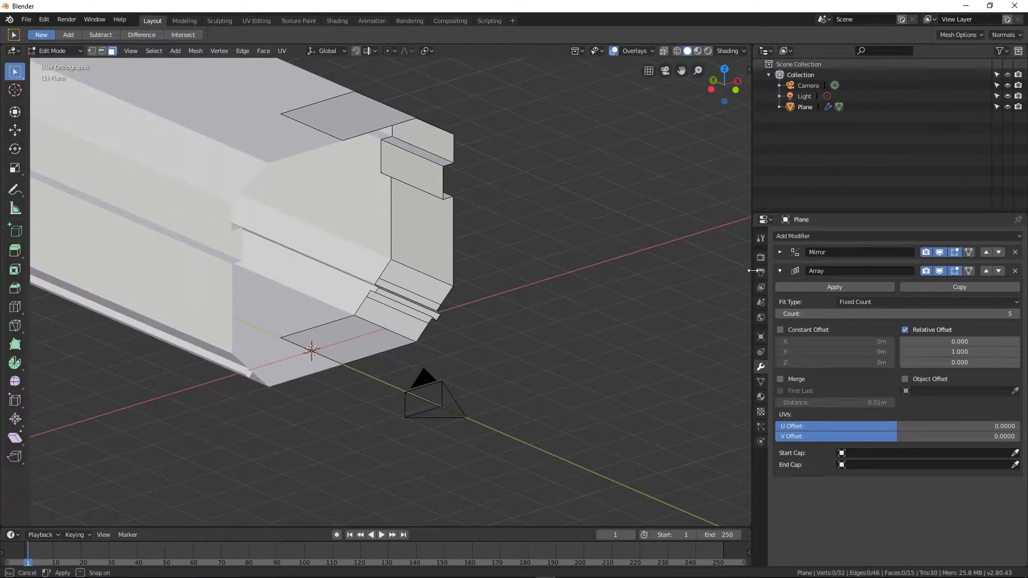
pyautogui.click(763, 396)
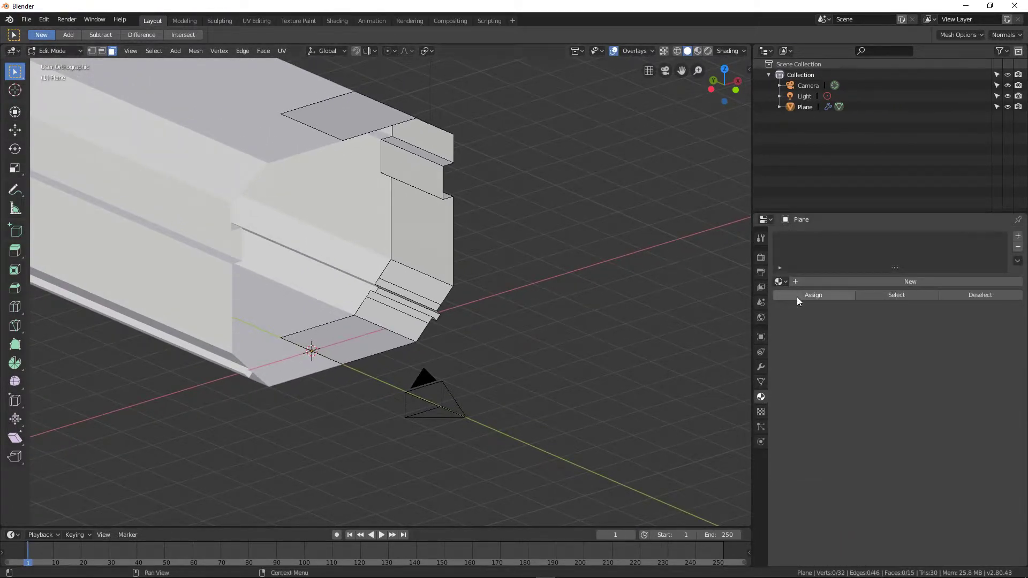
pyautogui.click(780, 282)
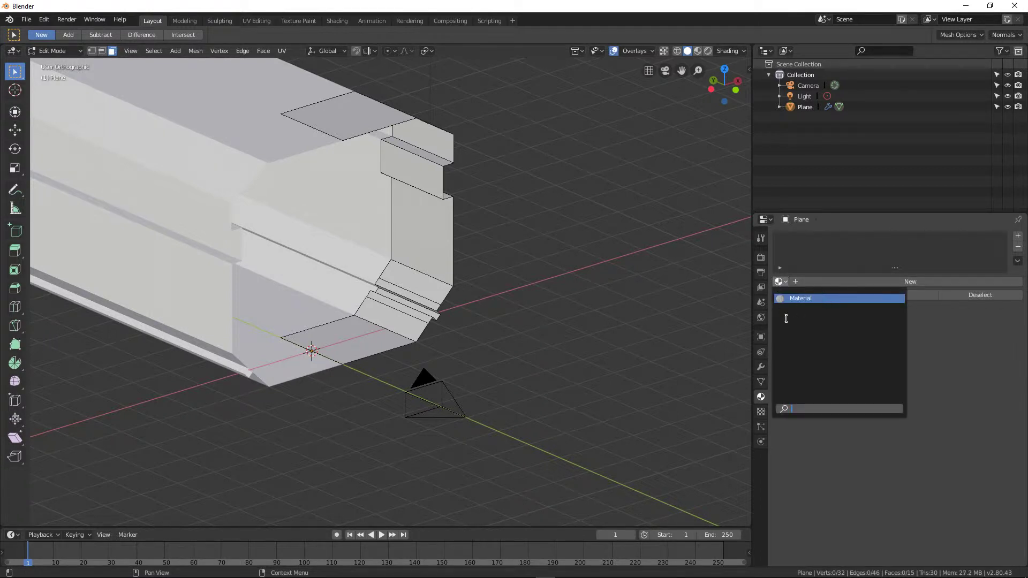
pyautogui.click(802, 298)
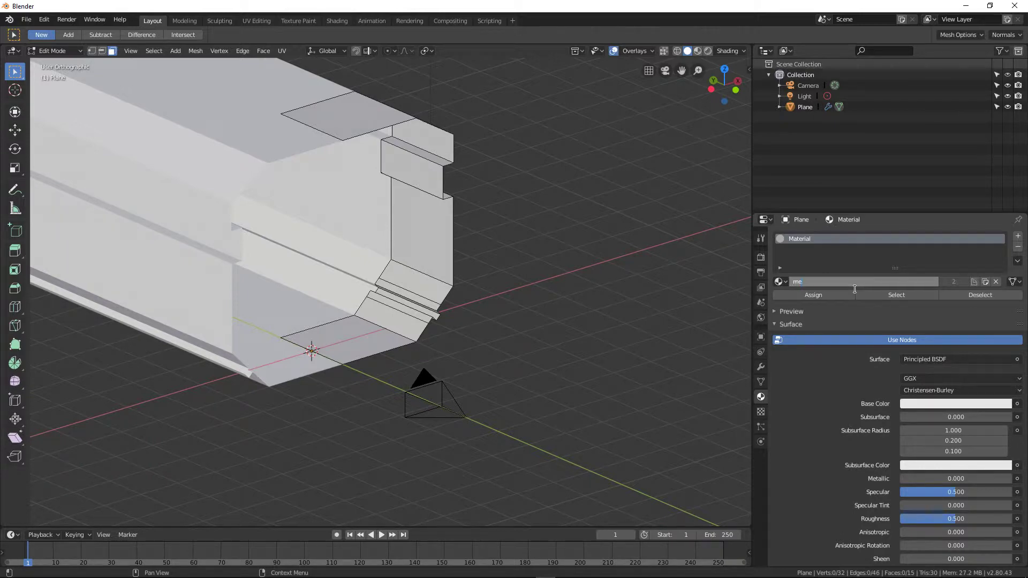
pyautogui.press('Return')
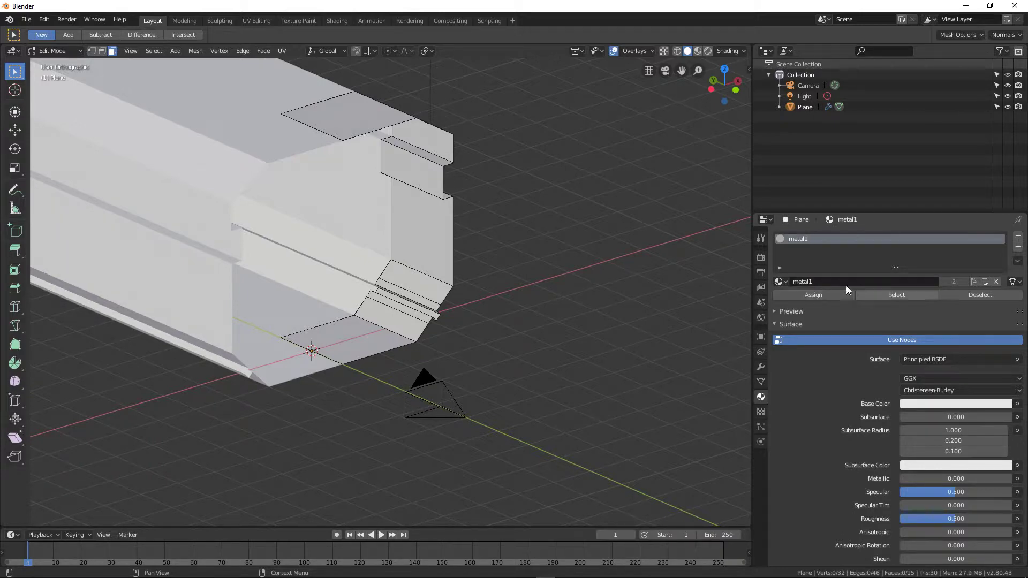
# - In the Shading workspace, unwrap all faces of the corridor section, and display the UV layout in the UV Editing workspace
pyautogui.moveTo(374, 215); pyautogui.dragTo(392, 206, button='middle')
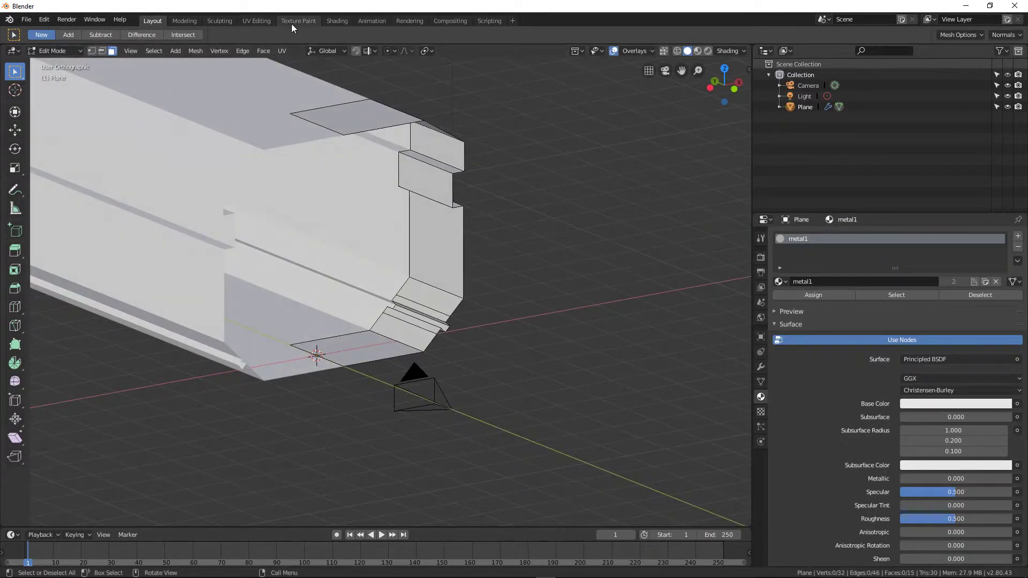
pyautogui.click(339, 21)
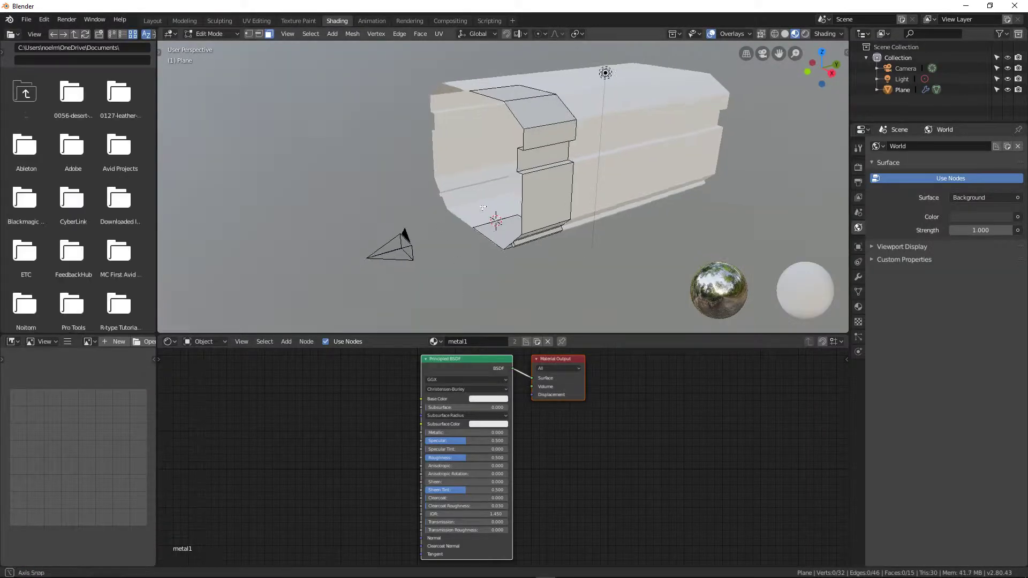
pyautogui.moveTo(546, 204)
pyautogui.mouseDown(button='middle')
pyautogui.moveTo(596, 208)
pyautogui.moveTo(540, 210)
pyautogui.mouseUp(button='middle')
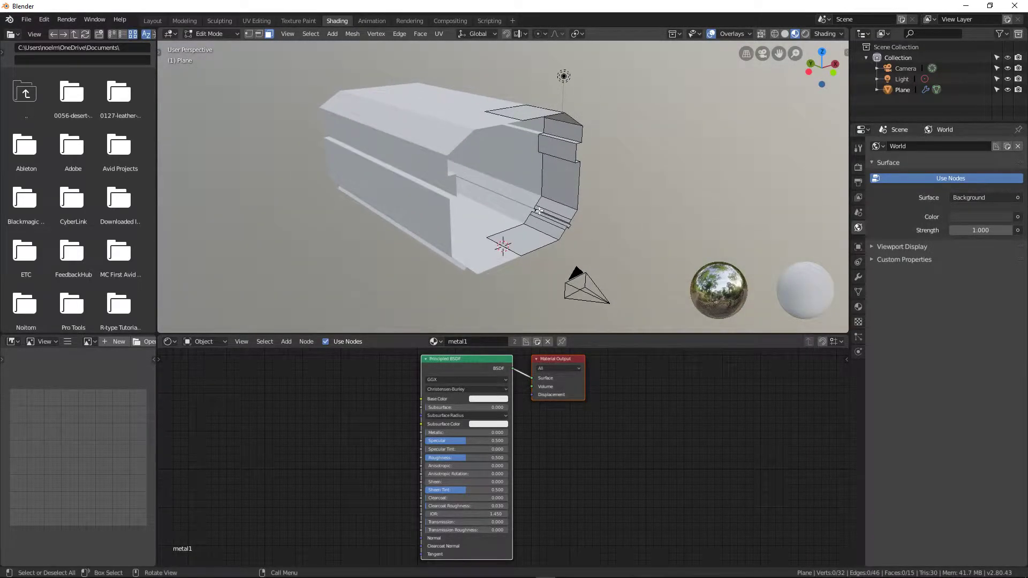
pyautogui.press('a')
pyautogui.press('u')
pyautogui.click(551, 218)
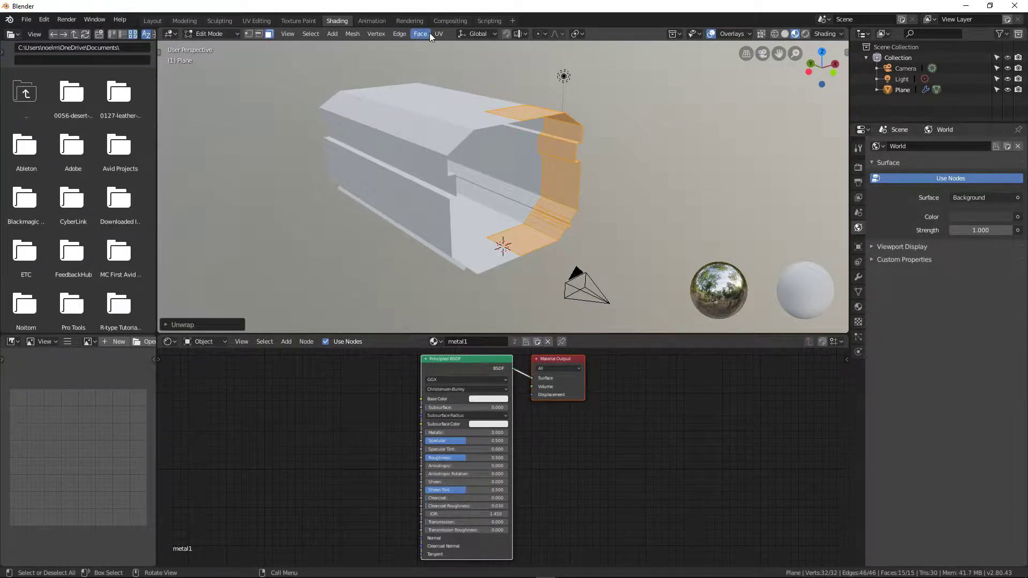
pyautogui.click(256, 19)
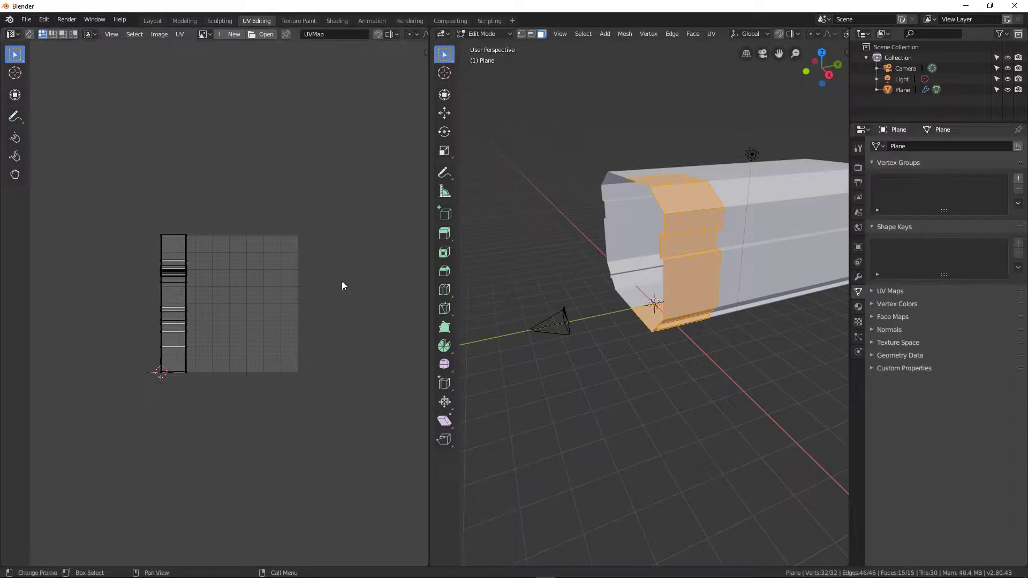
pyautogui.scroll(4, 342, 282)
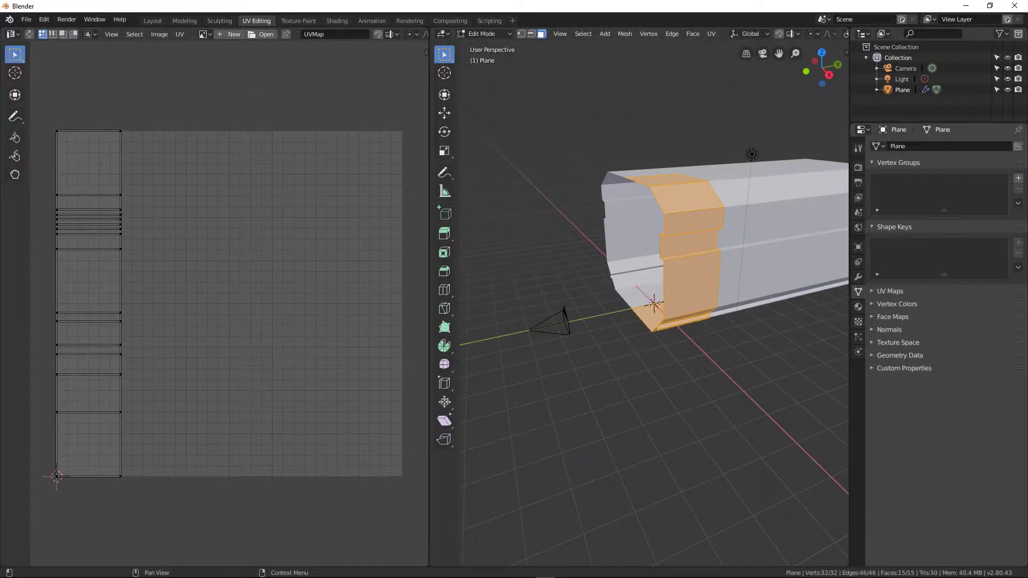
# - Switch to Chrome and open the Metals category of the SketchUp Texture Club site in a new tab
pyautogui.moveTo(512, 573)
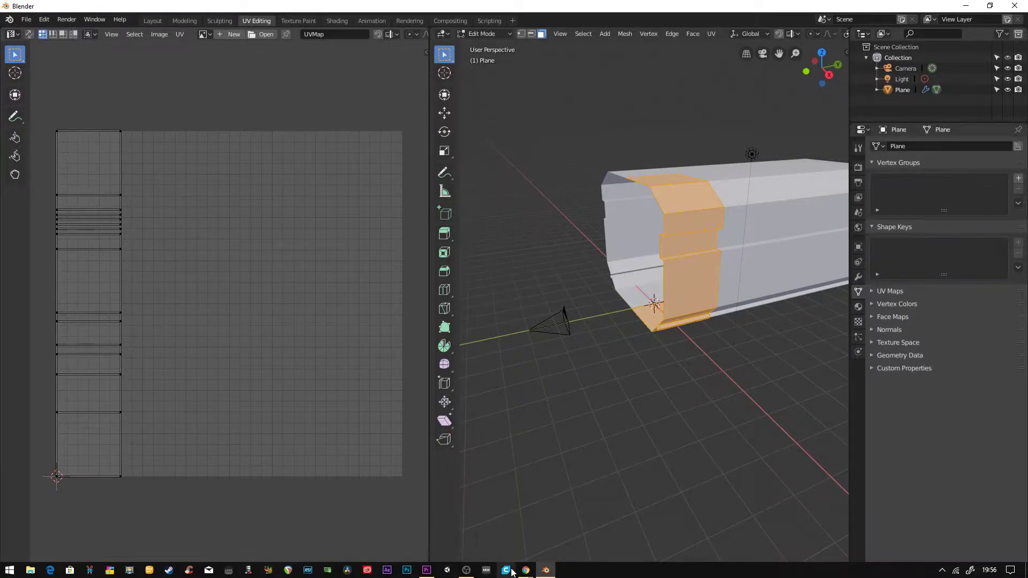
pyautogui.click(578, 536)
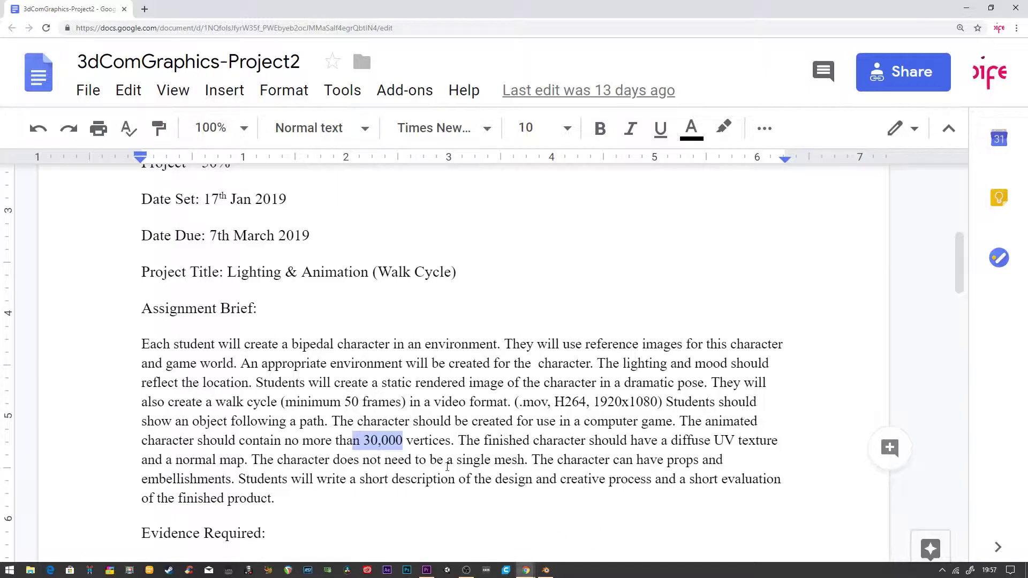
pyautogui.click(145, 9)
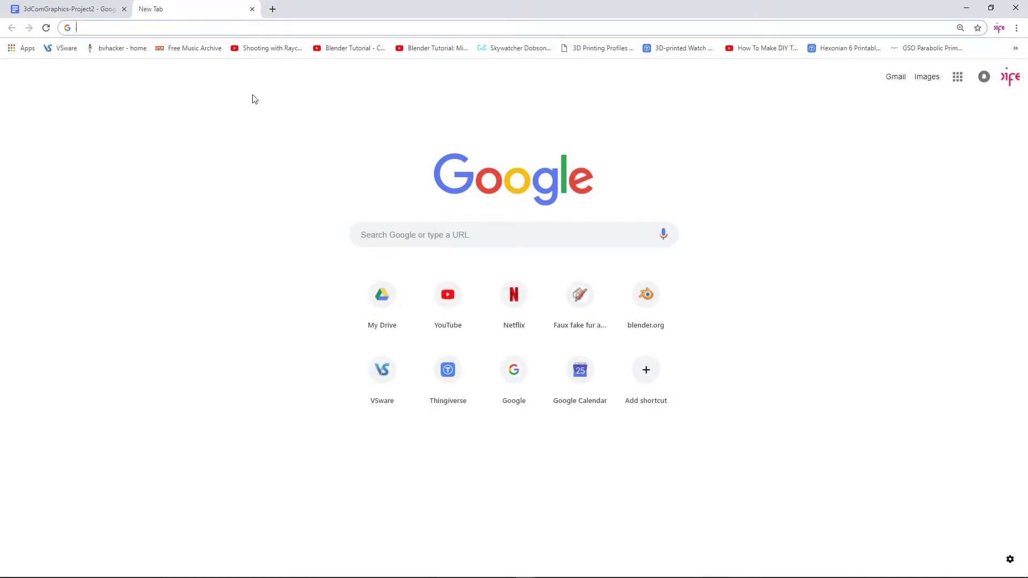
pyautogui.click(591, 295)
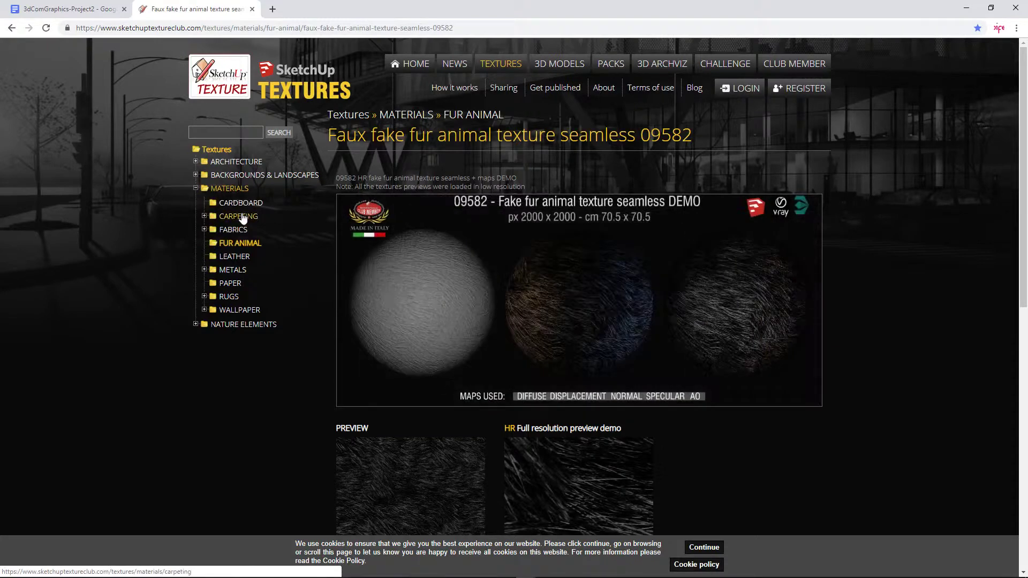
pyautogui.click(233, 271)
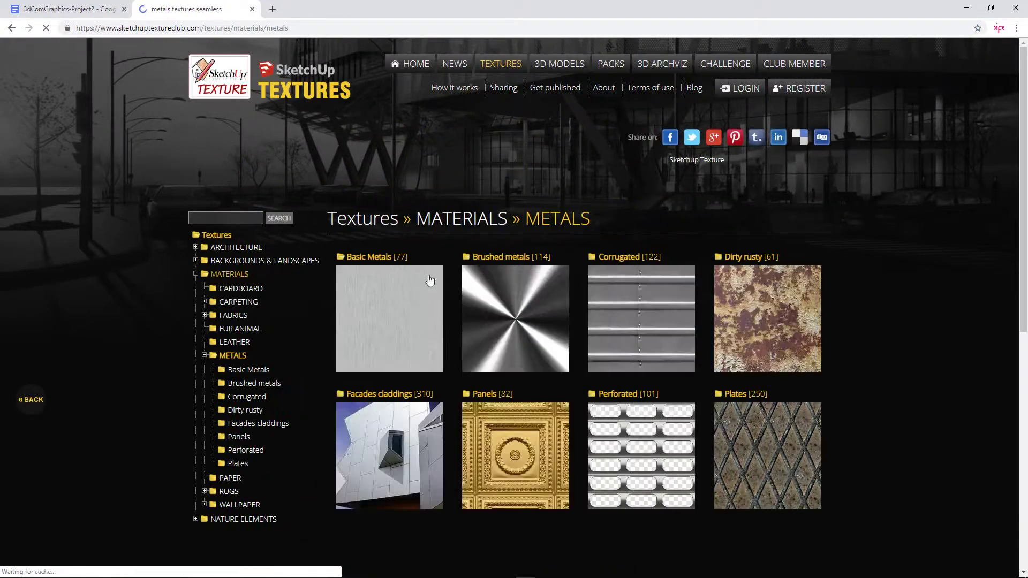
# - Log in to the texture site with the saved account credentials and open its Textures catalogue
pyautogui.click(743, 88)
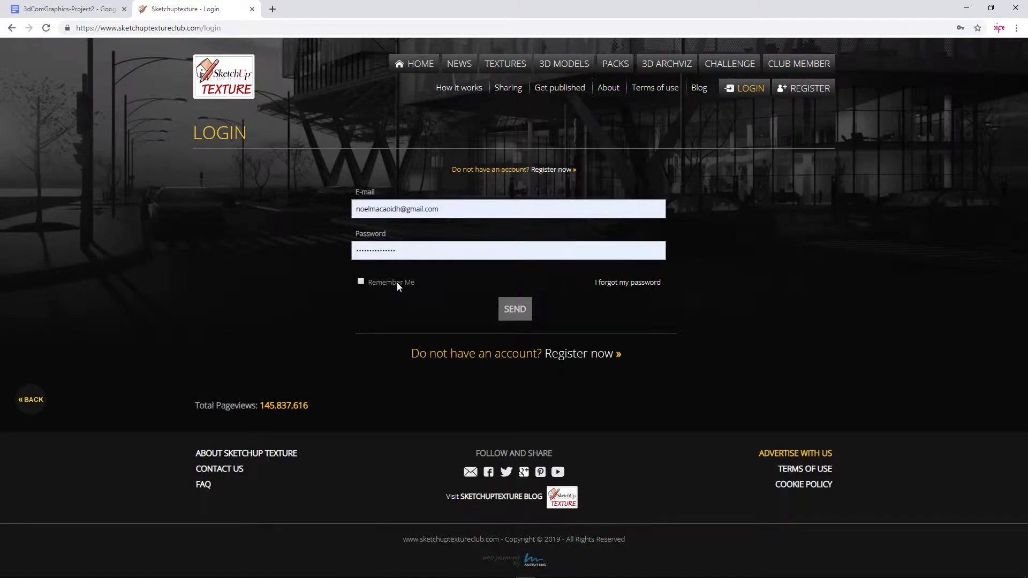
pyautogui.click(516, 313)
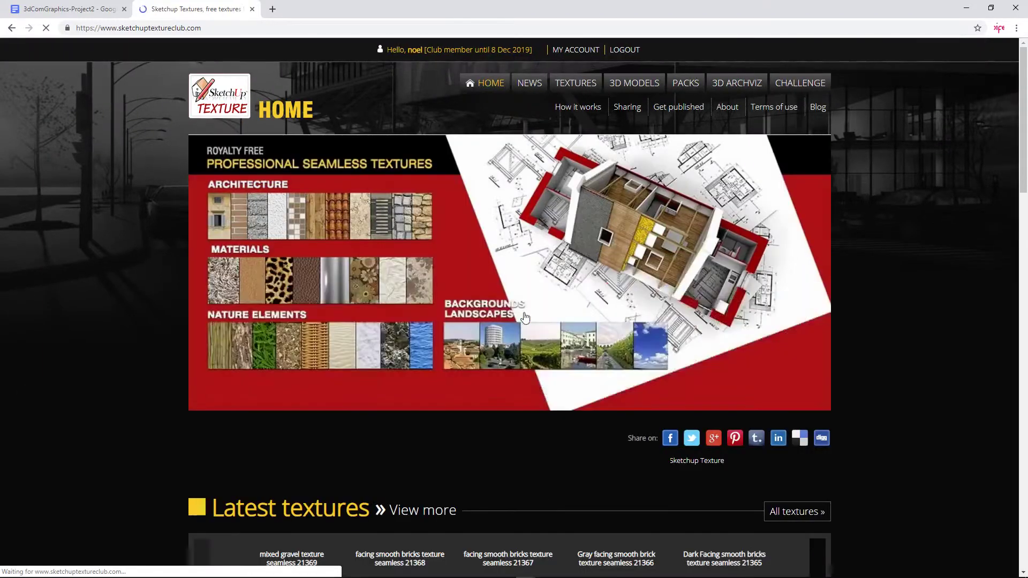
pyautogui.scroll(-6, 487, 324)
pyautogui.scroll(-10, 482, 324)
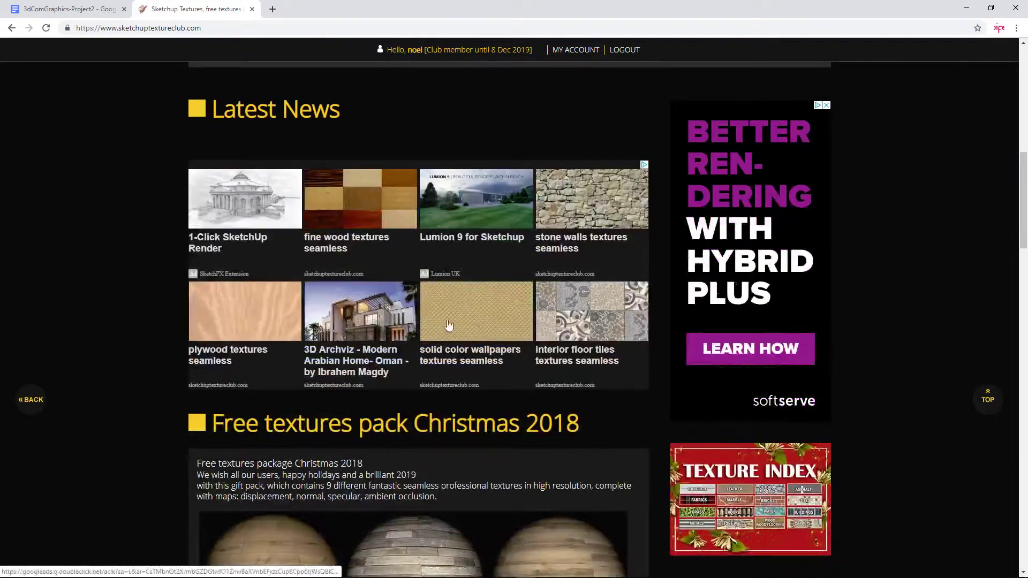
pyautogui.scroll(15, 388, 302)
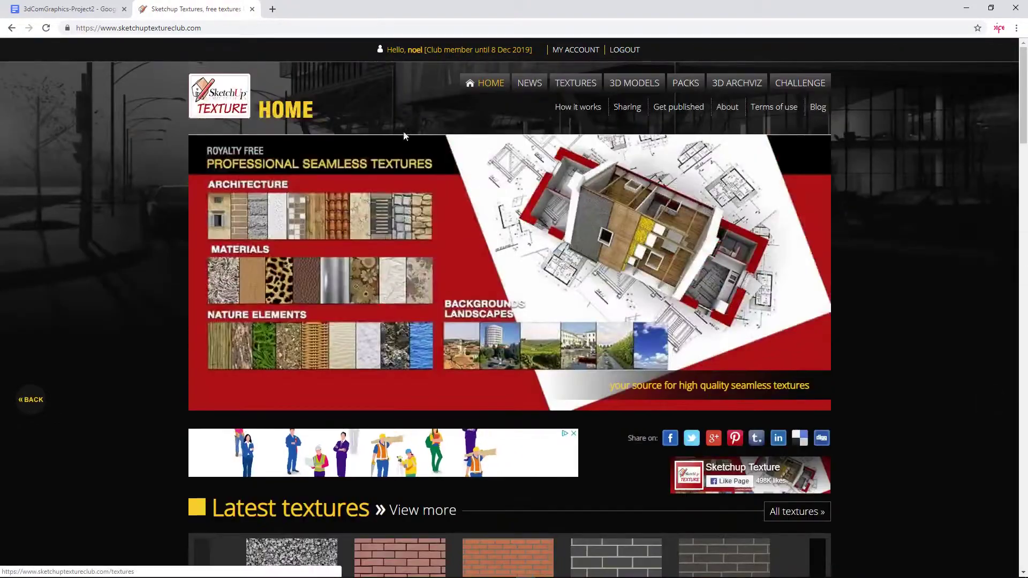
pyautogui.click(574, 83)
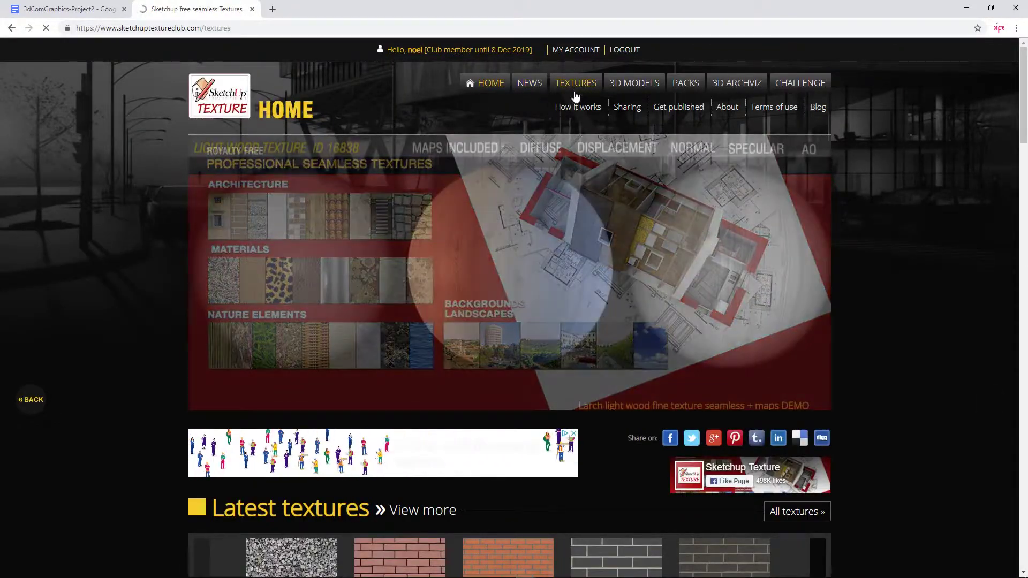
pyautogui.scroll(-7, 352, 397)
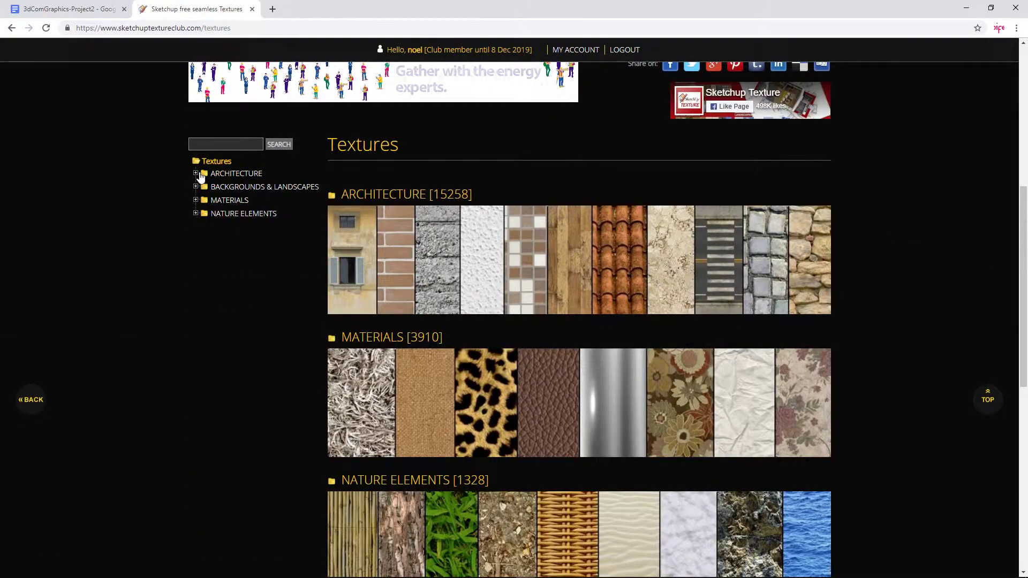
# - Browse the texture catalogue to Materials, Metals and open the Basic Metals category
pyautogui.click(196, 174)
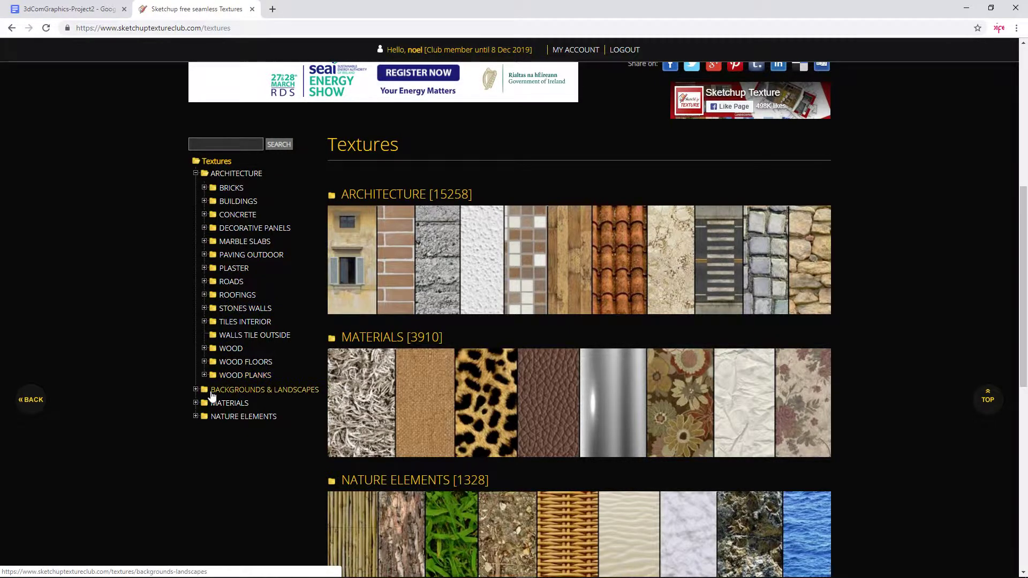
pyautogui.click(196, 403)
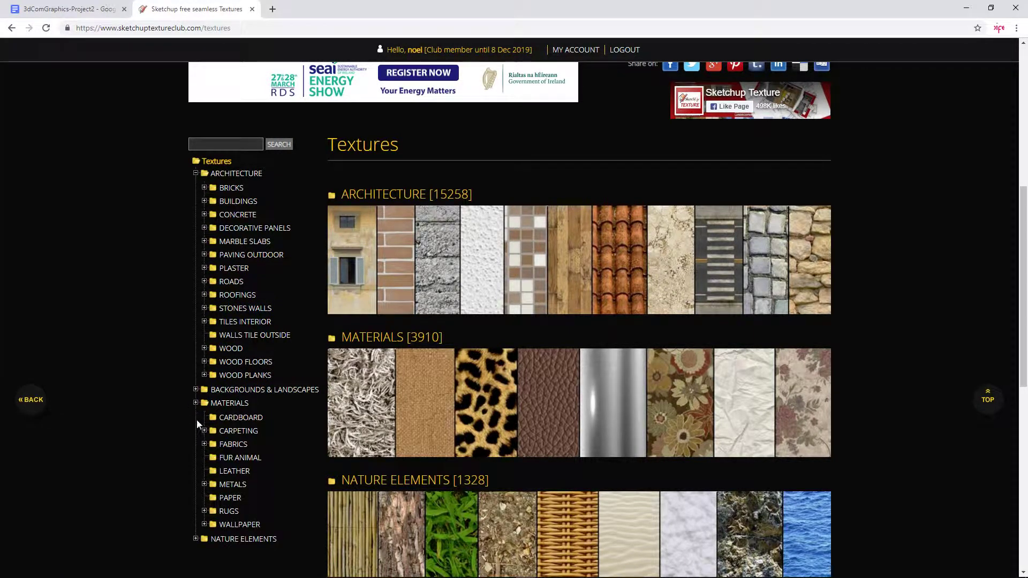
pyautogui.click(232, 484)
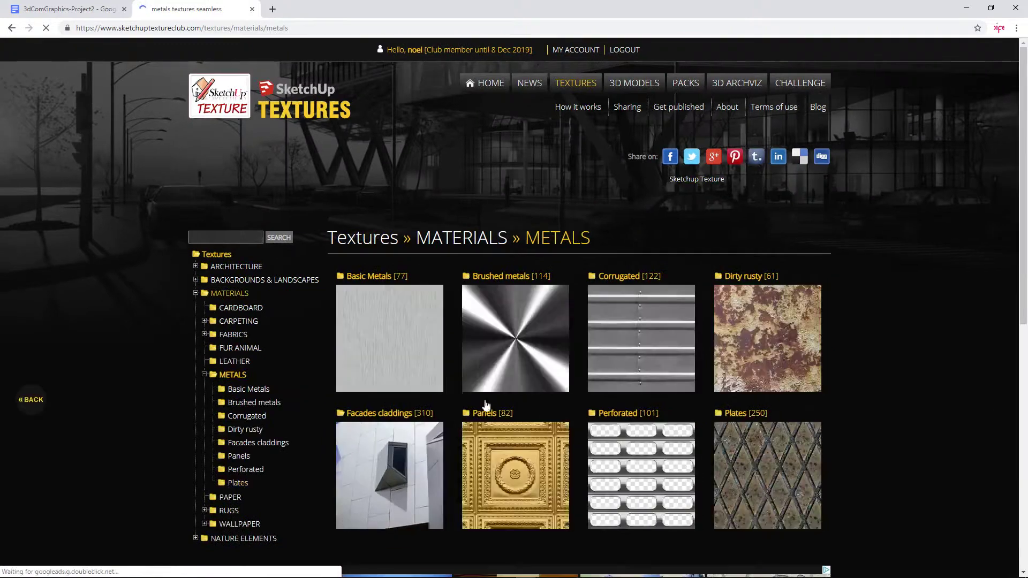
pyautogui.scroll(-3, 892, 308)
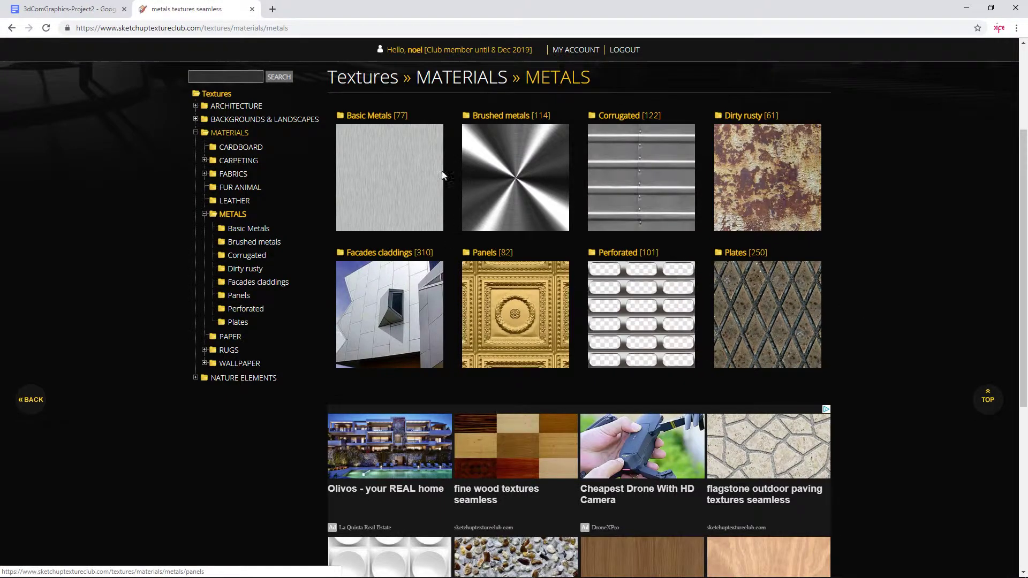
pyautogui.click(381, 159)
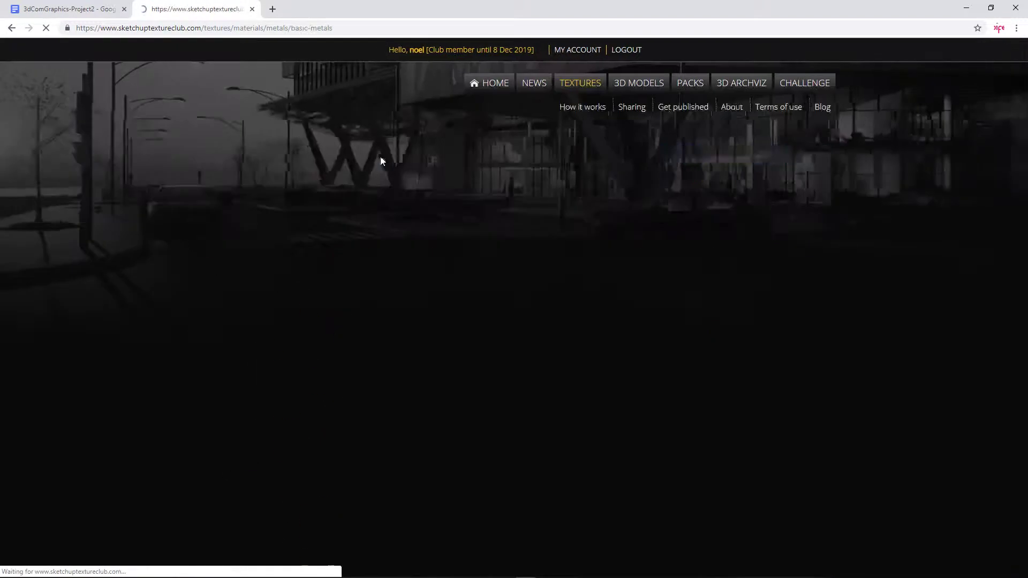
# - Find Iron metal texture seamless 09795 and download its 2048x2048 HR version to the Desktop as 0069-iron-metal-texture-seamless-hr.zip
pyautogui.scroll(-10, 881, 289)
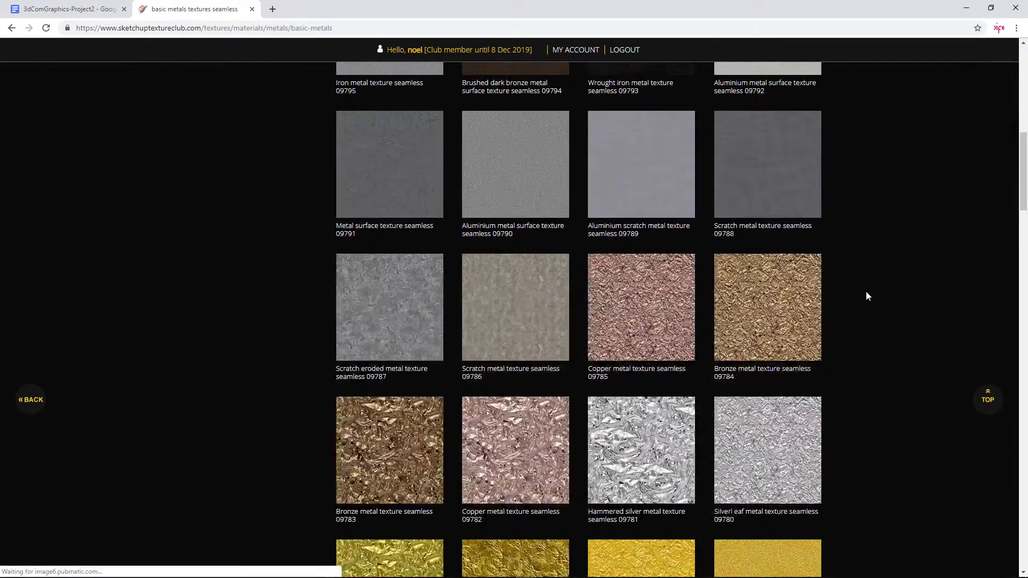
pyautogui.scroll(-11, 866, 294)
pyautogui.scroll(16, 877, 300)
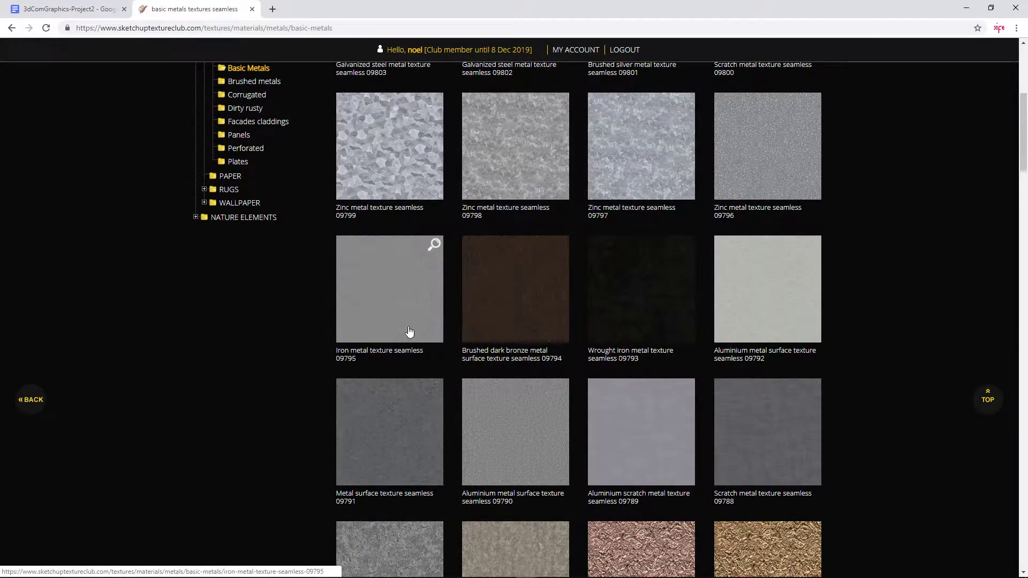
pyautogui.click(388, 282)
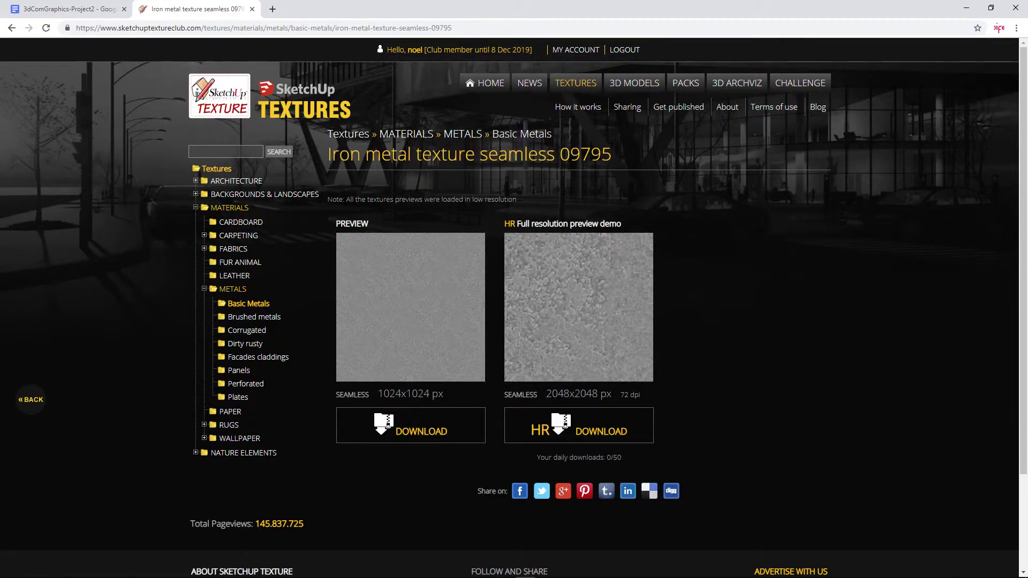
pyautogui.click(587, 438)
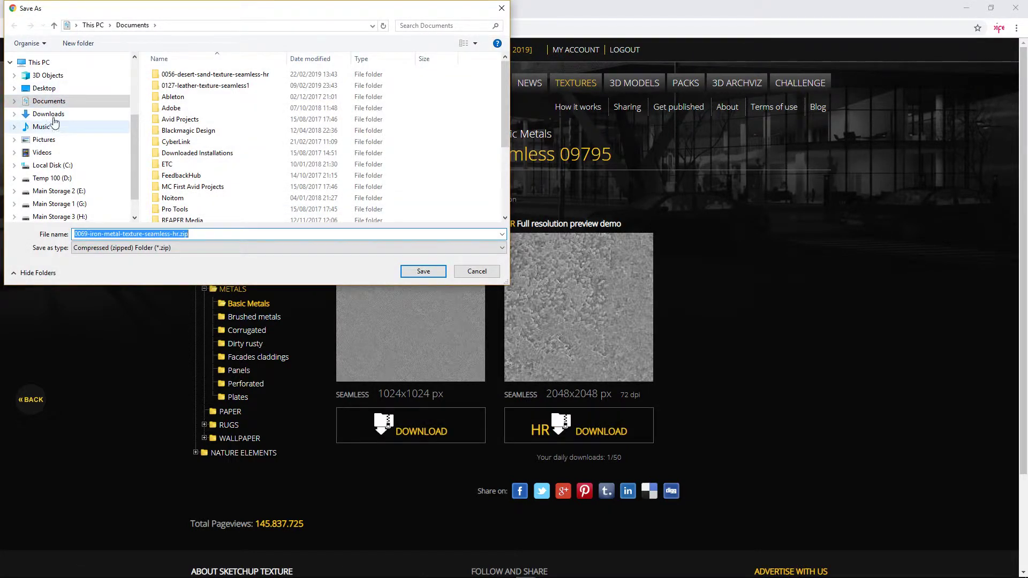
pyautogui.click(42, 88)
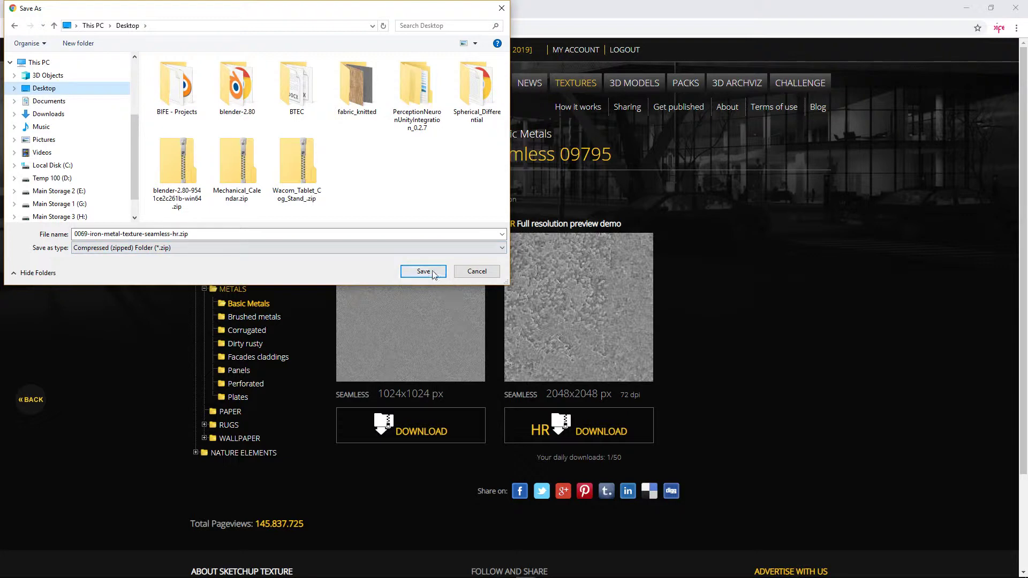
pyautogui.click(426, 271)
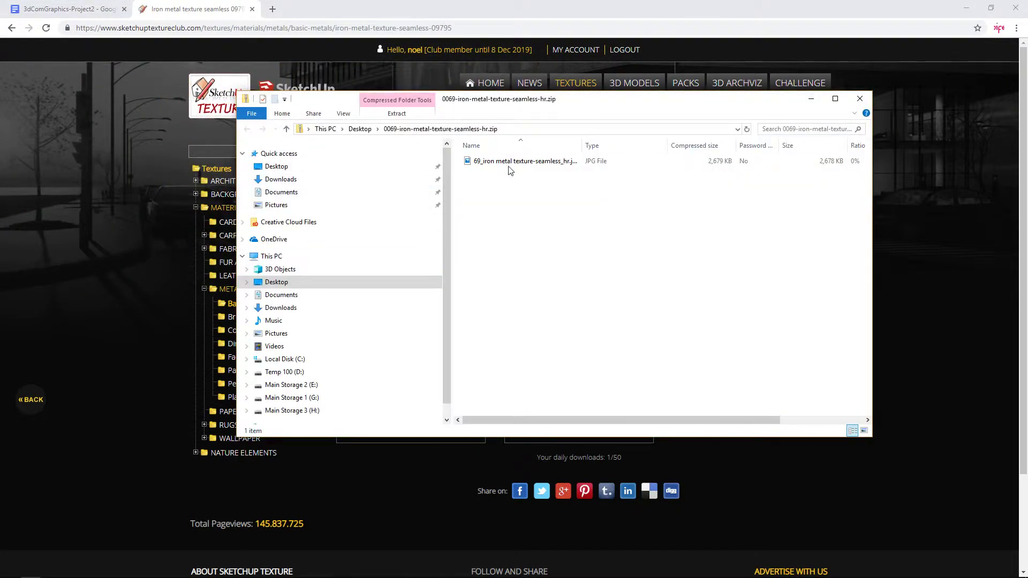
# - Extract the downloaded iron metal archive into the 0069-iron-metal-texture-seamless-hr folder on the Desktop and close the file windows
pyautogui.click(498, 161)
pyautogui.click(411, 114)
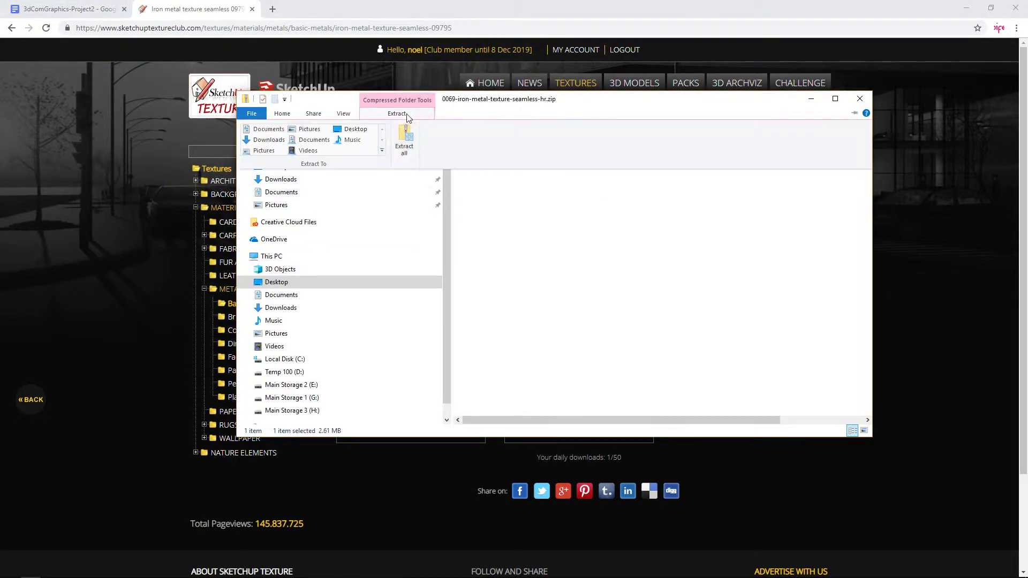
pyautogui.click(411, 146)
pyautogui.click(609, 397)
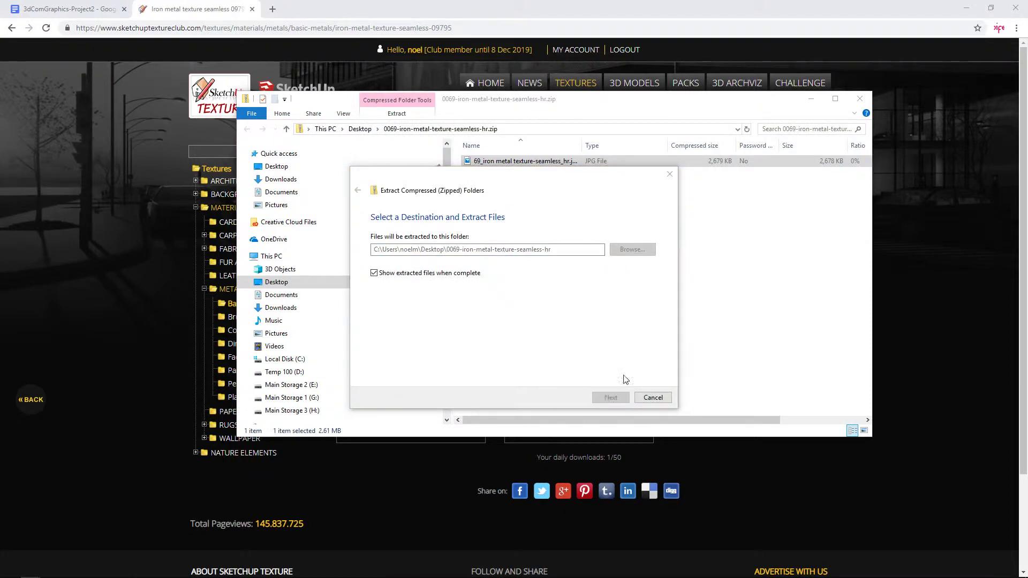
pyautogui.click(877, 112)
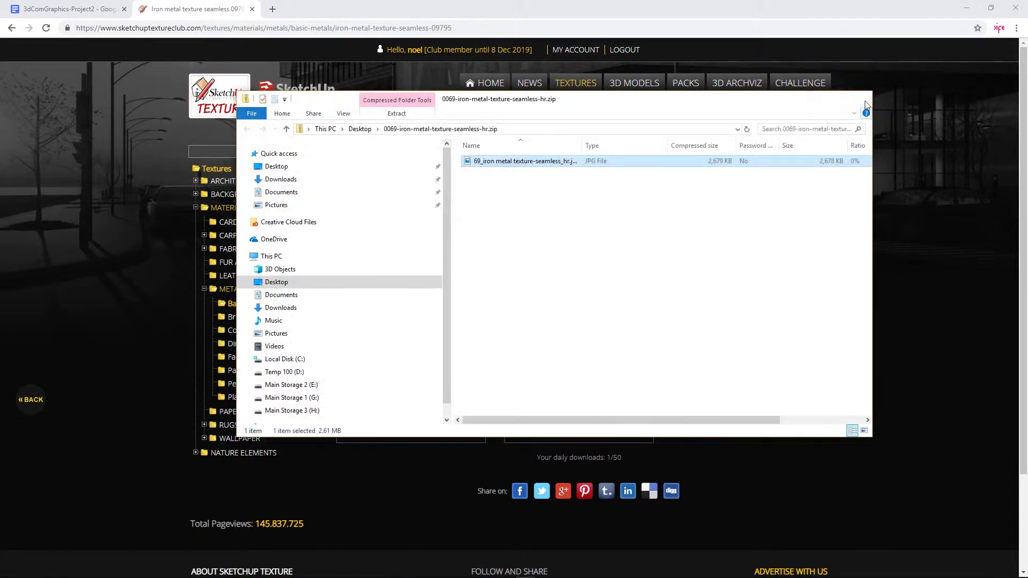
pyautogui.click(861, 99)
# - Switch back to Blender and open 69_iron metal texture-seamless_hr.jpg from the extracted Desktop folder behind the UV layout
pyautogui.click(966, 9)
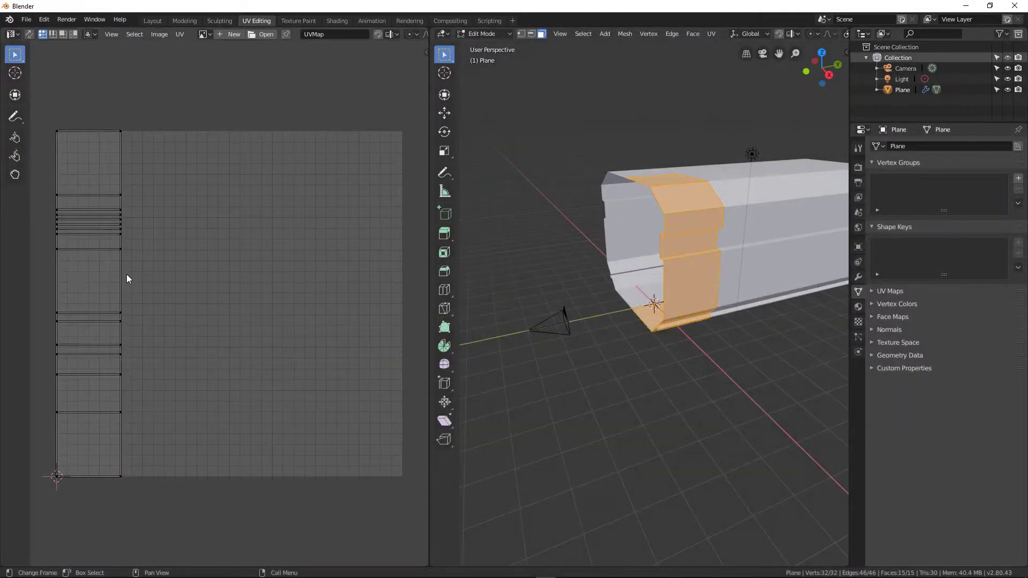
pyautogui.click(253, 33)
pyautogui.click(41, 184)
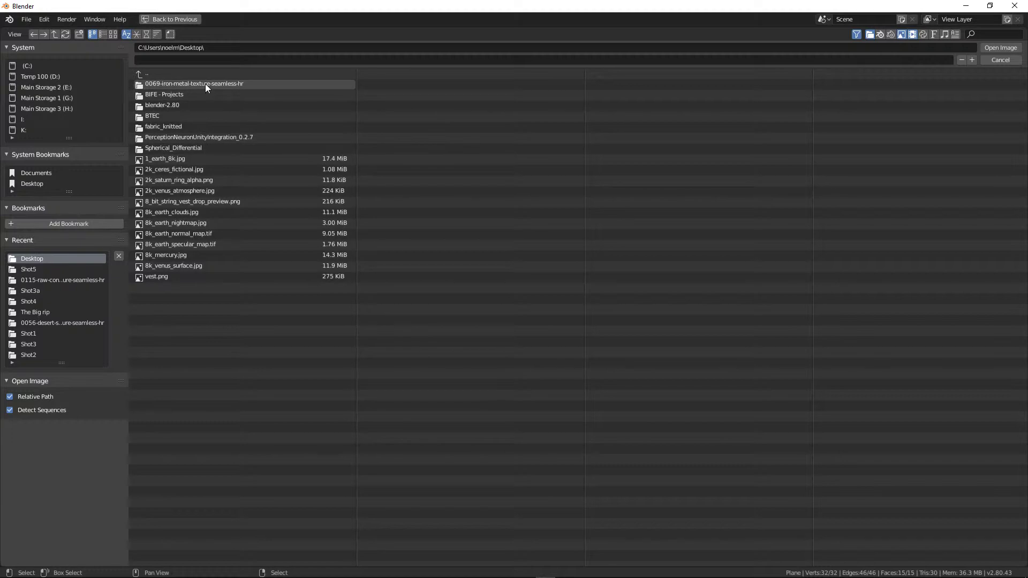
pyautogui.click(205, 84)
pyautogui.click(197, 82)
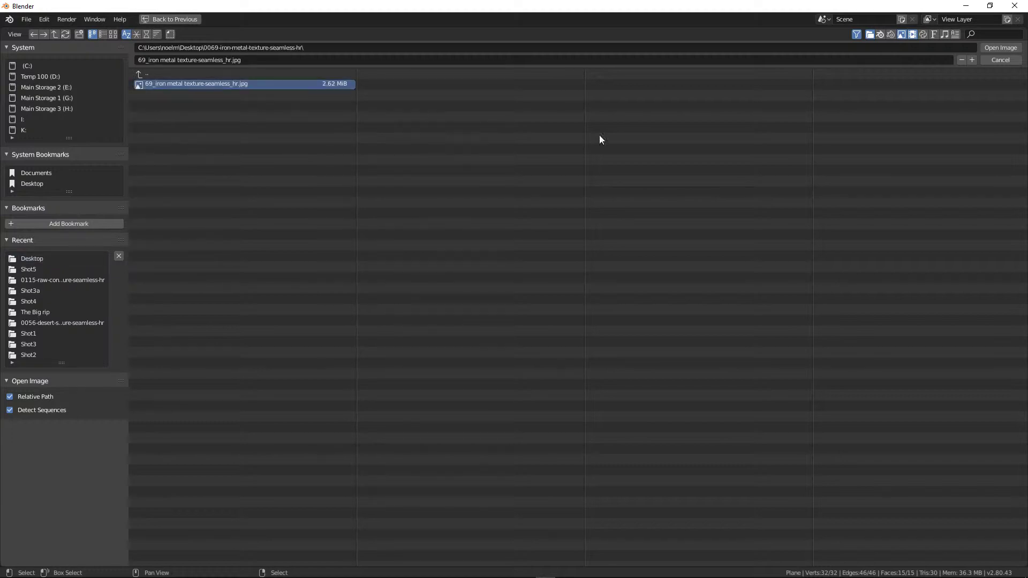
pyautogui.click(1000, 48)
# - Display the corridor with rendered shading in the UV Editing workspace and view it from its open end
pyautogui.scroll(-8, 307, 243)
pyautogui.scroll(1, 287, 252)
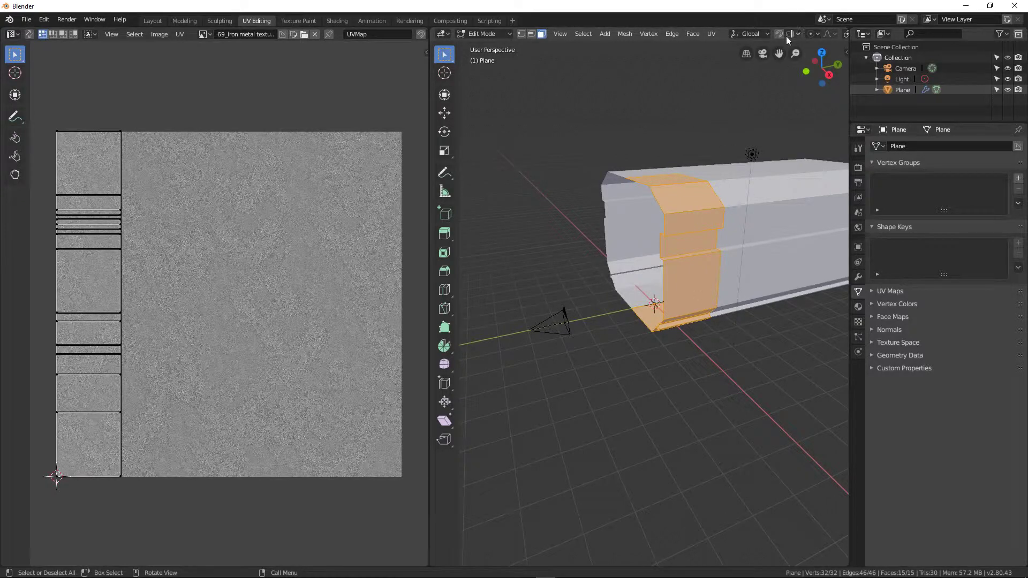
pyautogui.scroll(-5, 786, 35)
pyautogui.click(807, 33)
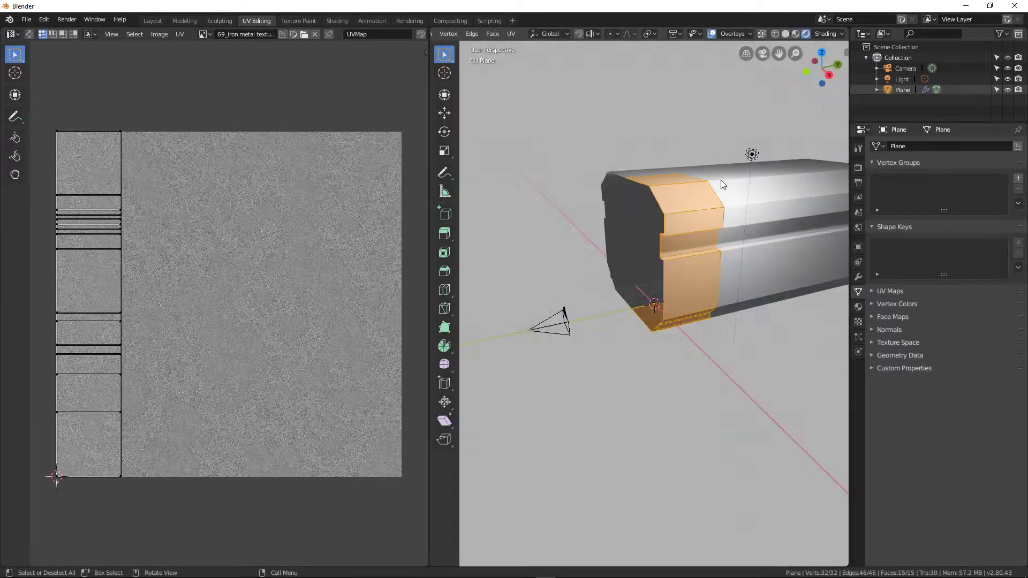
pyautogui.moveTo(565, 245)
pyautogui.mouseDown(button='middle')
pyautogui.moveTo(738, 249)
pyautogui.moveTo(712, 211)
pyautogui.moveTo(710, 275)
pyautogui.moveTo(672, 241)
pyautogui.mouseUp(button='middle')
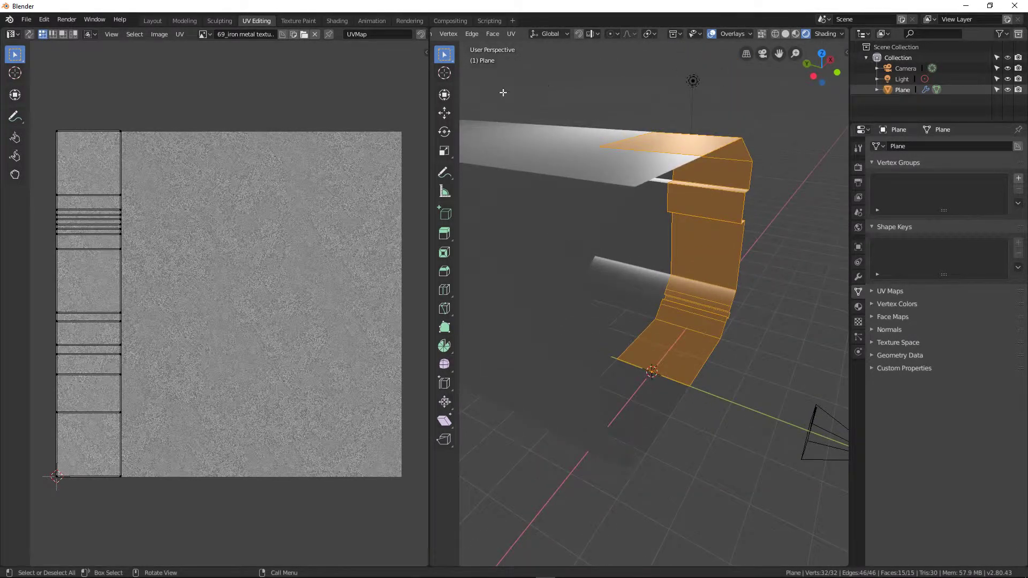
# - In the Shading workspace, add an Image Texture node using 69_iron metal texture-seamless_hr.jpg to metal1 and connect its Color to Base Color
pyautogui.click(337, 21)
pyautogui.scroll(3, 396, 361)
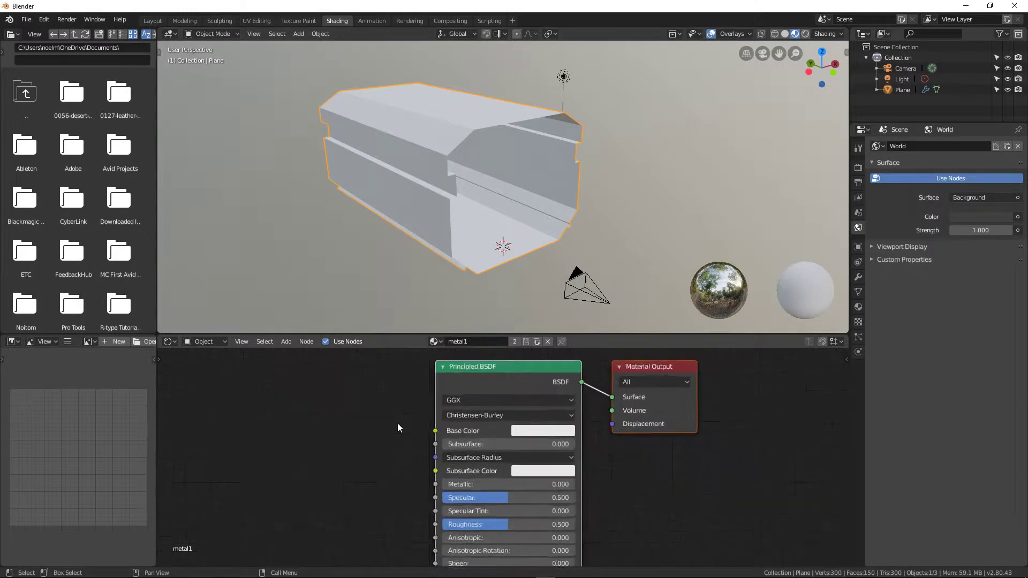
pyautogui.hotkey('shift', 'a')
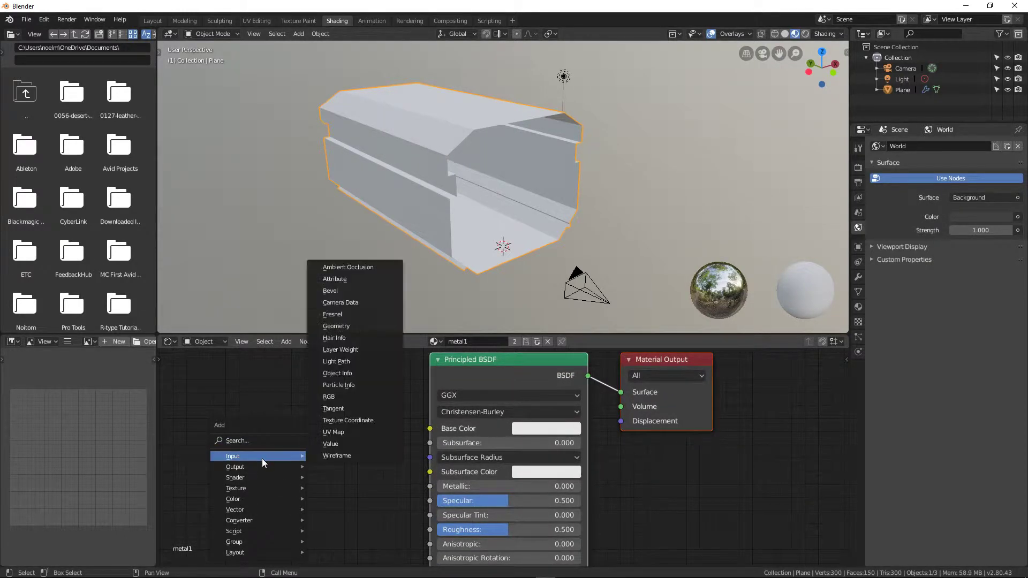
pyautogui.moveTo(247, 489)
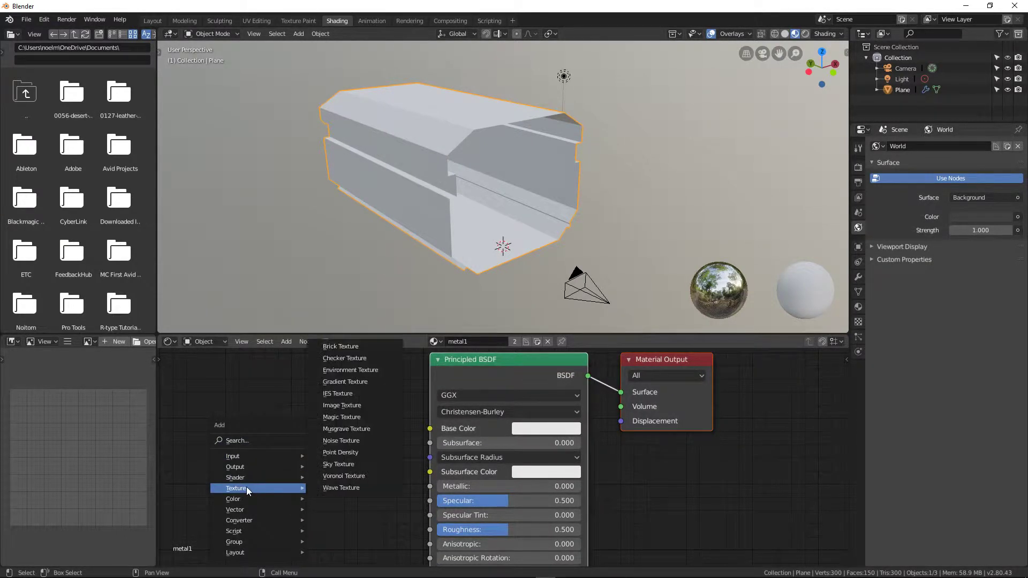
pyautogui.click(342, 405)
pyautogui.click(220, 426)
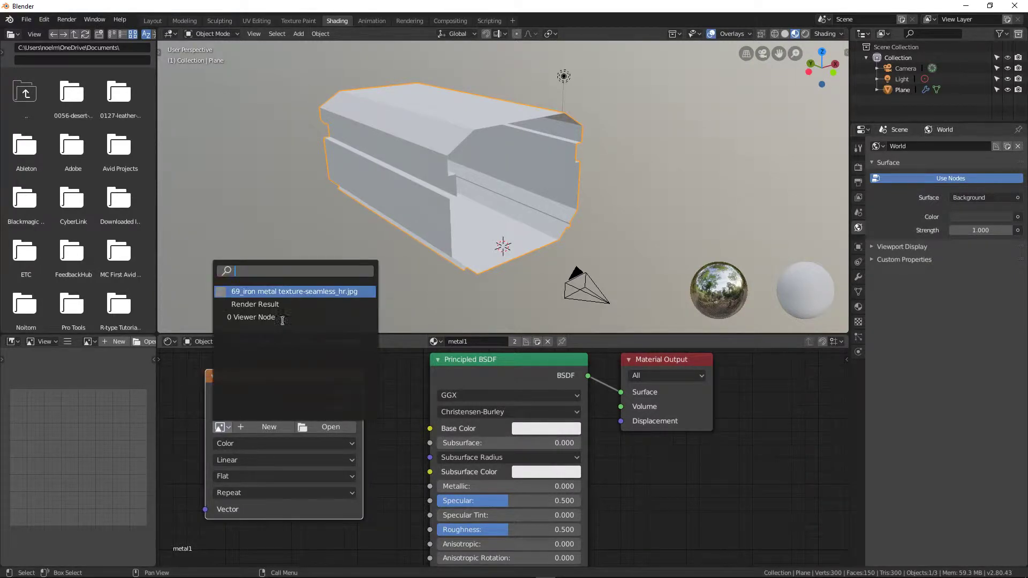
pyautogui.click(313, 292)
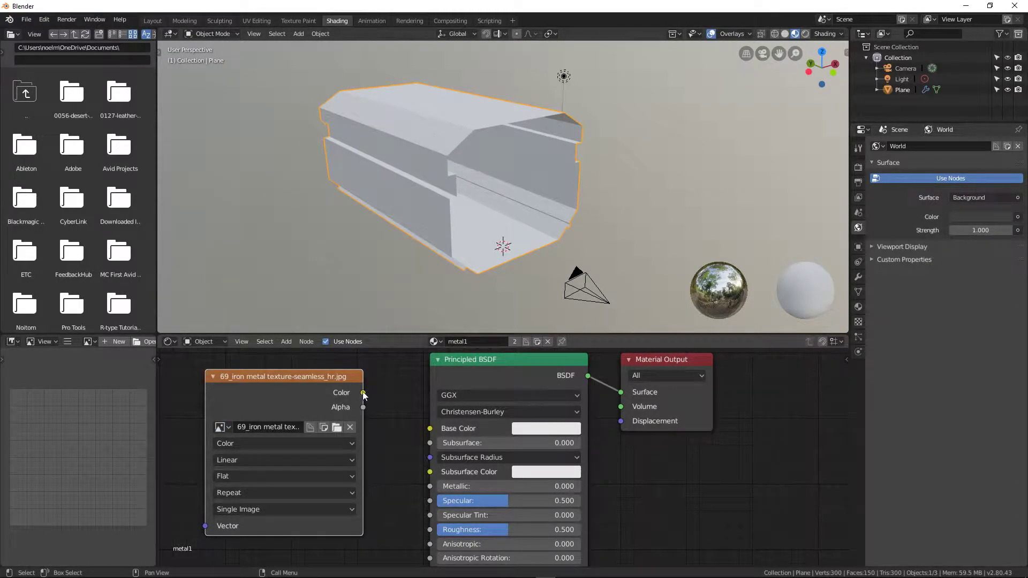
pyautogui.moveTo(419, 429); pyautogui.dragTo(442, 427)
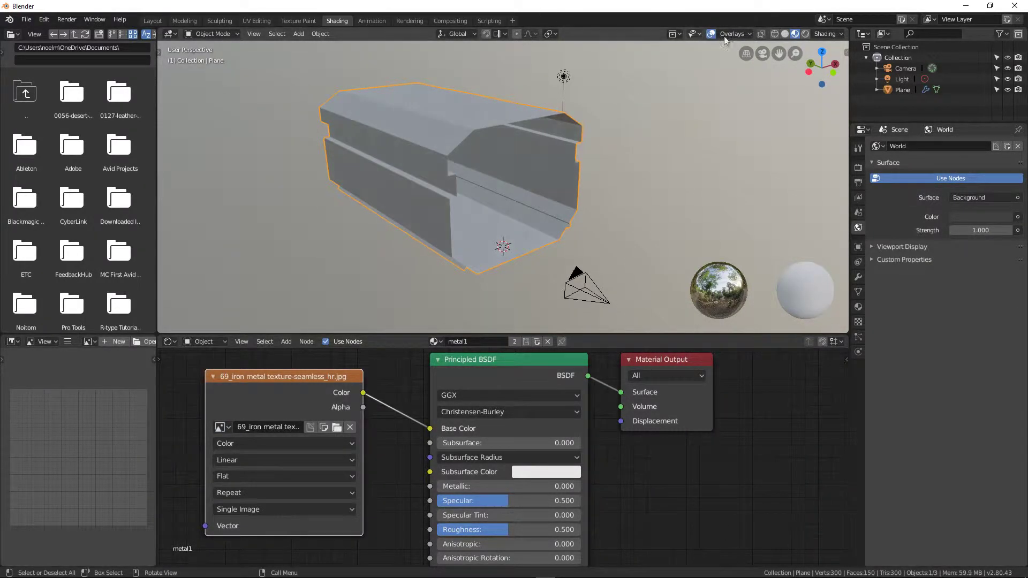
# - Switch the Shading workspace's 3D view to rendered shading and inspect the textured corridor's interior
pyautogui.click(805, 34)
pyautogui.scroll(4, 532, 207)
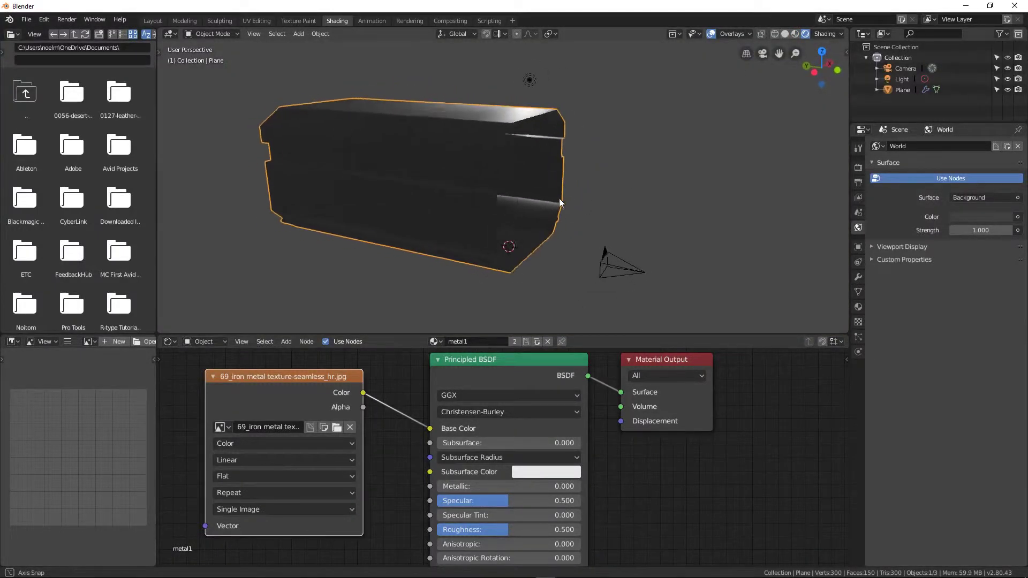
pyautogui.scroll(-5, 563, 214)
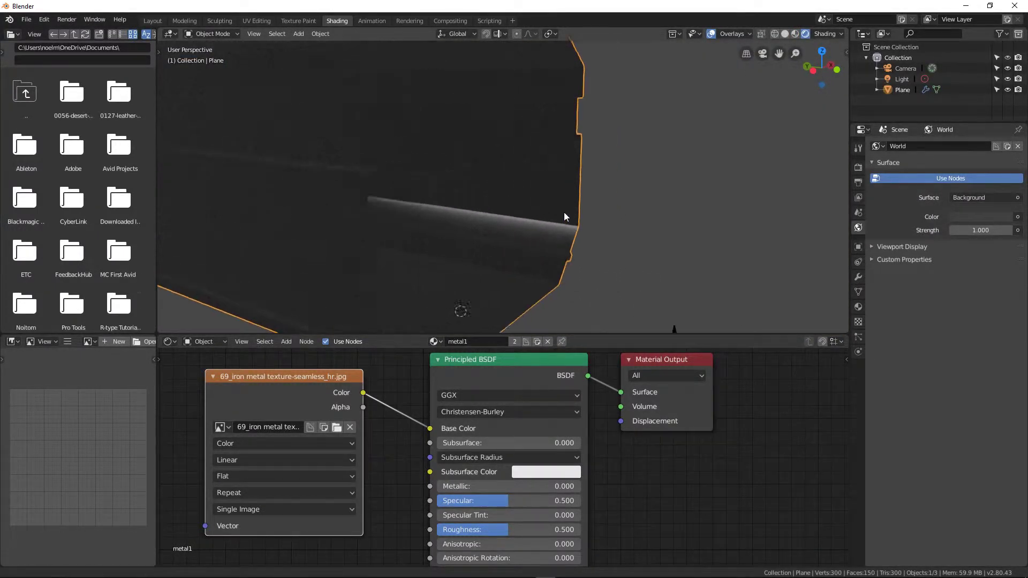
pyautogui.moveTo(477, 213); pyautogui.dragTo(518, 217, button='middle')
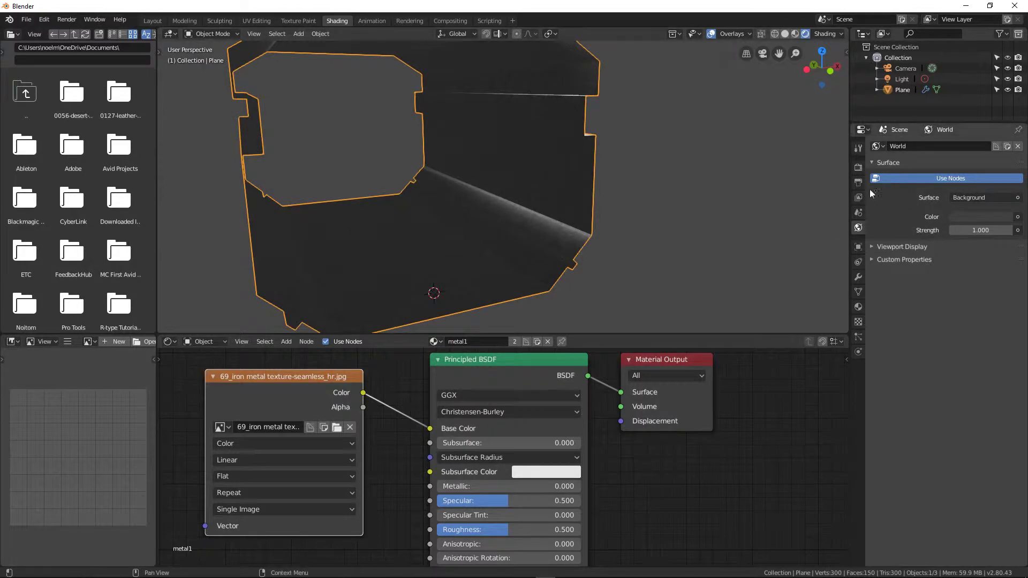
pyautogui.scroll(-2, 530, 198)
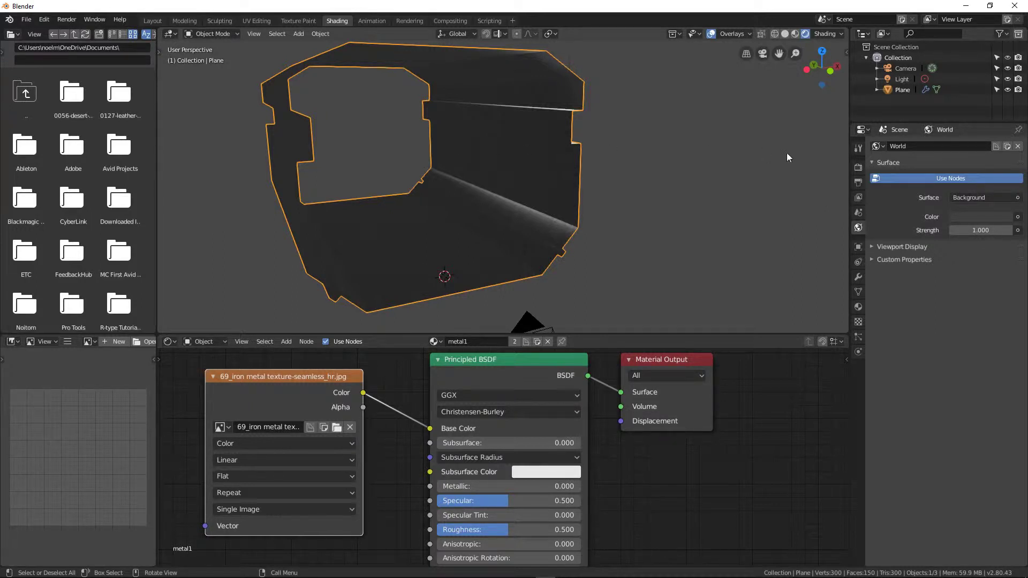
# - Enable Ambient Occlusion and Bloom in the Eevee render settings
pyautogui.click(859, 167)
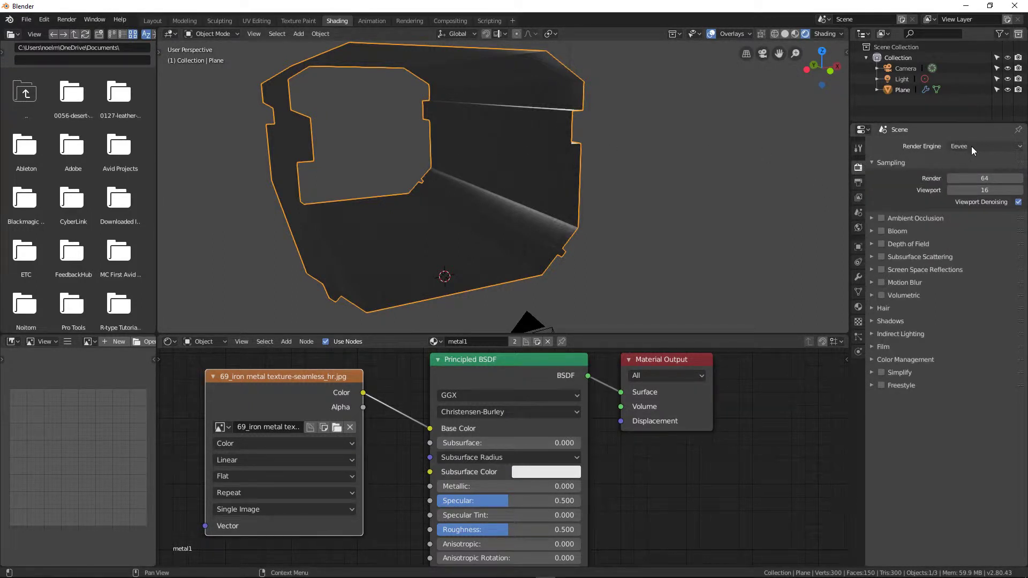
pyautogui.click(881, 218)
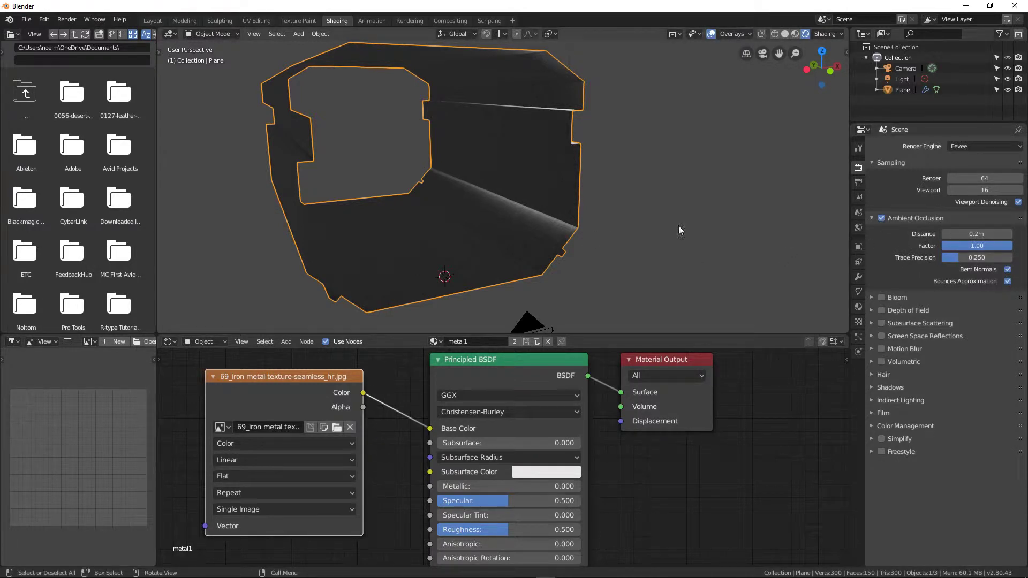
pyautogui.click(871, 217)
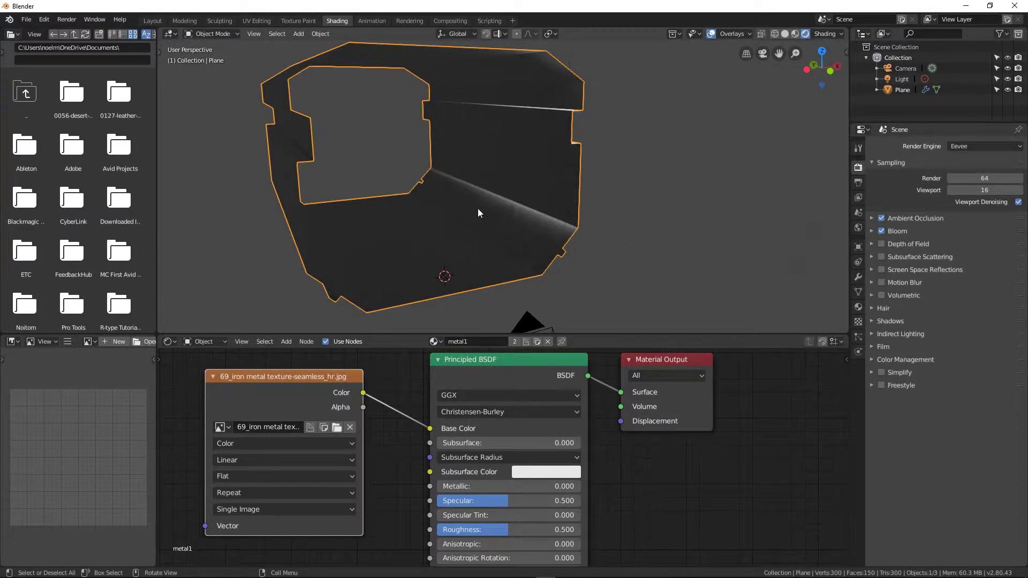
# - Move the scene light from outside the corridor to its interior, above the floor
pyautogui.moveTo(478, 209)
pyautogui.mouseDown(button='middle')
pyautogui.moveTo(528, 206)
pyautogui.moveTo(525, 192)
pyautogui.moveTo(467, 206)
pyautogui.mouseUp(button='middle')
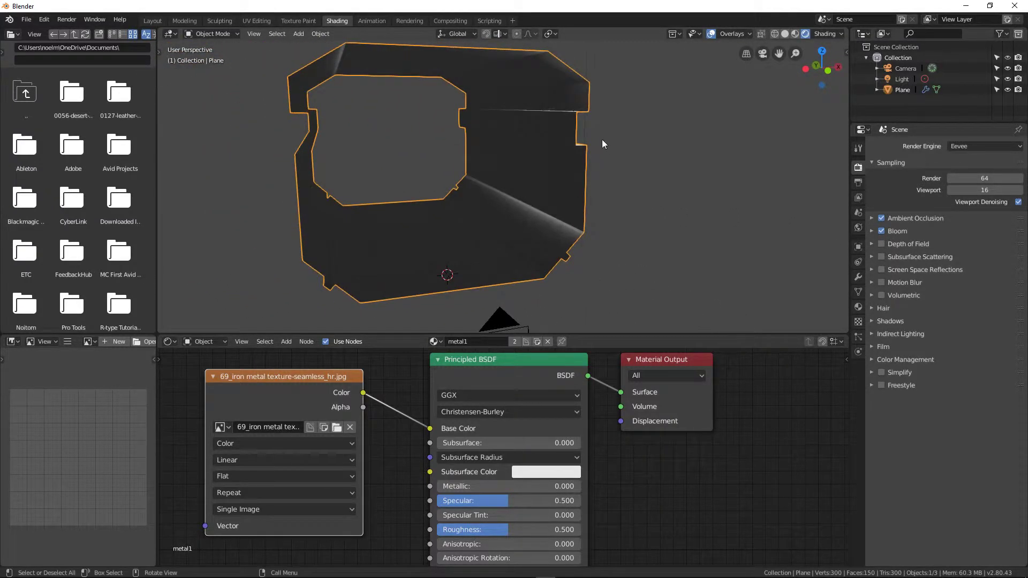
pyautogui.scroll(-3, 555, 82)
pyautogui.click(556, 87)
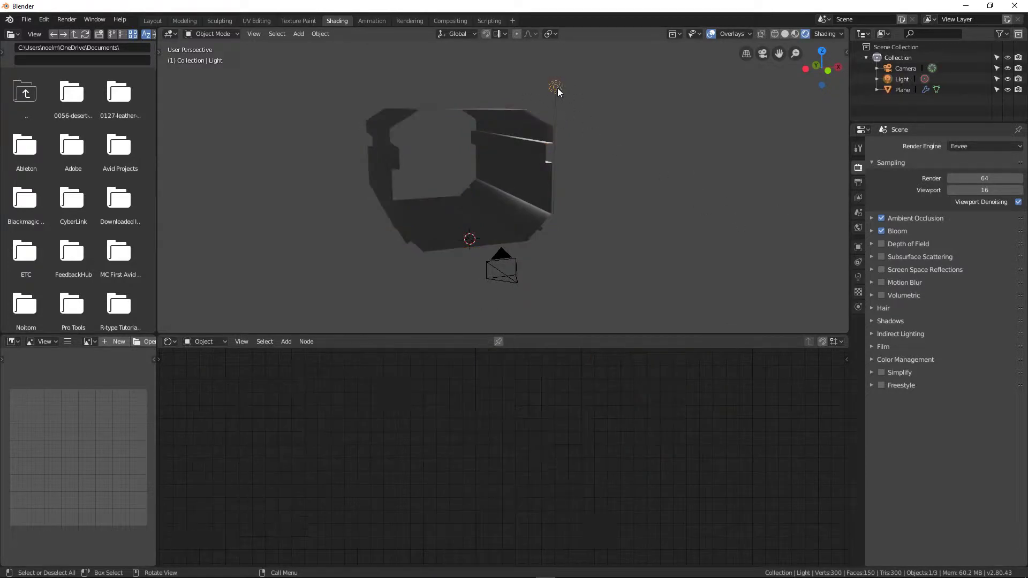
pyautogui.press('g')
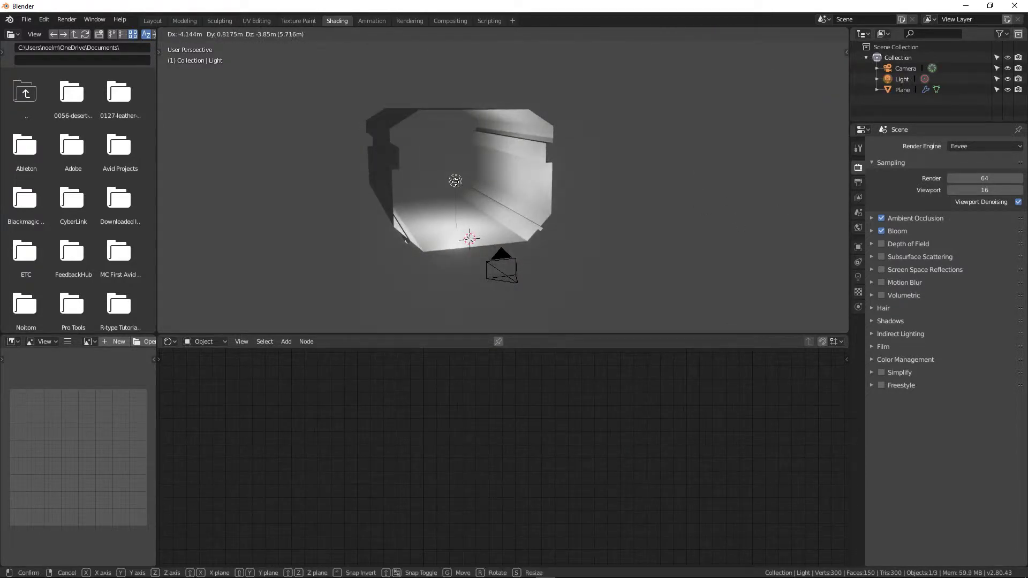
pyautogui.click(471, 188)
pyautogui.scroll(2, 469, 203)
pyautogui.scroll(3, 469, 203)
pyautogui.scroll(-1, 490, 205)
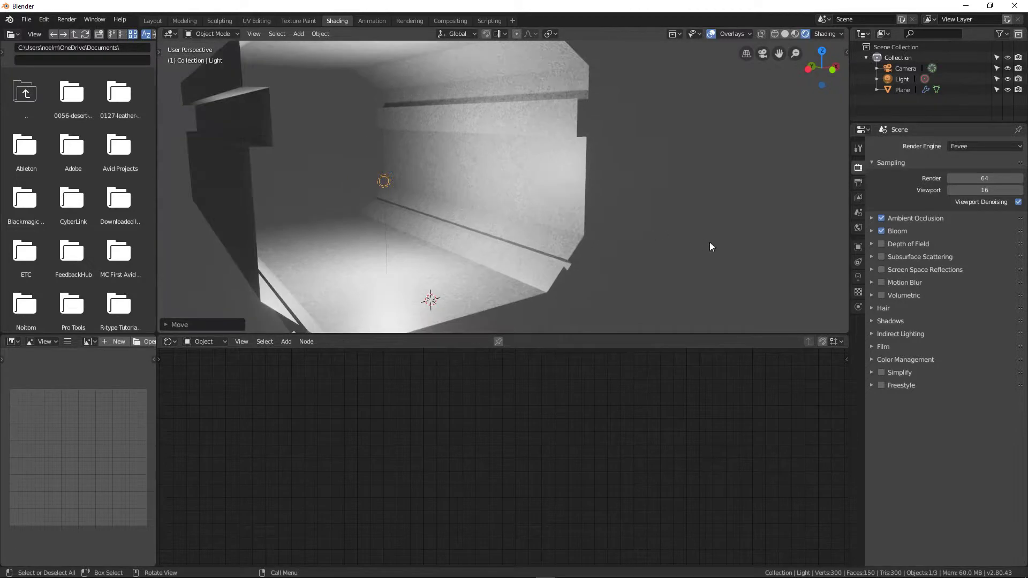
# - Enable Depth of Field, Screen Space Reflections and Volumetric for Eevee, and expand the Shadows settings
pyautogui.click(881, 244)
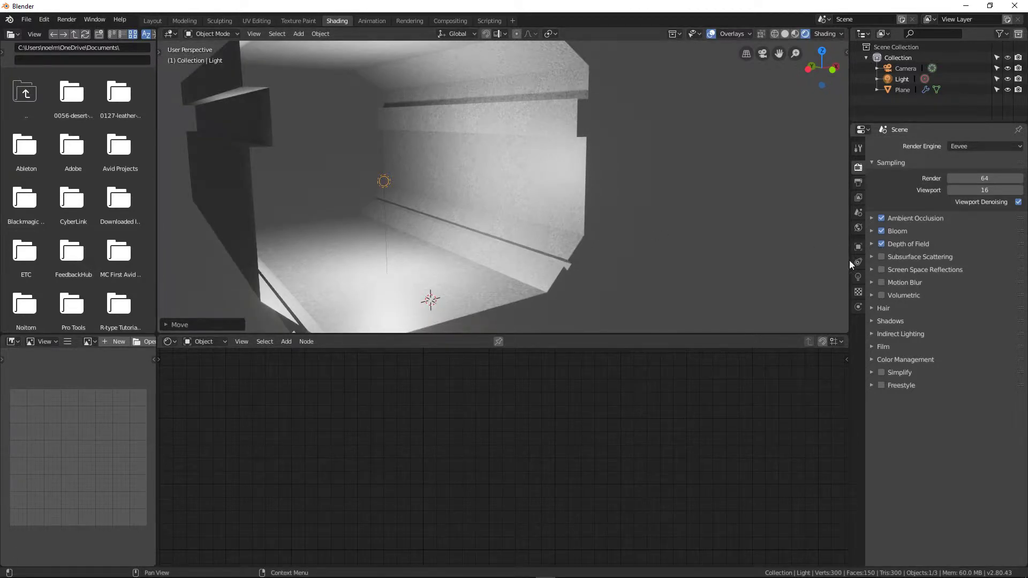
pyautogui.scroll(-3, 544, 207)
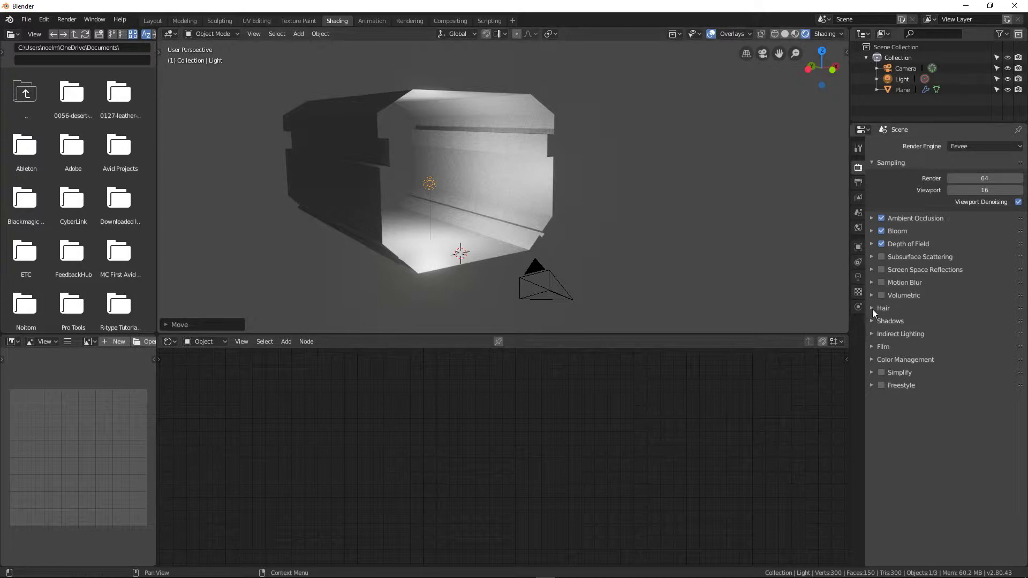
pyautogui.click(881, 293)
pyautogui.click(878, 321)
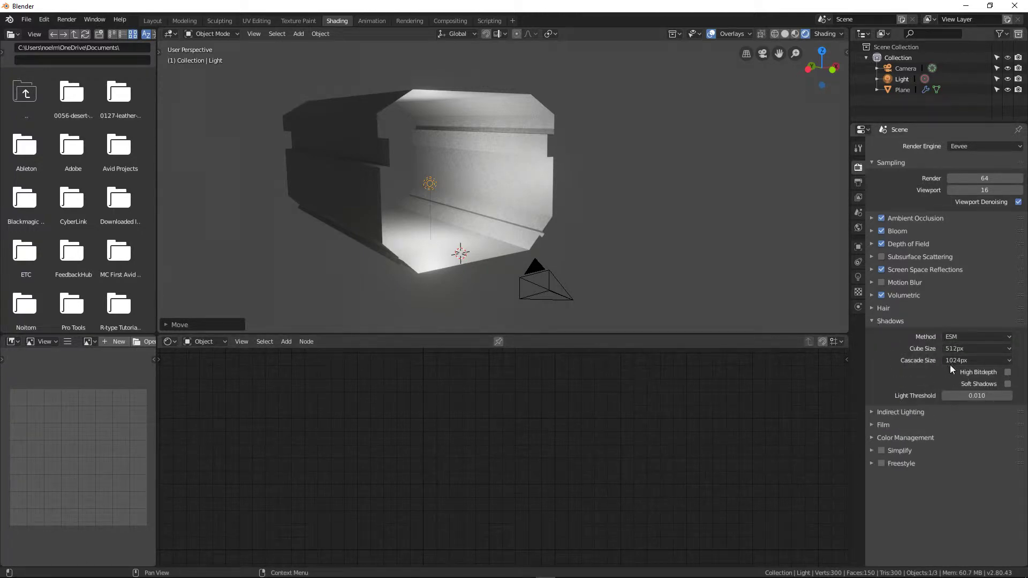
pyautogui.moveTo(463, 262); pyautogui.dragTo(564, 211, button='middle')
pyautogui.scroll(5, 554, 207)
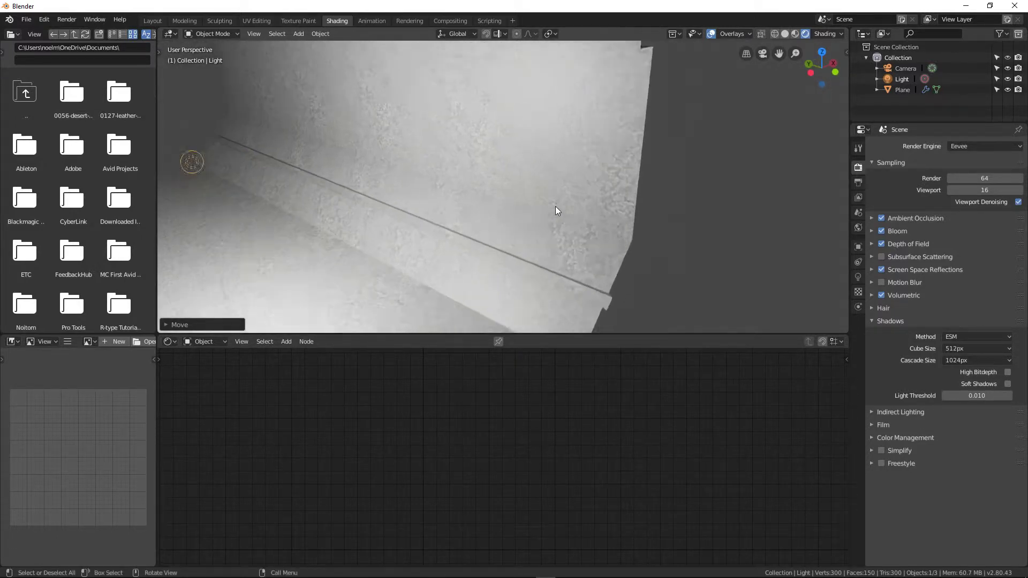
pyautogui.scroll(-4, 556, 207)
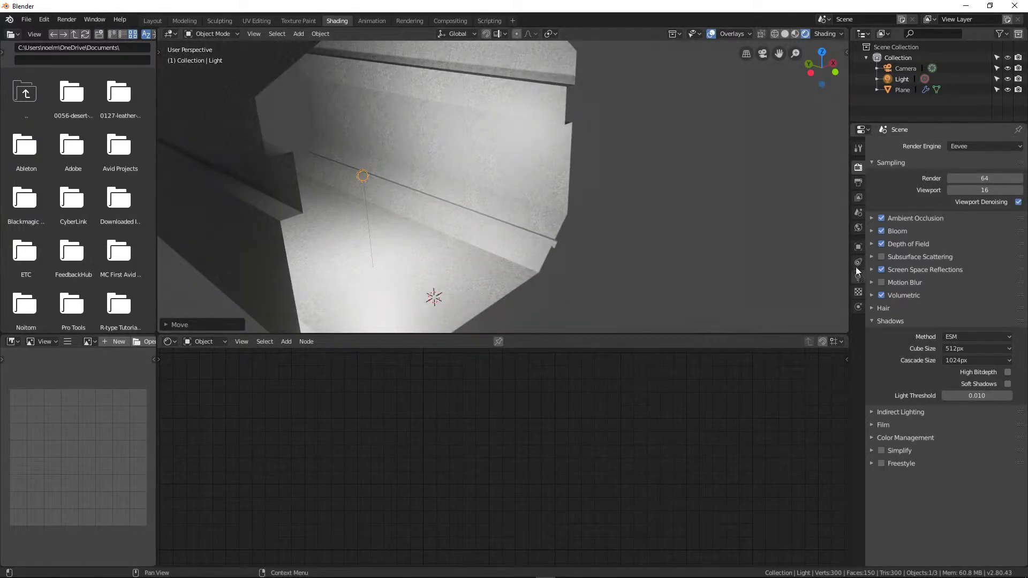
# - Add a second material slot to the corridor mesh and create a new material named glow1 in it
pyautogui.click(558, 186)
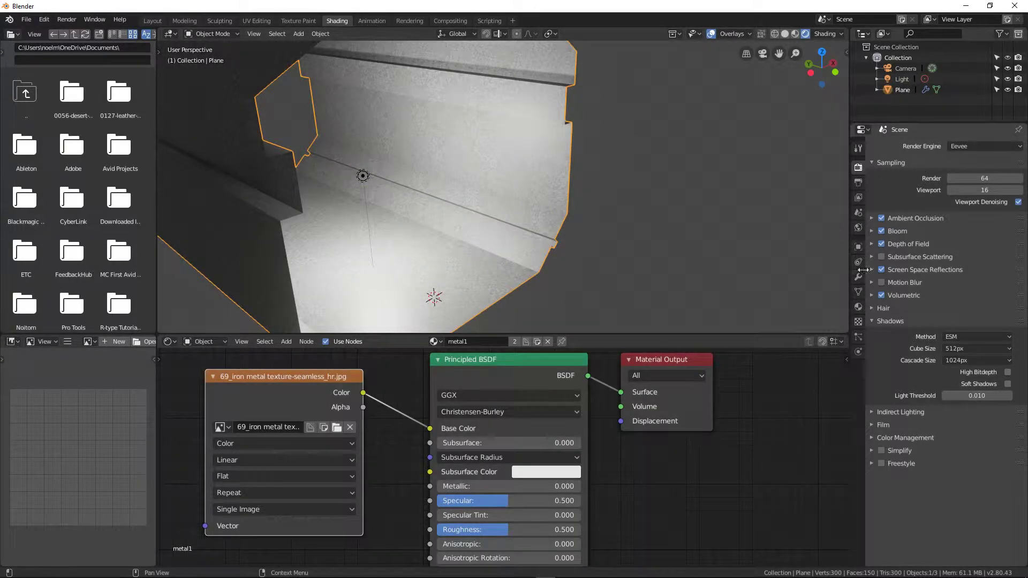
pyautogui.click(858, 306)
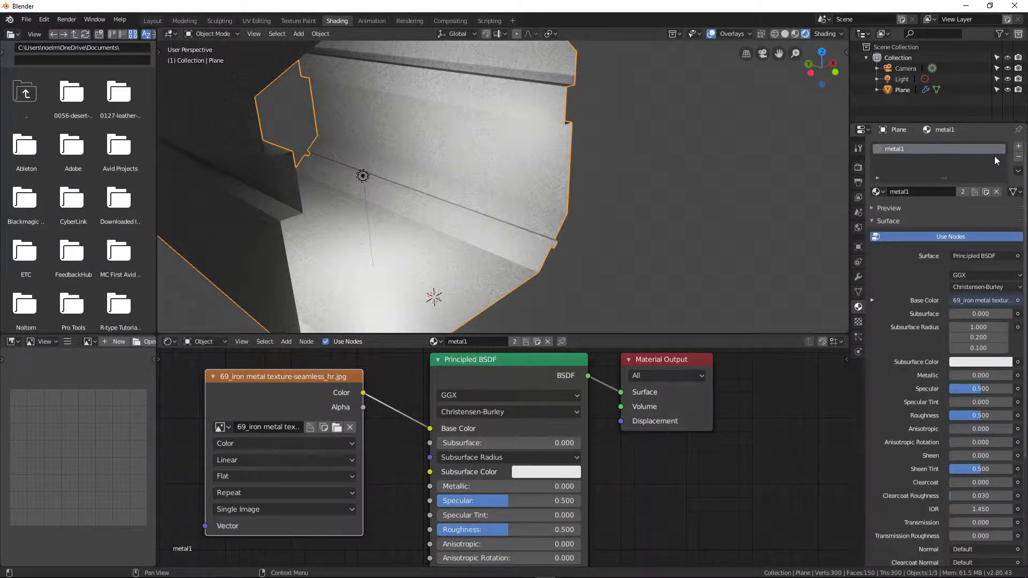
pyautogui.moveTo(944, 178); pyautogui.dragTo(984, 248)
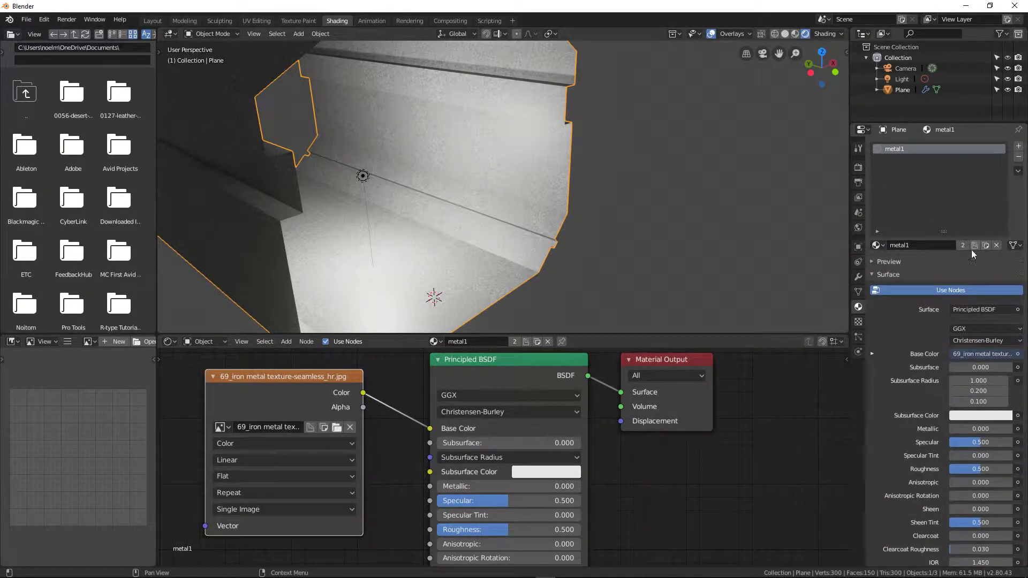
pyautogui.click(1019, 147)
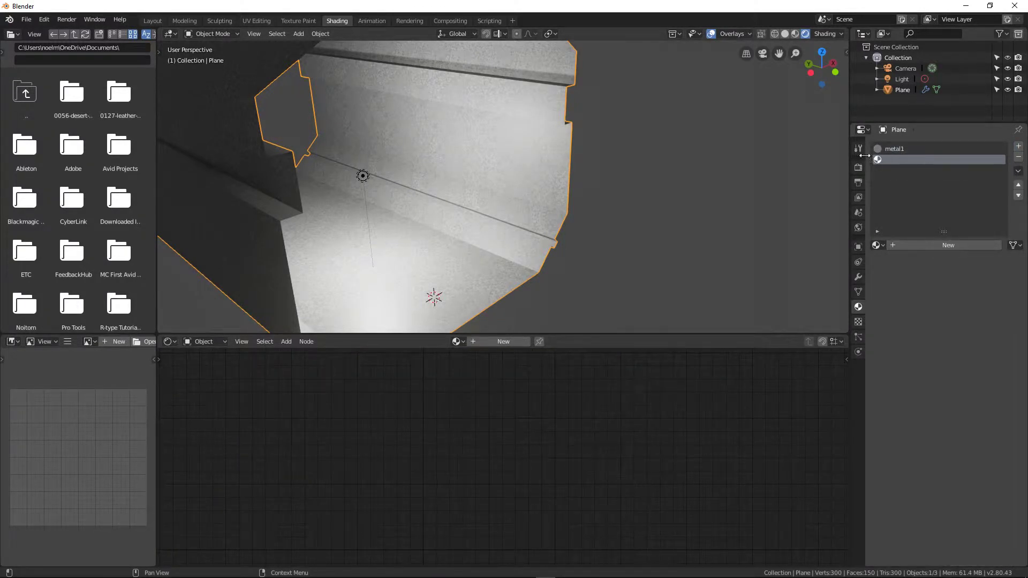
pyautogui.click(907, 246)
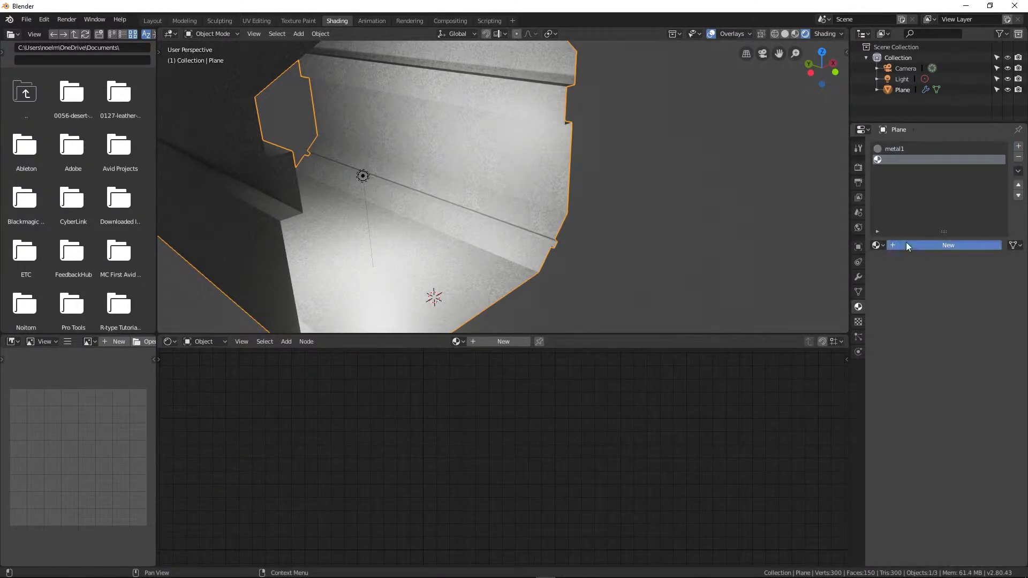
pyautogui.click(908, 245)
pyautogui.write('glow')
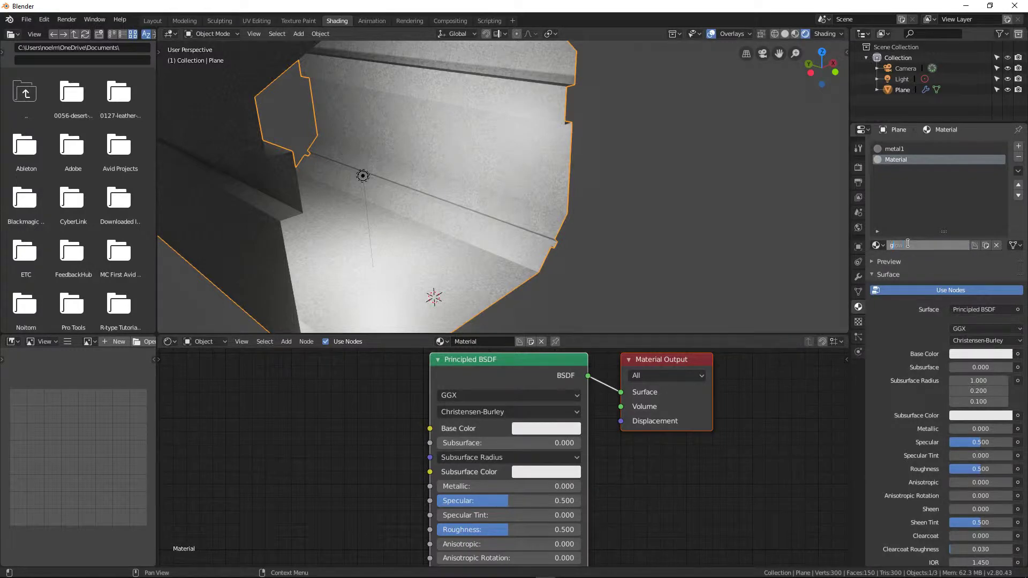
pyautogui.write('1')
pyautogui.press('Return')
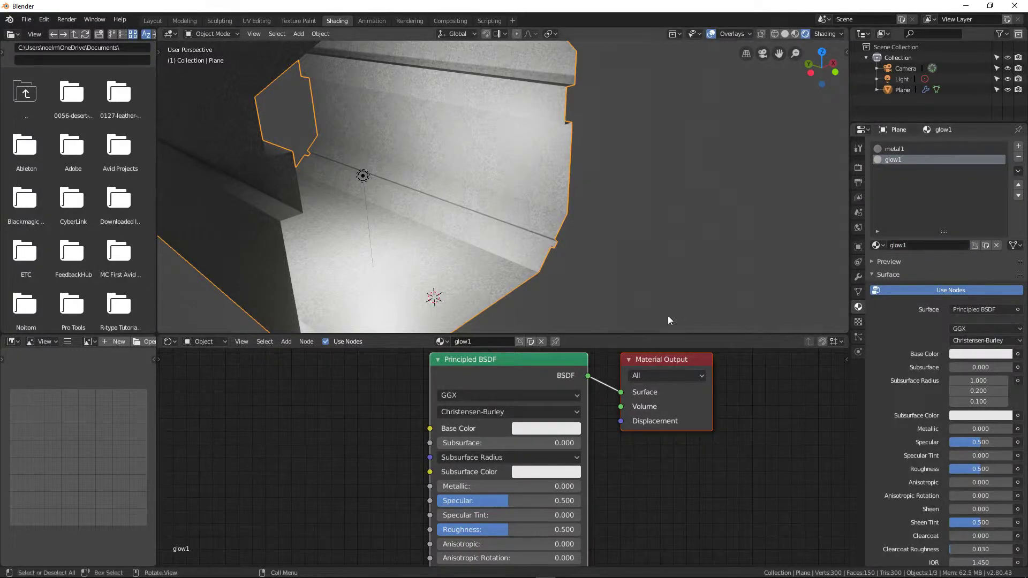
# - Replace glow1's Principled BSDF with an Emission shader and connect it to the Material Output's Surface
pyautogui.moveTo(506, 361); pyautogui.dragTo(418, 393)
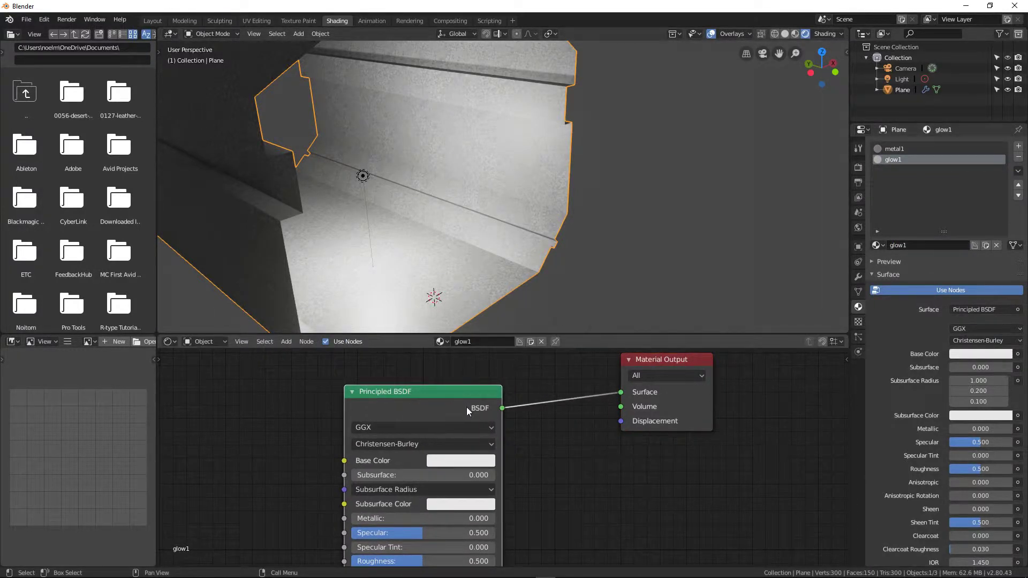
pyautogui.press('x')
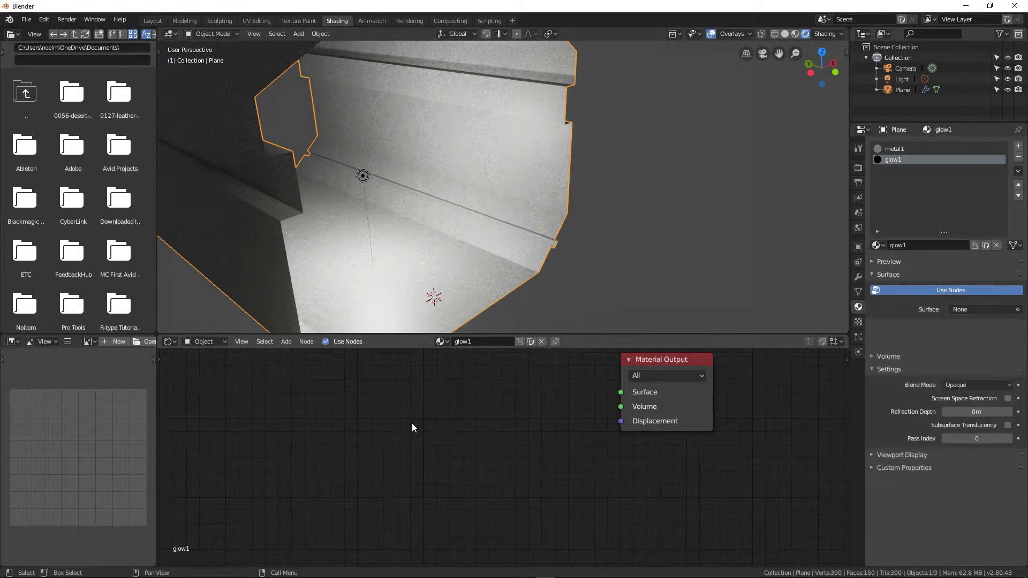
pyautogui.hotkey('shift', 'a')
pyautogui.moveTo(397, 413)
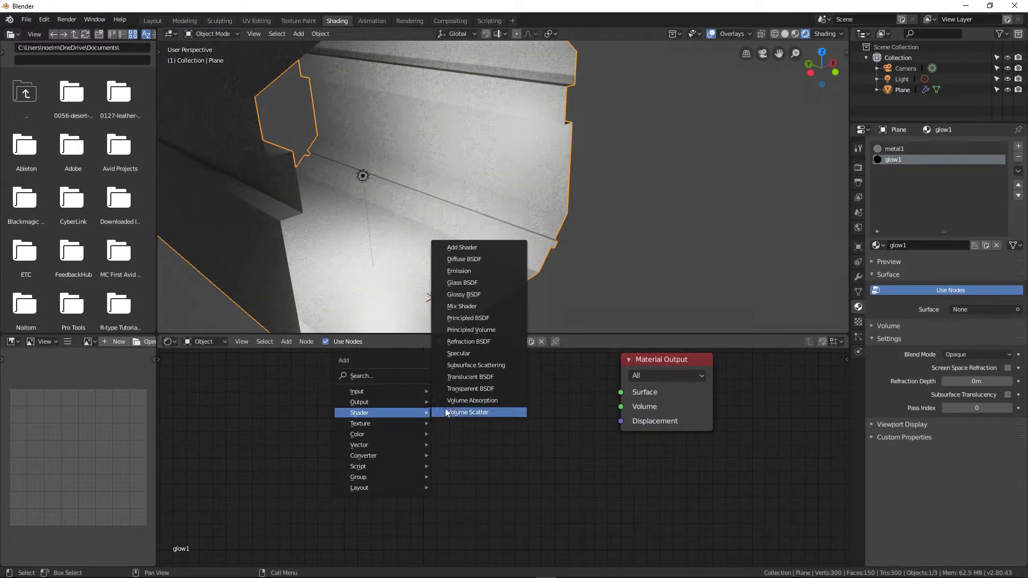
pyautogui.click(459, 271)
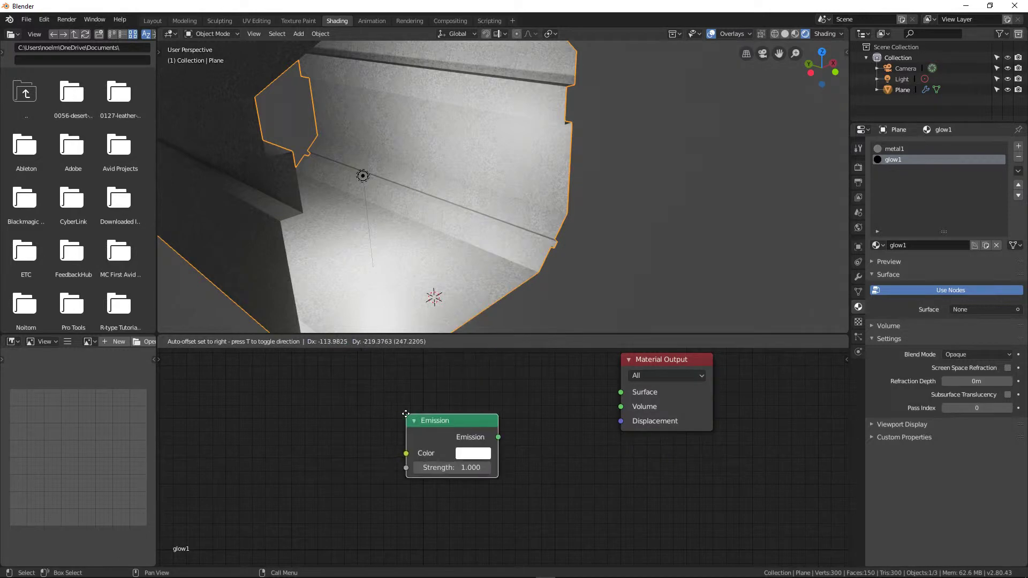
pyautogui.click(432, 412)
pyautogui.moveTo(496, 427); pyautogui.dragTo(623, 396)
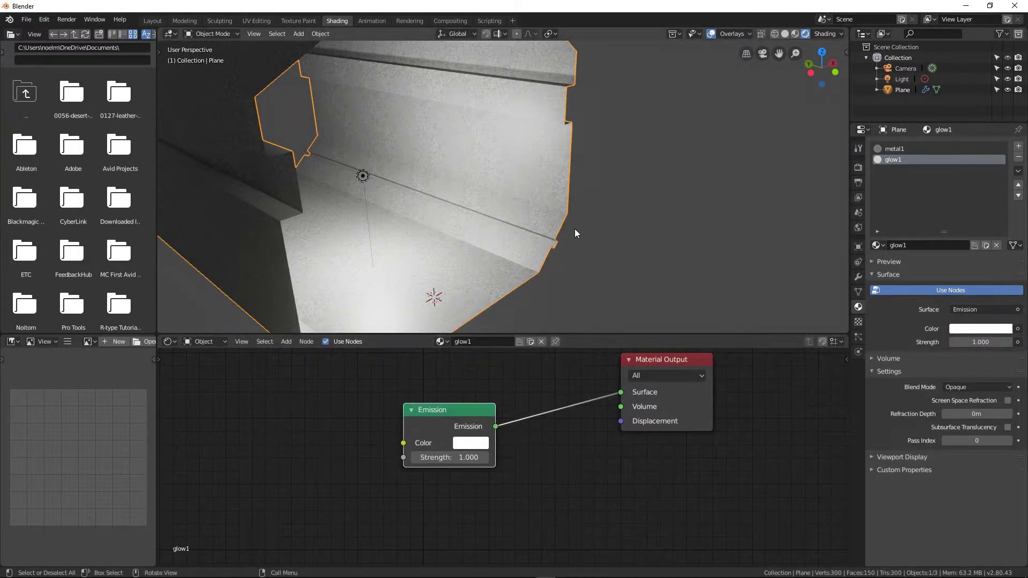
# - In Edit Mode, assign glow1 to the narrow groove face along the corridor's lower slanted wall
pyautogui.press('Tab')
pyautogui.moveTo(567, 244); pyautogui.dragTo(267, 174, button='middle')
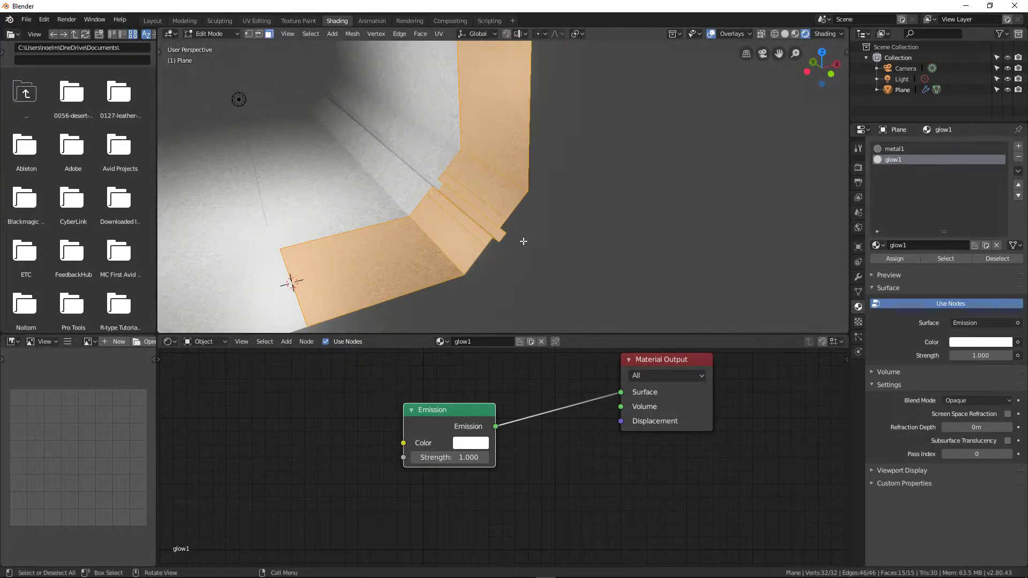
pyautogui.click(497, 237)
pyautogui.moveTo(407, 214); pyautogui.dragTo(459, 227, button='middle')
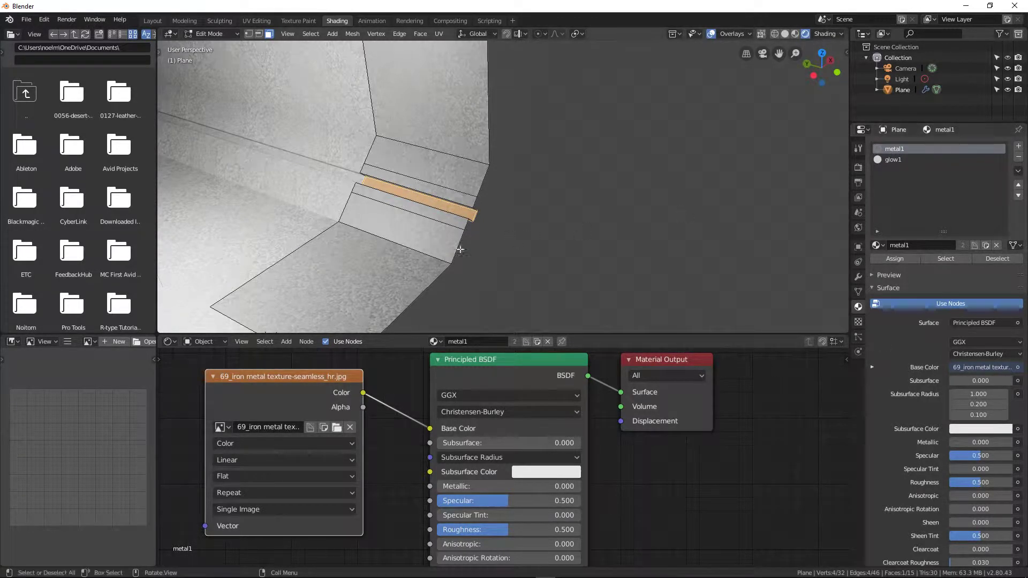
pyautogui.click(893, 159)
pyautogui.click(889, 258)
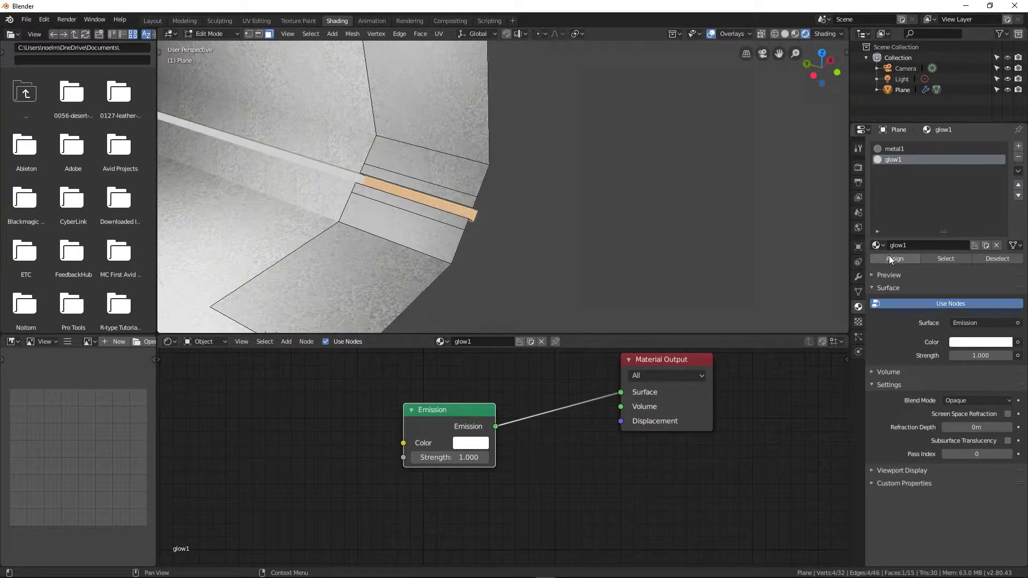
# - Set glow1's emission color to hot pink and its strength to 53.1
pyautogui.moveTo(638, 275); pyautogui.dragTo(471, 220, button='middle')
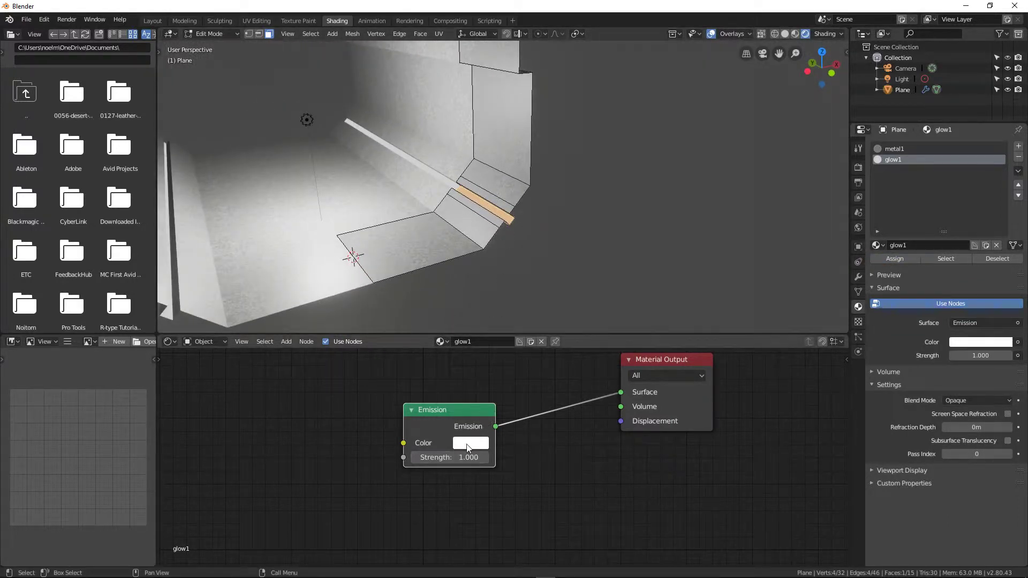
pyautogui.click(468, 444)
pyautogui.moveTo(511, 316); pyautogui.dragTo(525, 338)
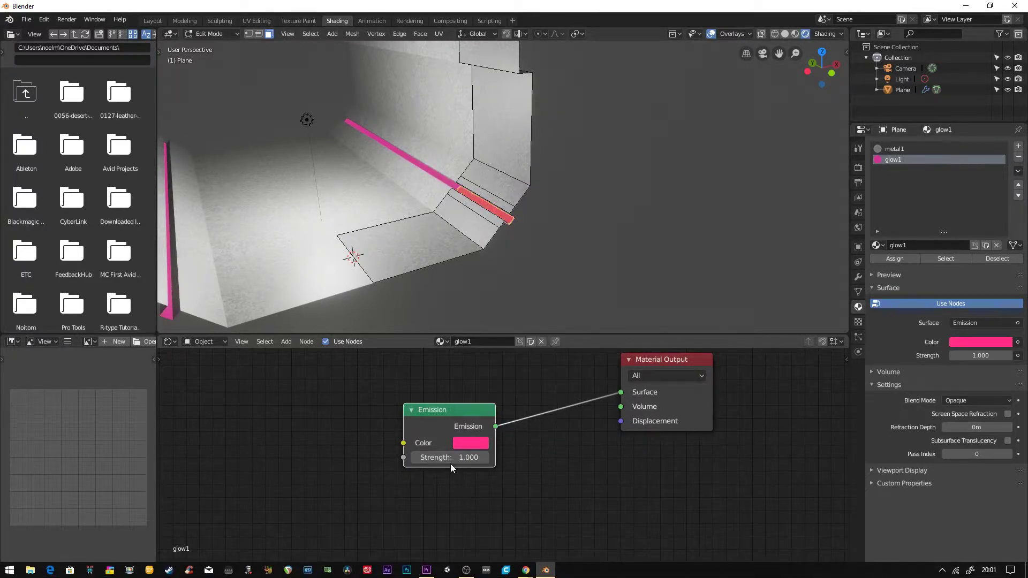
pyautogui.moveTo(441, 459); pyautogui.dragTo(541, 459)
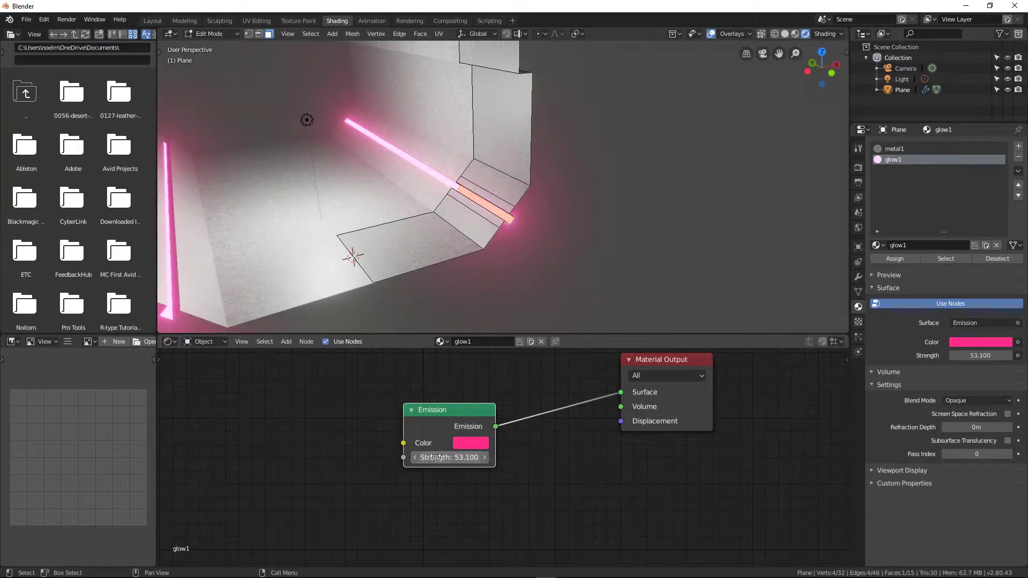
# - Extrude the narrow horizontal ledge face on the corridor's upper side wall in place, with zero offset
pyautogui.moveTo(307, 217); pyautogui.dragTo(414, 121, button='middle')
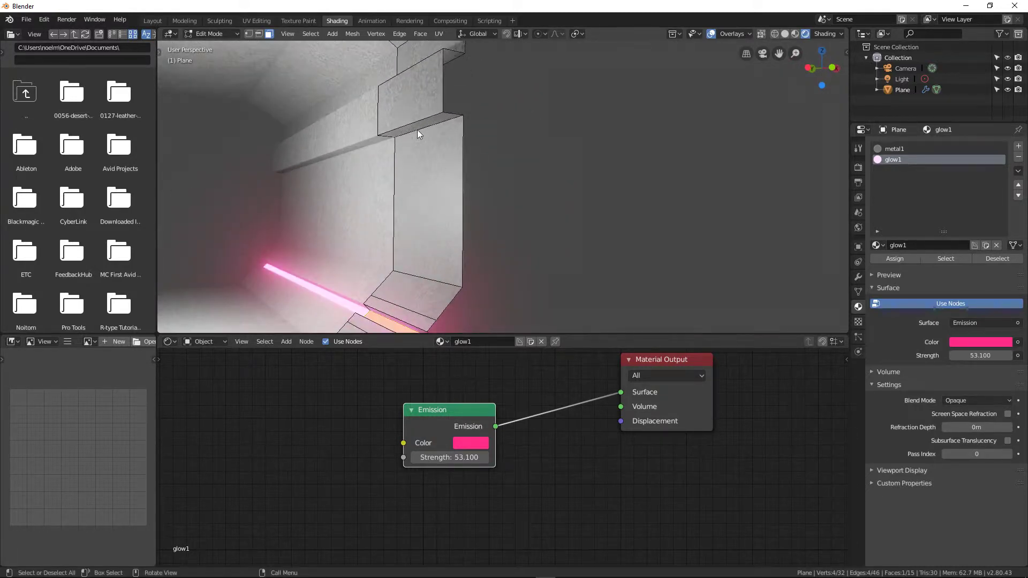
pyautogui.click(426, 123)
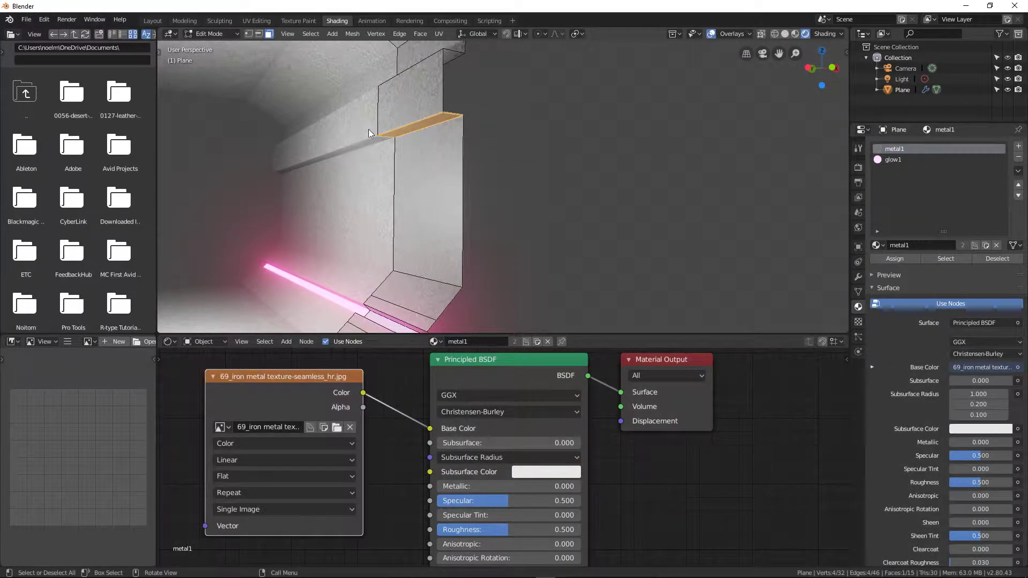
pyautogui.moveTo(431, 149); pyautogui.dragTo(454, 200, button='middle')
pyautogui.scroll(-3, 425, 156)
pyautogui.scroll(3, 399, 158)
pyautogui.scroll(2, 454, 199)
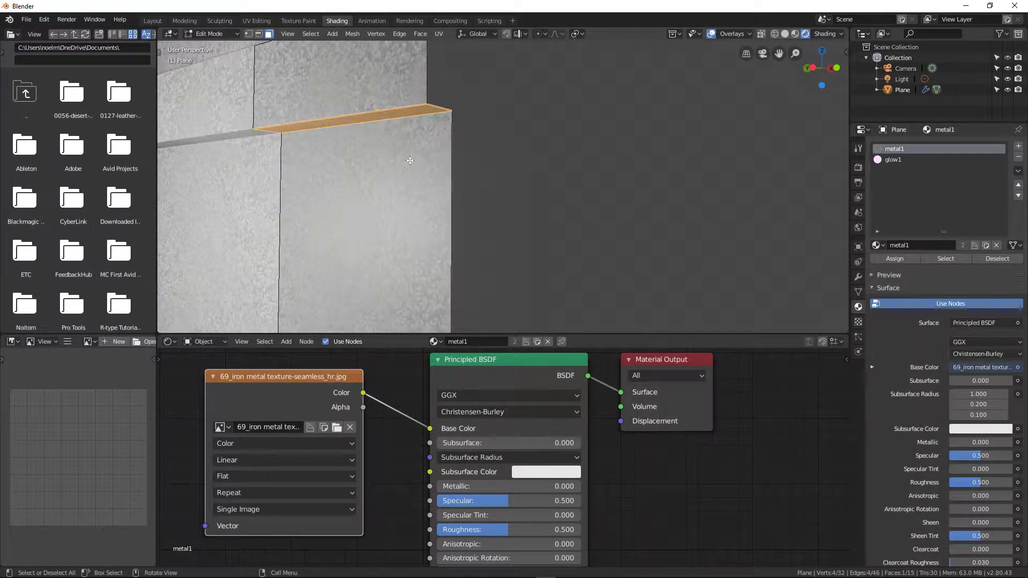
pyautogui.press('e')
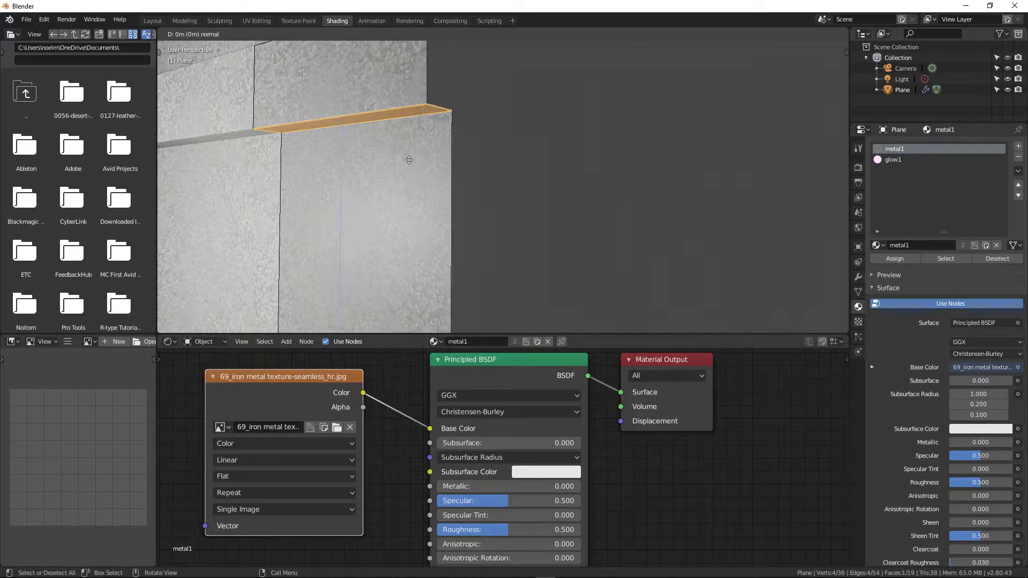
pyautogui.click(409, 160)
# - Scale the extruded ledge face along the X axis to about 0.44
pyautogui.moveTo(409, 160); pyautogui.dragTo(438, 184, button='middle')
pyautogui.scroll(-2, 438, 184)
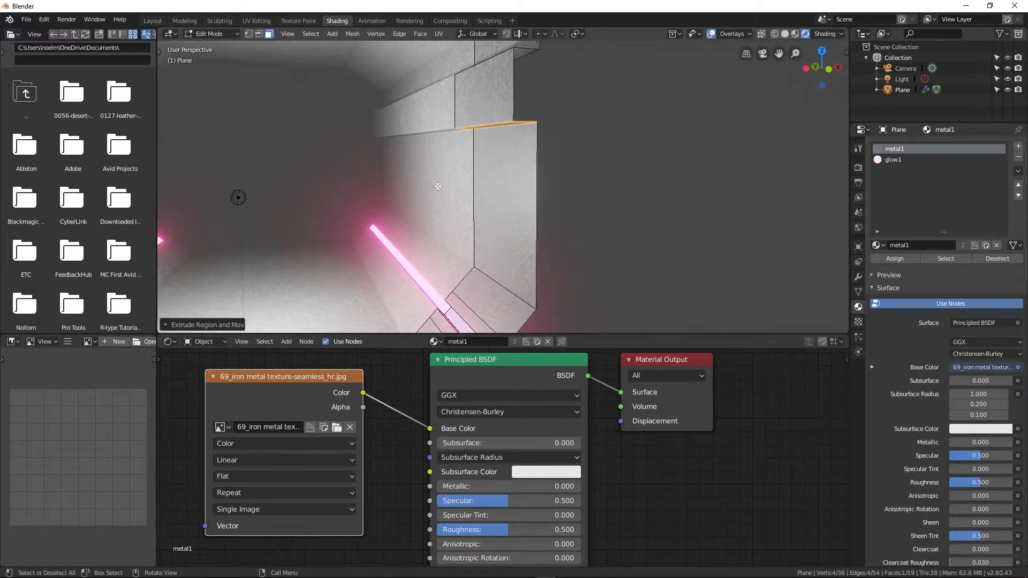
pyautogui.press('s')
pyautogui.press('x')
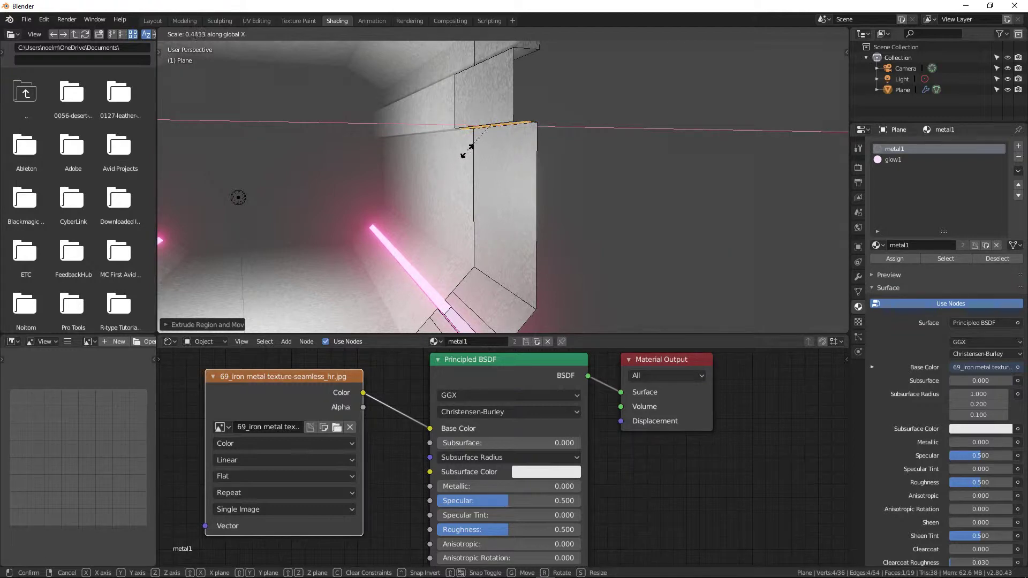
pyautogui.click(467, 152)
pyautogui.moveTo(467, 152); pyautogui.dragTo(451, 257, button='middle')
# - Extrude the narrowed ledge face into a strip and delete the strip's two end faces
pyautogui.press('e')
pyautogui.click(476, 185)
pyautogui.keyDown('shift'); pyautogui.click(466, 269); pyautogui.keyUp('shift')
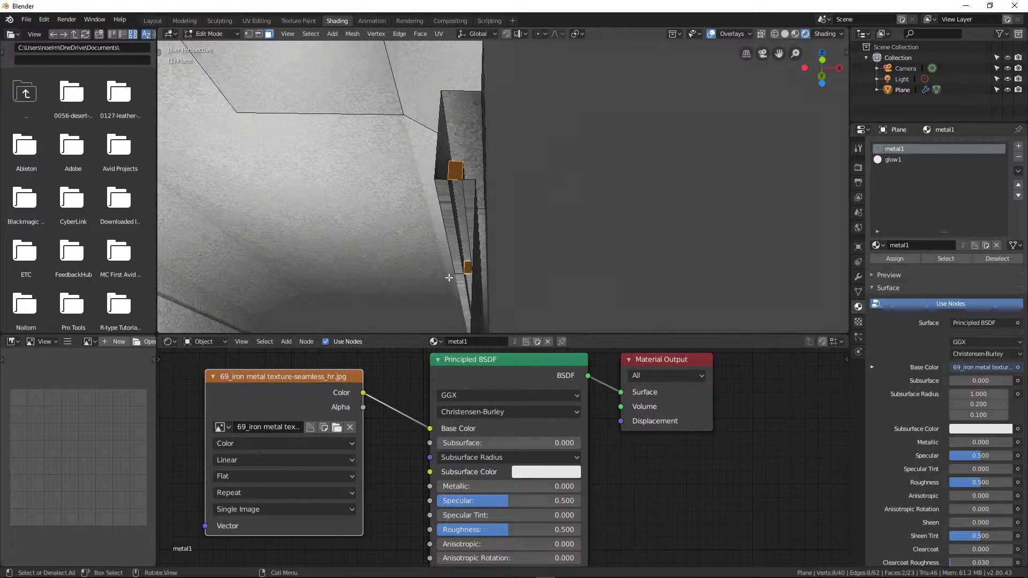
pyautogui.press('x')
pyautogui.click(428, 263)
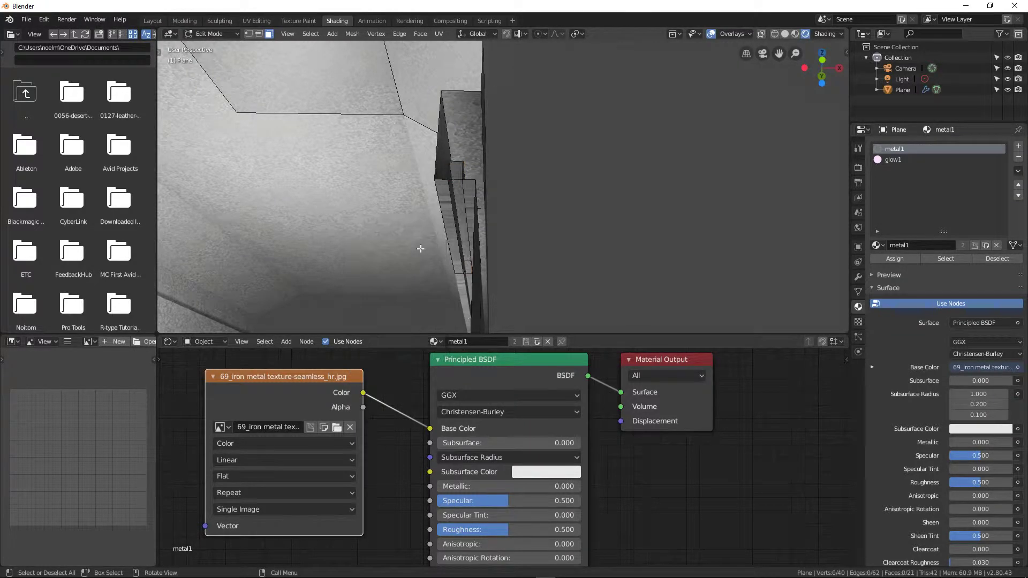
# - Assign the glow1 material to the narrow strip face in the ledge on the corridor's upper side wall
pyautogui.moveTo(421, 249); pyautogui.dragTo(436, 228, button='middle')
pyautogui.click(440, 177)
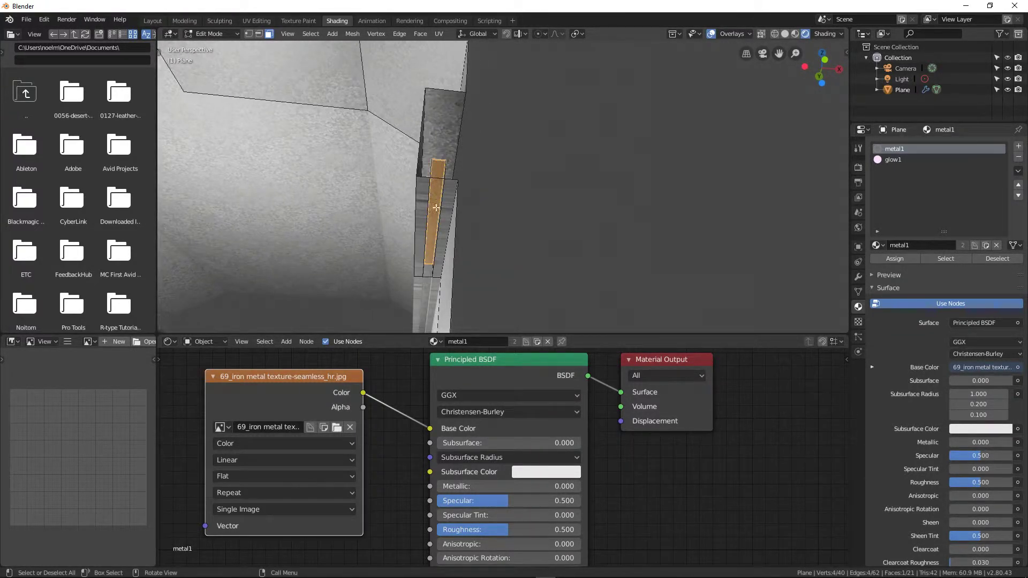
pyautogui.moveTo(400, 262); pyautogui.dragTo(439, 236, button='middle')
pyautogui.click(900, 159)
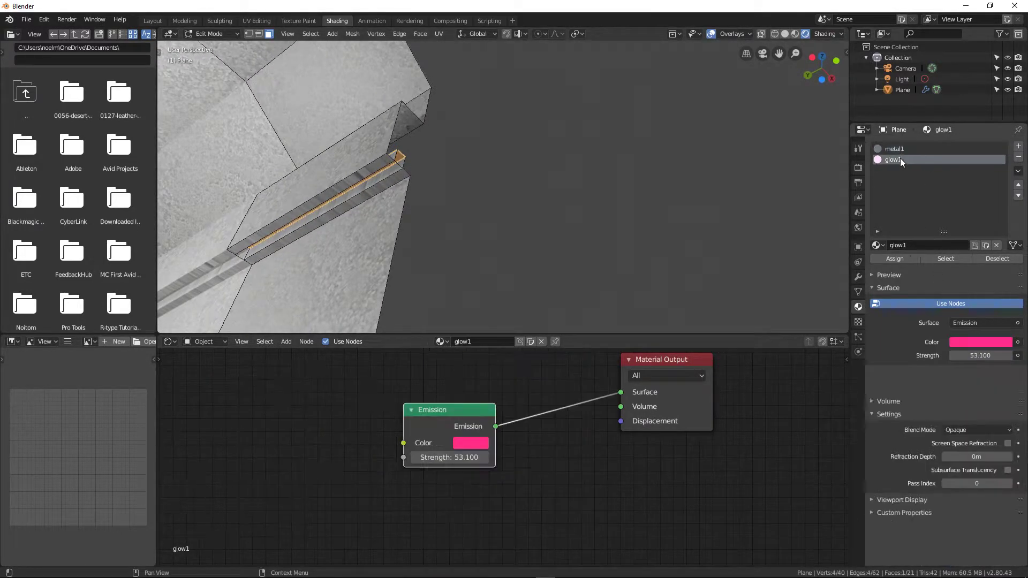
pyautogui.click(884, 258)
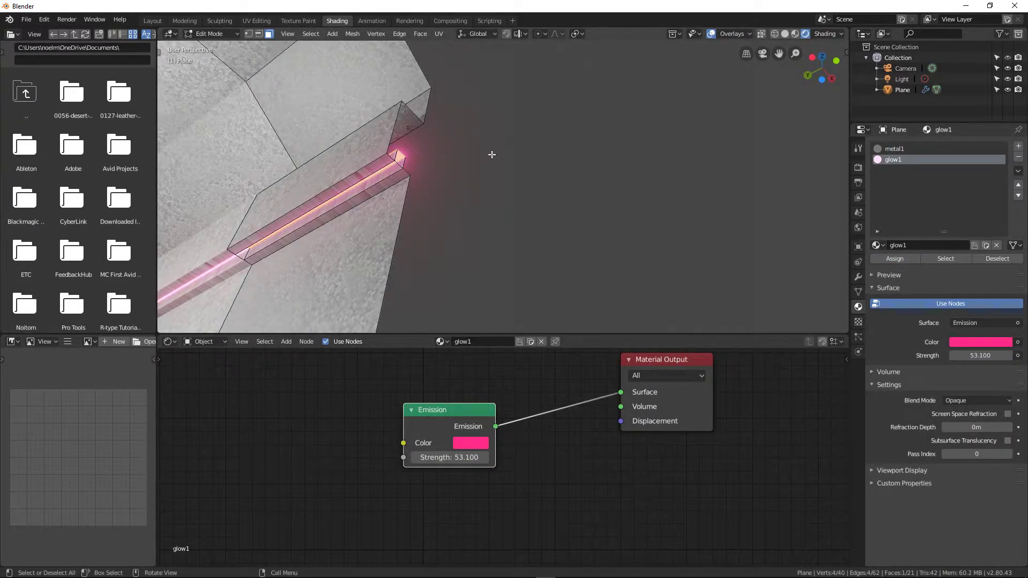
pyautogui.moveTo(491, 156); pyautogui.dragTo(439, 166, button='middle')
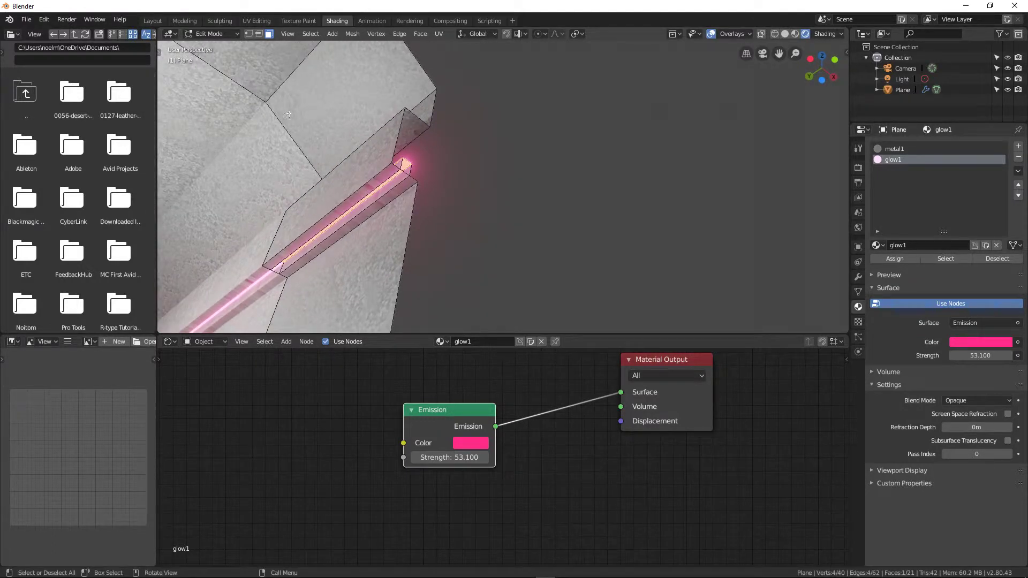
# - Delete the short cross edges at both ends of the glowing ledge strip and return to Object Mode
pyautogui.click(259, 33)
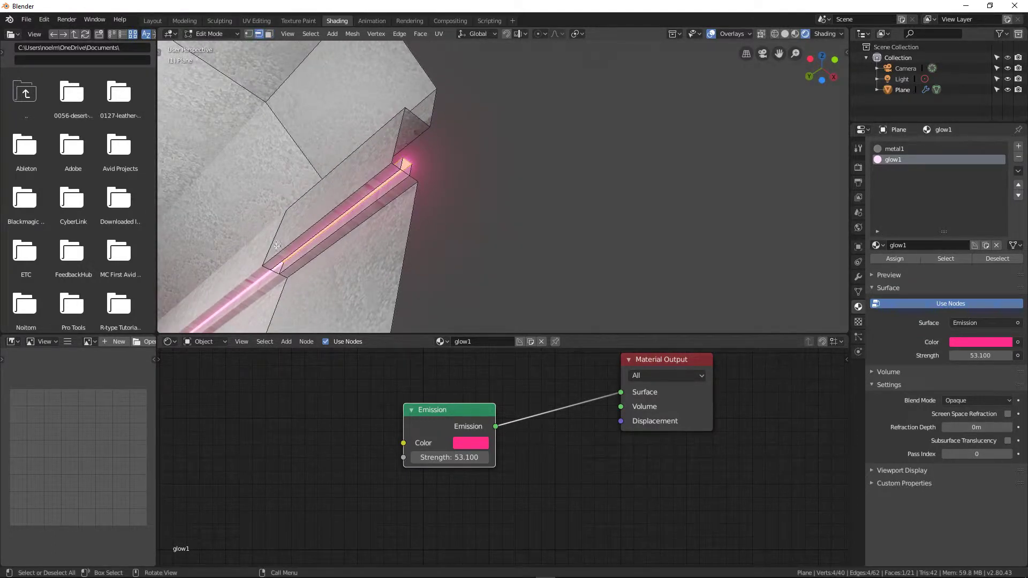
pyautogui.click(277, 273)
pyautogui.moveTo(294, 271); pyautogui.dragTo(362, 161, button='middle')
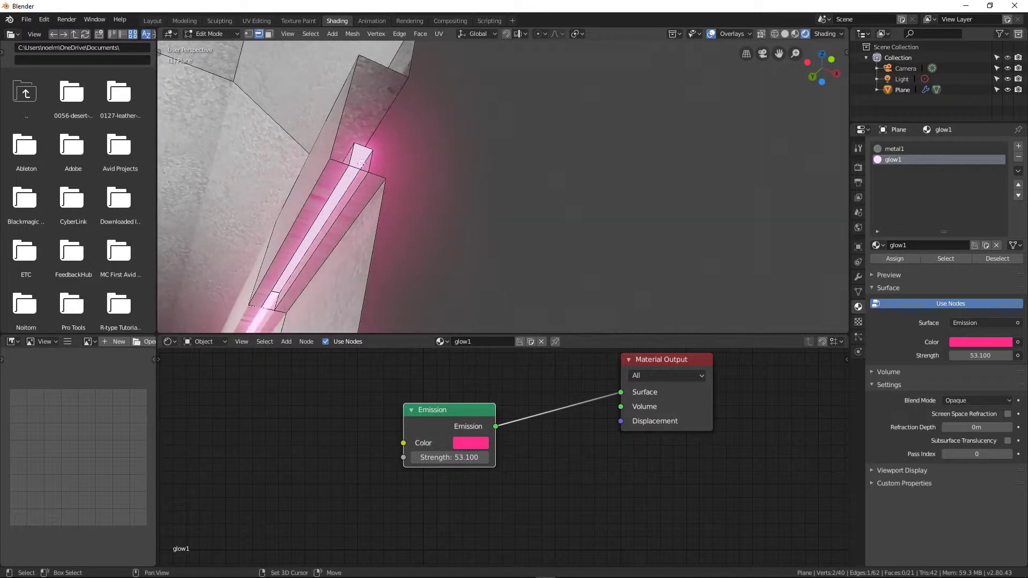
pyautogui.keyDown('shift'); pyautogui.click(356, 176); pyautogui.keyUp('shift')
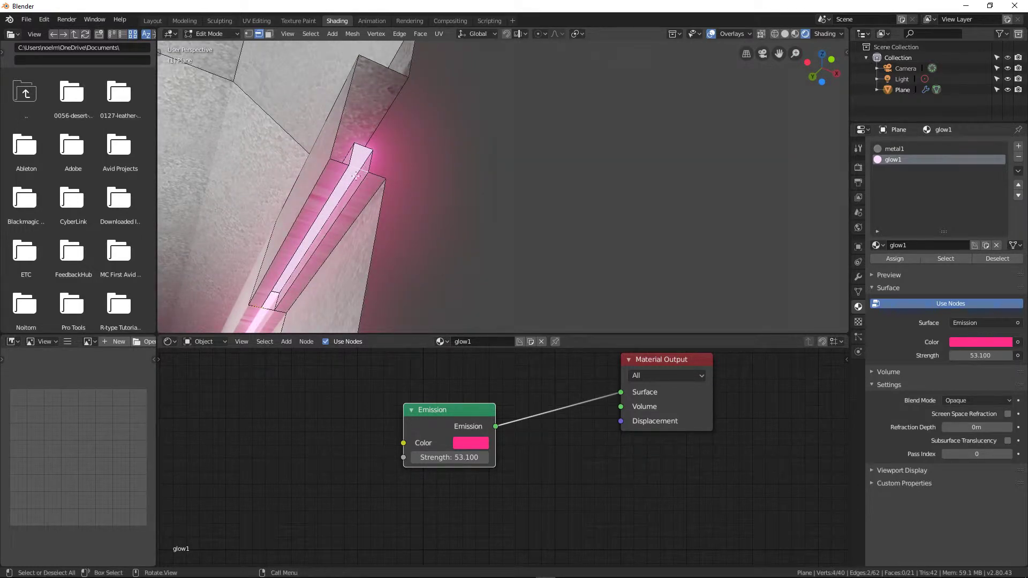
pyautogui.press('x')
pyautogui.click(342, 163)
pyautogui.click(359, 166)
pyautogui.press('x')
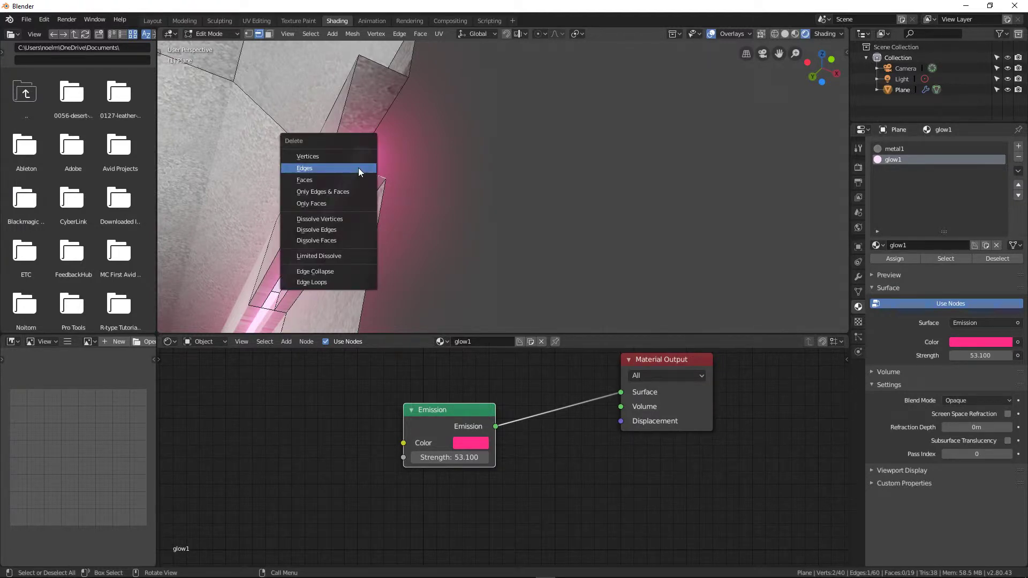
pyautogui.click(359, 167)
pyautogui.click(272, 312)
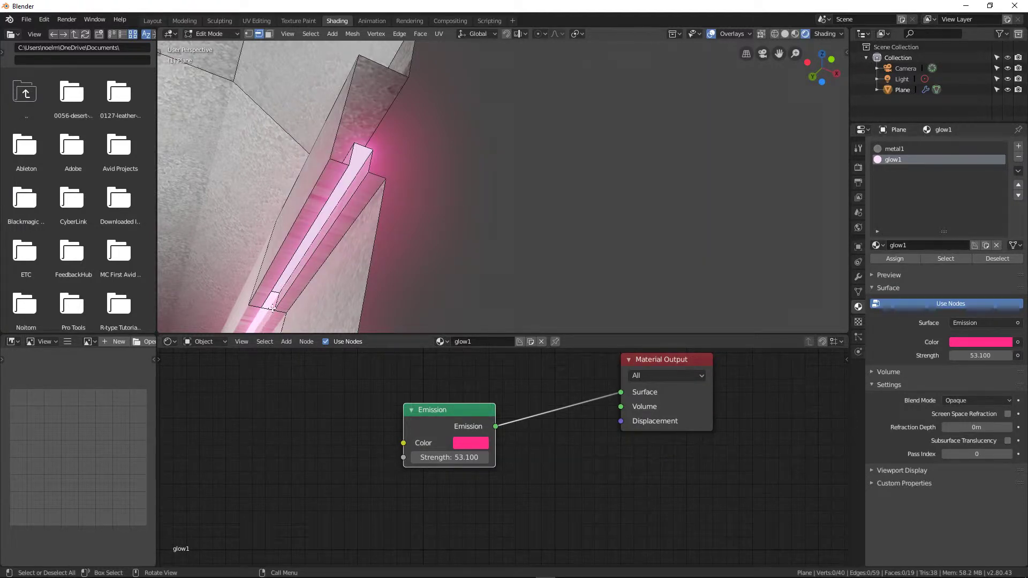
pyautogui.press('x')
pyautogui.click(272, 308)
pyautogui.moveTo(272, 308); pyautogui.dragTo(535, 202, button='middle')
pyautogui.press('Tab')
pyautogui.scroll(-3, 451, 213)
pyautogui.scroll(3, 535, 203)
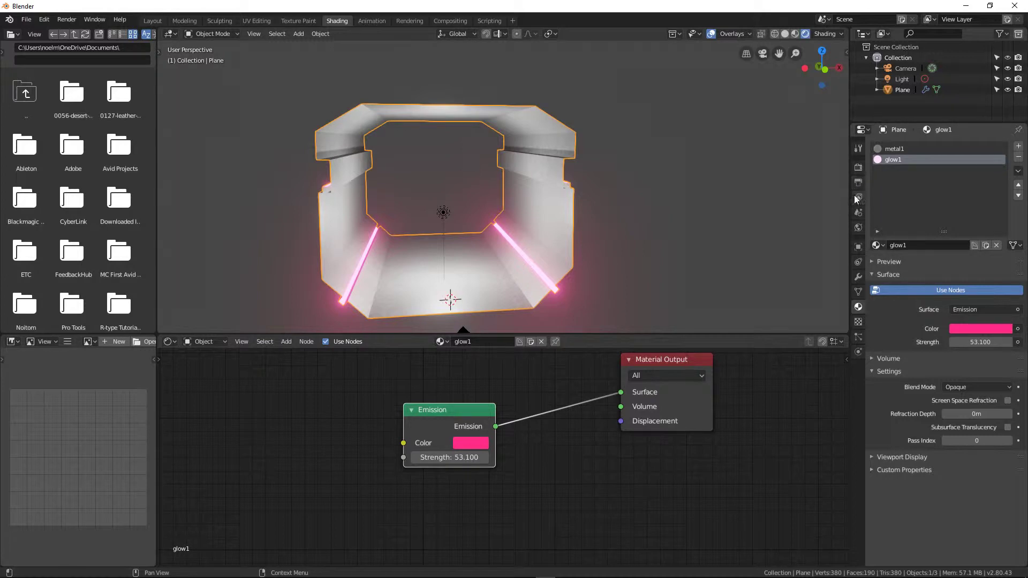
# - Set the World shader's Background strength to 0
pyautogui.click(196, 343)
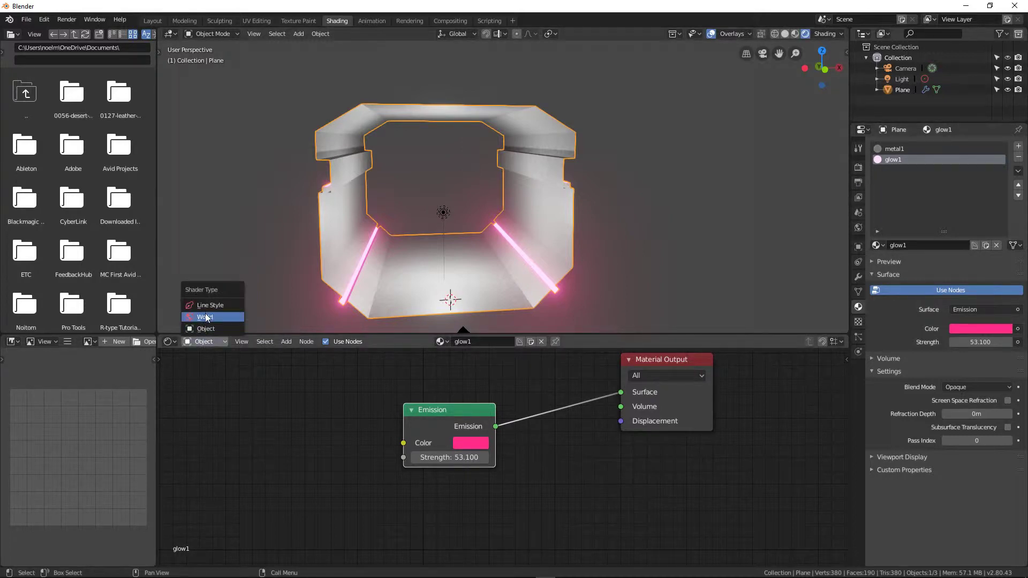
pyautogui.click(214, 320)
pyautogui.moveTo(469, 403); pyautogui.dragTo(446, 457, button='middle')
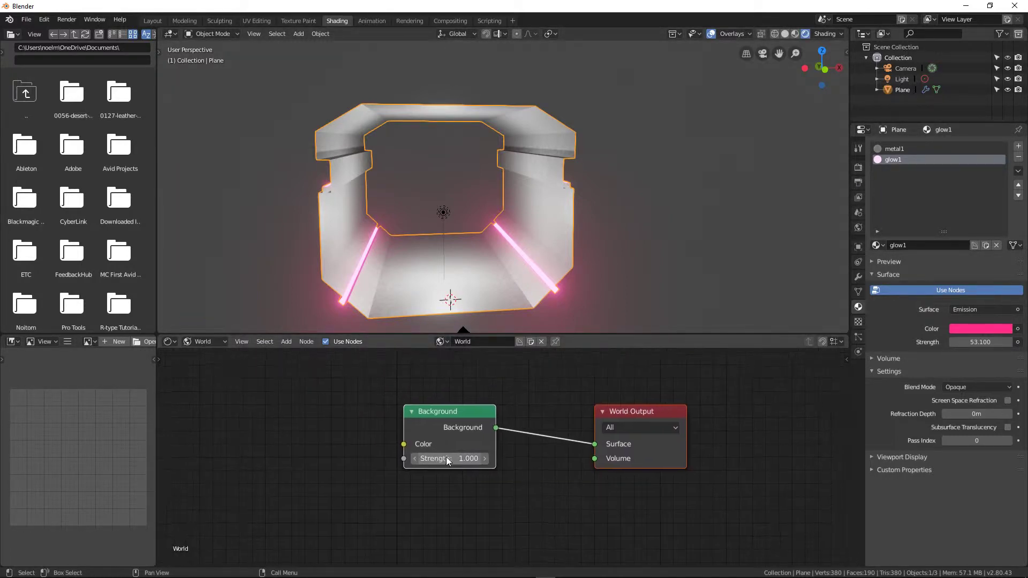
pyautogui.moveTo(458, 459); pyautogui.dragTo(412, 459)
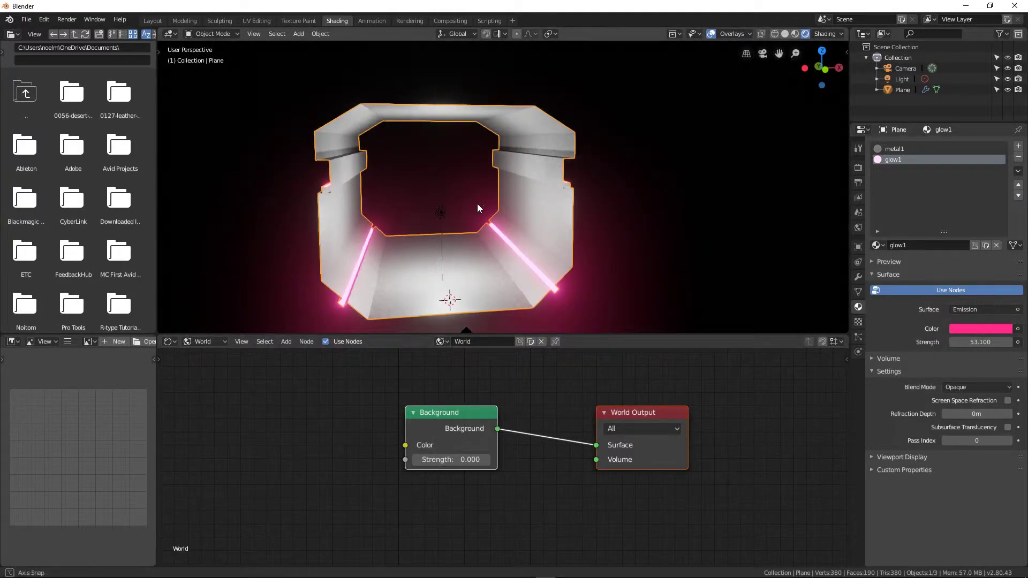
# - Delete the point light inside the corridor
pyautogui.moveTo(477, 203)
pyautogui.mouseDown(button='middle')
pyautogui.moveTo(501, 201)
pyautogui.moveTo(460, 212)
pyautogui.mouseUp(button='middle')
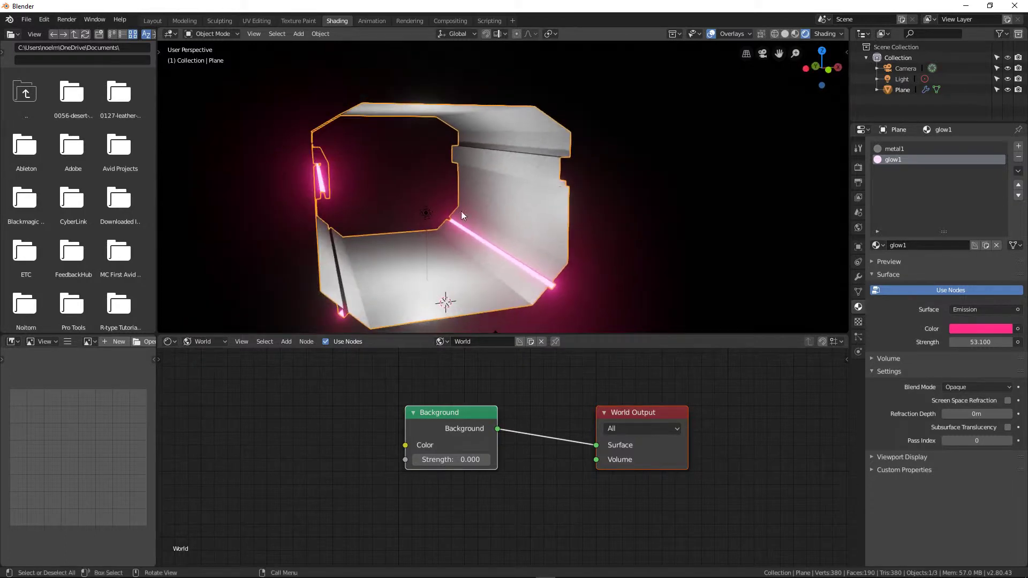
pyautogui.click(427, 214)
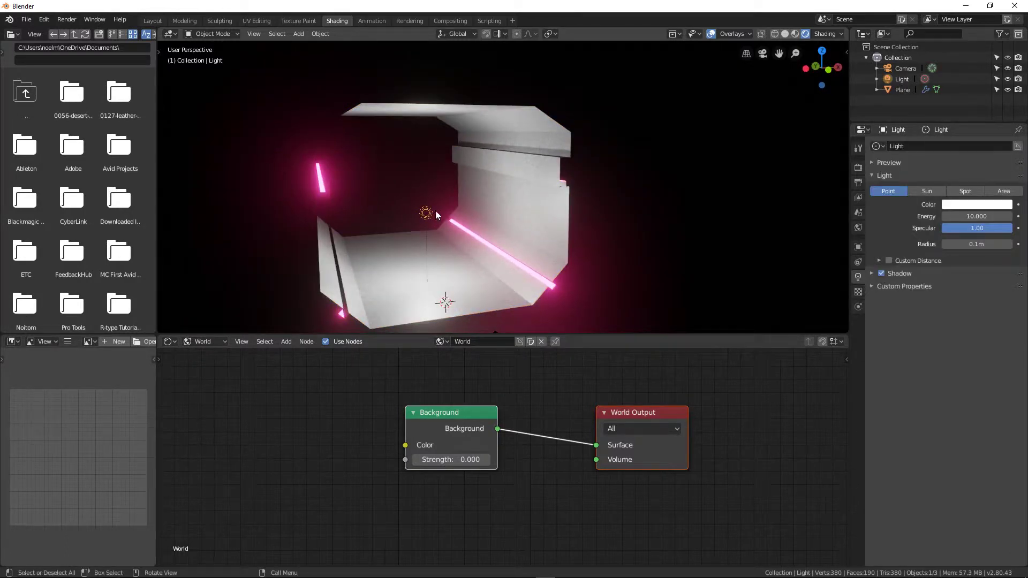
pyautogui.press('x')
pyautogui.click(504, 201)
pyautogui.moveTo(501, 211); pyautogui.dragTo(540, 212, button='middle')
pyautogui.moveTo(492, 241); pyautogui.dragTo(499, 242, button='middle')
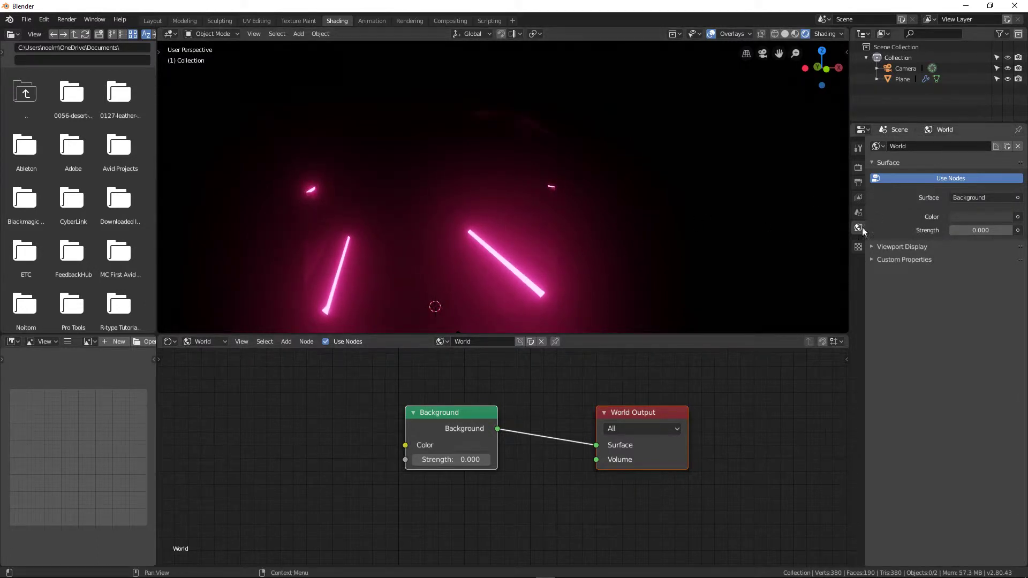
# - Compare the neon strips' glow with Eevee's Bloom turned off and back on
pyautogui.click(859, 169)
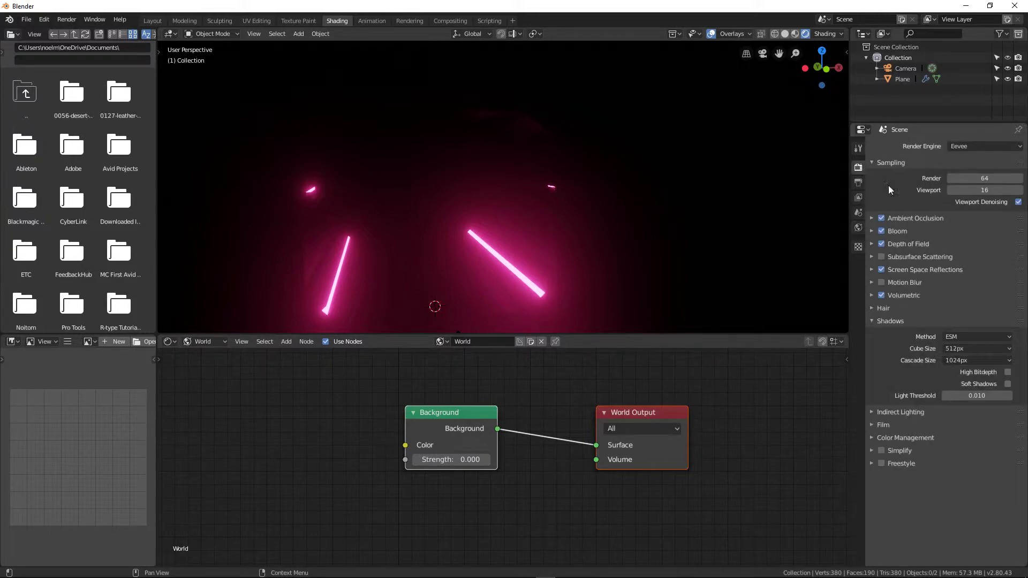
pyautogui.click(881, 231)
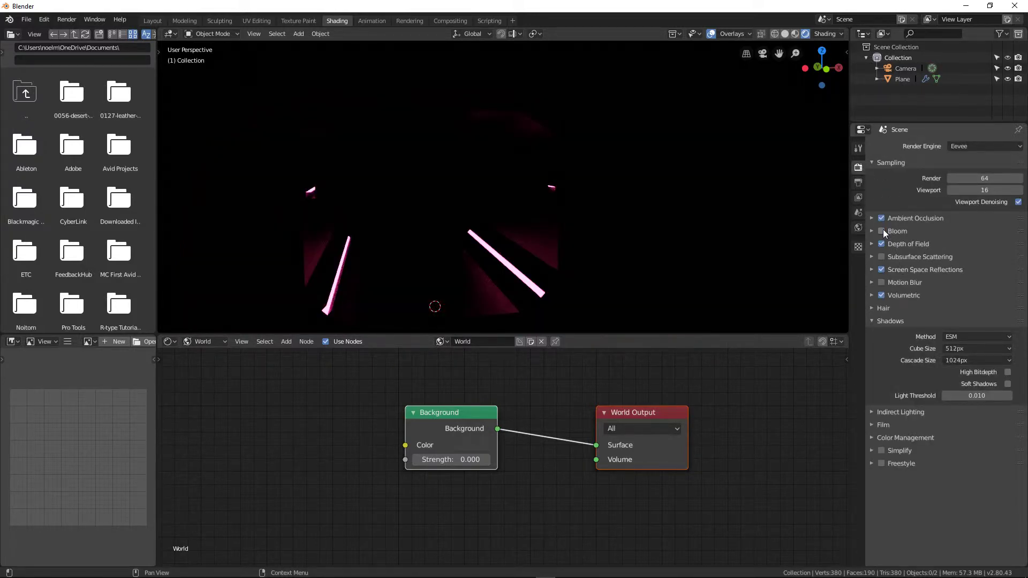
pyautogui.click(881, 231)
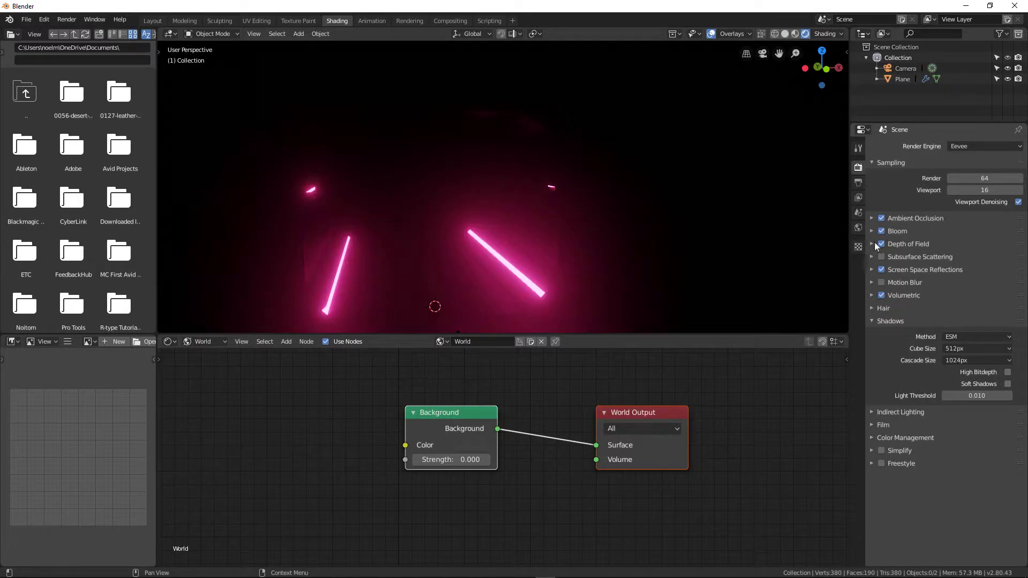
# - Look through the camera and move it up about 1.7 m to frame the glowing floor strips
pyautogui.moveTo(803, 254); pyautogui.dragTo(520, 283, button='middle')
pyautogui.press('KP_0')
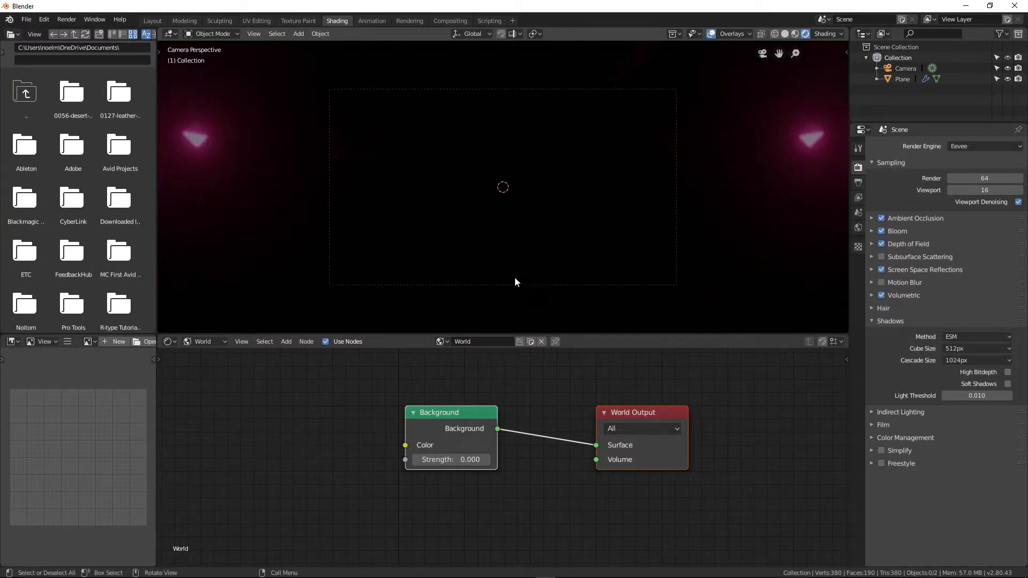
pyautogui.scroll(-3, 512, 279)
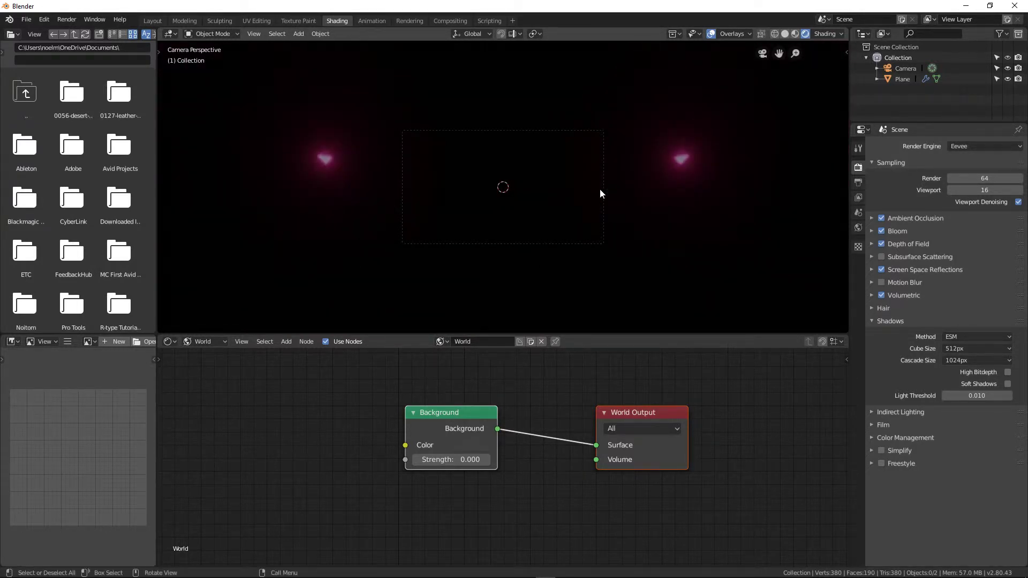
pyautogui.click(920, 69)
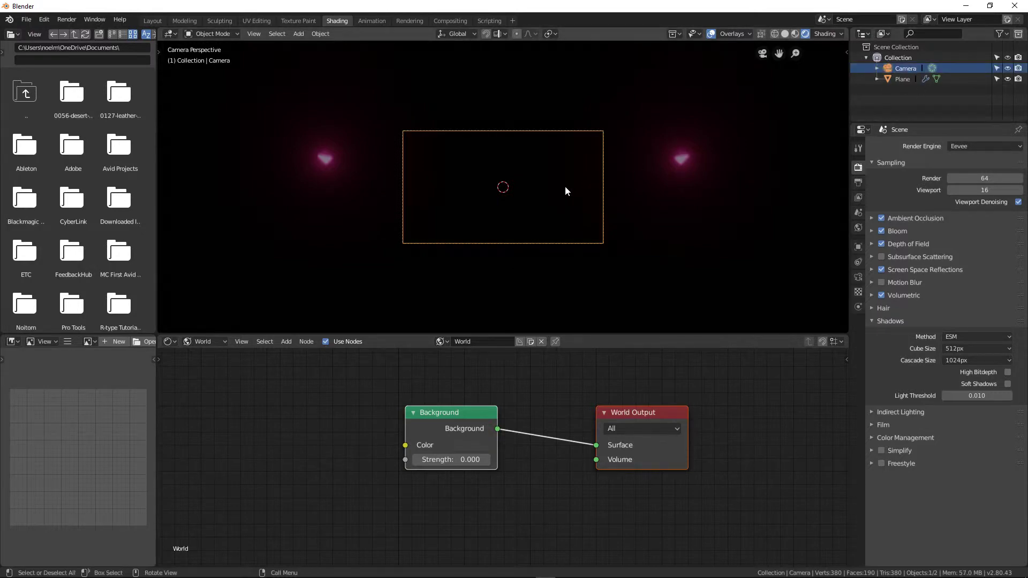
pyautogui.press('g')
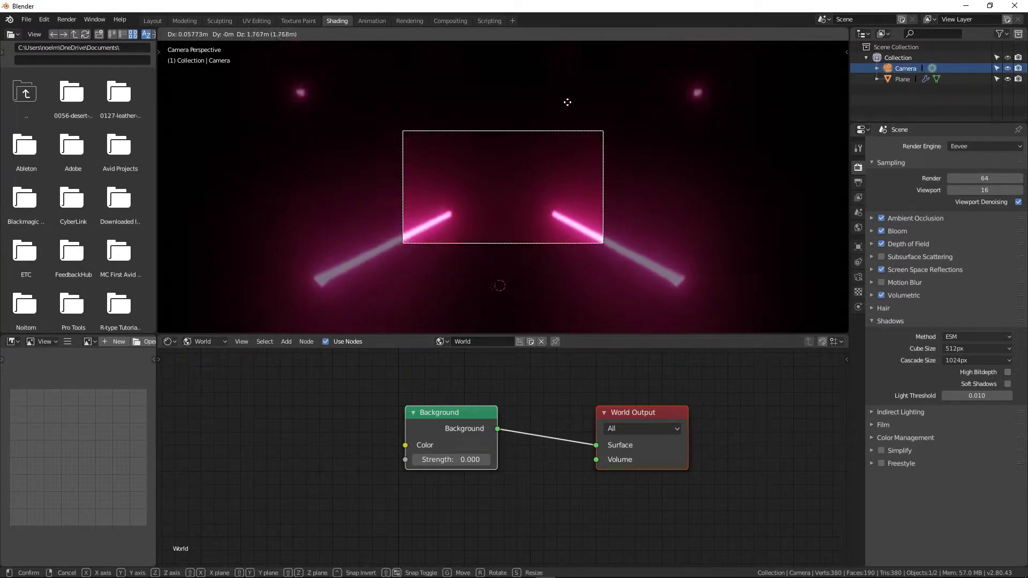
pyautogui.click(567, 107)
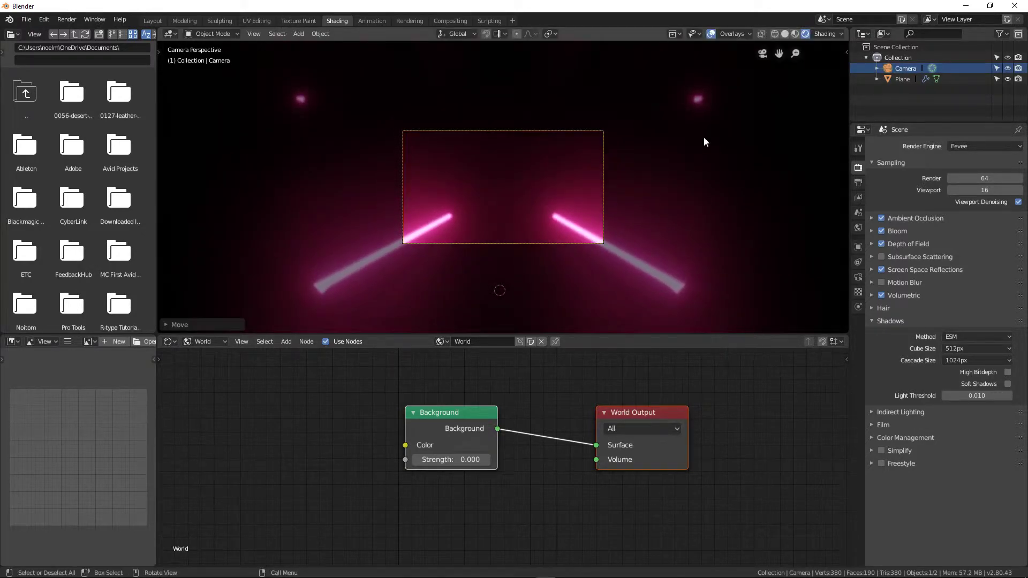
# - Set the camera's focal length to 28 mm and move it back along the Y axis by just under 3 m
pyautogui.click(858, 277)
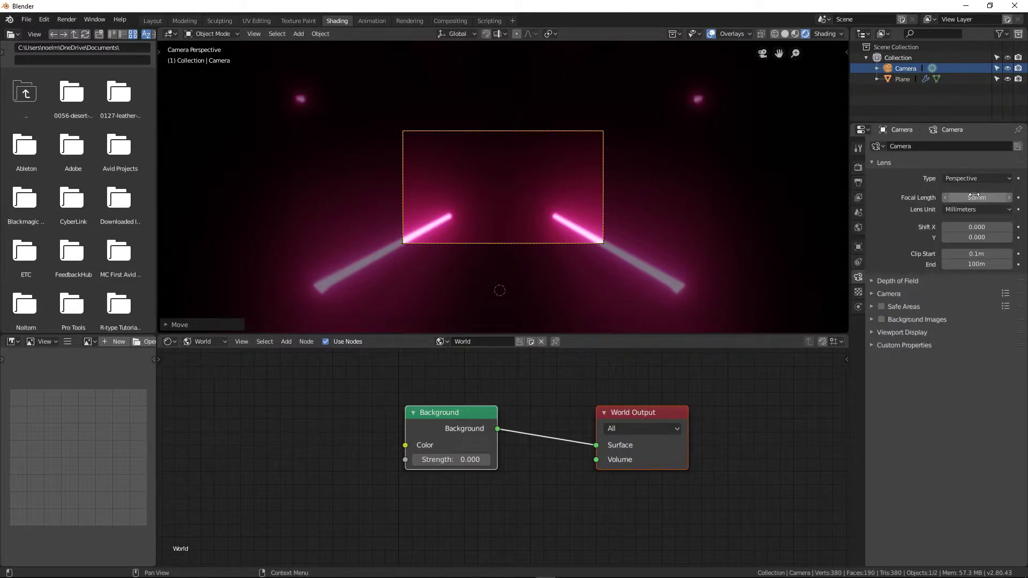
pyautogui.moveTo(976, 197); pyautogui.dragTo(950, 198)
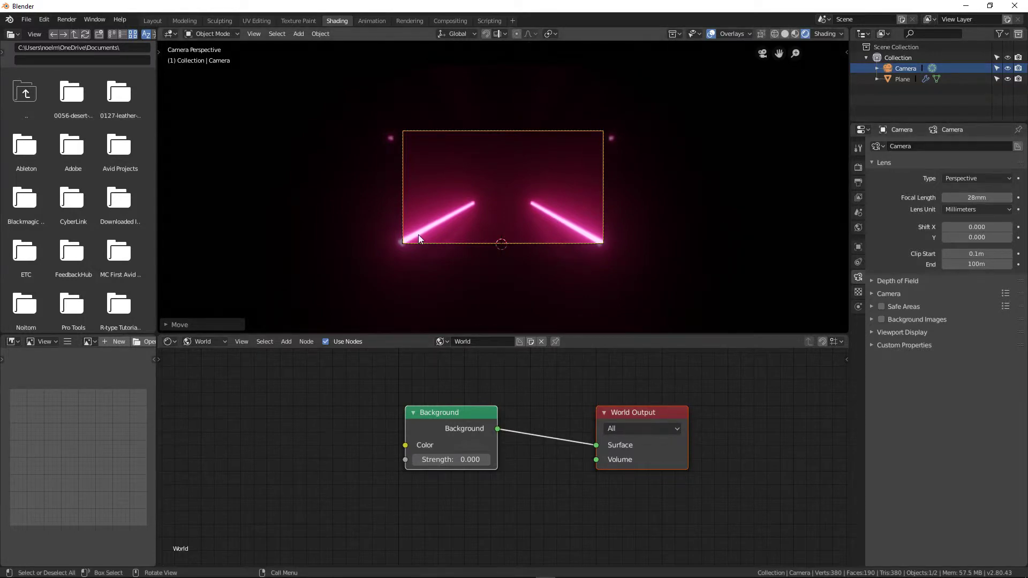
pyautogui.press('g')
pyautogui.press('y')
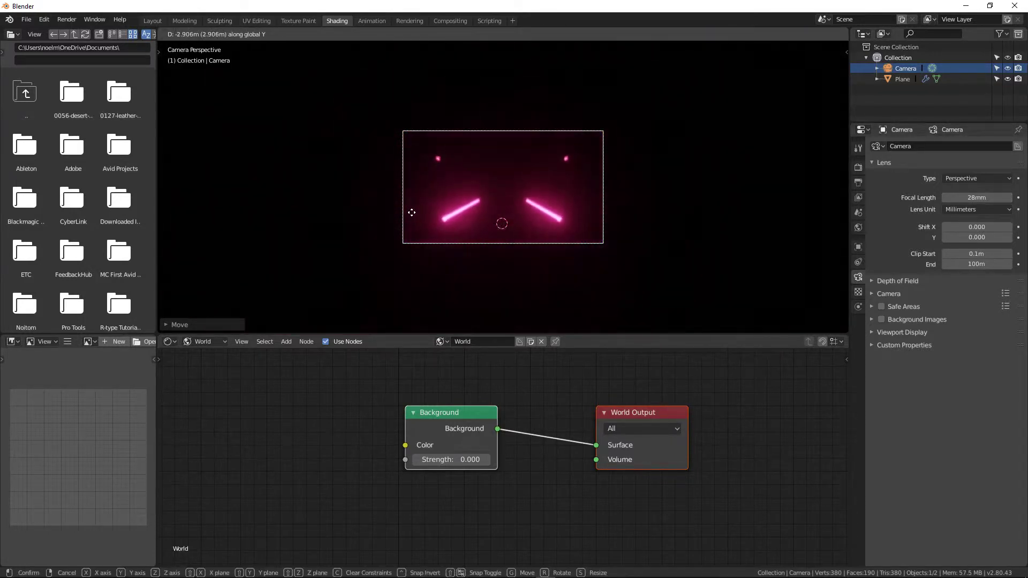
pyautogui.click(420, 229)
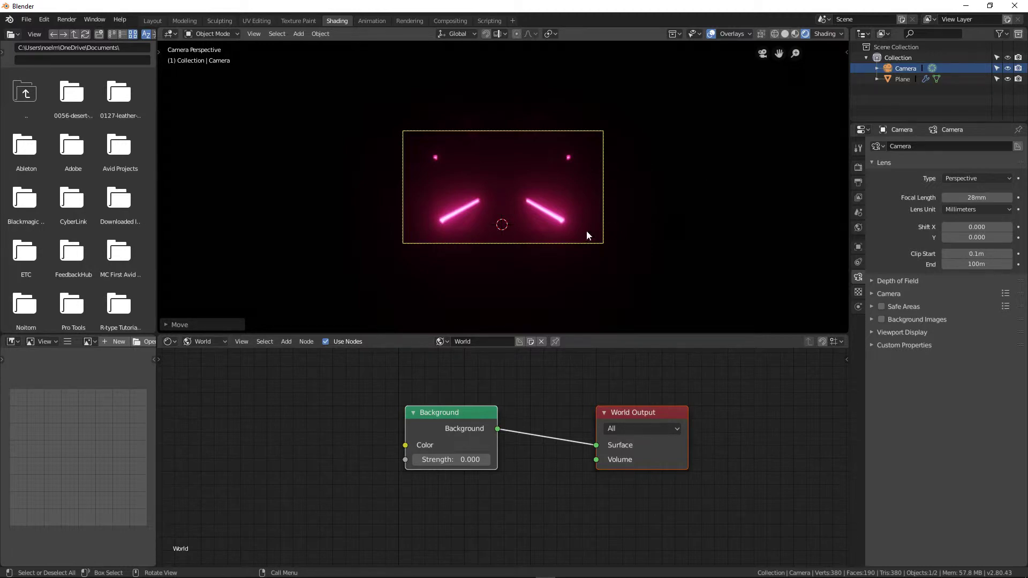
# - Add a point light and raise it along the Z axis into the upper part of the corridor
pyautogui.hotkey('shift', 'a')
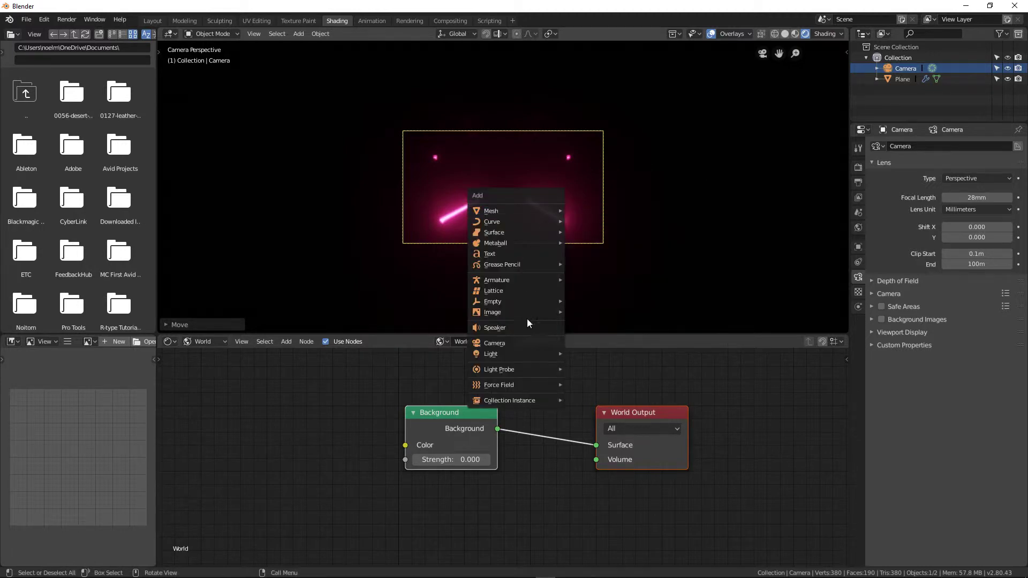
pyautogui.moveTo(525, 359)
pyautogui.click(575, 352)
pyautogui.moveTo(524, 250); pyautogui.dragTo(545, 272, button='middle')
pyautogui.press('g')
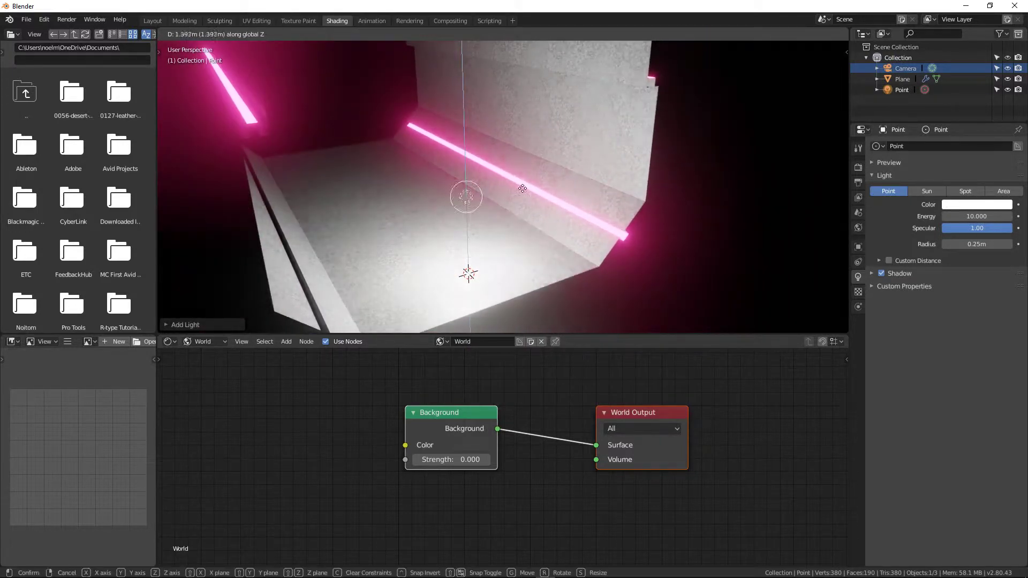
pyautogui.click(524, 68)
pyautogui.scroll(-4, 493, 87)
pyautogui.moveTo(472, 114); pyautogui.dragTo(473, 180, button='middle')
pyautogui.scroll(2, 488, 138)
pyautogui.scroll(2, 502, 138)
pyautogui.scroll(-3, 484, 135)
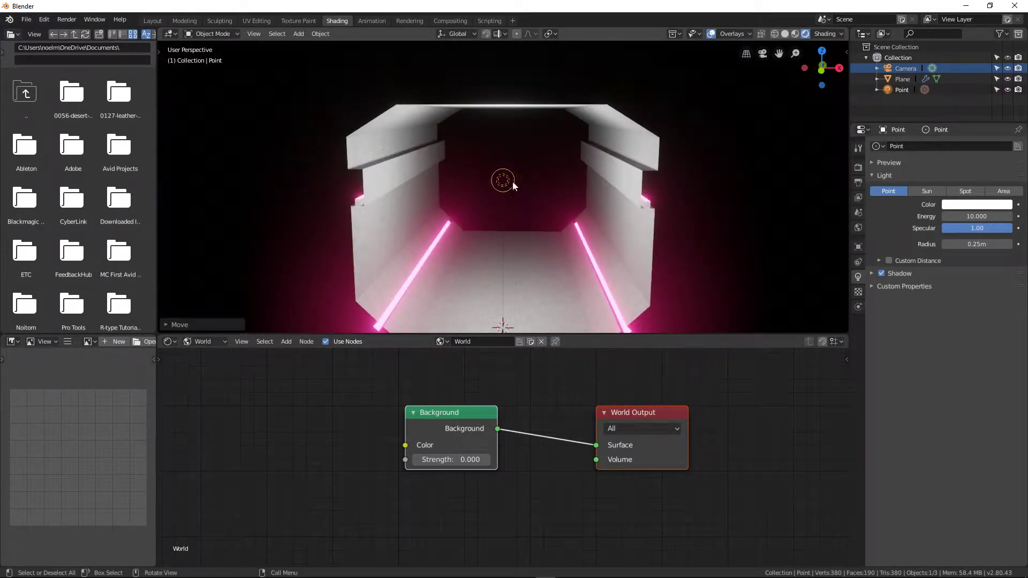
pyautogui.scroll(2, 490, 160)
# - Add two evenly spaced loop cuts running lengthwise across the plane's front ceiling panel
pyautogui.click(507, 106)
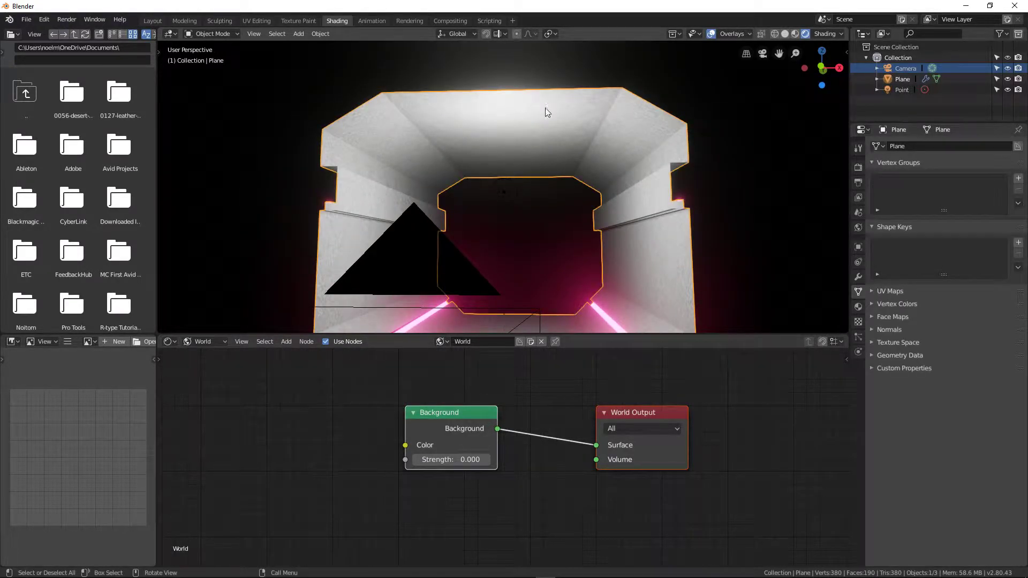
pyautogui.press('Tab')
pyautogui.hotkey('ctrl', 'r')
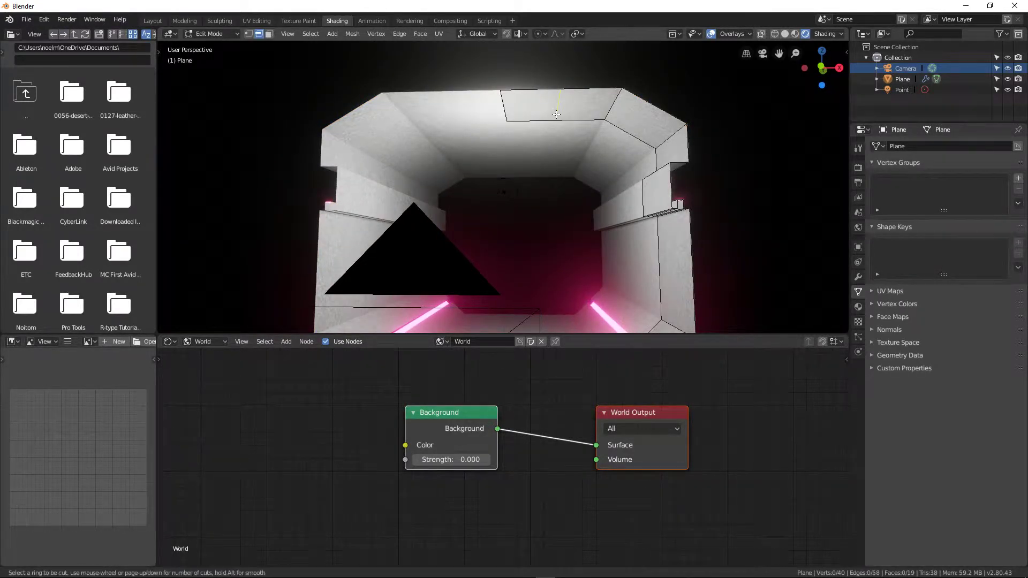
pyautogui.scroll(1, 557, 115)
pyautogui.click(556, 114)
pyautogui.click(556, 114)
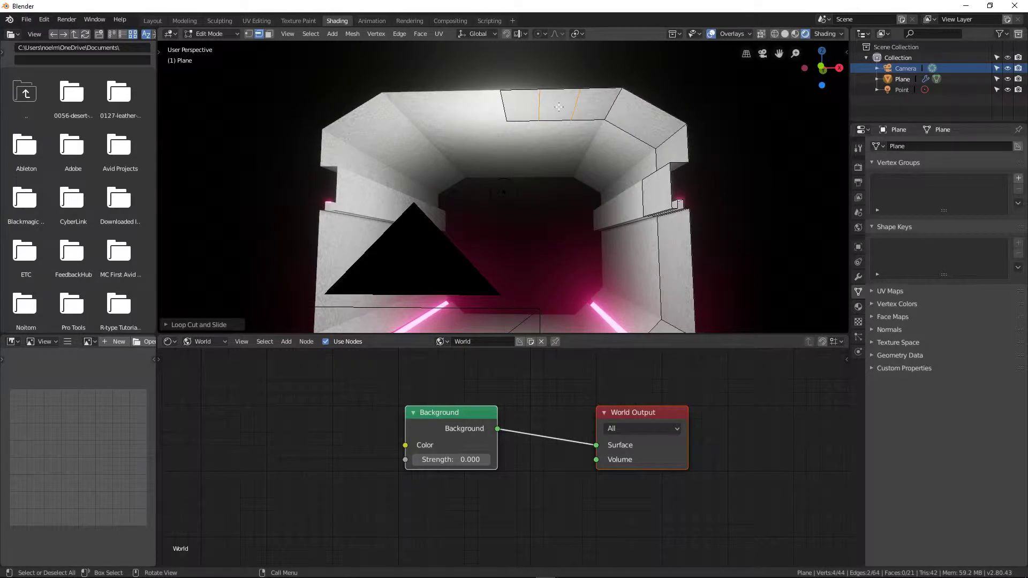
pyautogui.click(559, 107)
pyautogui.press('e')
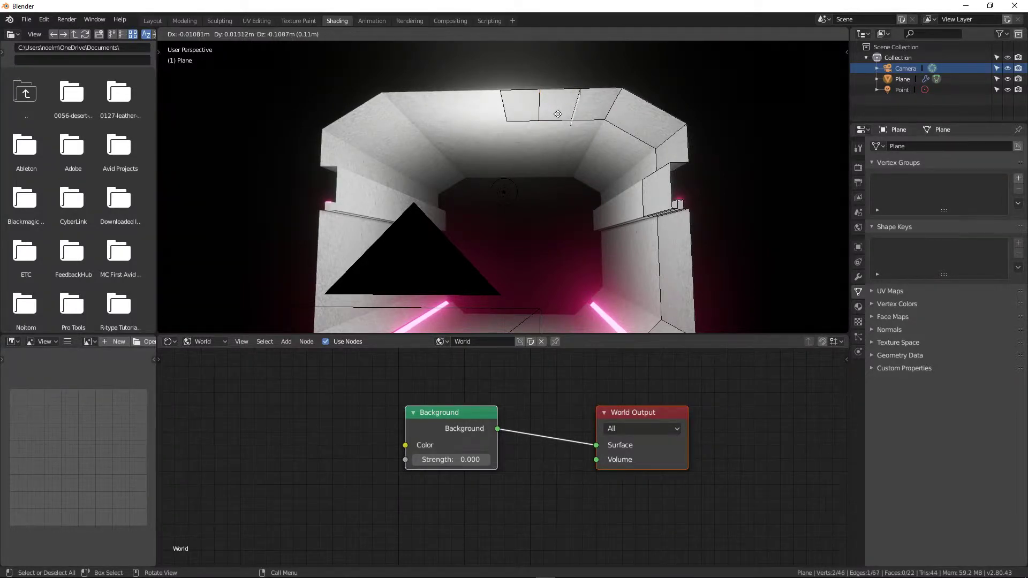
pyautogui.click(557, 119)
pyautogui.hotkey('ctrl', 'z')
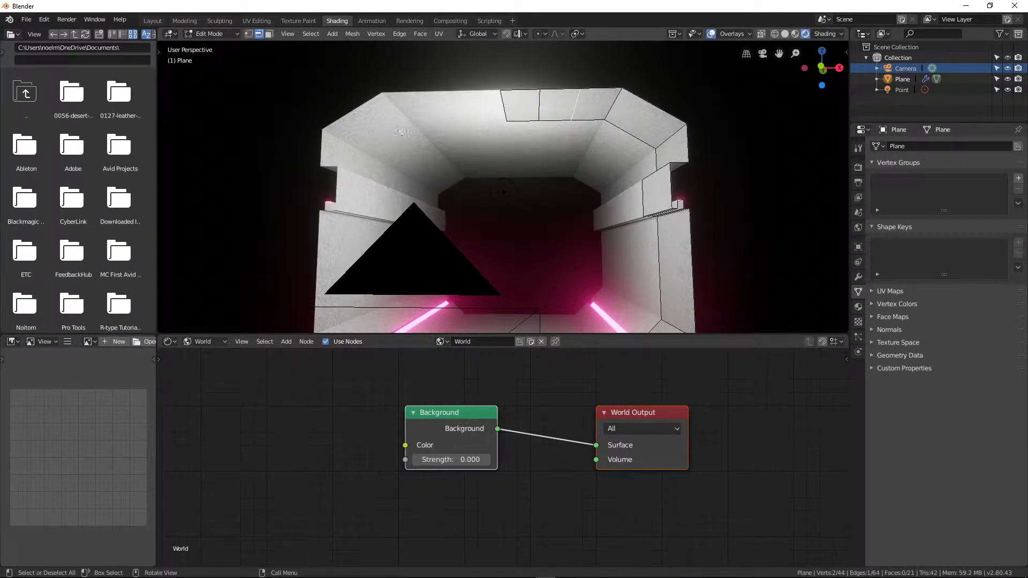
# - Extrude the middle ceiling face between the two loop cuts about 0.19 m down into the corridor
pyautogui.click(269, 35)
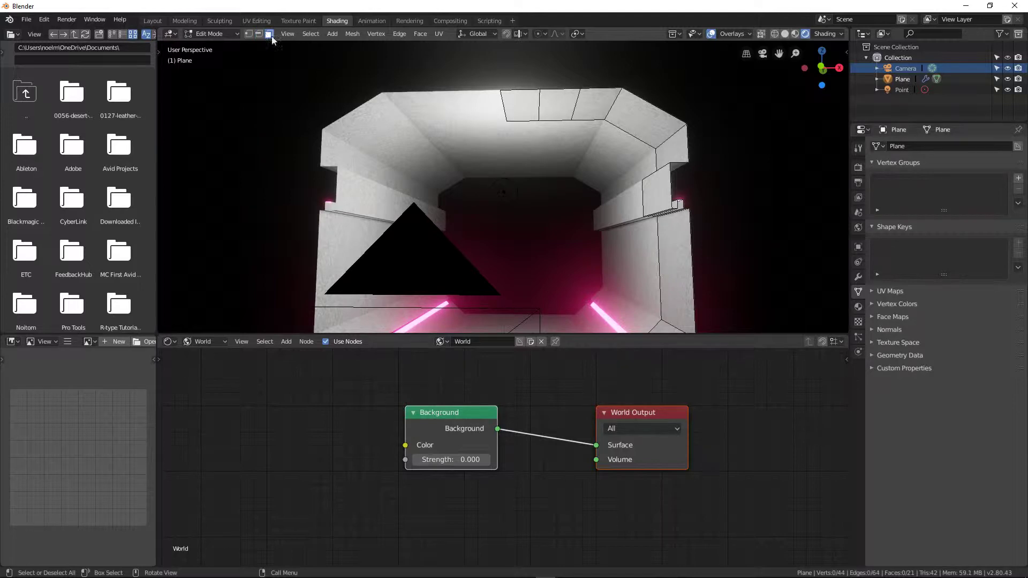
pyautogui.click(579, 100)
pyautogui.press('e')
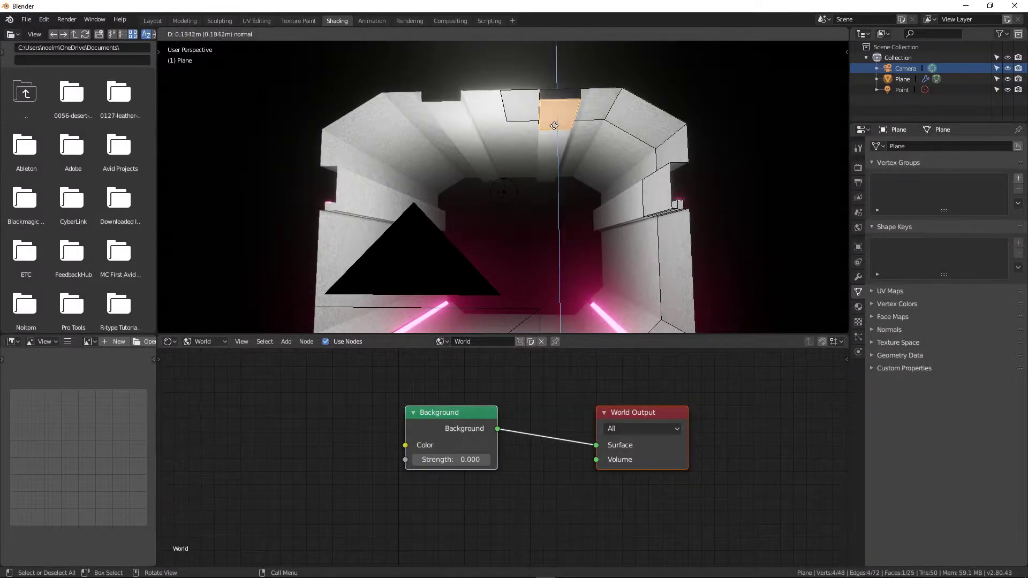
pyautogui.click(555, 125)
# - Add two evenly spaced lengthwise loop cuts along the underside of the extruded ceiling beam
pyautogui.moveTo(555, 124); pyautogui.dragTo(527, 152, button='middle')
pyautogui.moveTo(528, 152)
pyautogui.keyDown('shift'); pyautogui.mouseDown(button='middle')
pyautogui.moveTo(516, 172)
pyautogui.moveTo(525, 149)
pyautogui.mouseUp(button='middle'); pyautogui.keyUp('shift')
pyautogui.scroll(3, 511, 166)
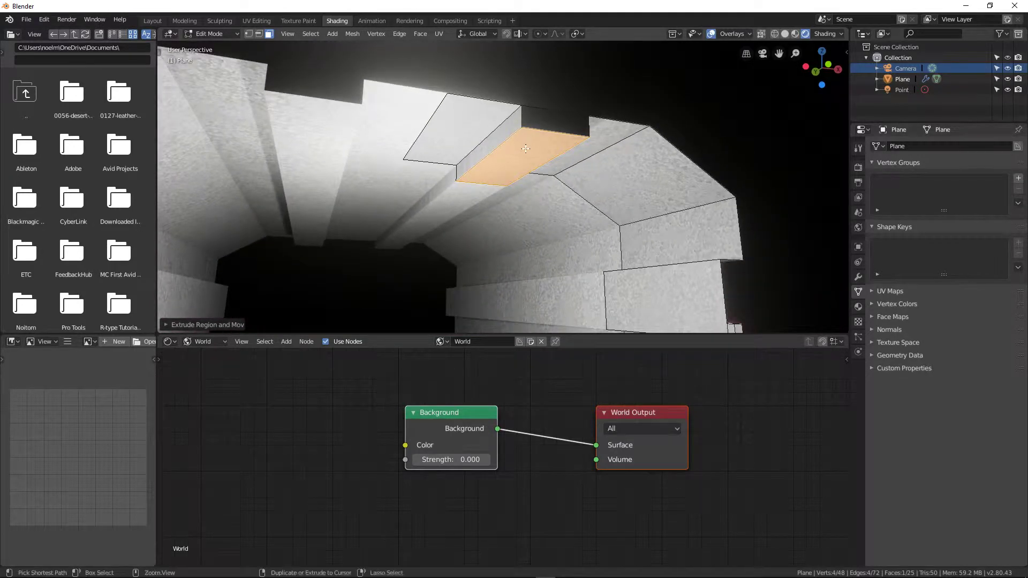
pyautogui.hotkey('ctrl', 'r')
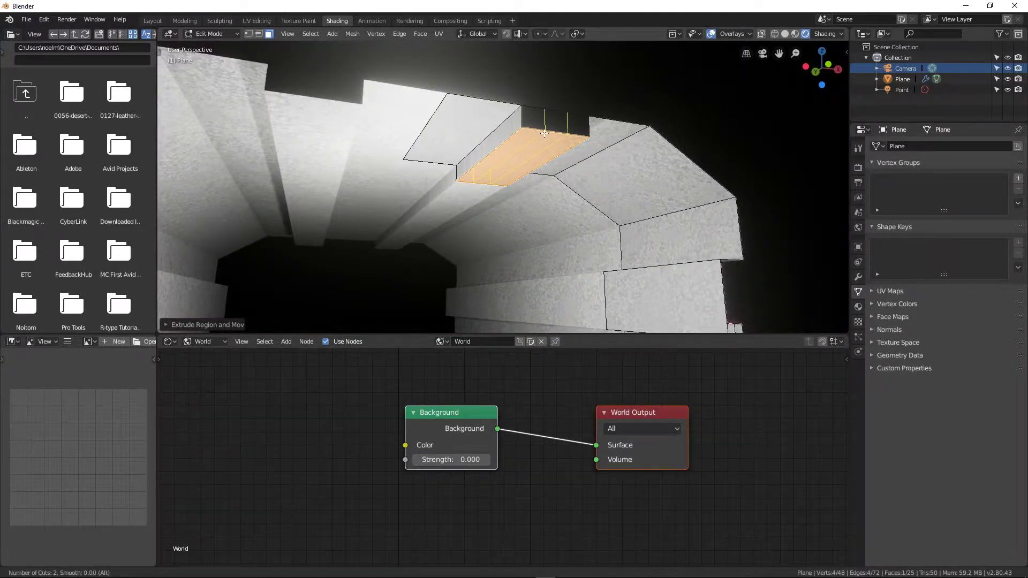
pyautogui.click(544, 134)
pyautogui.click(544, 137)
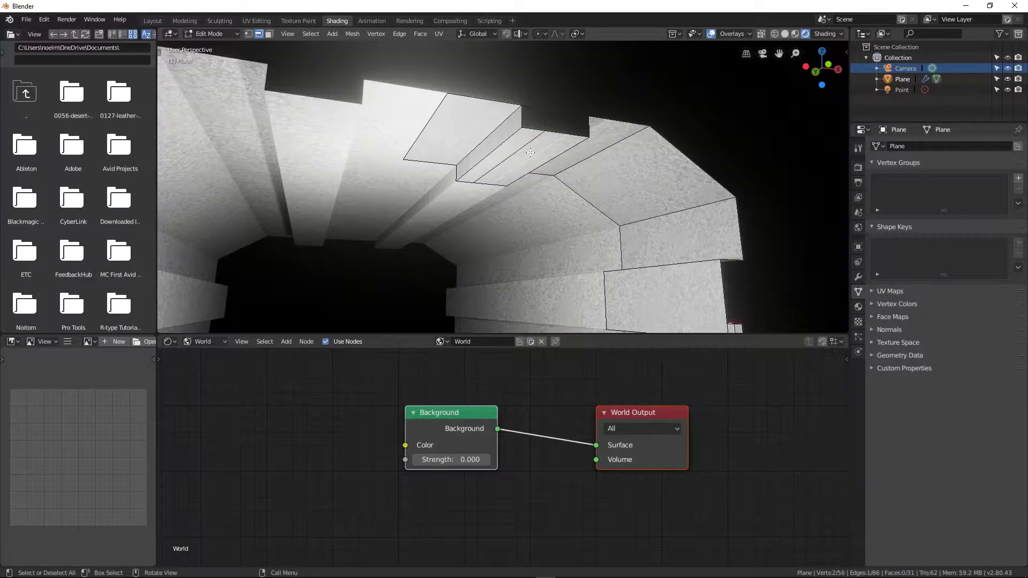
# - Try to extrude a single lengthwise edge on the ceiling beam's underside
pyautogui.press('e')
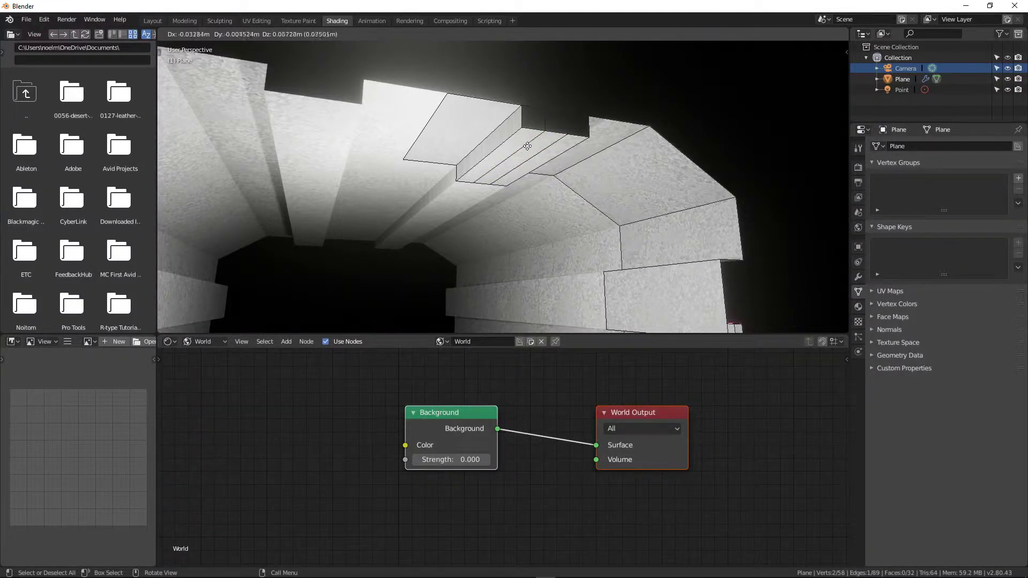
pyautogui.click(535, 150)
pyautogui.moveTo(536, 150); pyautogui.dragTo(565, 126, button='middle')
pyautogui.click(569, 114)
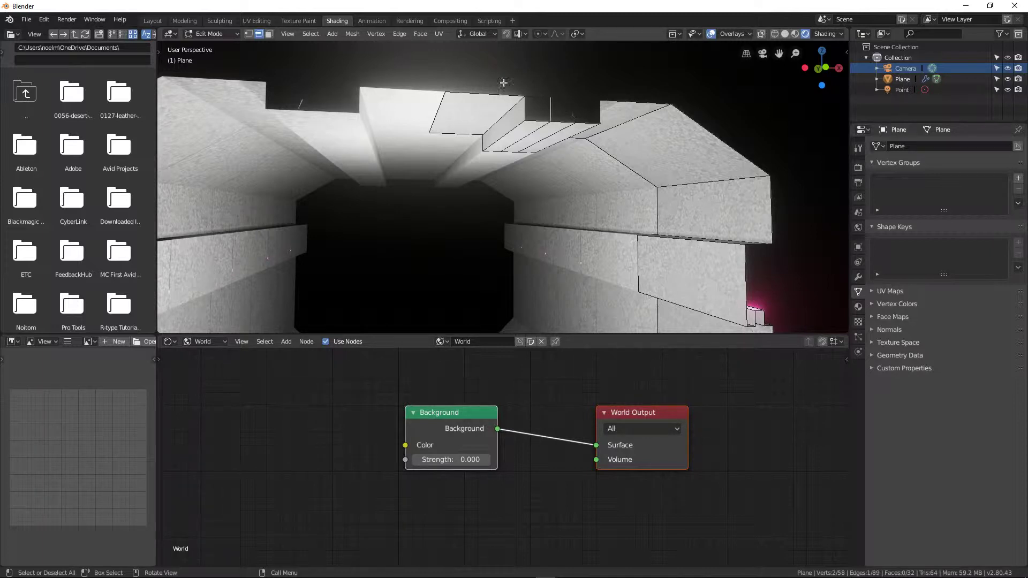
# - In the Modeling workspace, delete the ceiling beam's front end face between the two loop cuts
pyautogui.click(183, 21)
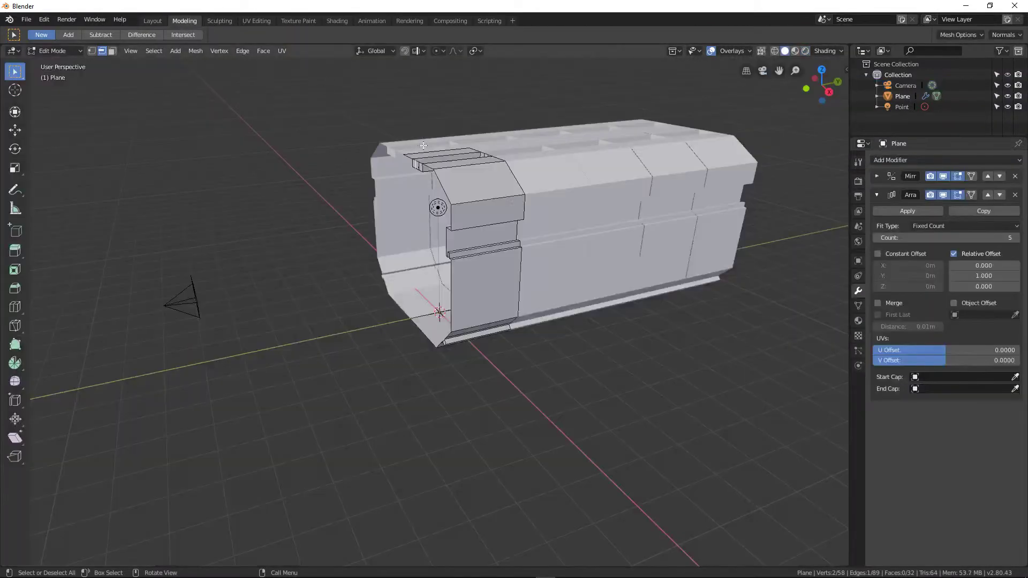
pyautogui.moveTo(423, 145); pyautogui.dragTo(405, 300, button='middle')
pyautogui.scroll(4, 449, 182)
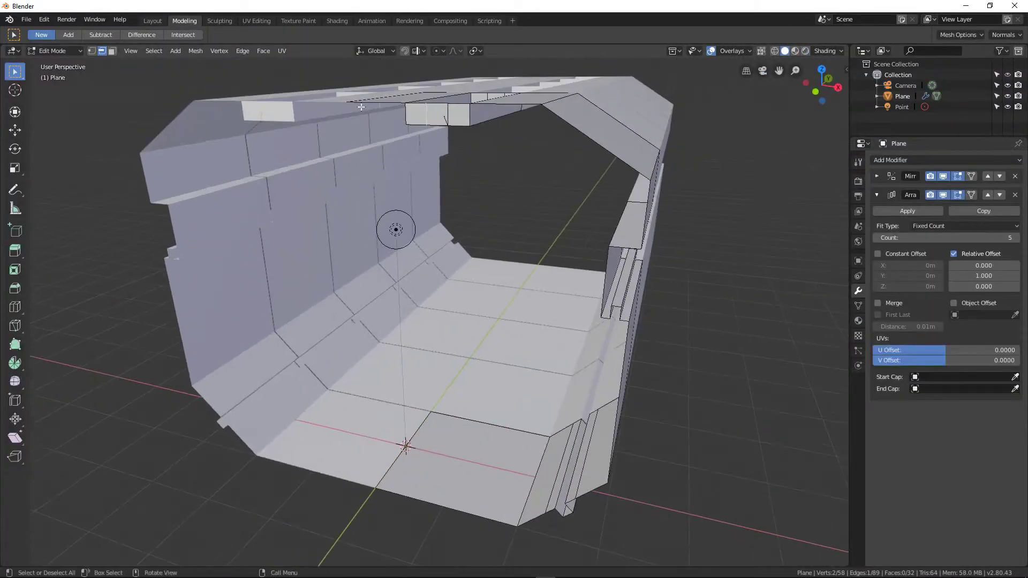
pyautogui.click(112, 51)
pyautogui.click(440, 116)
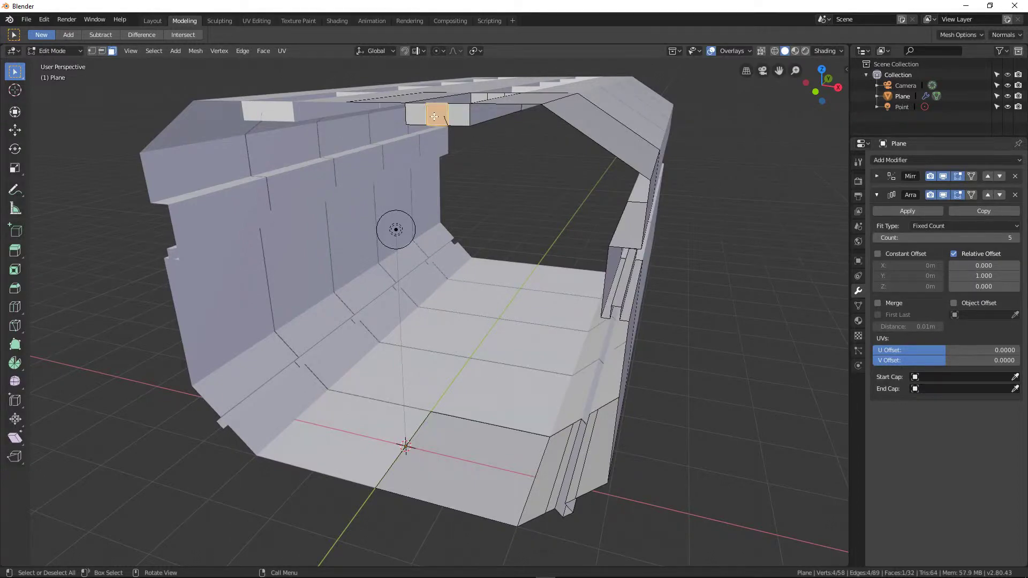
pyautogui.press('x')
pyautogui.click(430, 125)
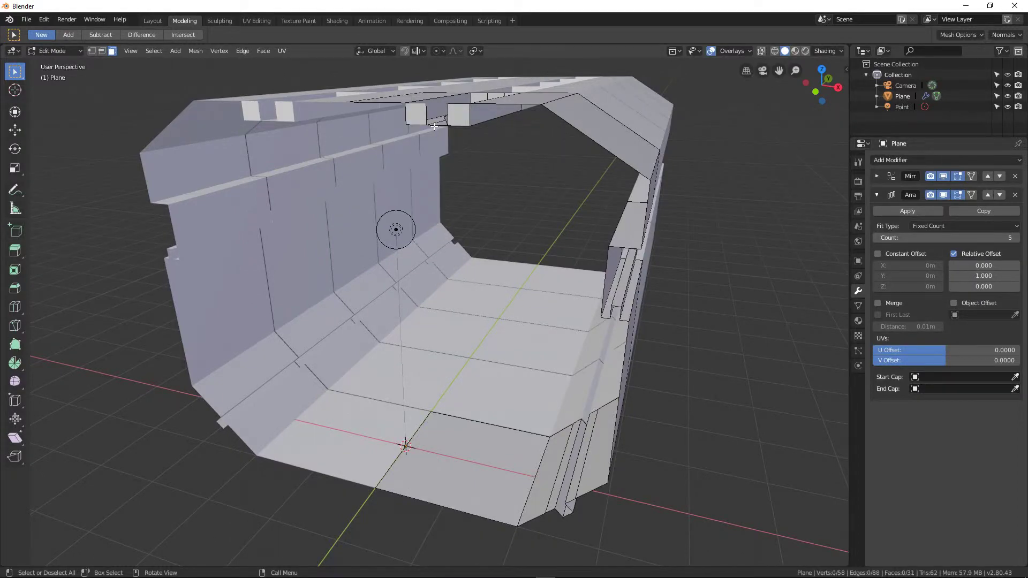
# - Delete the beam's rear end face between the cuts and the leftover face on its middle strip
pyautogui.moveTo(433, 126); pyautogui.dragTo(468, 140, button='middle')
pyautogui.click(502, 103)
pyautogui.press('x')
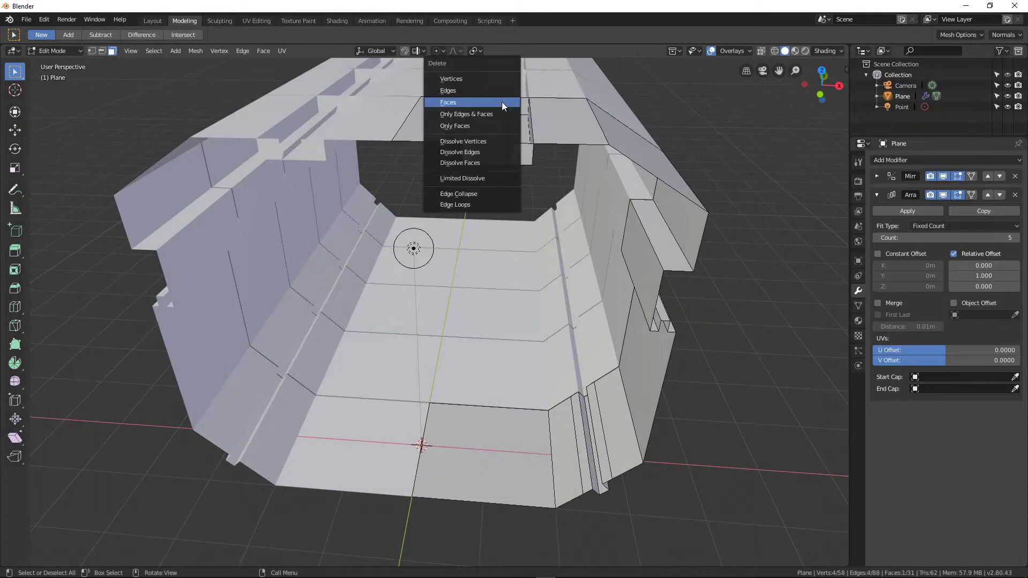
pyautogui.click(503, 103)
pyautogui.click(507, 121)
pyautogui.moveTo(507, 121); pyautogui.dragTo(500, 90, button='middle')
pyautogui.press('x')
pyautogui.click(478, 115)
# - Extrude the beam's middle underside strip upward into a recessed channel and delete the channel's two small end faces
pyautogui.click(502, 90)
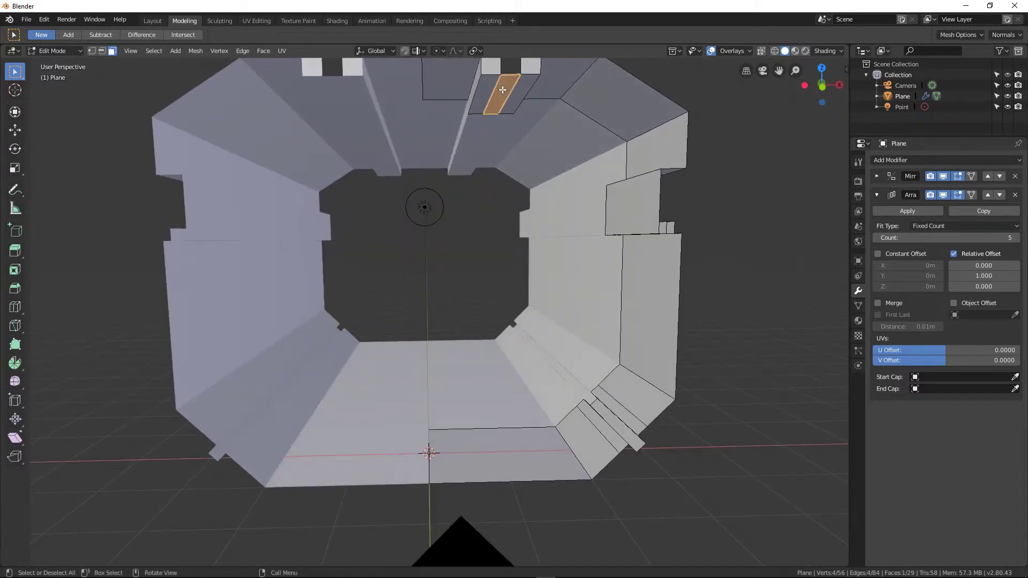
pyautogui.press('e')
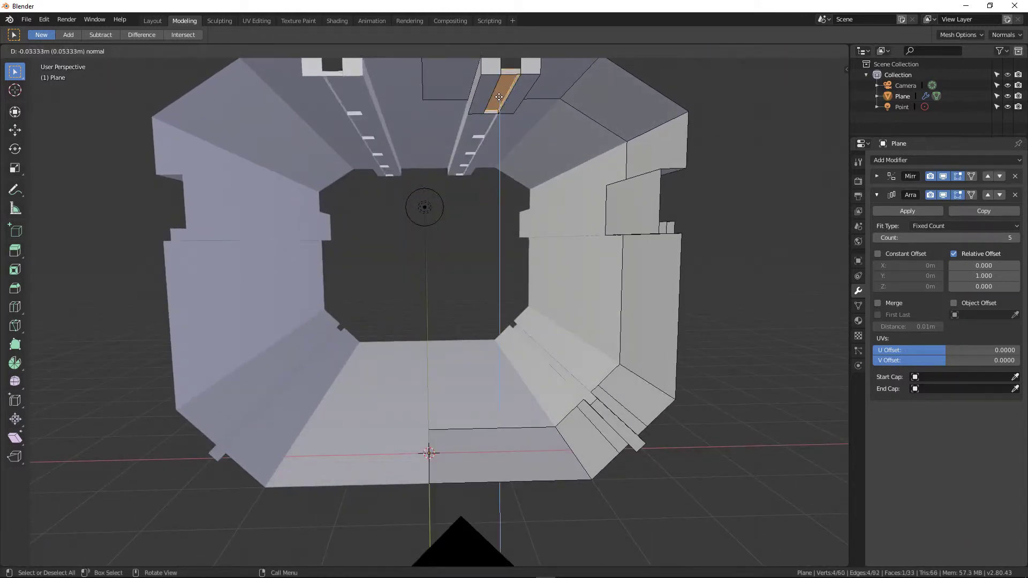
pyautogui.click(507, 63)
pyautogui.moveTo(506, 63); pyautogui.dragTo(495, 109, button='middle')
pyautogui.keyDown('shift'); pyautogui.click(493, 107); pyautogui.keyUp('shift')
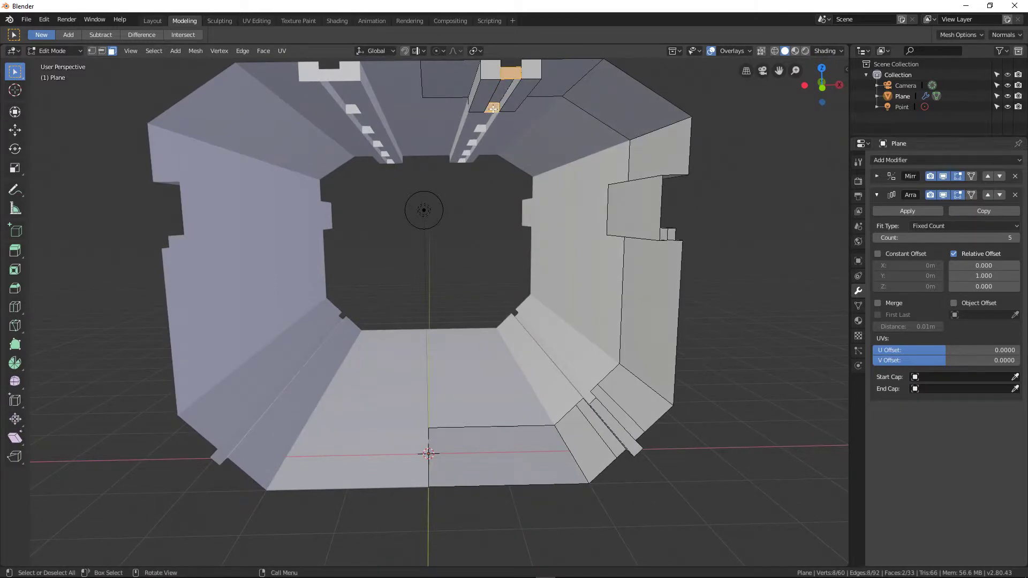
pyautogui.press('x')
pyautogui.click(493, 109)
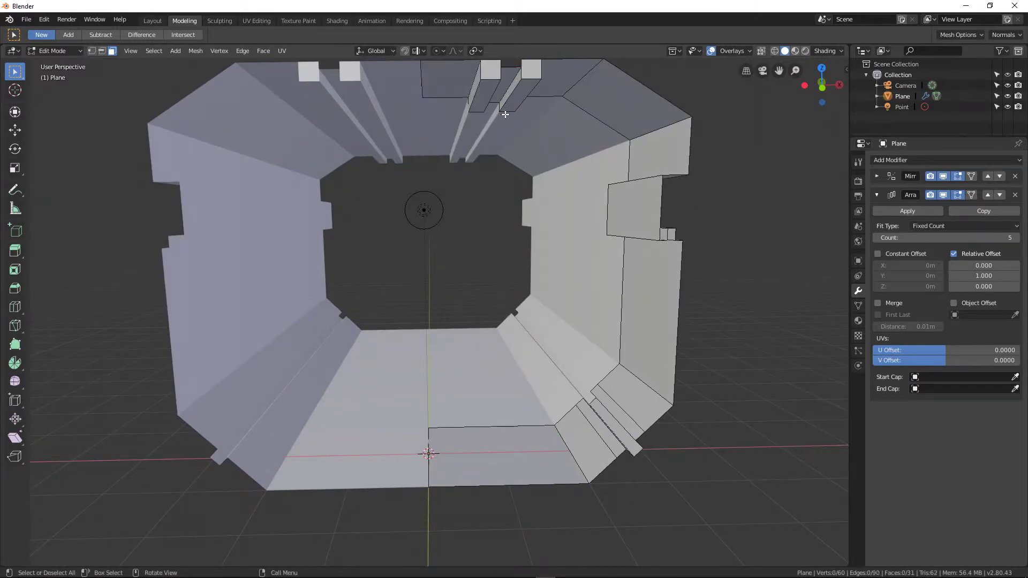
# - Select the channel's inner face and, in the Shading workspace, add a new material named glow2 in a third slot
pyautogui.moveTo(505, 102); pyautogui.dragTo(501, 169, button='middle')
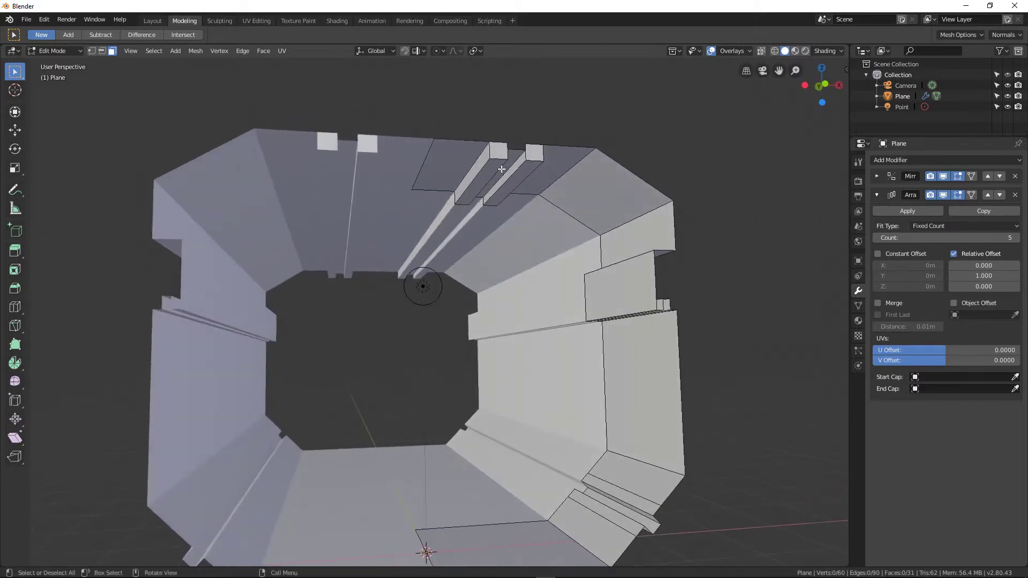
pyautogui.click(507, 168)
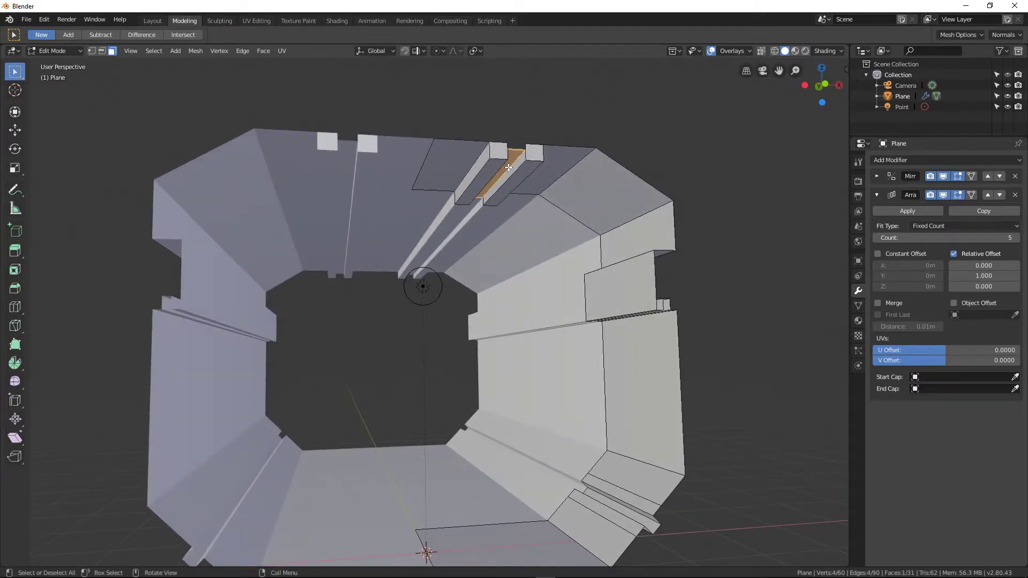
pyautogui.click(339, 22)
pyautogui.moveTo(562, 138)
pyautogui.mouseDown(button='middle')
pyautogui.moveTo(513, 127)
pyautogui.moveTo(569, 151)
pyautogui.mouseUp(button='middle')
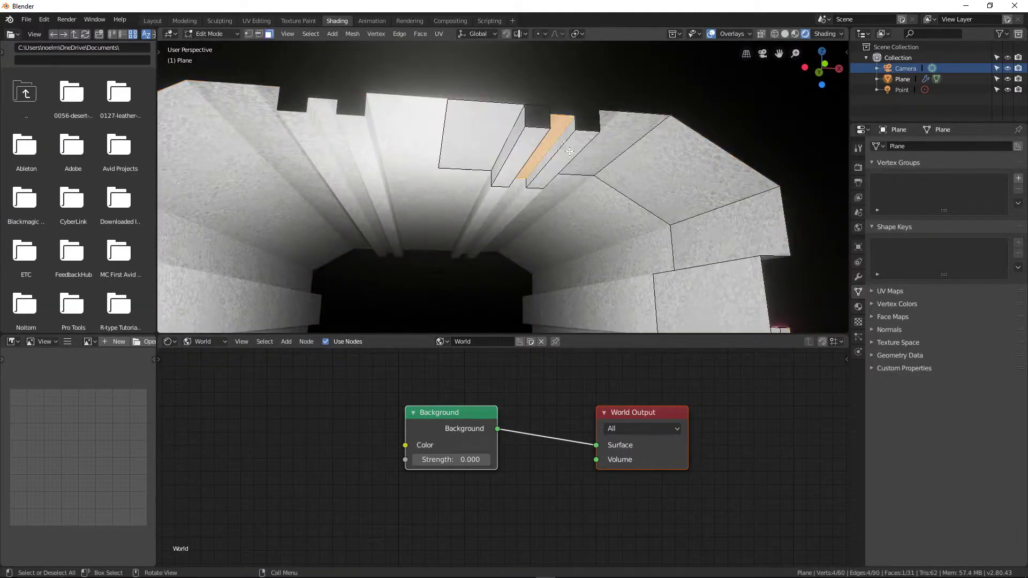
pyautogui.click(858, 307)
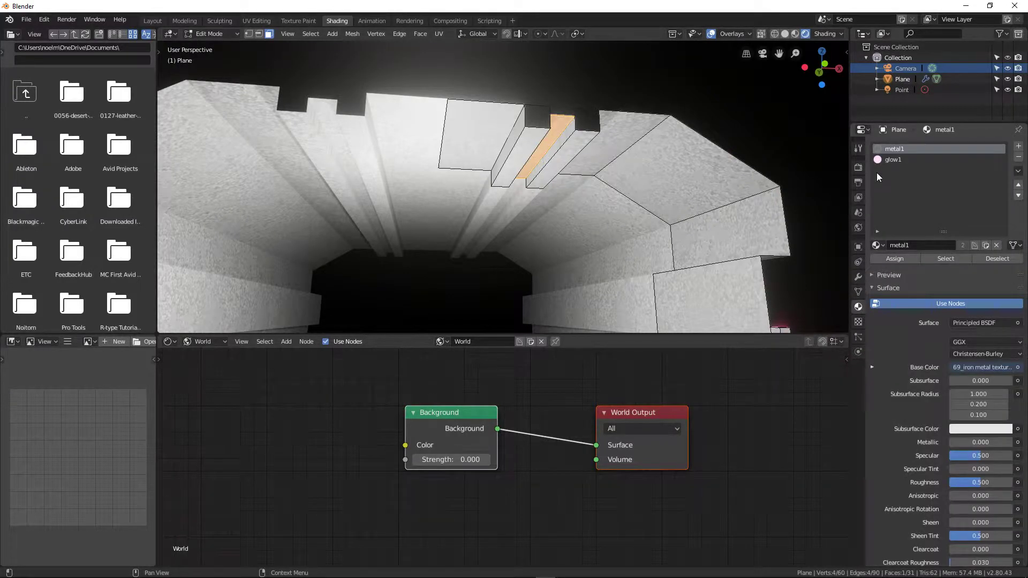
pyautogui.click(888, 159)
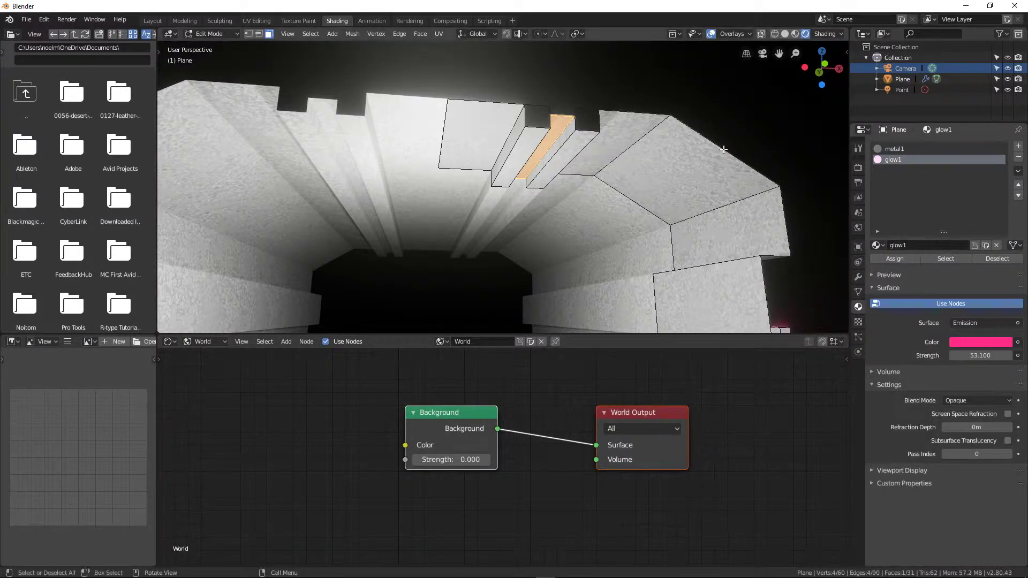
pyautogui.click(1016, 148)
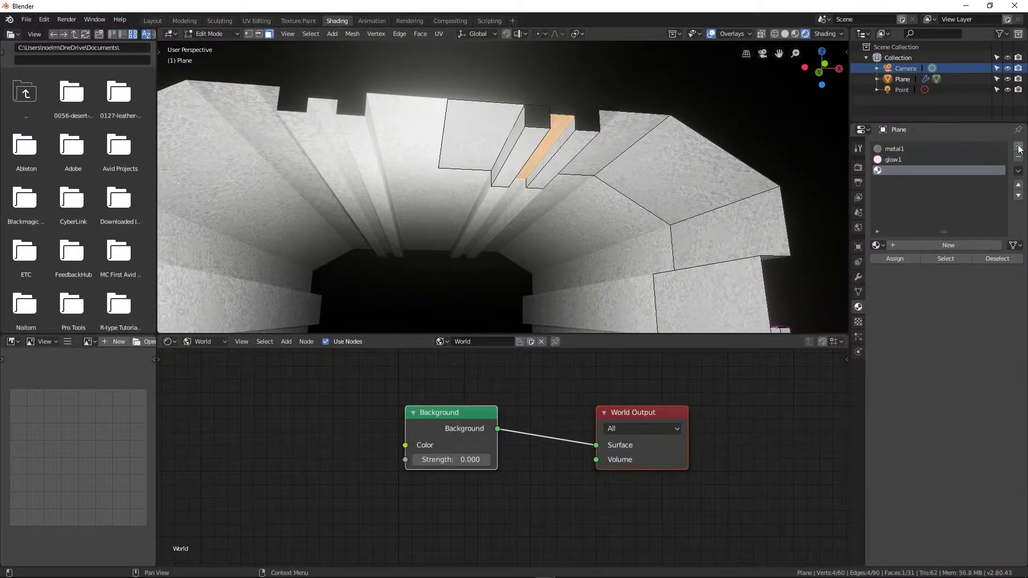
pyautogui.click(911, 248)
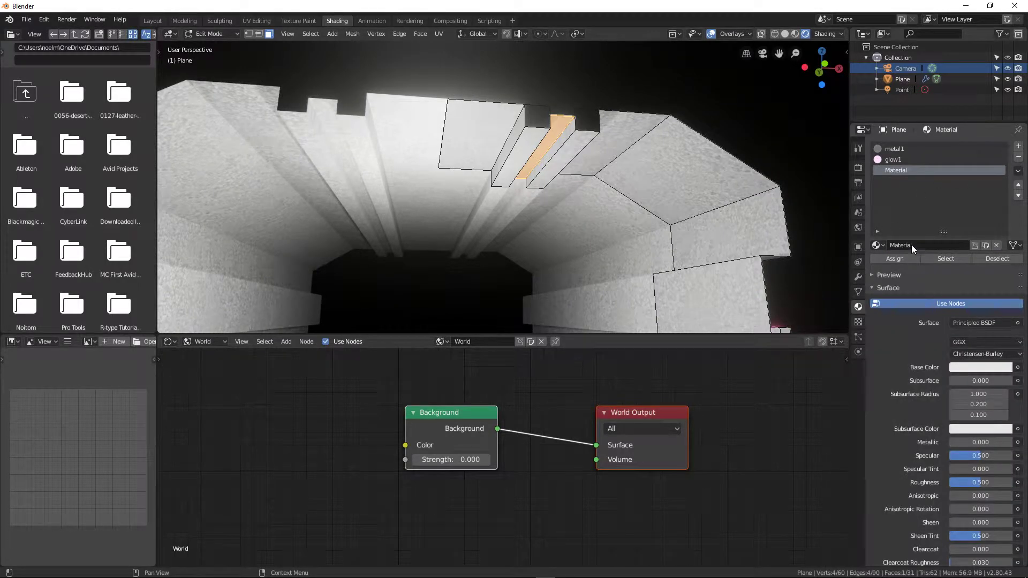
pyautogui.doubleClick(912, 245)
pyautogui.write('glow')
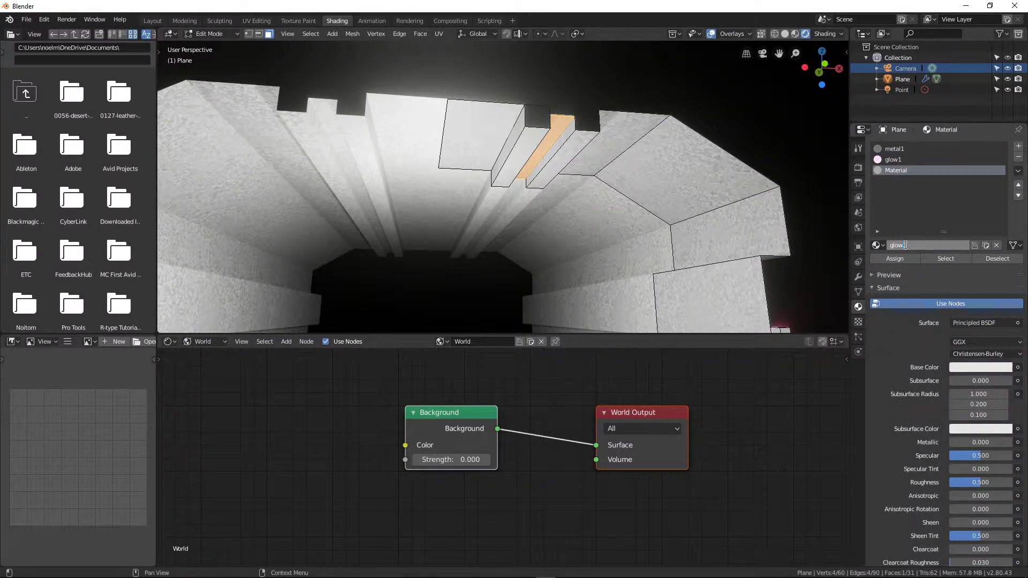
pyautogui.write('2')
pyautogui.press('Return')
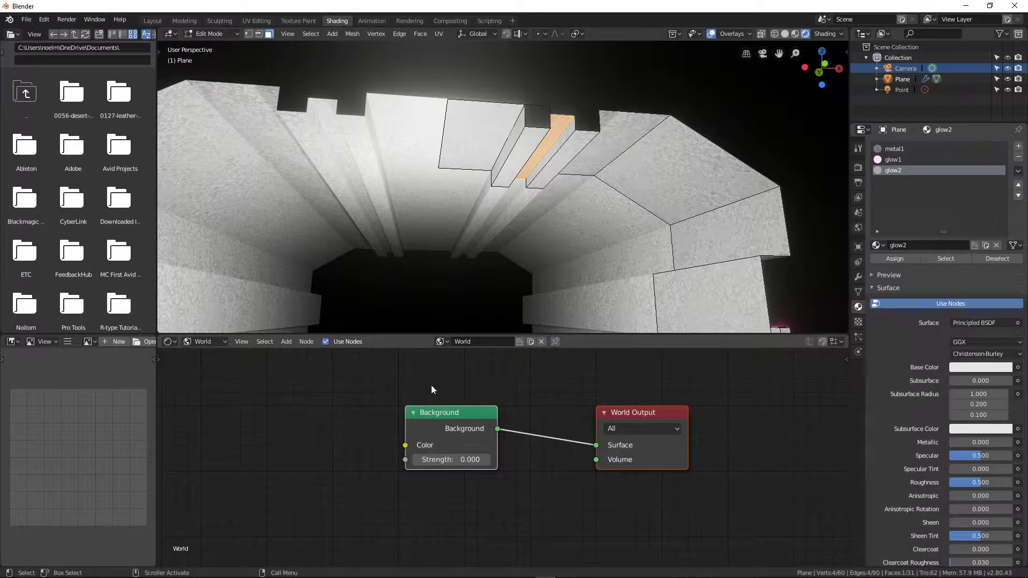
# - Show the object's material nodes and replace glow2's Principled BSDF with an Emission shader connected to the Surface output
pyautogui.click(206, 344)
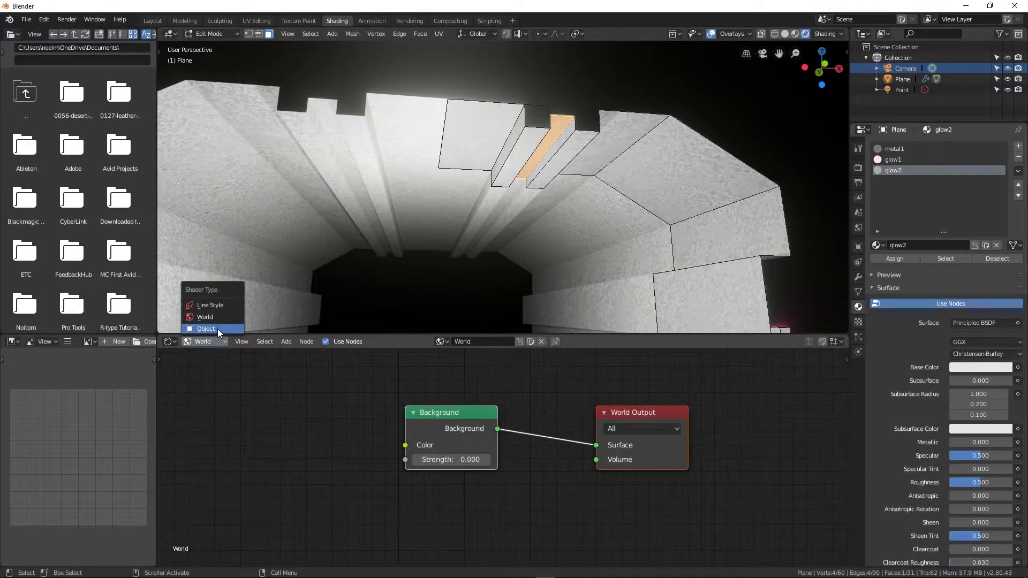
pyautogui.click(217, 329)
pyautogui.click(436, 414)
pyautogui.press('x')
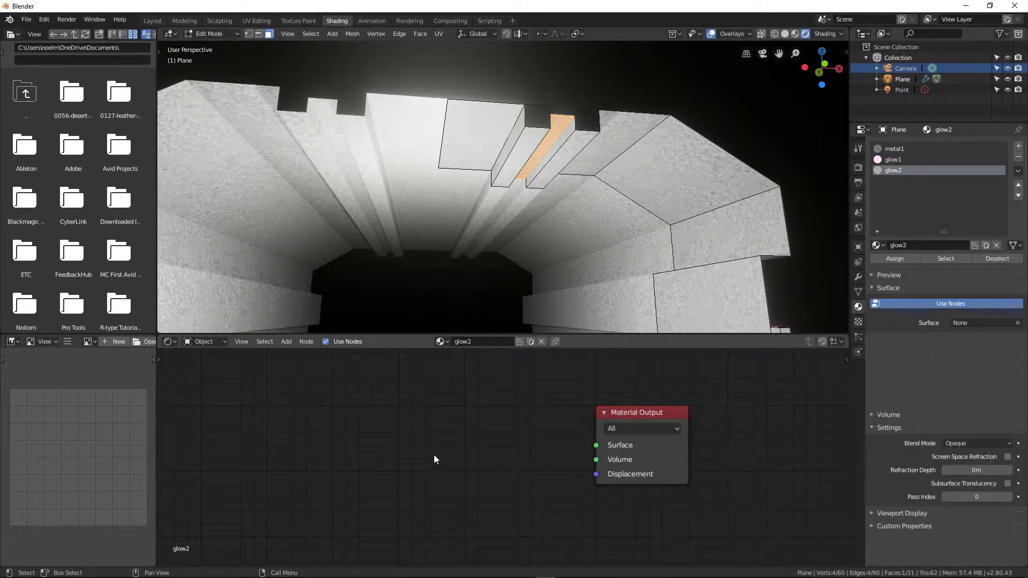
pyautogui.hotkey('shift', 'a')
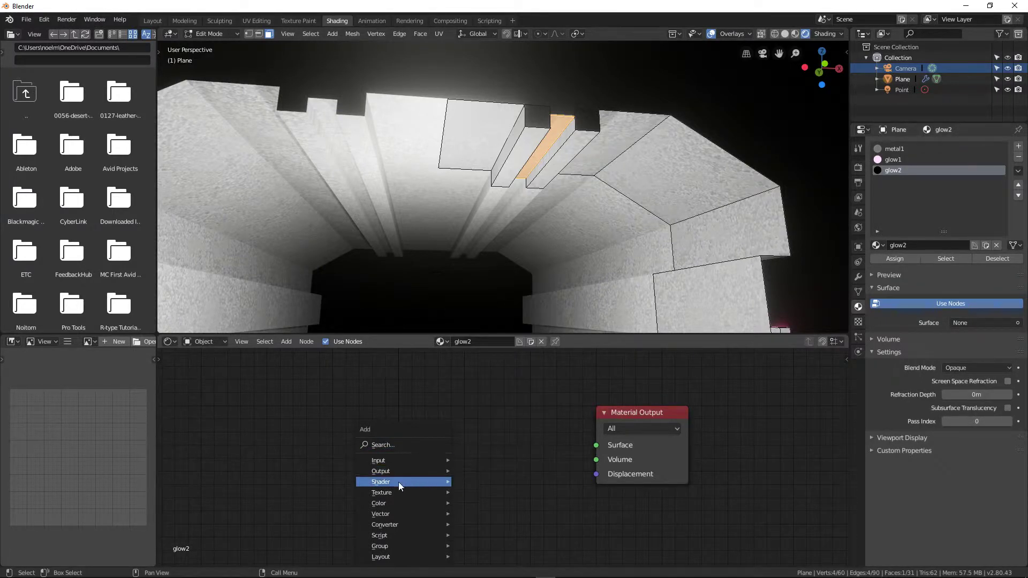
pyautogui.moveTo(397, 481)
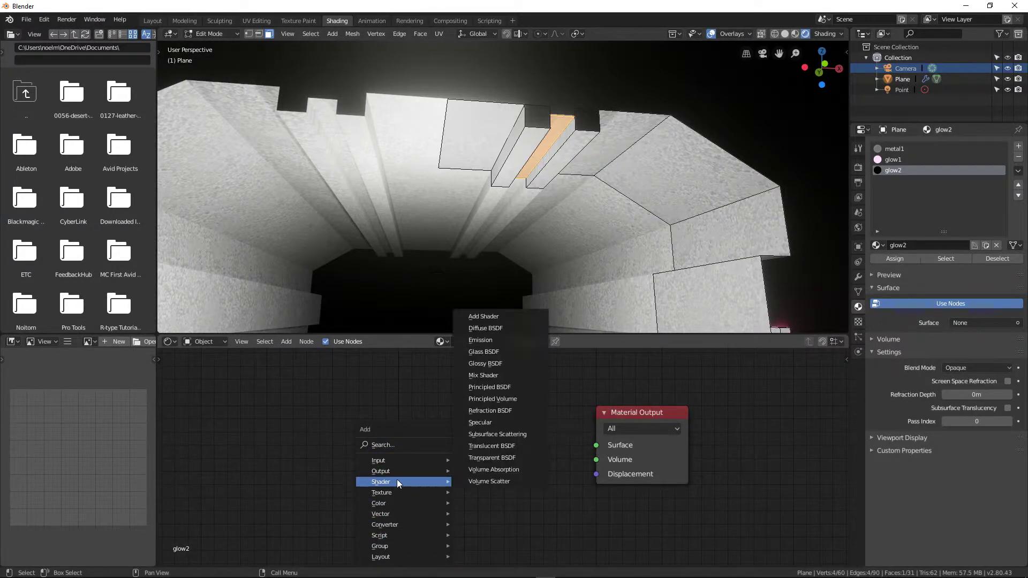
pyautogui.click(514, 340)
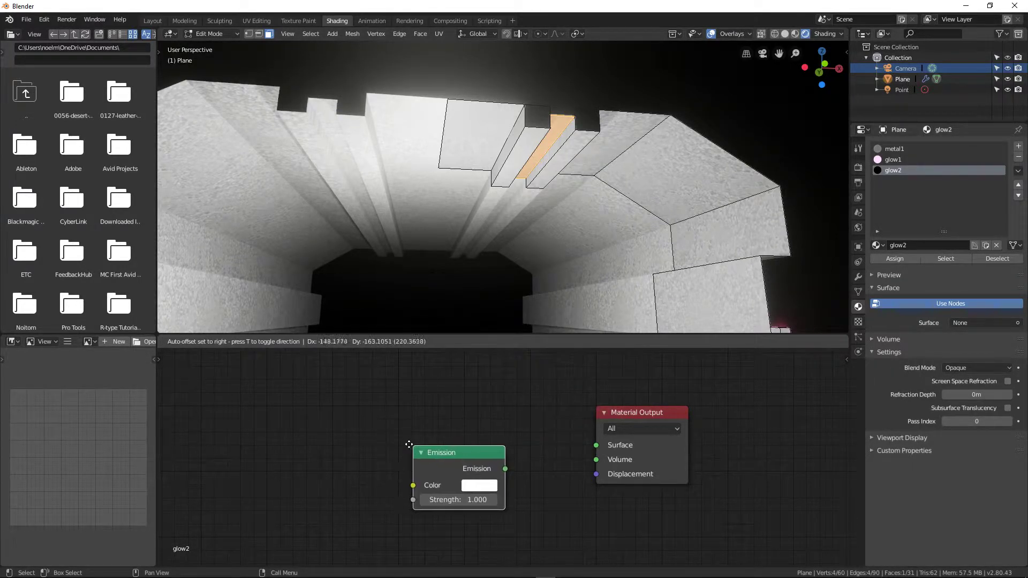
pyautogui.click(493, 460)
pyautogui.moveTo(499, 464); pyautogui.dragTo(596, 445)
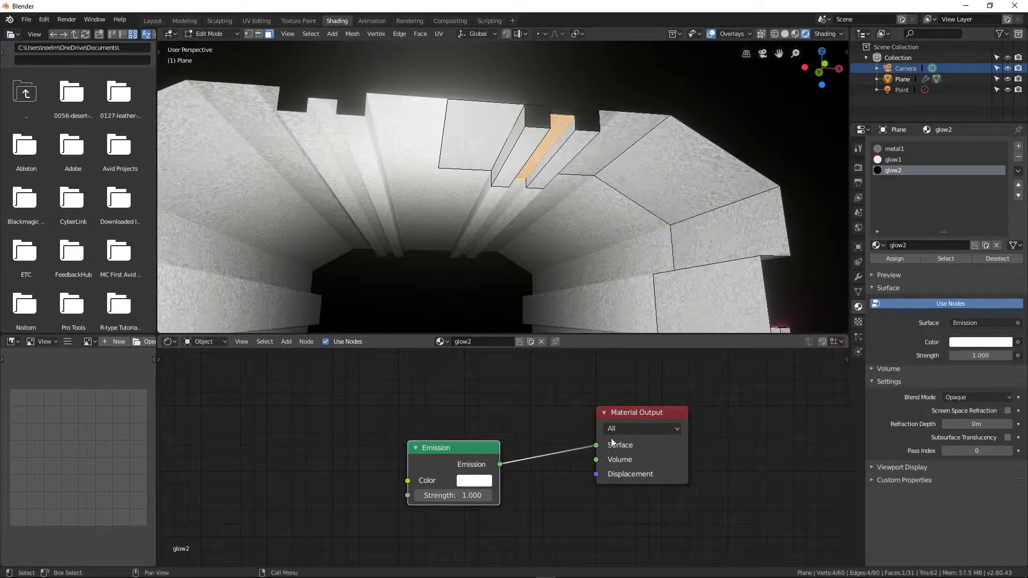
# - Assign the glow2 material to the selected face inside the ceiling channel
pyautogui.click(481, 482)
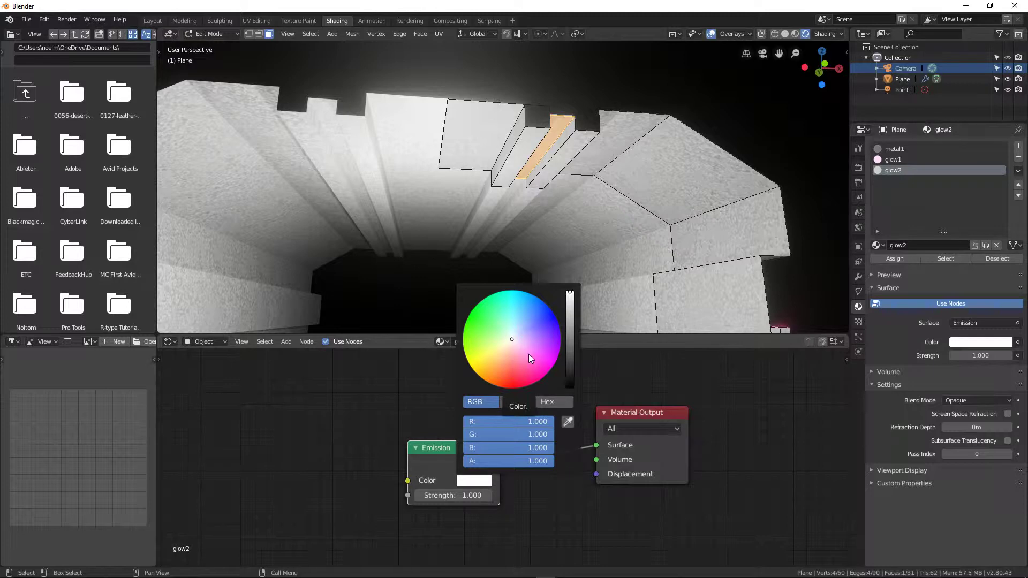
pyautogui.click(892, 259)
pyautogui.moveTo(536, 241); pyautogui.dragTo(514, 324, button='middle')
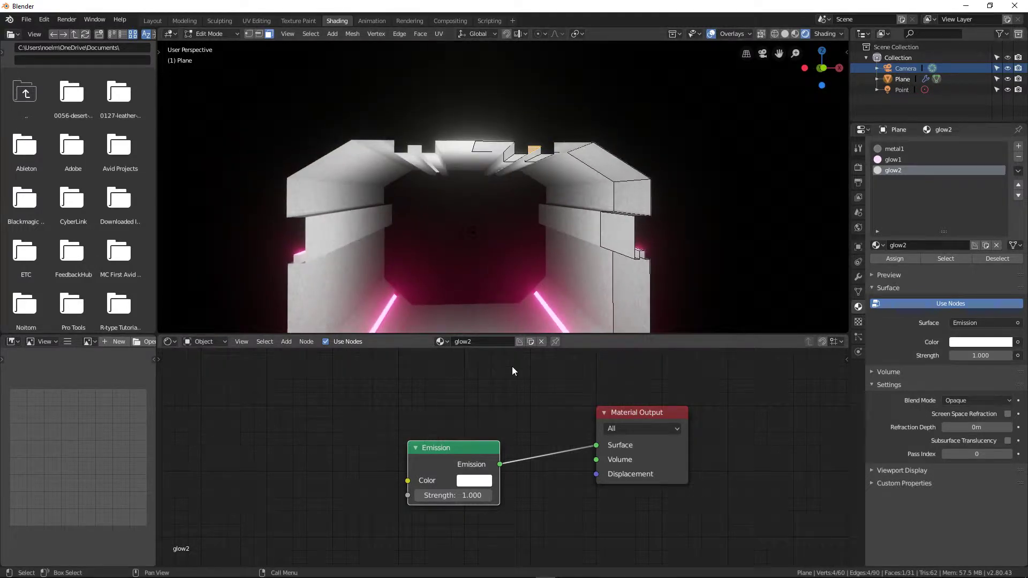
# - Set the glow2 Emission shader's color to a warm yellow-orange and its strength to 15.7
pyautogui.click(475, 481)
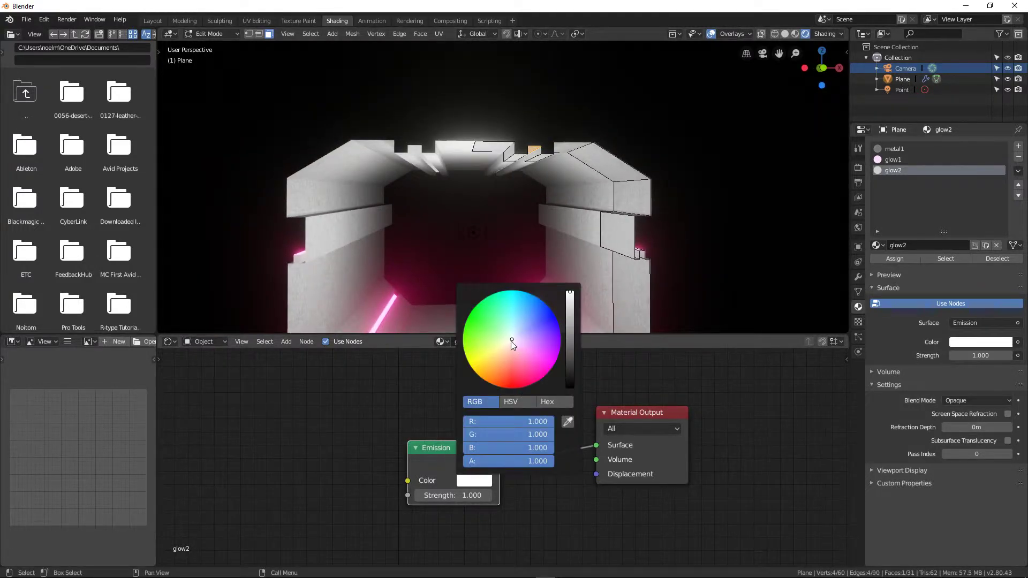
pyautogui.moveTo(511, 341); pyautogui.dragTo(490, 368)
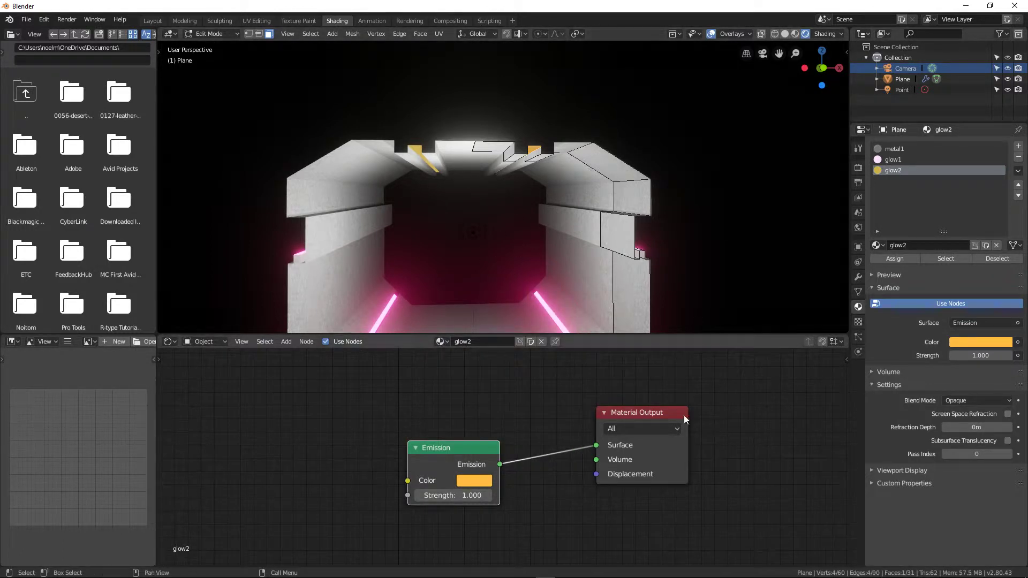
pyautogui.scroll(-3, 508, 311)
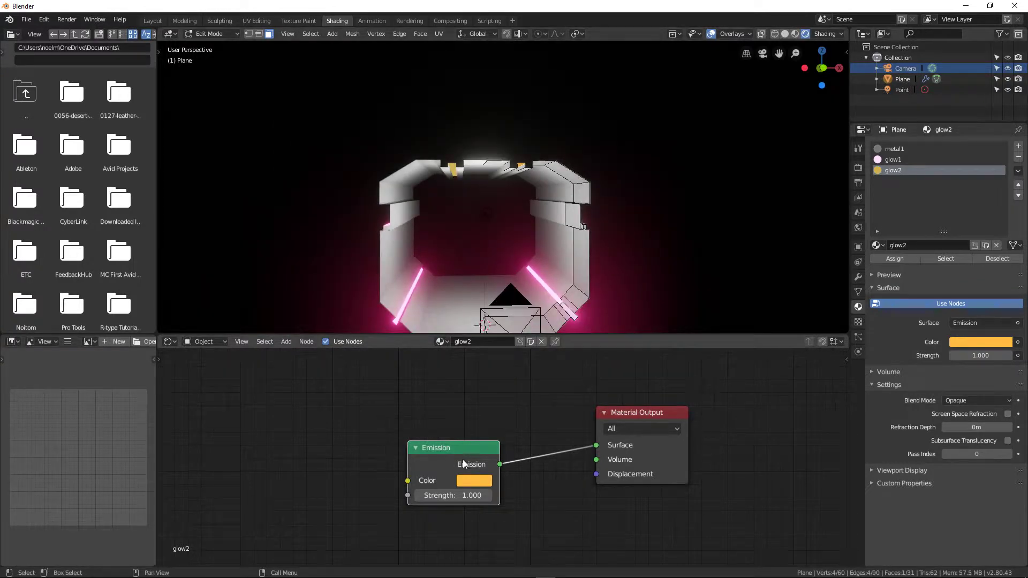
pyautogui.moveTo(452, 495); pyautogui.dragTo(488, 495)
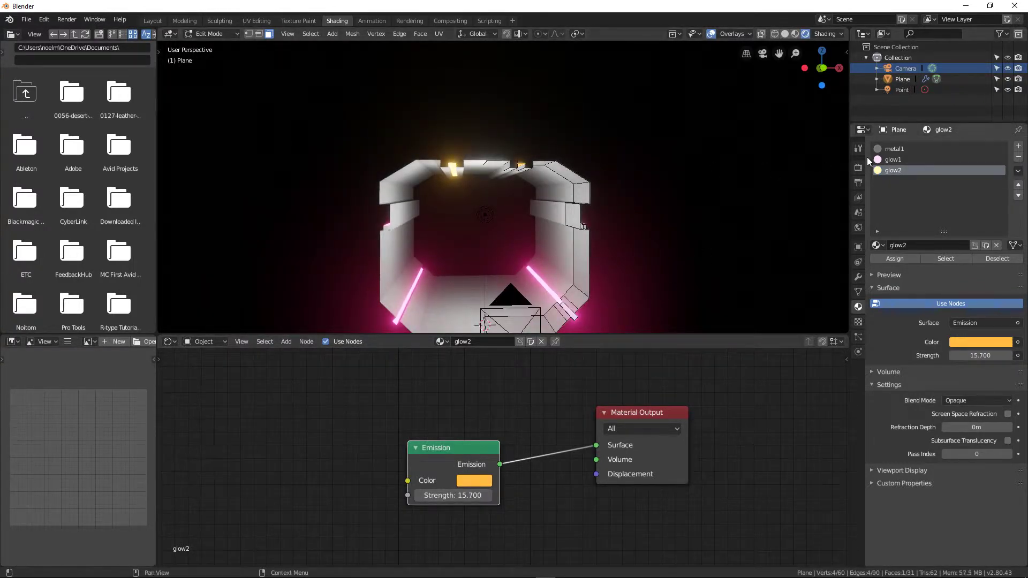
# - Change the glow1 material's emission color from pink to blue
pyautogui.click(892, 160)
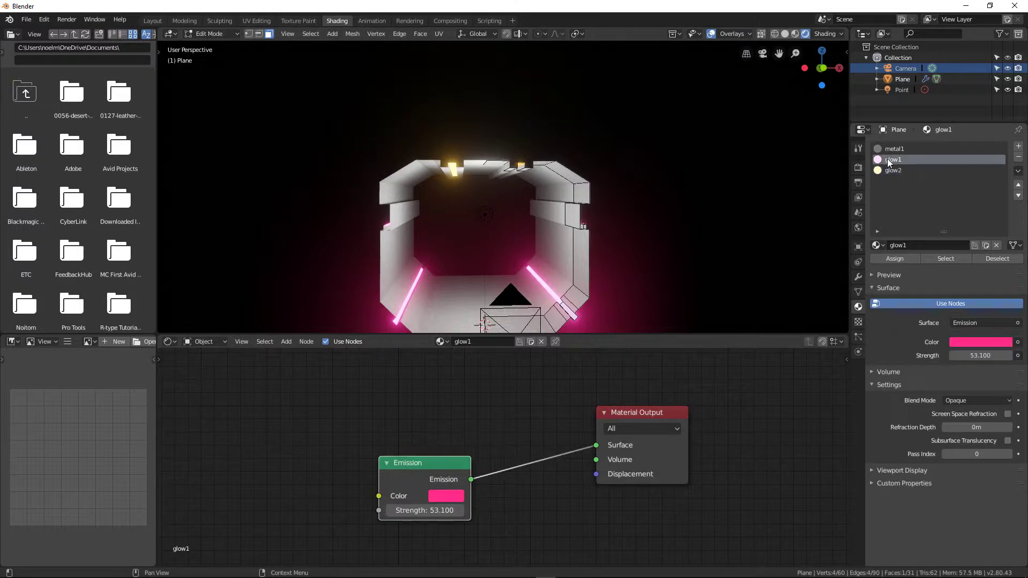
pyautogui.click(452, 495)
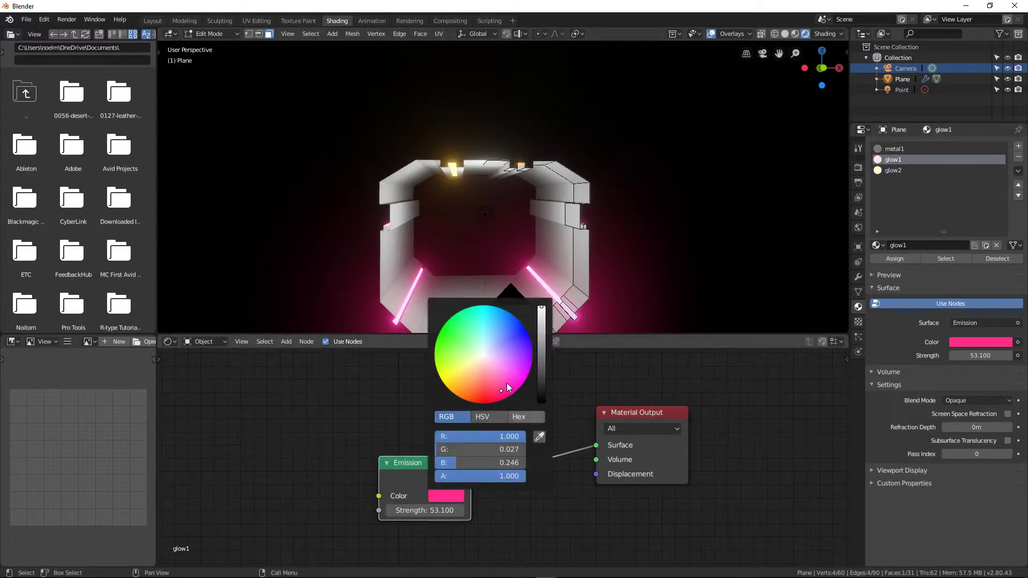
pyautogui.click(513, 330)
pyautogui.moveTo(541, 322); pyautogui.dragTo(497, 257, button='middle')
# - Set the glow2 material's emission strength to 100
pyautogui.click(900, 170)
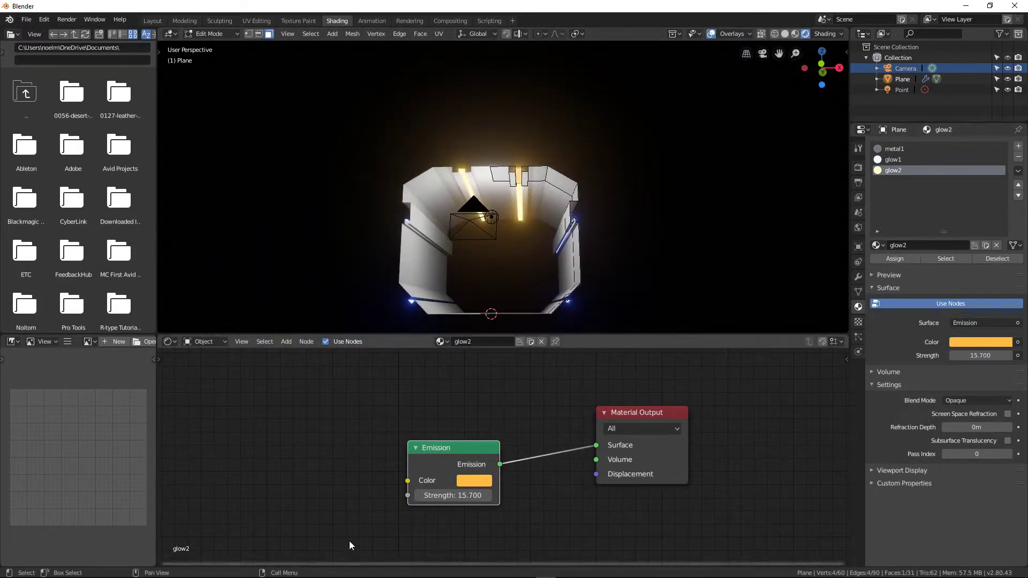
pyautogui.click(448, 496)
pyautogui.write('10')
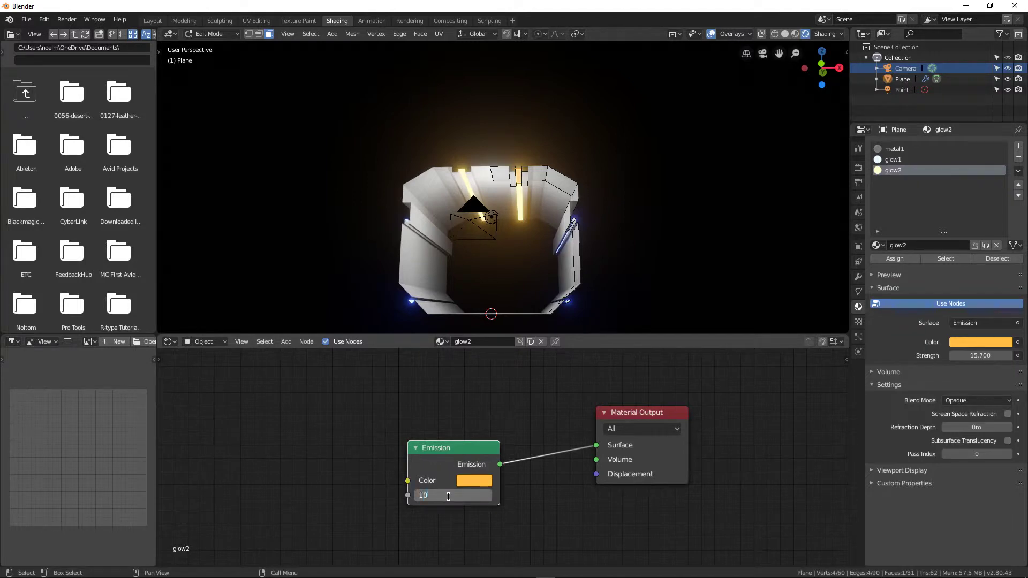
pyautogui.write('0')
pyautogui.press('Return')
# - In Object Mode, select the camera and move it upward in camera view so the ceiling strips fall inside the frame
pyautogui.moveTo(498, 251); pyautogui.dragTo(499, 278, button='middle')
pyautogui.press('KP_0')
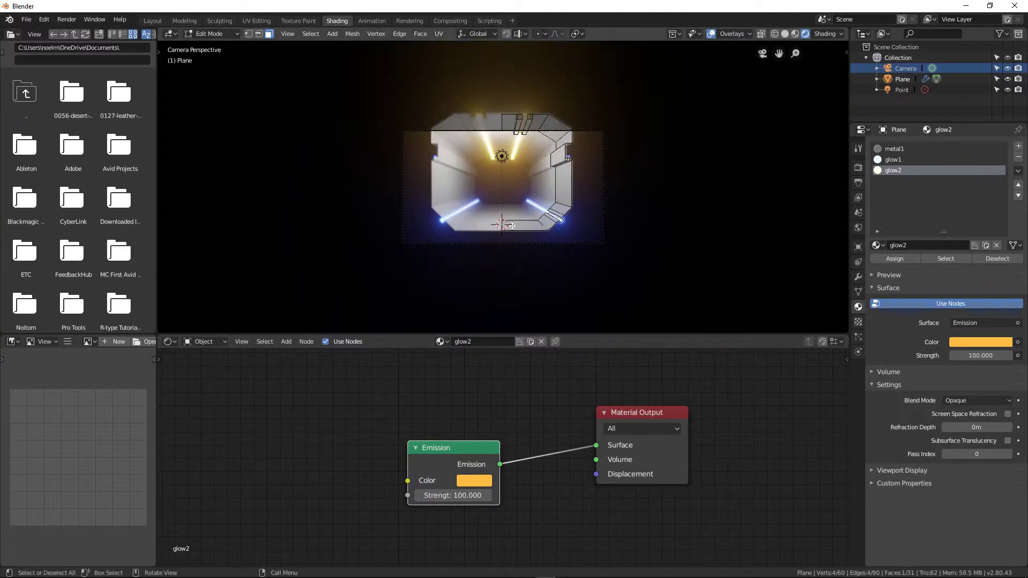
pyautogui.scroll(4, 512, 226)
pyautogui.scroll(-1, 514, 241)
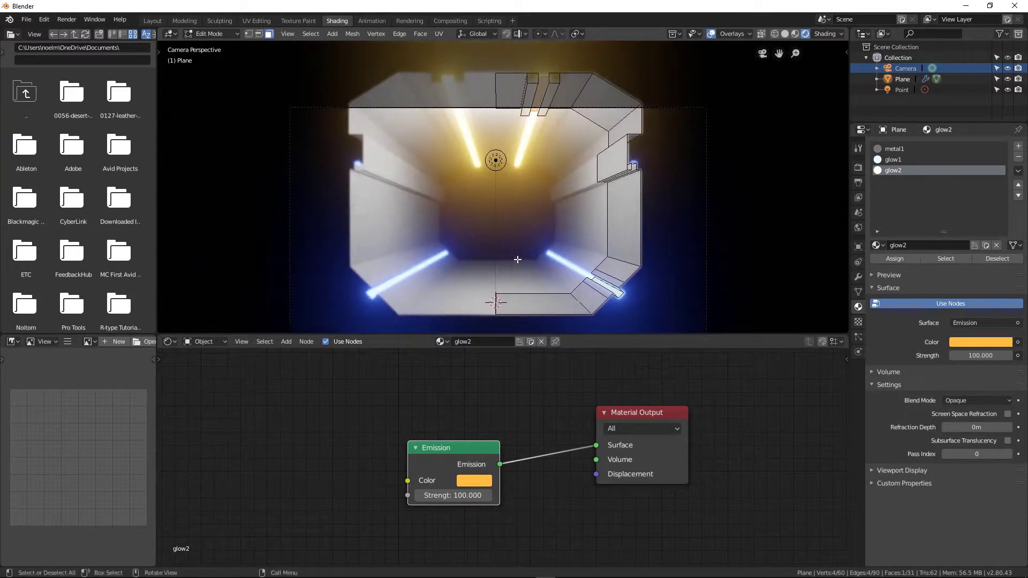
pyautogui.press('`')
pyautogui.click(671, 117)
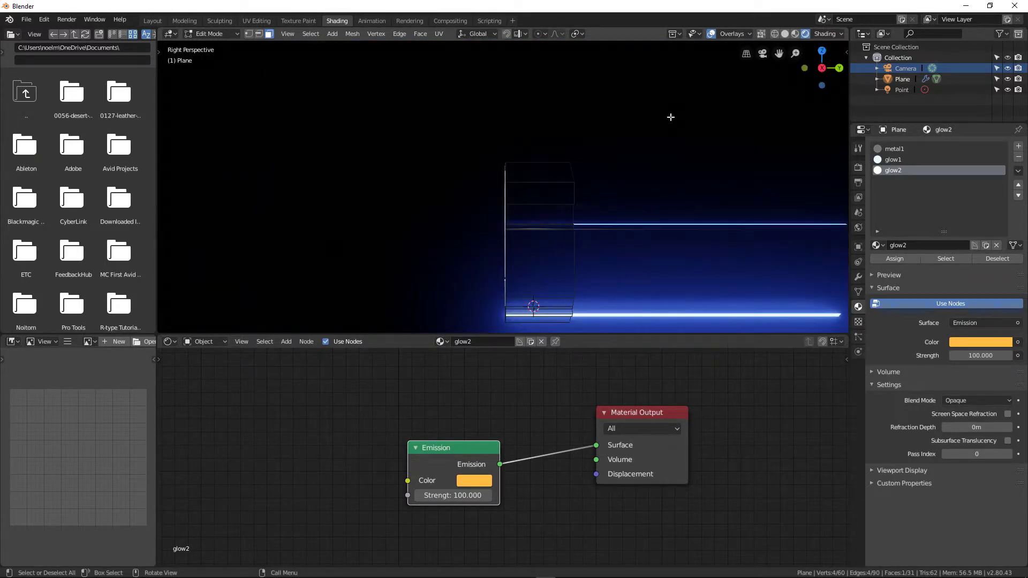
pyautogui.press('KP_0')
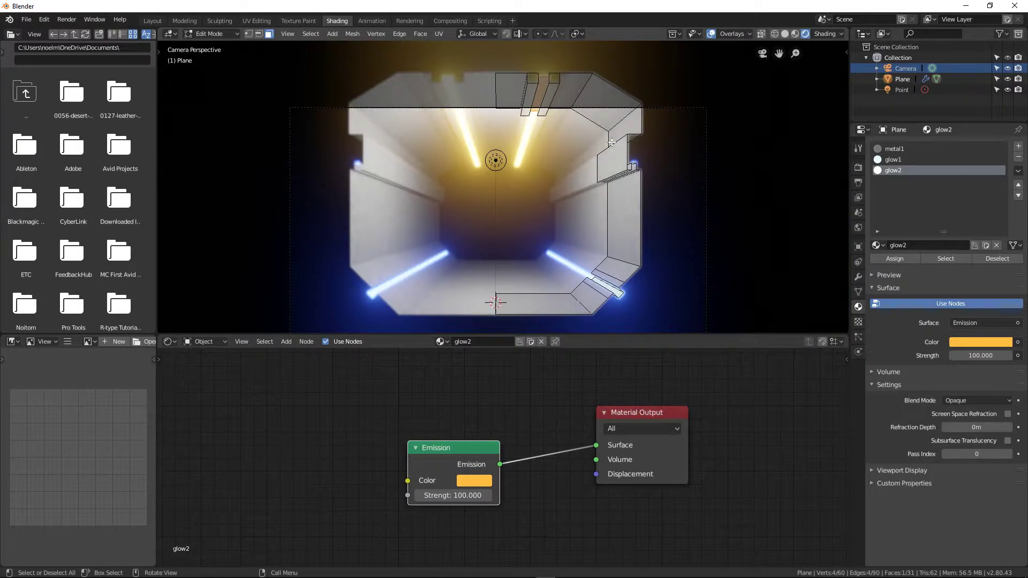
pyautogui.press('Tab')
pyautogui.click(667, 107)
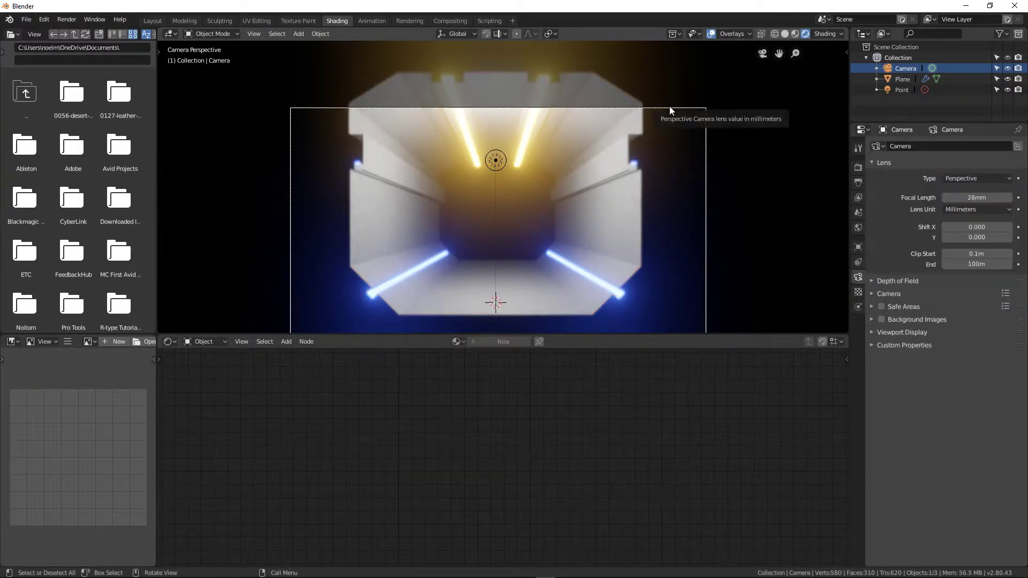
pyautogui.press('g')
pyautogui.click(663, 66)
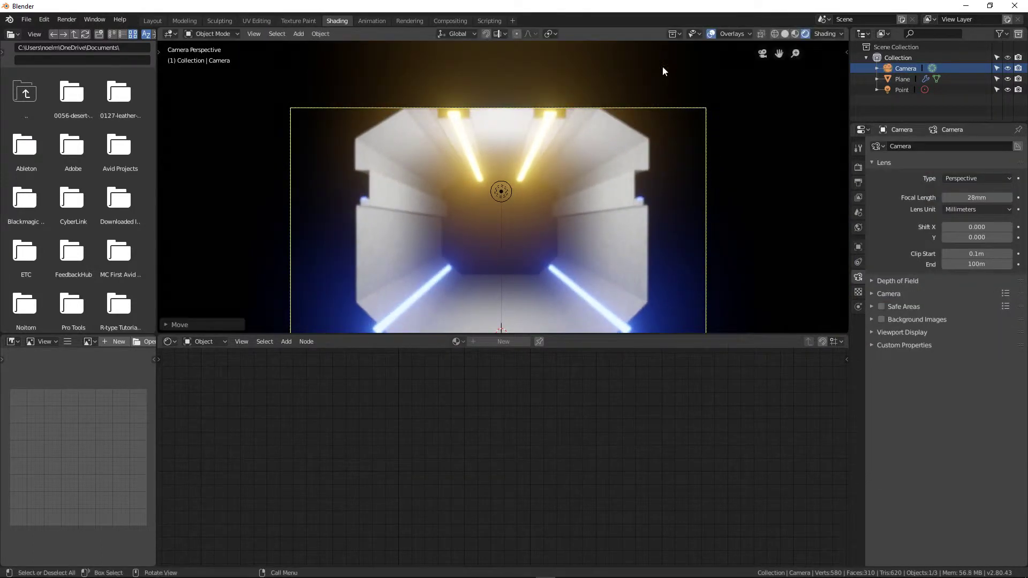
# - Tint the point light pale blue, with energy 2.2 and a radius of 1.58 m
pyautogui.scroll(-3, 523, 155)
pyautogui.click(463, 191)
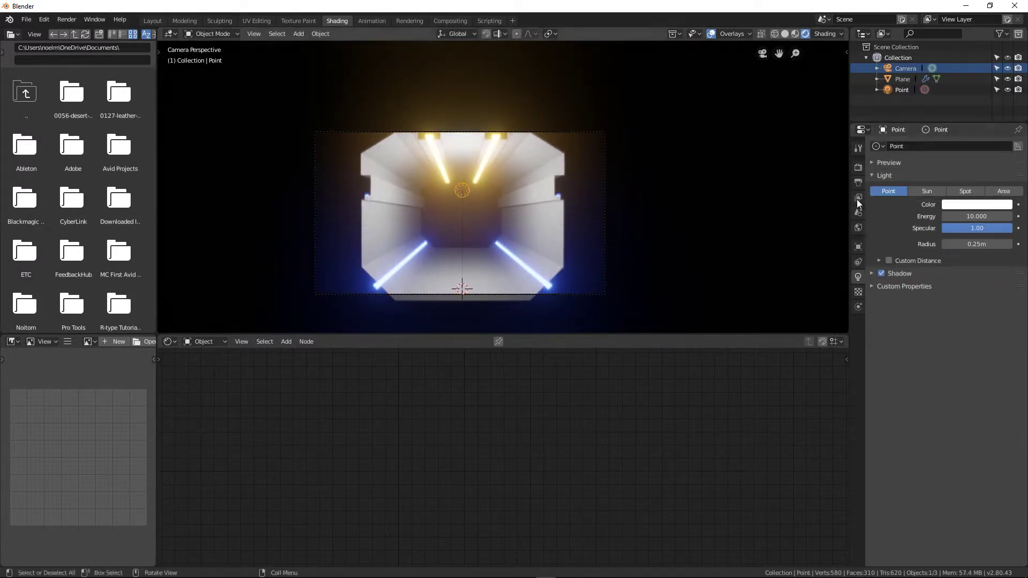
pyautogui.click(954, 205)
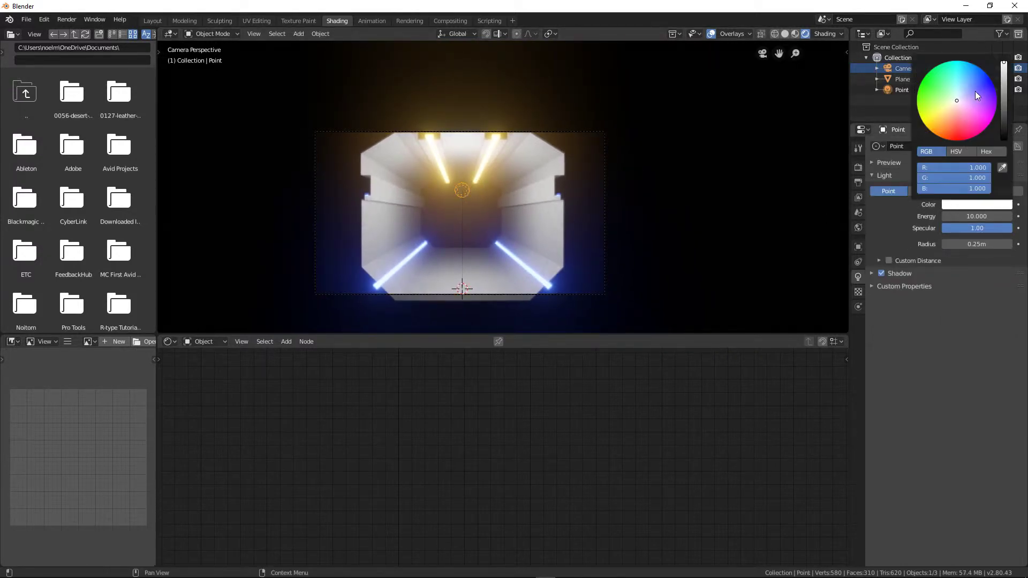
pyautogui.moveTo(976, 92); pyautogui.dragTo(970, 89)
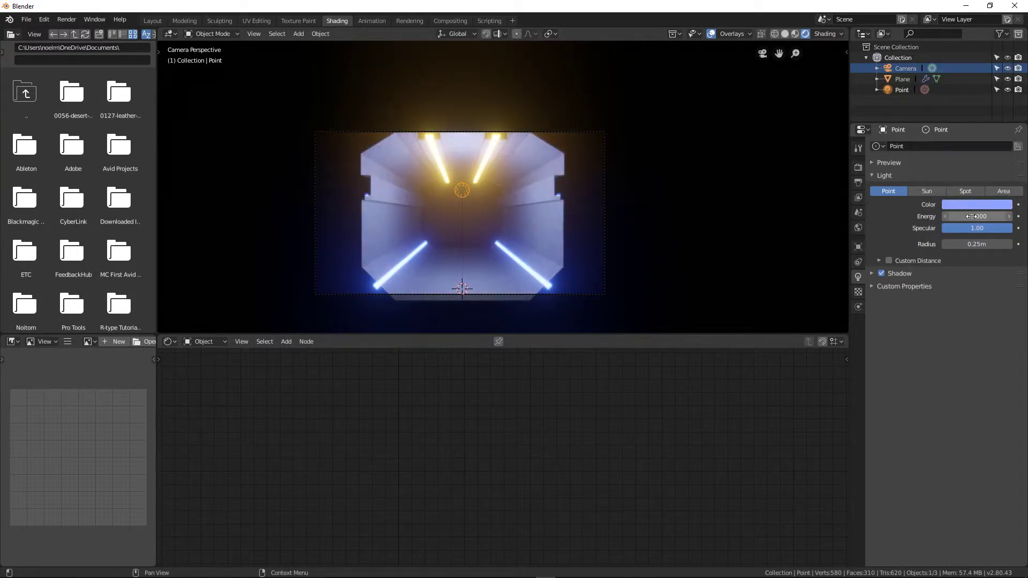
pyautogui.moveTo(976, 217); pyautogui.dragTo(932, 216)
pyautogui.moveTo(977, 216); pyautogui.dragTo(1019, 216)
pyautogui.moveTo(967, 244); pyautogui.dragTo(1002, 244)
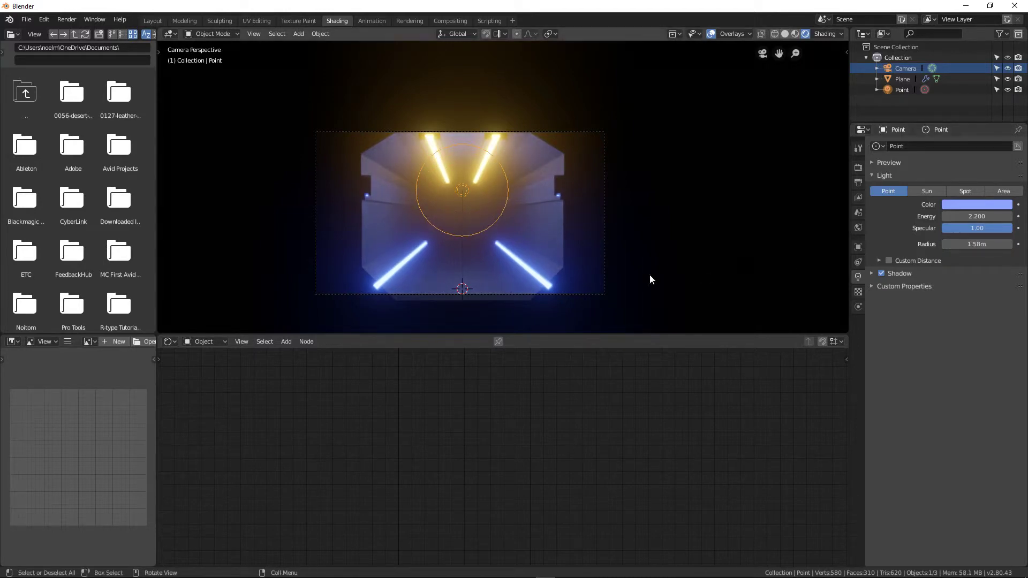
# - In the Modeling workspace, add a plain-axes empty at the world origin
pyautogui.scroll(3, 561, 236)
pyautogui.scroll(-1, 565, 233)
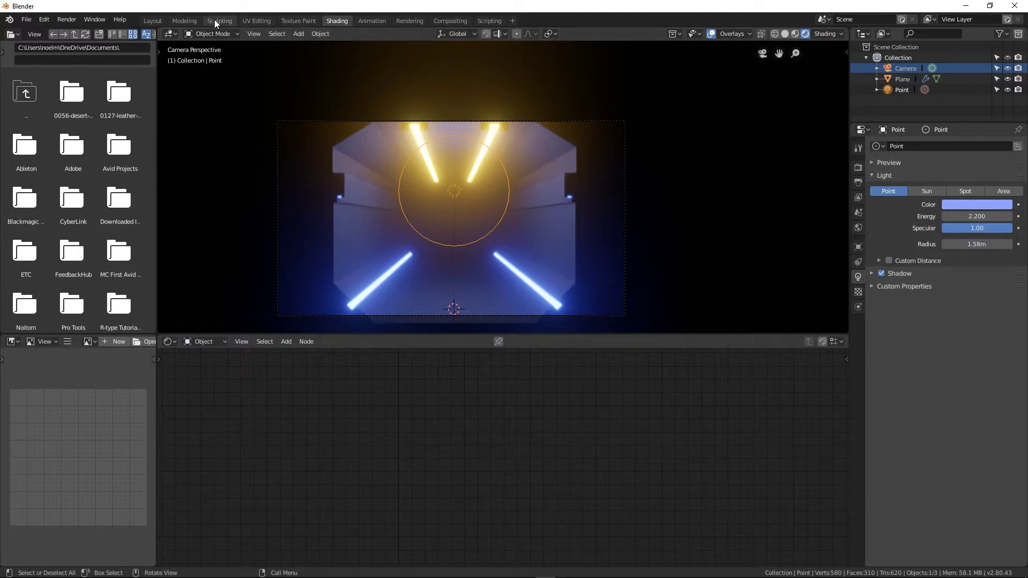
pyautogui.click(184, 20)
pyautogui.moveTo(294, 150)
pyautogui.mouseDown(button='middle')
pyautogui.moveTo(307, 323)
pyautogui.moveTo(372, 371)
pyautogui.mouseUp(button='middle')
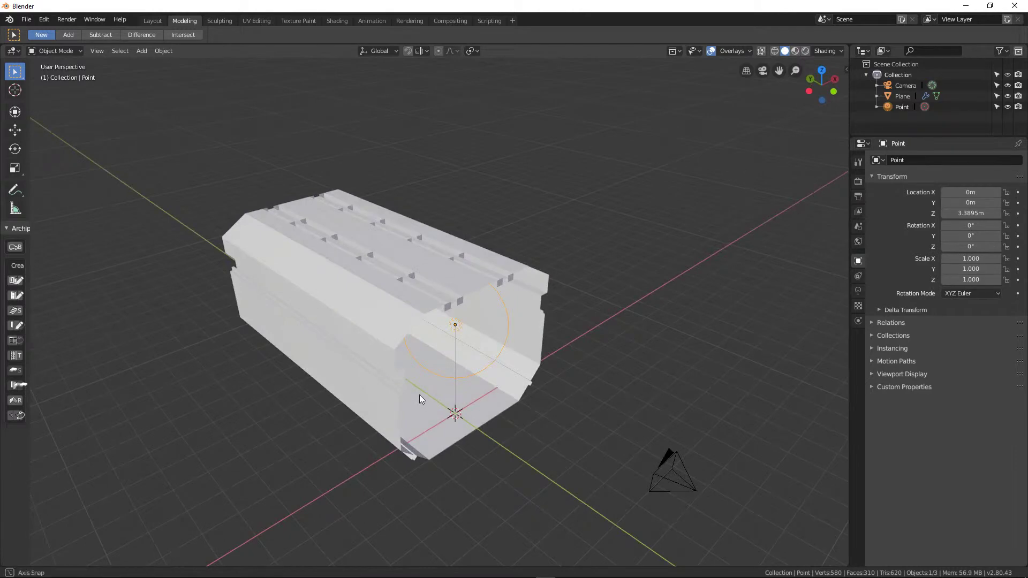
pyautogui.moveTo(419, 395); pyautogui.dragTo(300, 381, button='middle')
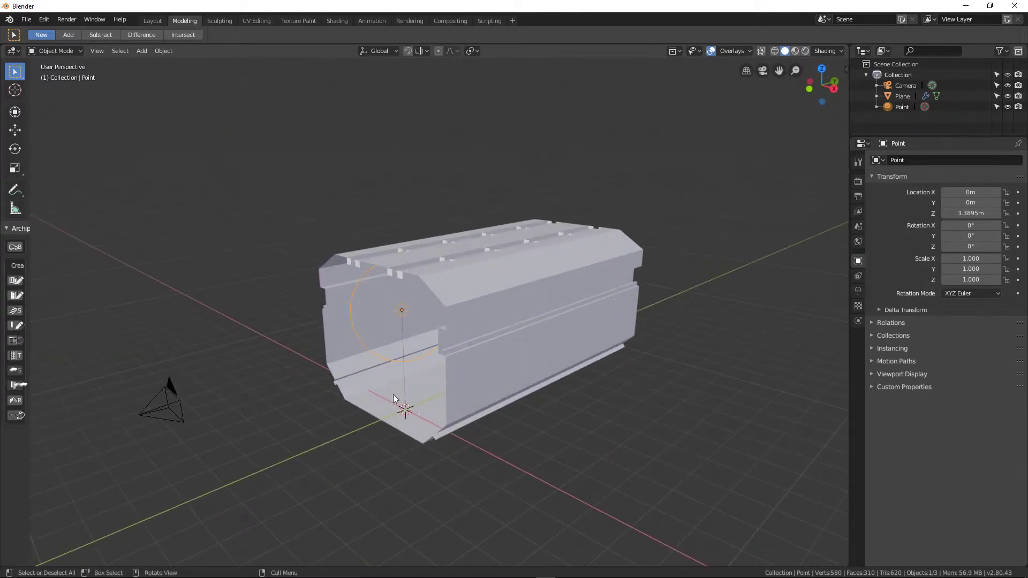
pyautogui.moveTo(394, 395); pyautogui.dragTo(409, 398, button='middle')
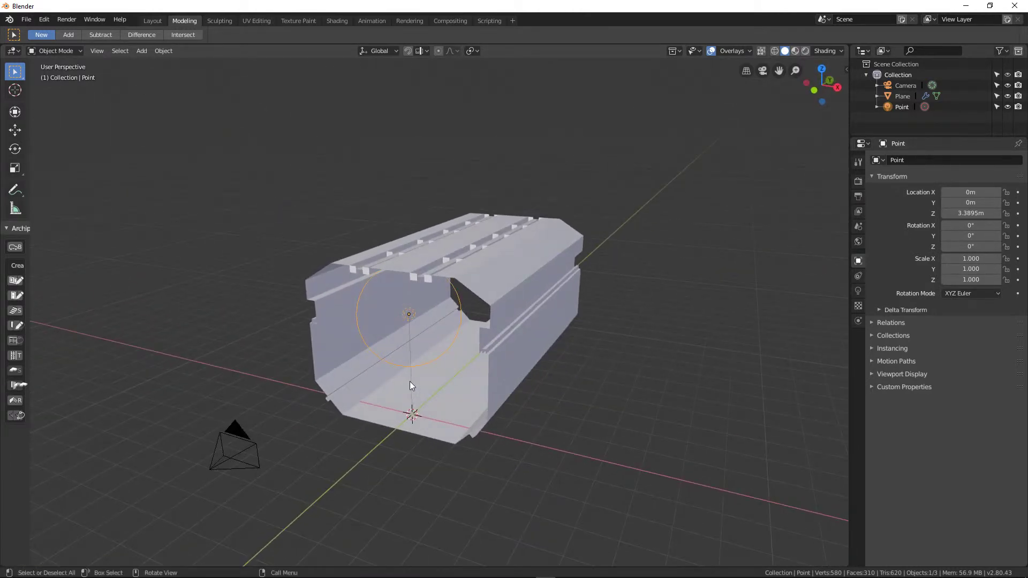
pyautogui.hotkey('shift', 'a')
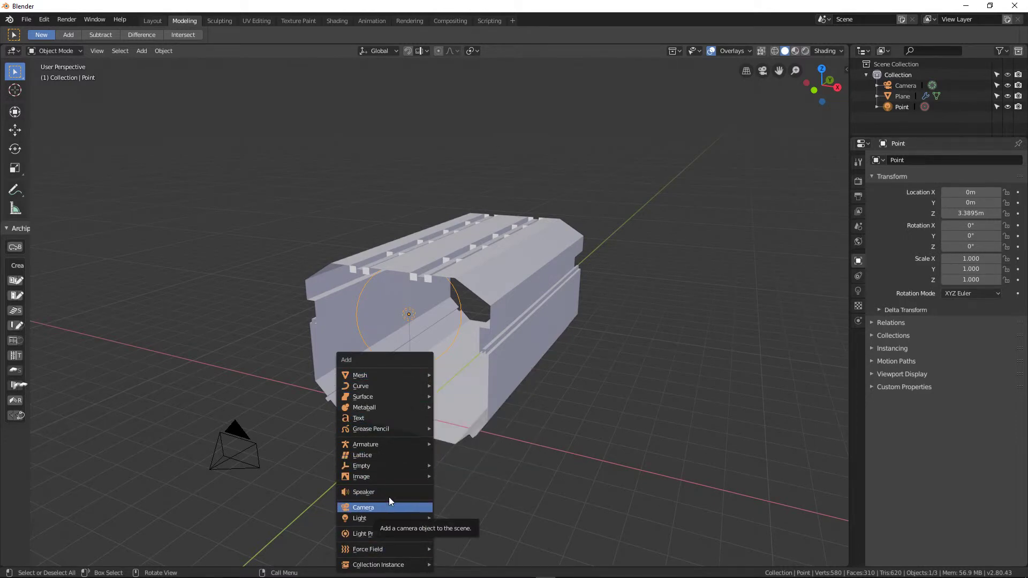
pyautogui.moveTo(387, 464)
pyautogui.click(452, 465)
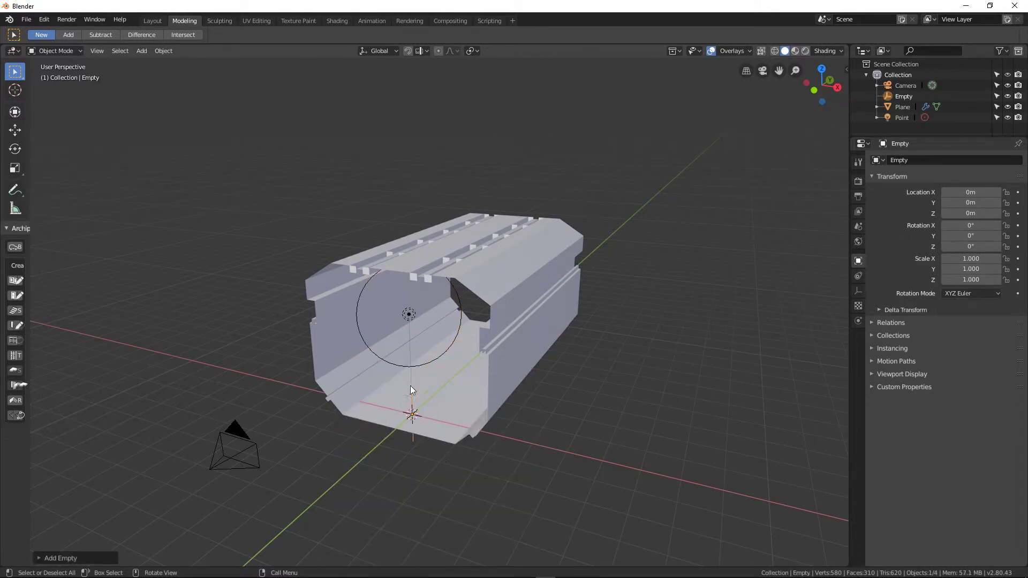
# - Move the empty about 4.63 m along Y into the corridor and raise it about 1.89 m along Z
pyautogui.press('g')
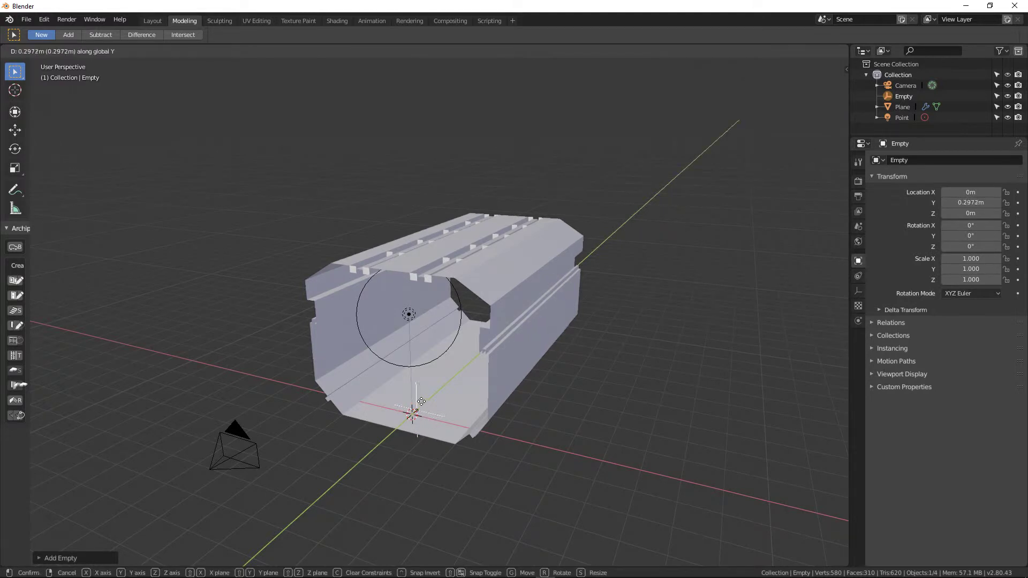
pyautogui.press('y')
pyautogui.click(481, 361)
pyautogui.press('g')
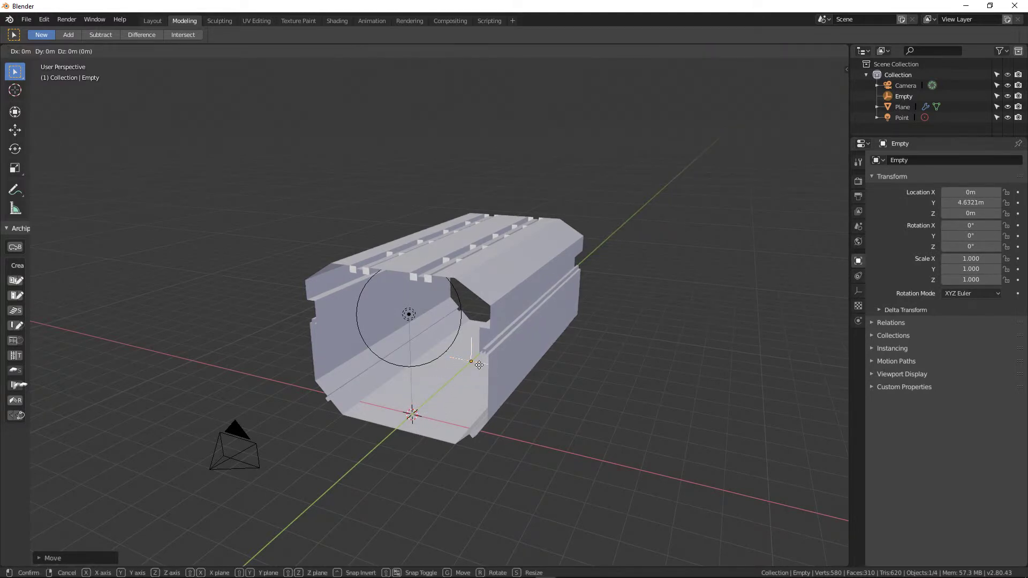
pyautogui.press('z')
pyautogui.click(474, 345)
# - Rename the empty to focus and the corridor mesh to walls
pyautogui.moveTo(474, 345); pyautogui.dragTo(621, 300, button='middle')
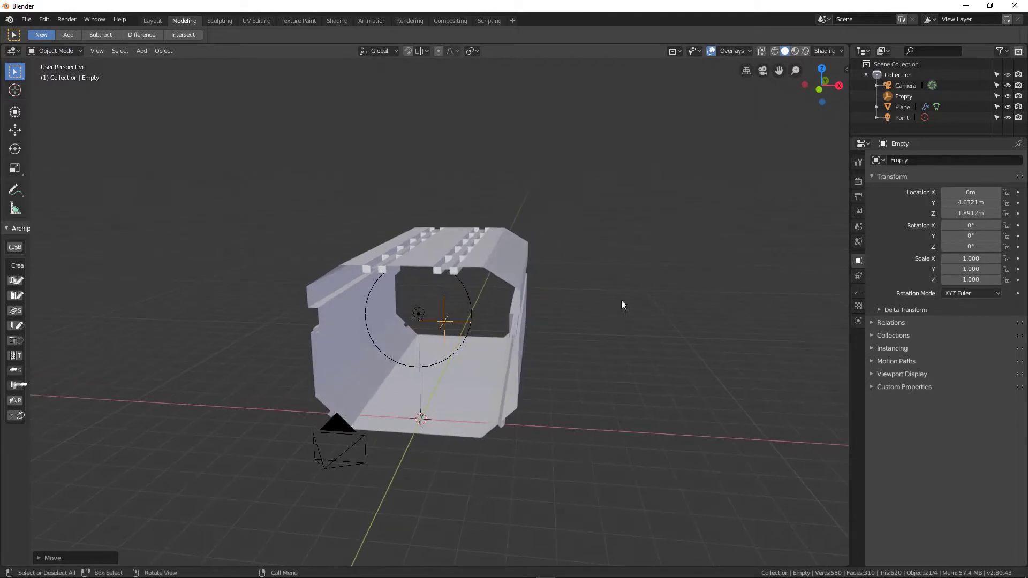
pyautogui.click(920, 161)
pyautogui.write('focus')
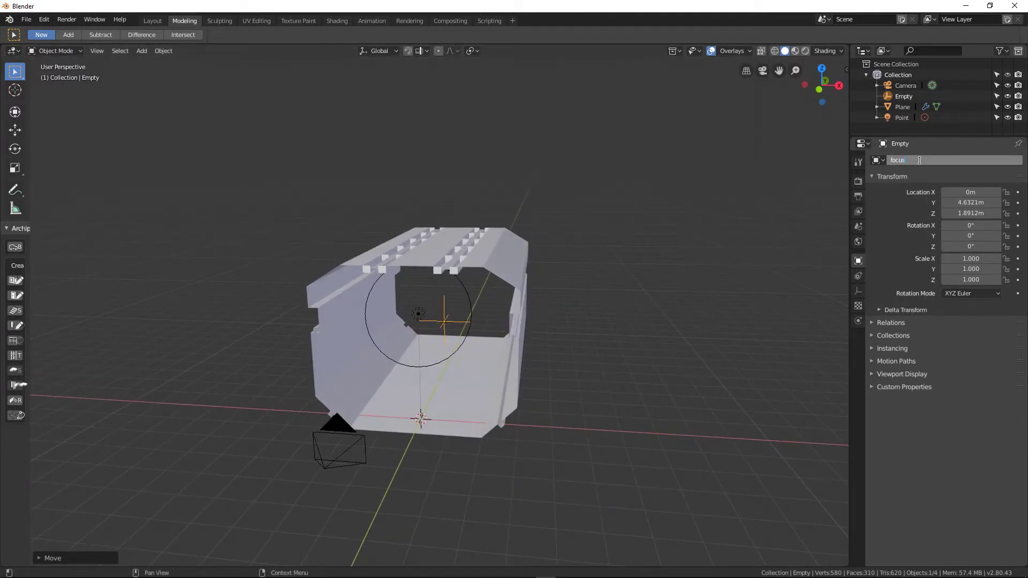
pyautogui.press('Return')
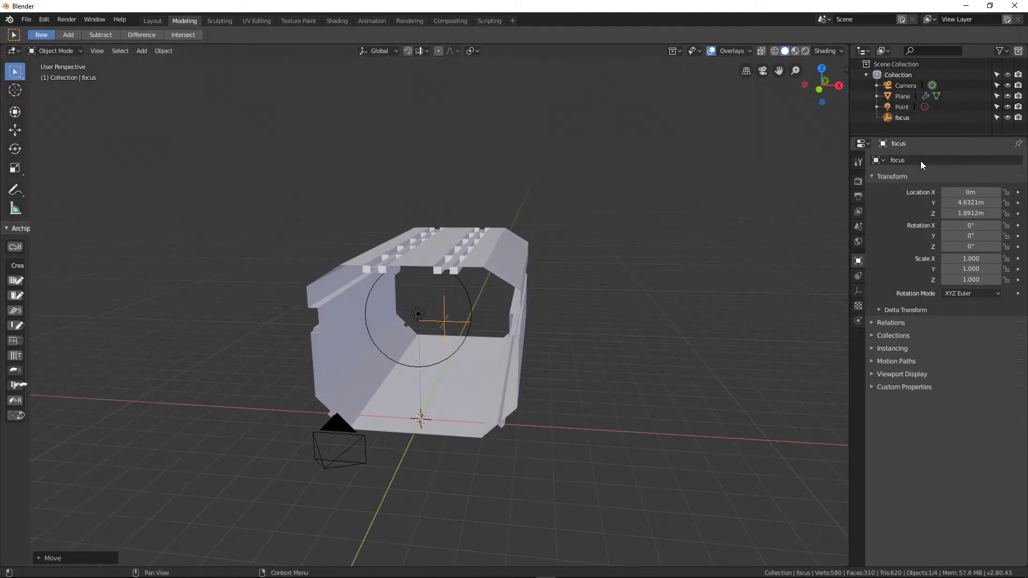
pyautogui.click(903, 96)
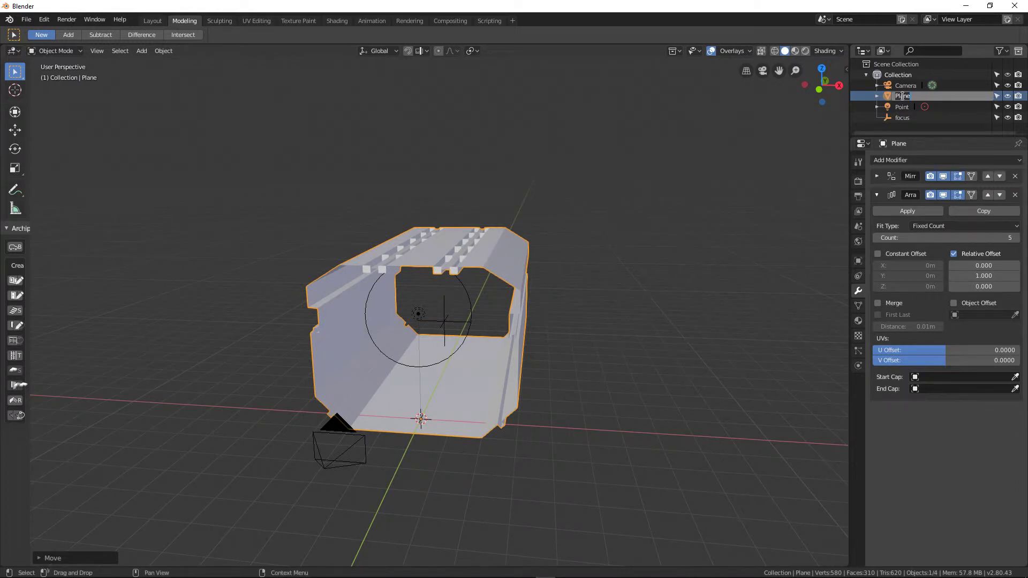
pyautogui.write('walls')
pyautogui.press('Return')
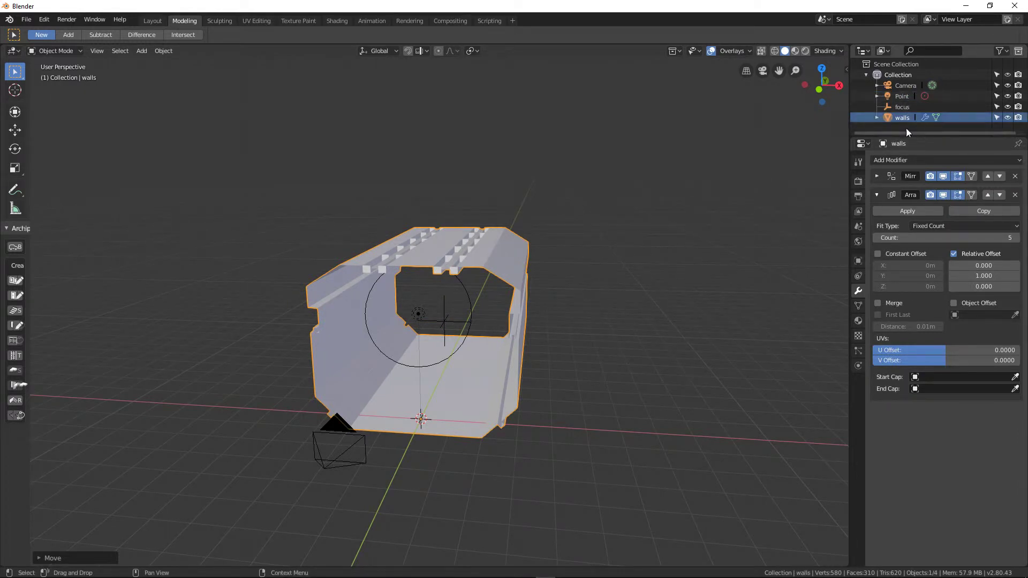
# - Set the camera's depth of field to focus on the focus empty
pyautogui.click(908, 88)
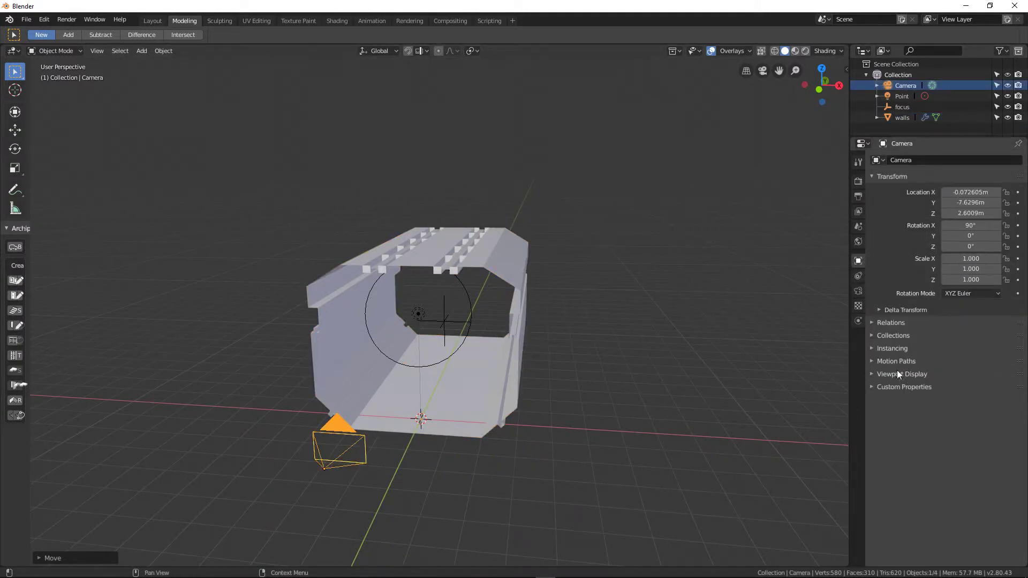
pyautogui.click(859, 181)
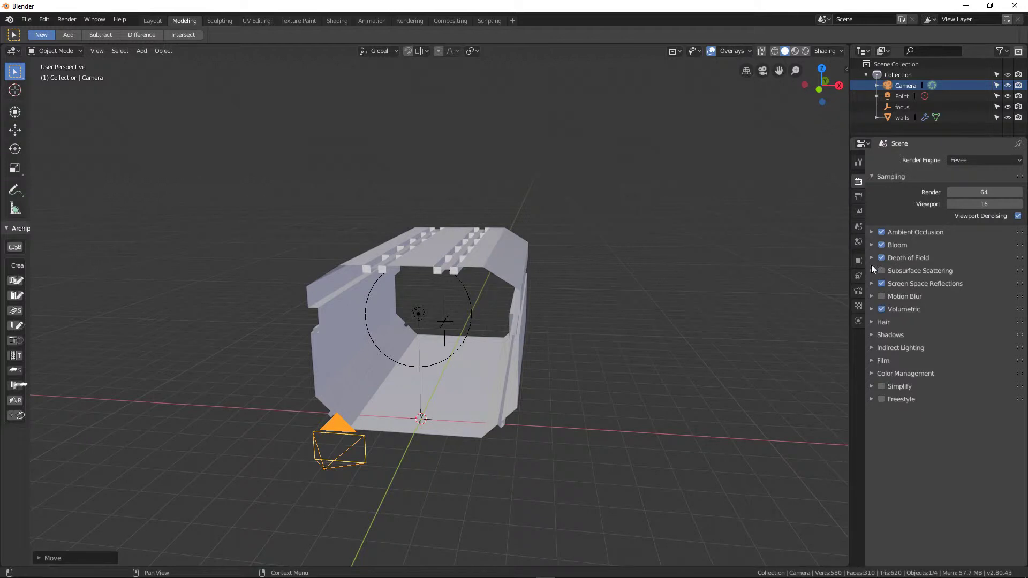
pyautogui.click(859, 291)
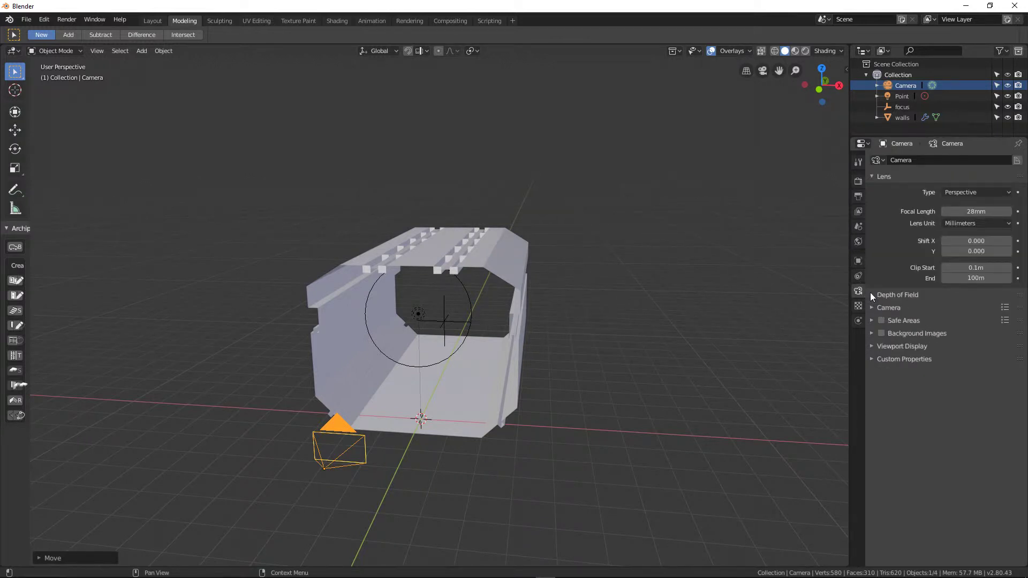
pyautogui.click(872, 295)
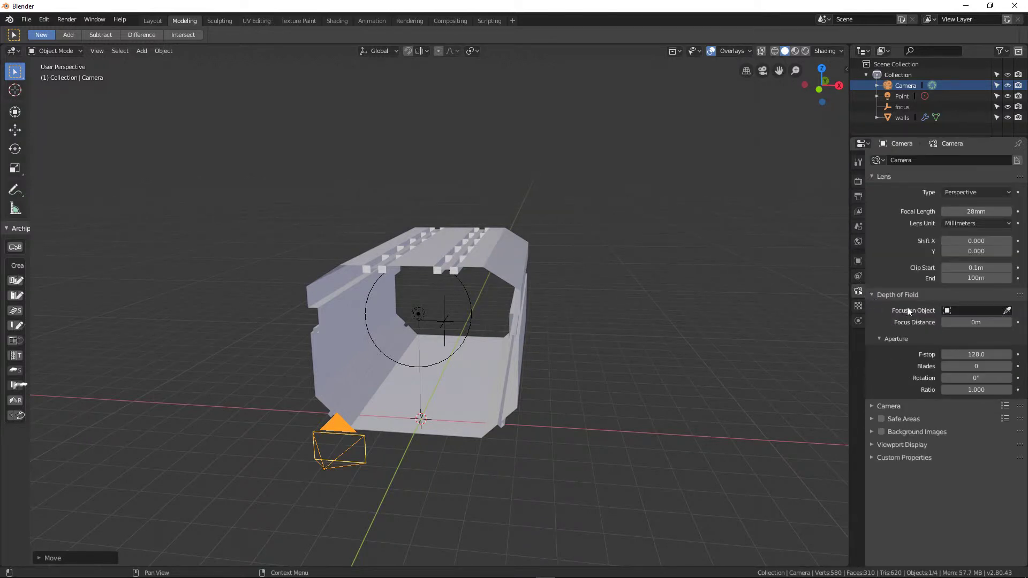
pyautogui.click(953, 311)
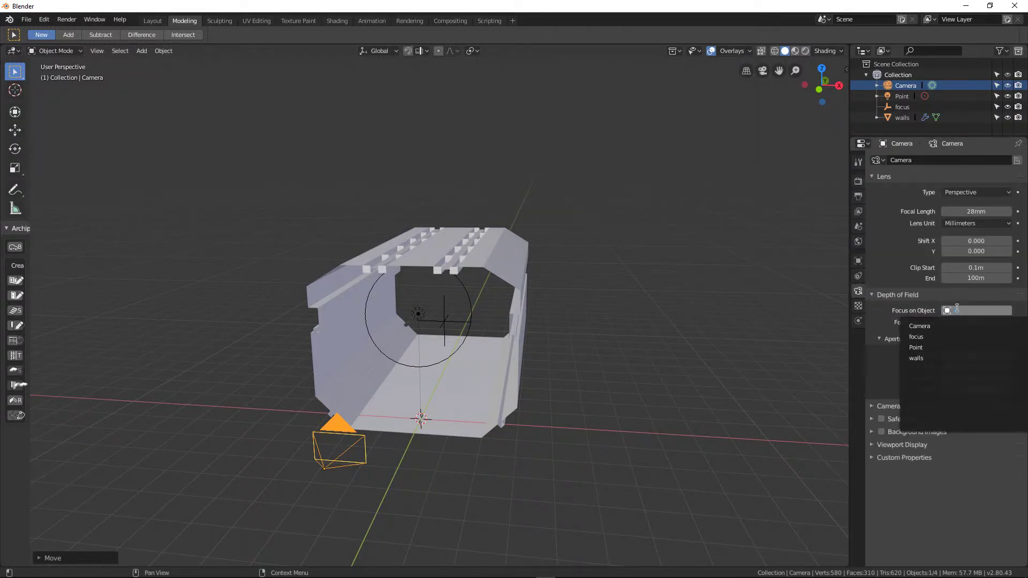
pyautogui.click(938, 336)
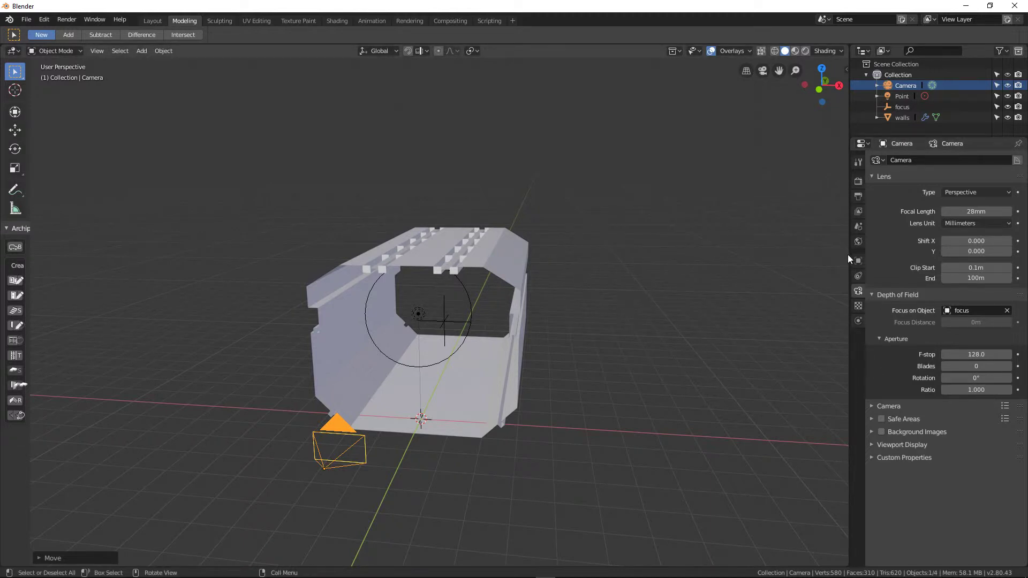
pyautogui.moveTo(849, 253); pyautogui.dragTo(768, 277)
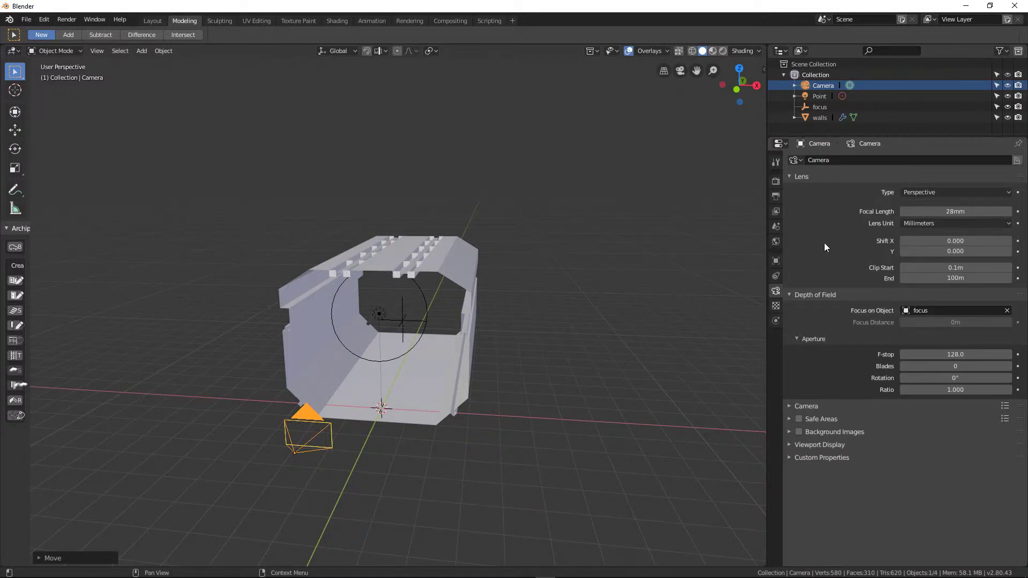
# - In the Shading workspace, enlarge the 3D viewport and set the camera's depth-of-field F-stop to 0.1
pyautogui.click(337, 20)
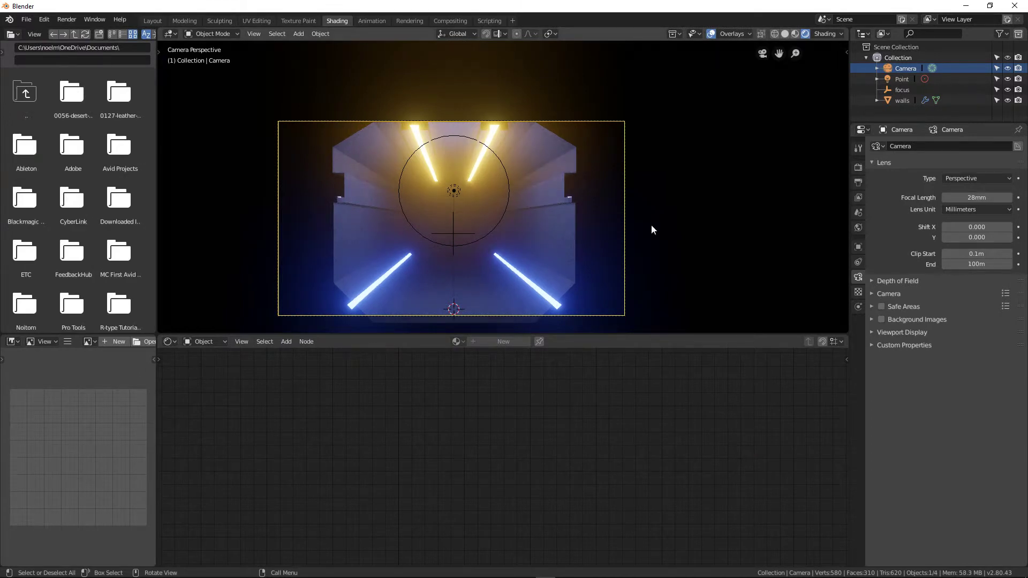
pyautogui.click(872, 281)
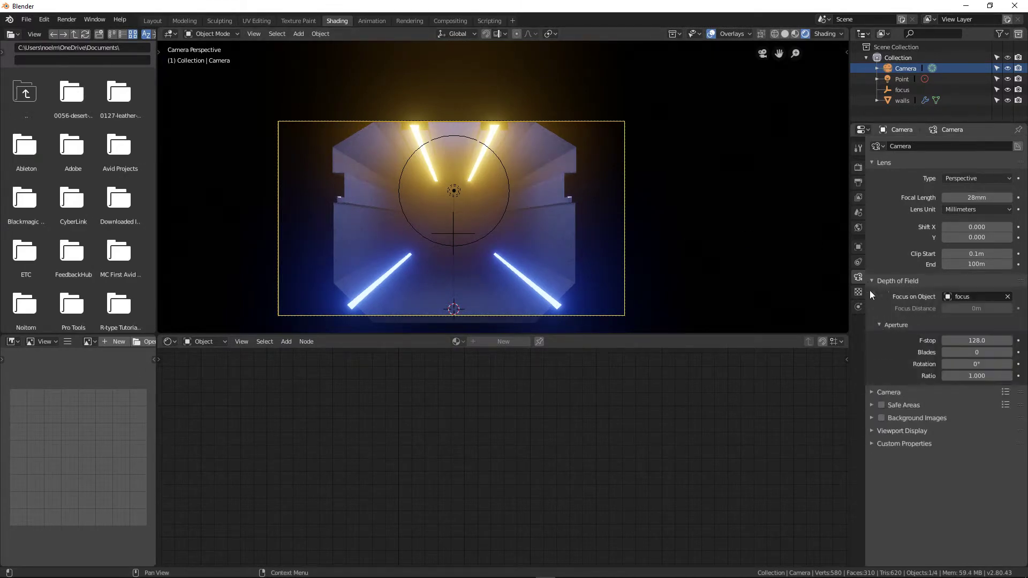
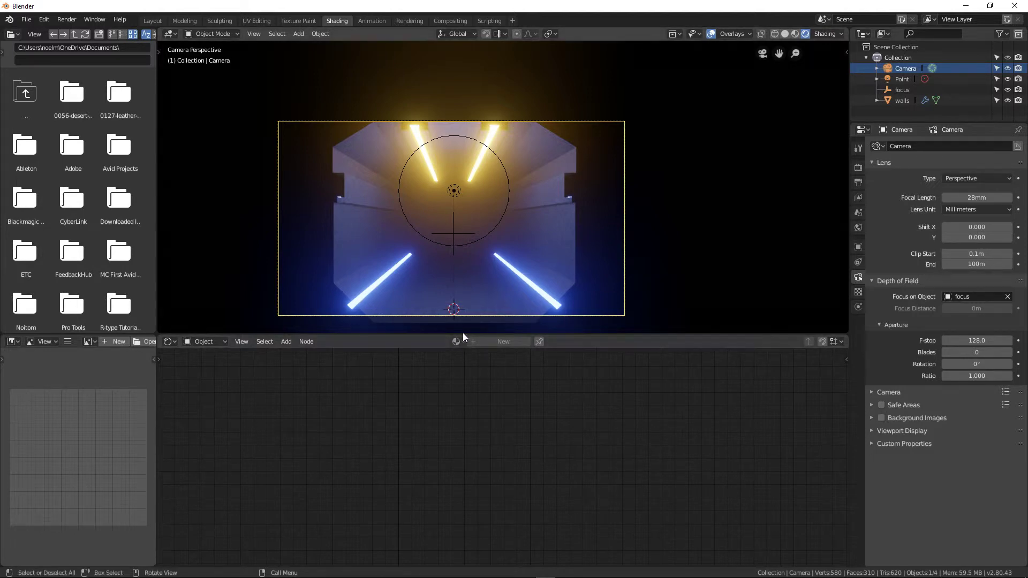
pyautogui.moveTo(462, 335); pyautogui.dragTo(436, 499)
pyautogui.scroll(3, 464, 380)
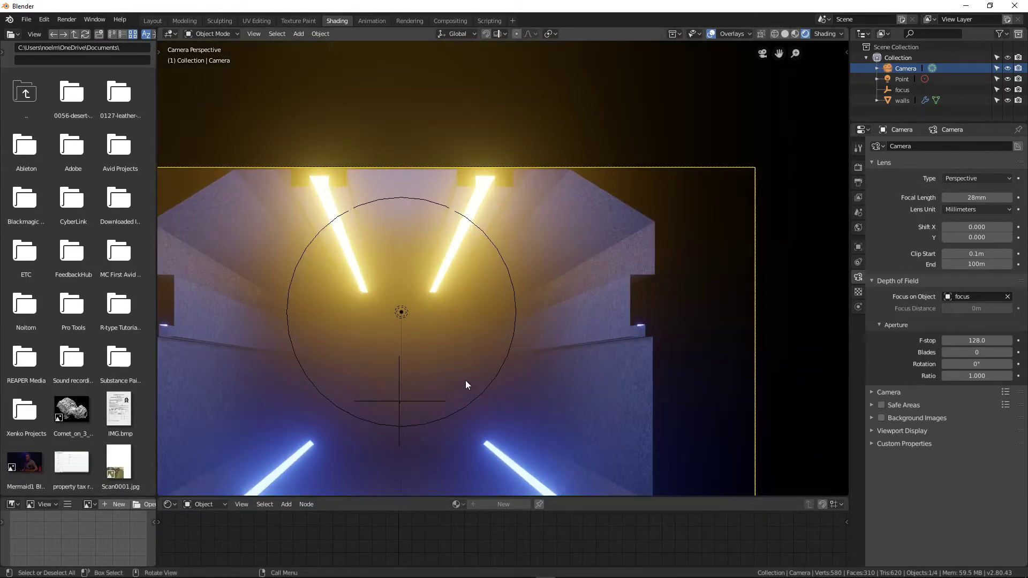
pyautogui.press('Home')
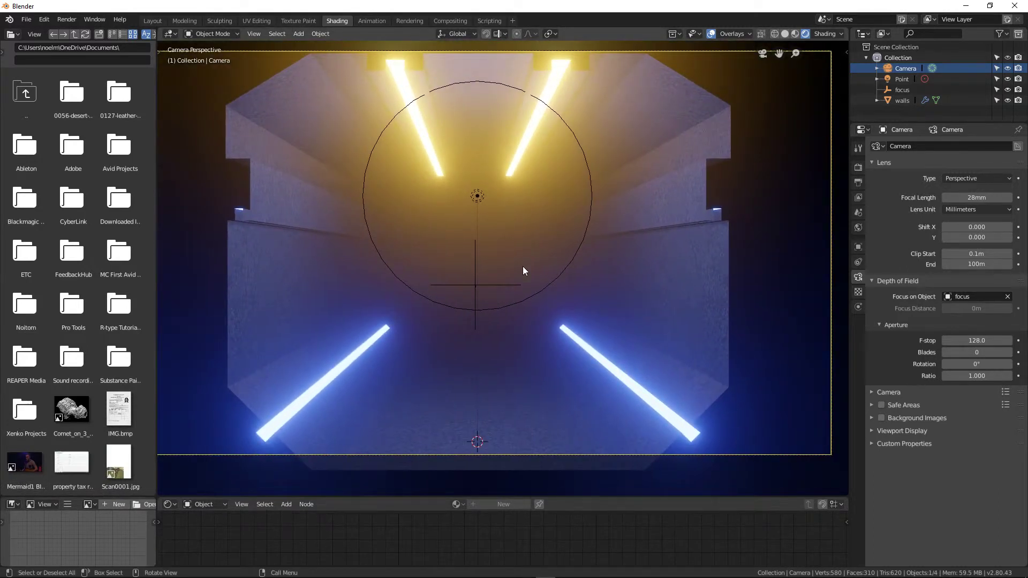
pyautogui.click(973, 342)
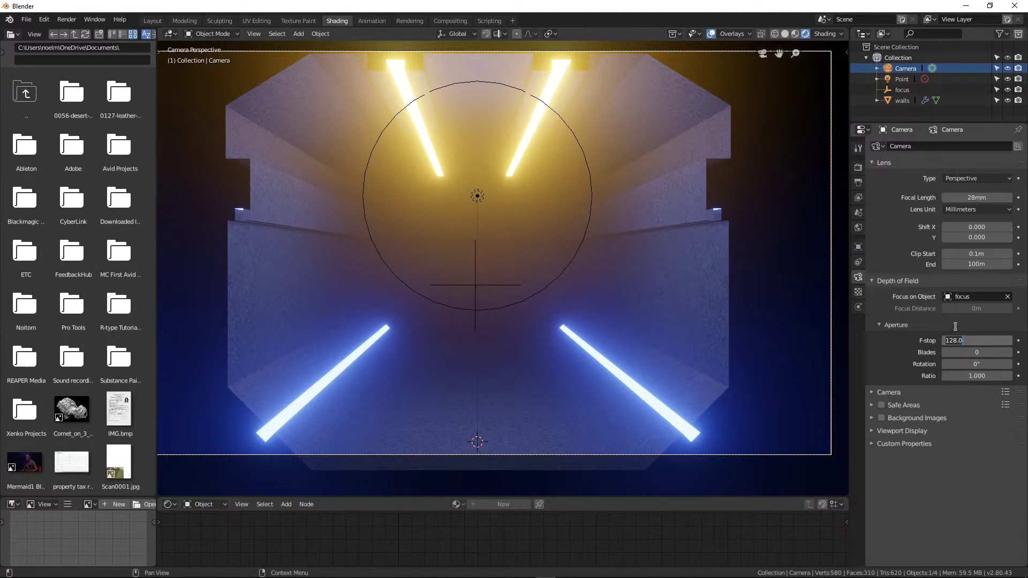
pyautogui.write('.1')
pyautogui.press('Return')
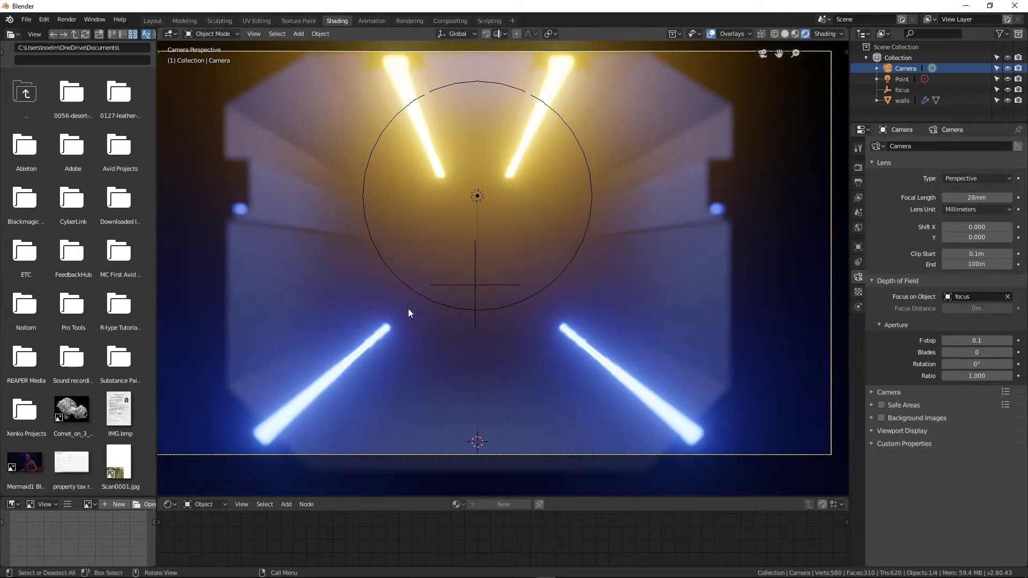
# - Shift the focus empty back and forth along Y to test the blur, leaving it deeper in the corridor
pyautogui.click(480, 282)
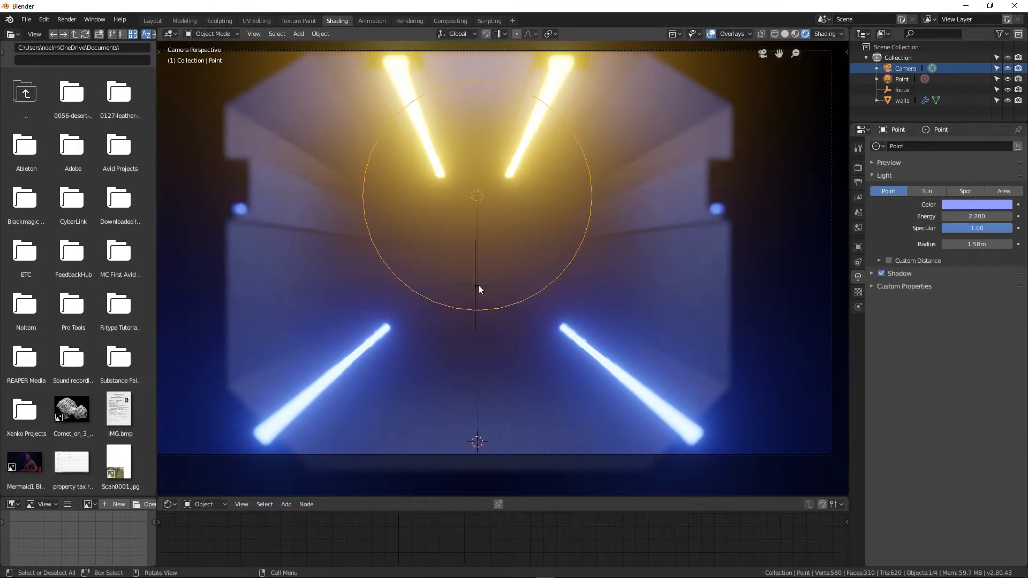
pyautogui.press('g')
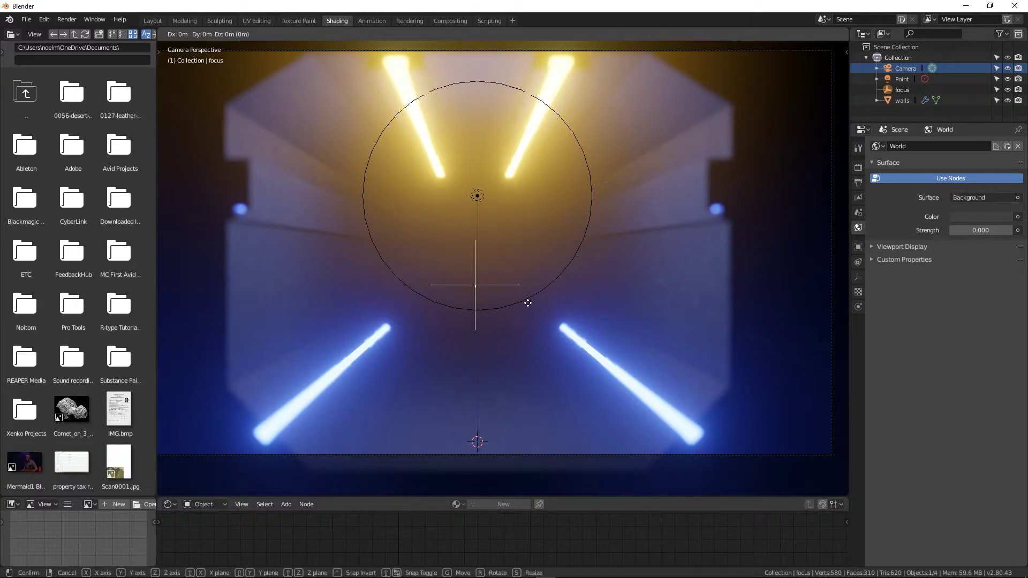
pyautogui.press('y')
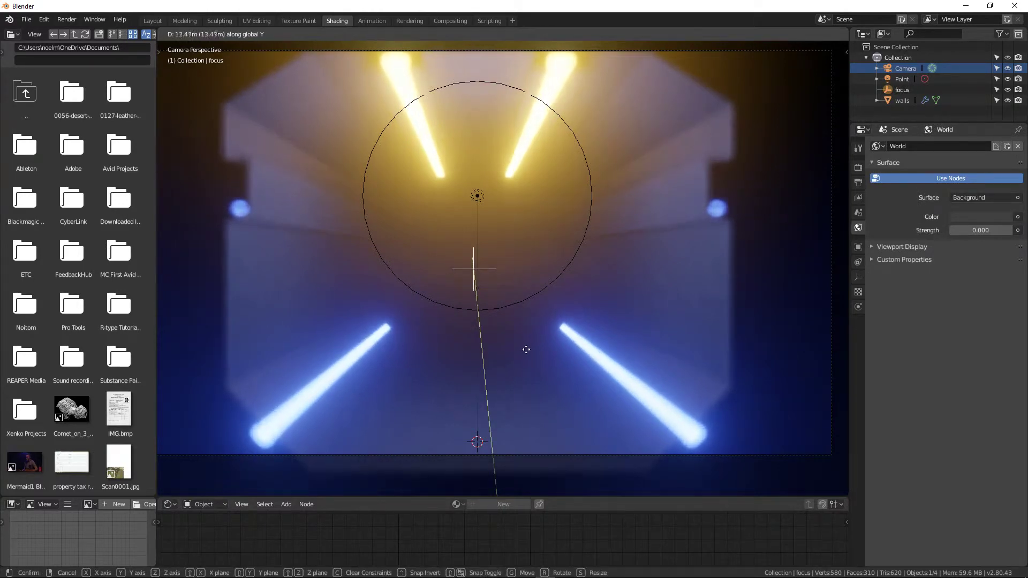
pyautogui.click(521, 272)
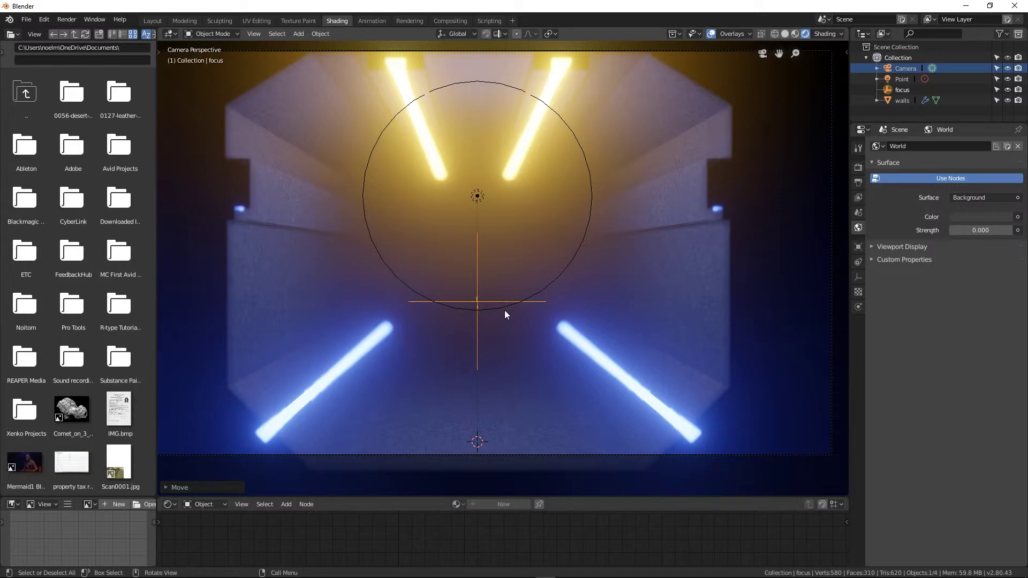
pyautogui.press('g')
pyautogui.press('y')
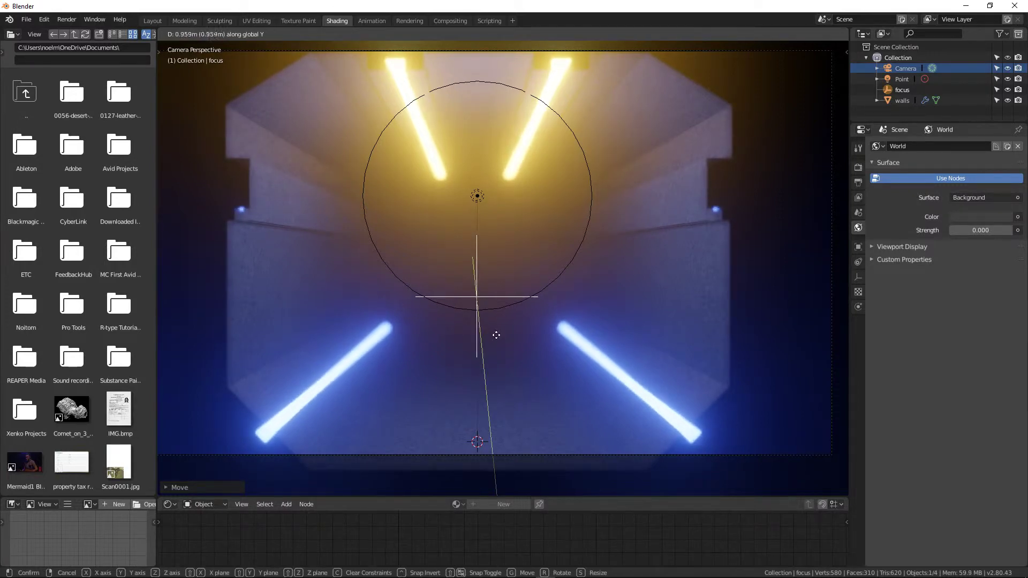
pyautogui.click(495, 290)
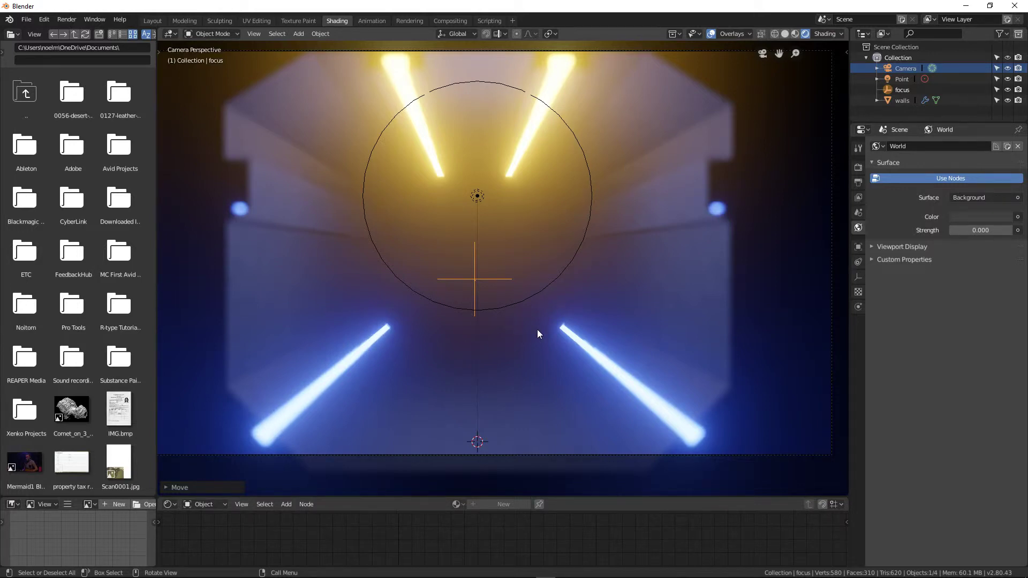
# - Snap the 3D cursor to the focus empty
pyautogui.scroll(-3, 579, 278)
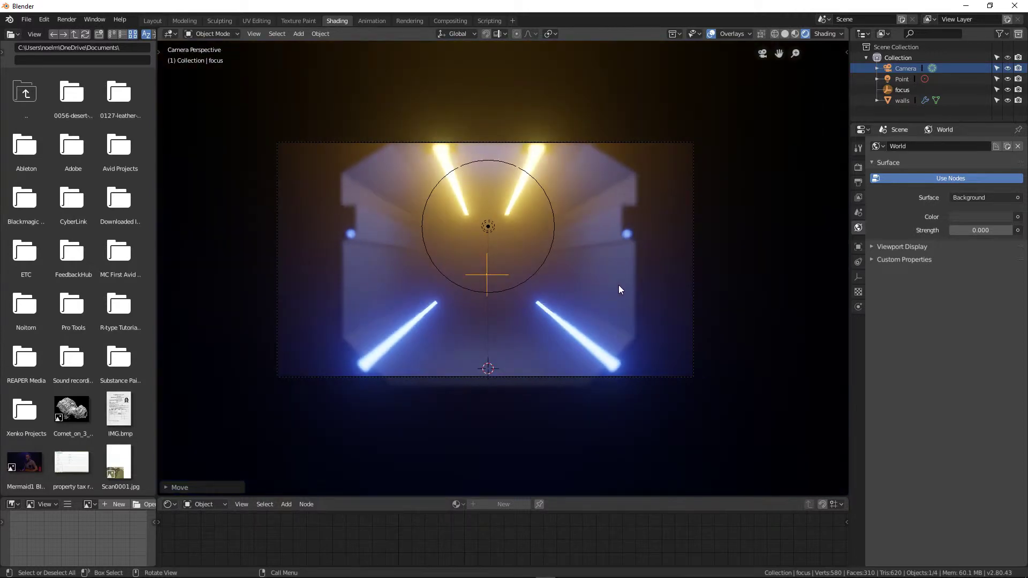
pyautogui.moveTo(618, 285); pyautogui.dragTo(565, 267, button='middle')
pyautogui.scroll(-5, 586, 294)
pyautogui.press('KP_0')
pyautogui.scroll(2, 502, 282)
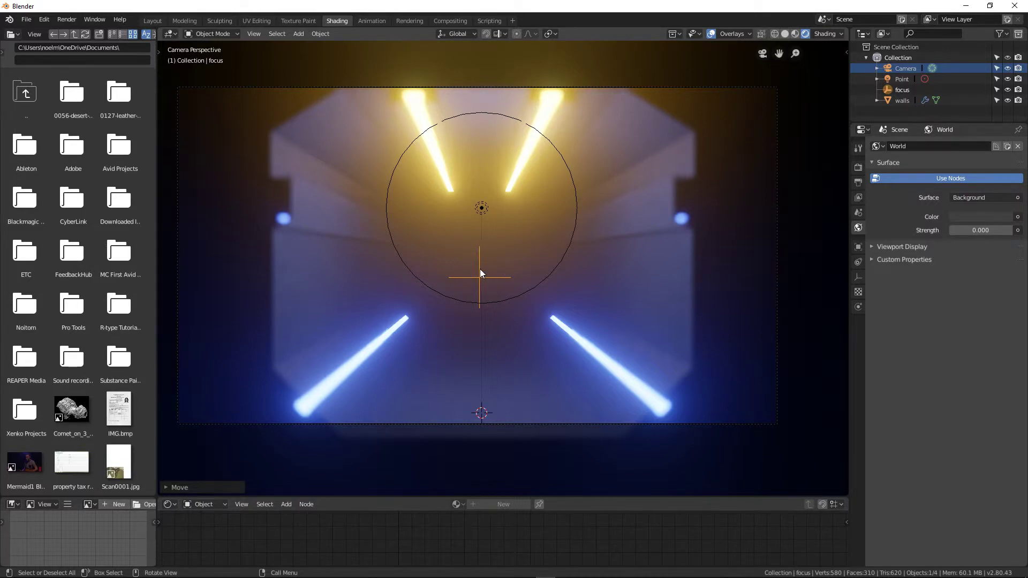
pyautogui.rightClick(497, 299)
pyautogui.hotkey('shift', 's')
pyautogui.click(492, 368)
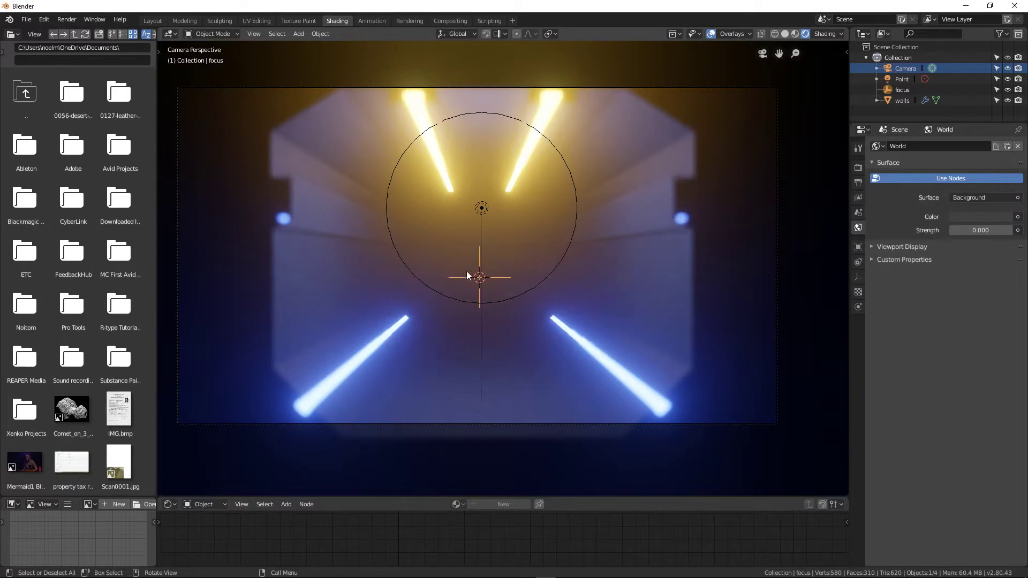
# - Add a cube at the 3D cursor and lower it along Z to the corridor floor
pyautogui.hotkey('shift', 'a')
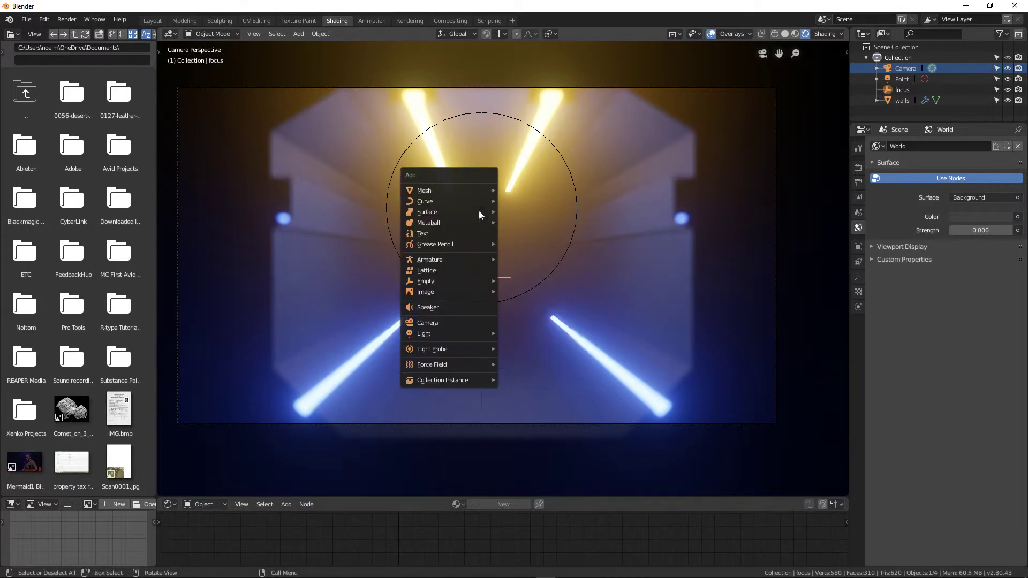
pyautogui.moveTo(481, 189)
pyautogui.click(523, 201)
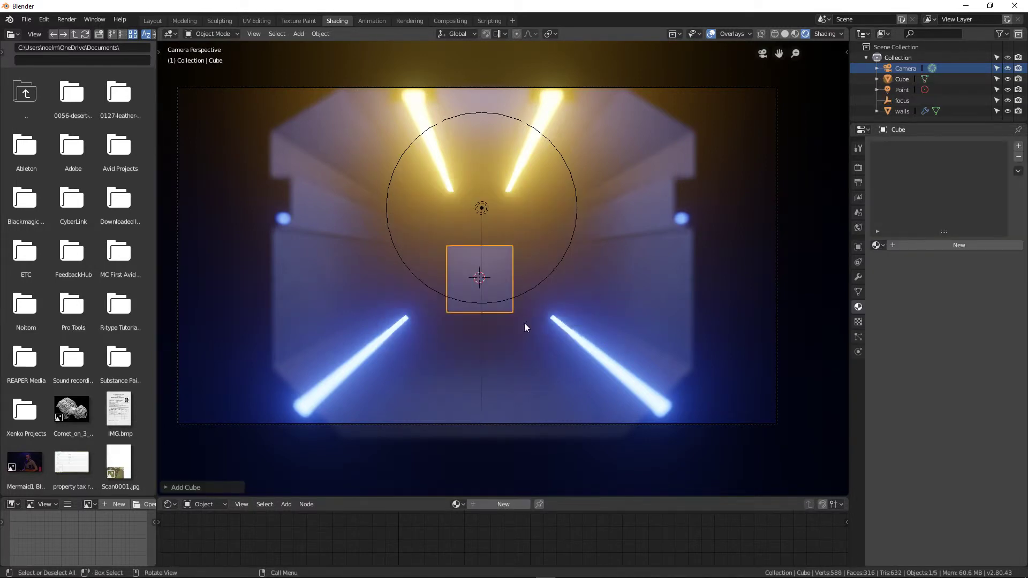
pyautogui.press('g')
pyautogui.press('z')
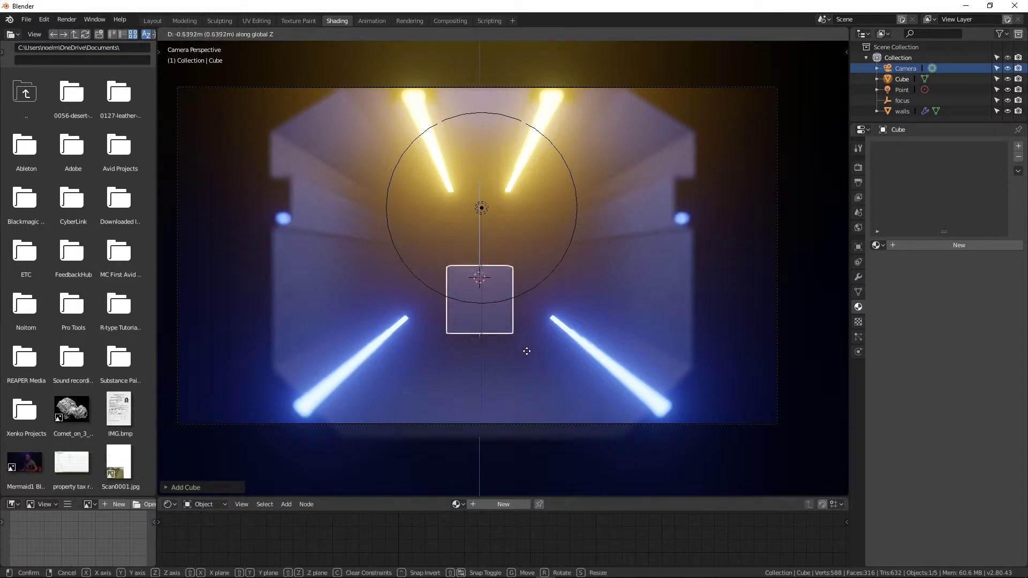
pyautogui.click(526, 360)
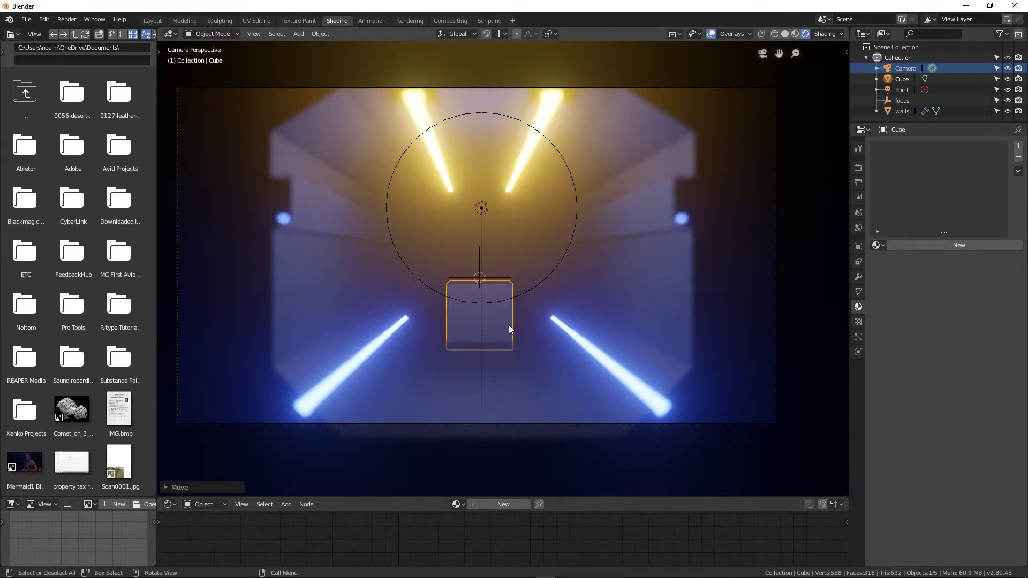
# - Move the focus empty about 11.24 m along Y toward the camera, then back to the front of the cube
pyautogui.scroll(1, 509, 326)
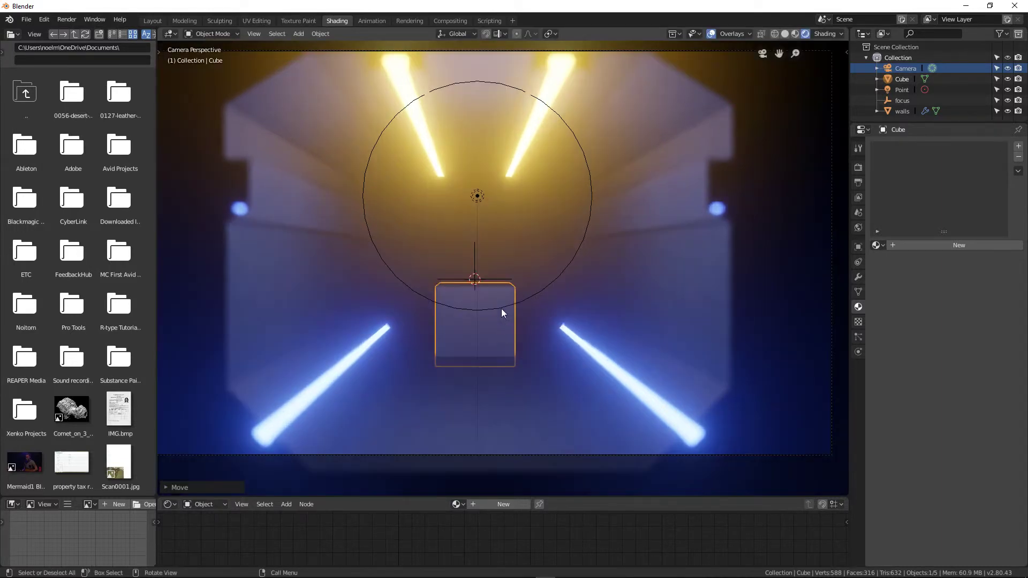
pyautogui.click(473, 272)
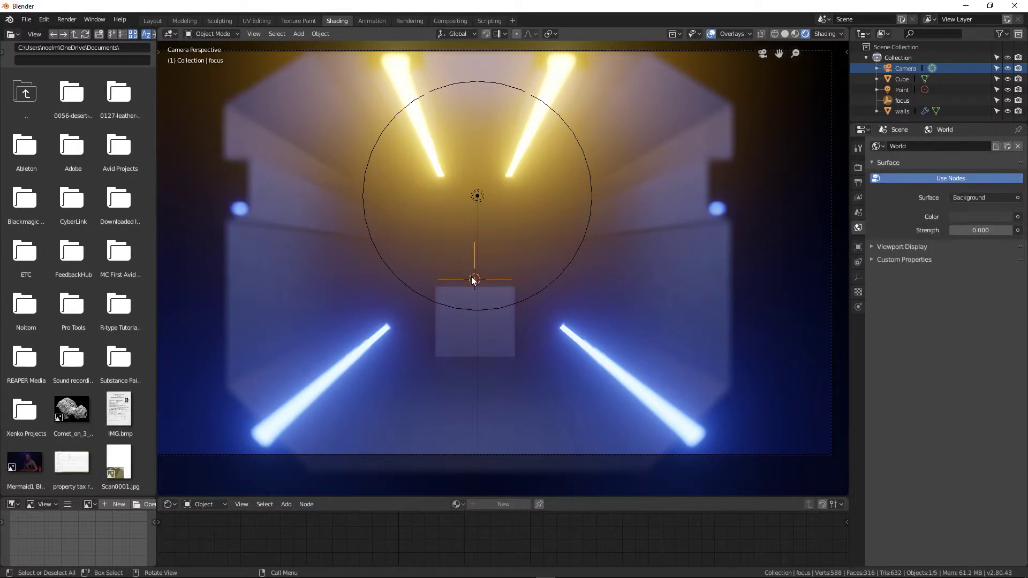
pyautogui.press('g')
pyautogui.press('y')
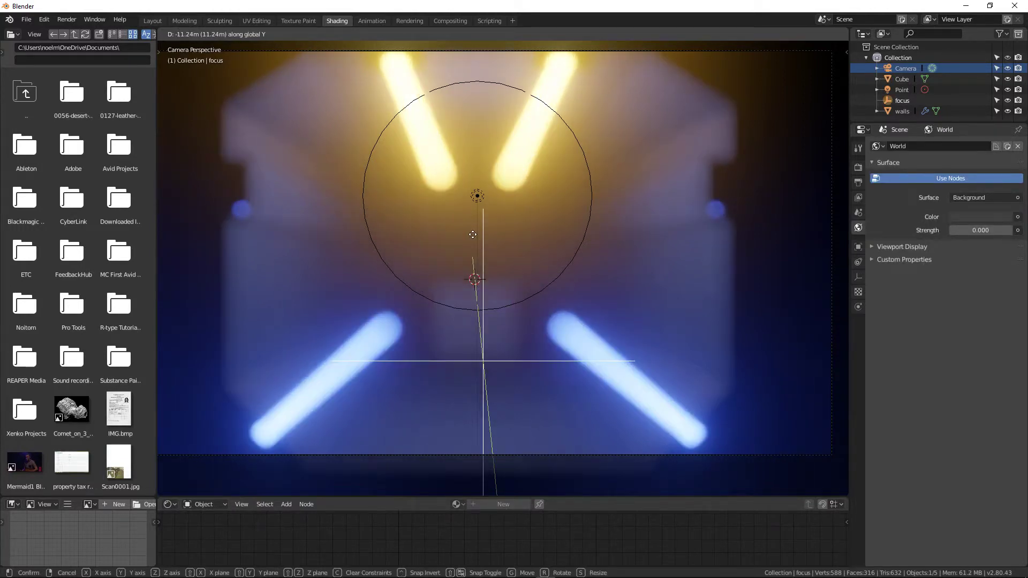
pyautogui.click(452, 331)
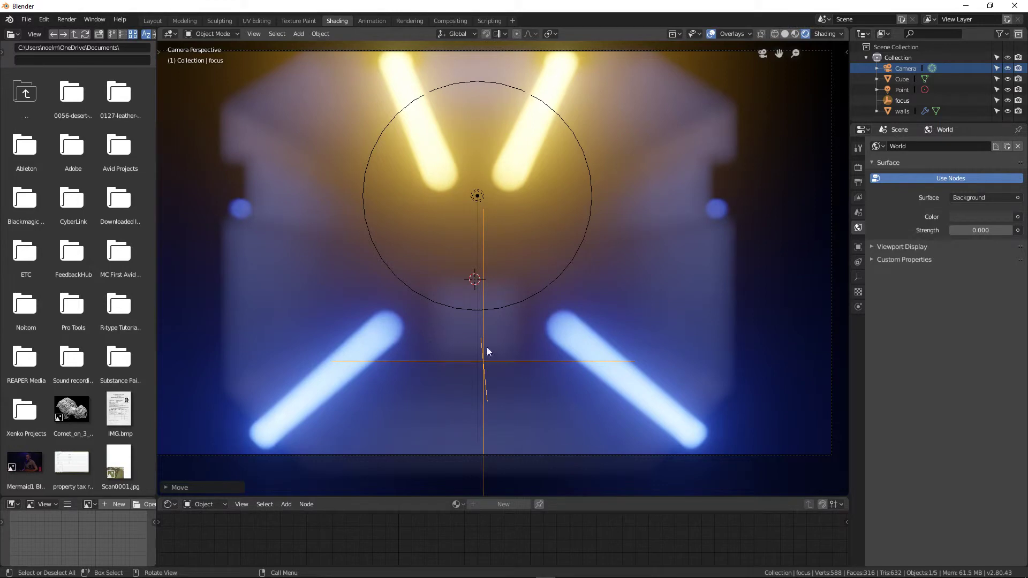
pyautogui.press('g')
pyautogui.press('y')
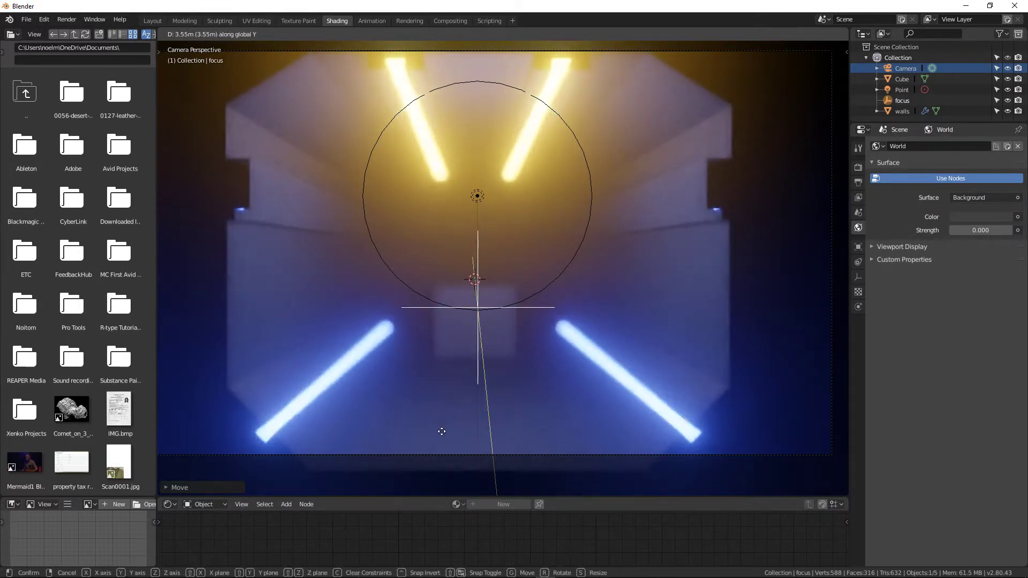
pyautogui.click(442, 454)
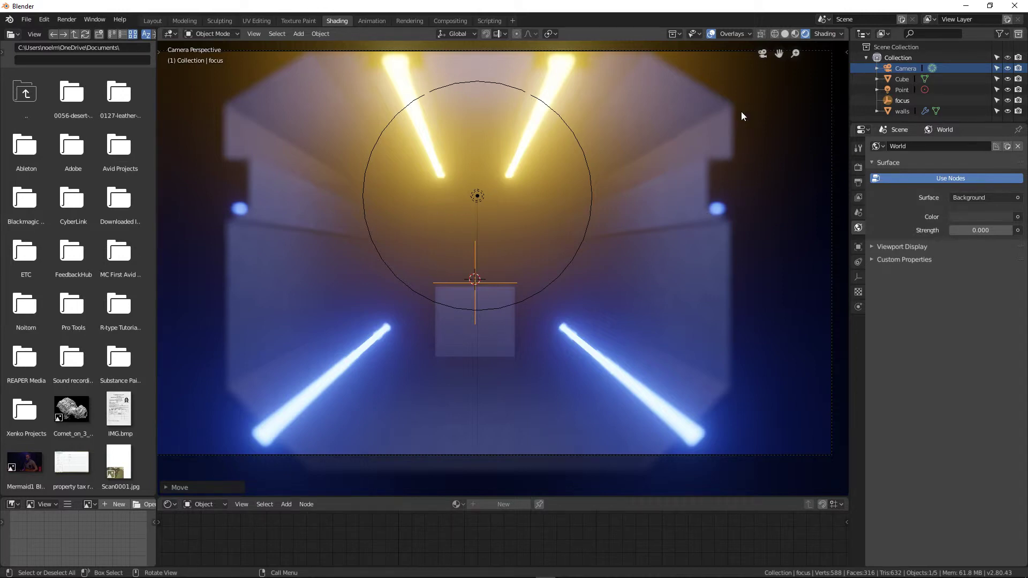
# - Hide the viewport overlays and show the whole camera frame
pyautogui.click(711, 34)
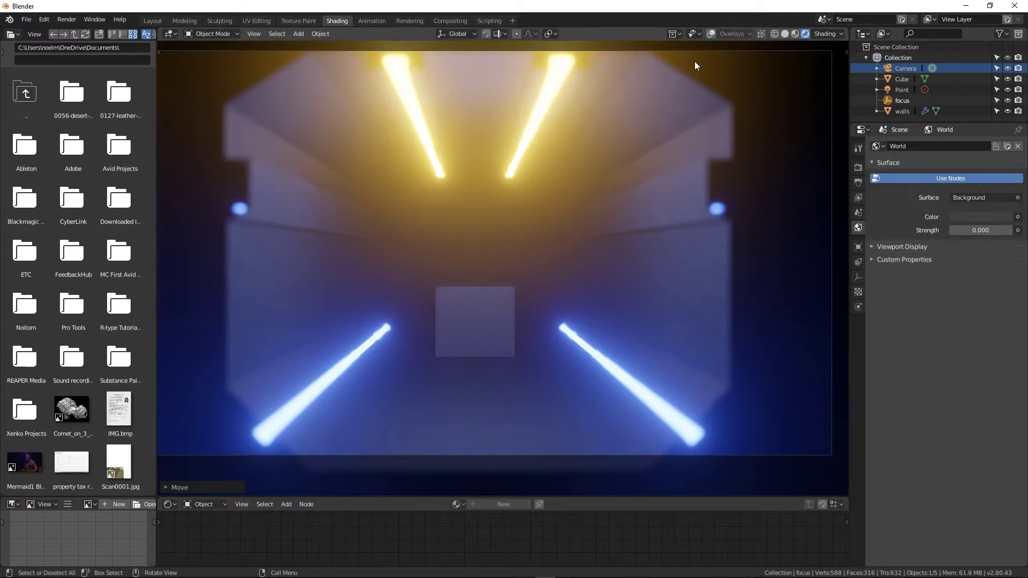
pyautogui.scroll(-1, 638, 136)
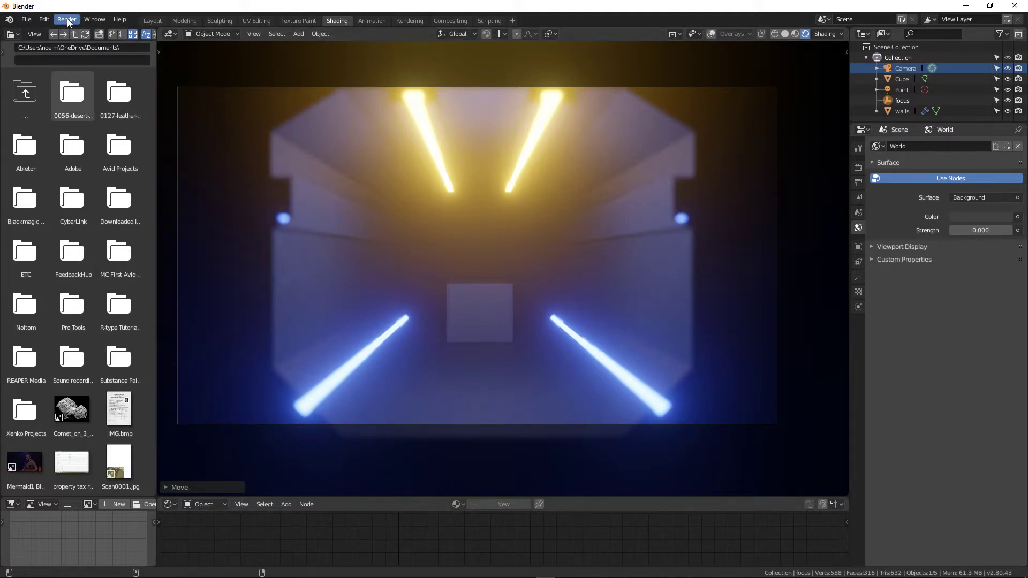
# - Switch to the Rendering workspace, render the corridor as a still image, and close the render window
pyautogui.click(405, 21)
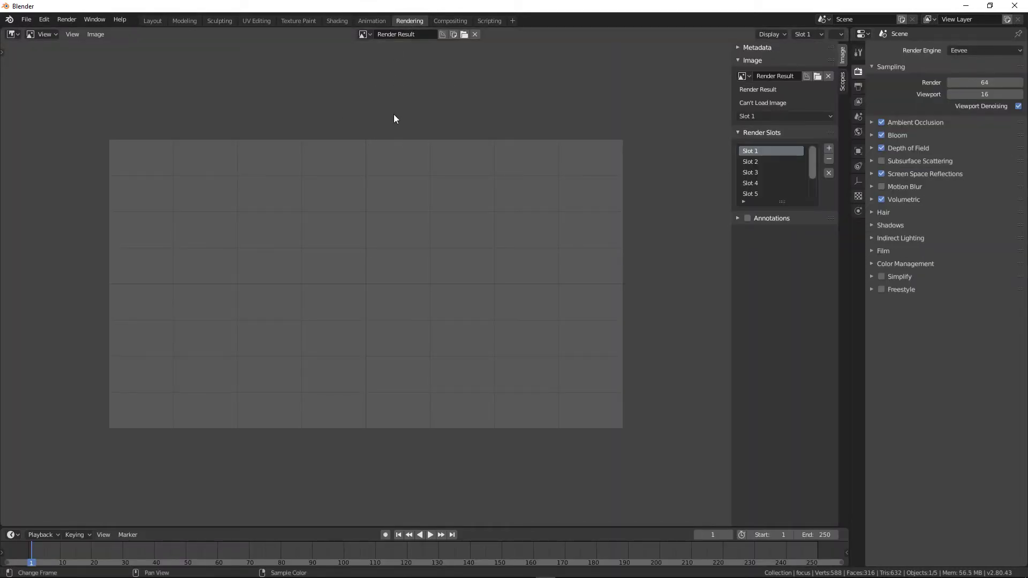
pyautogui.click(66, 21)
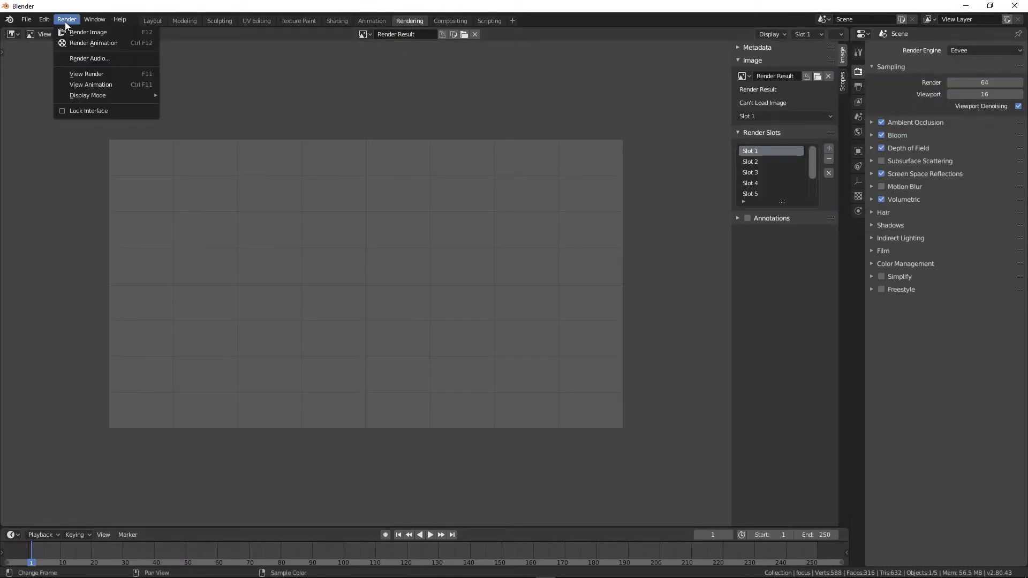
pyautogui.click(94, 43)
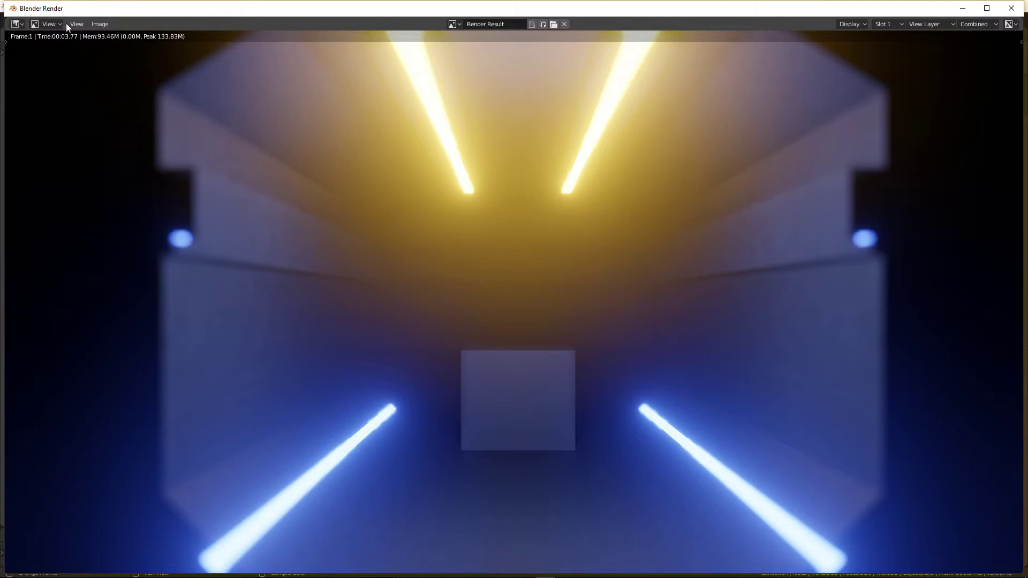
pyautogui.click(99, 23)
pyautogui.click(1012, 8)
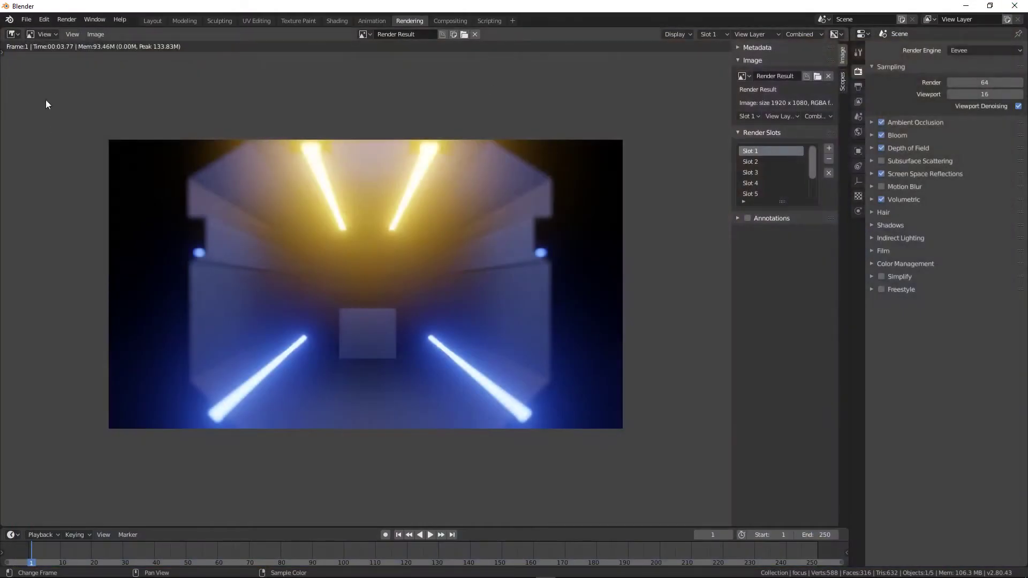
# - Set the animation's end frame to 50
pyautogui.click(66, 19)
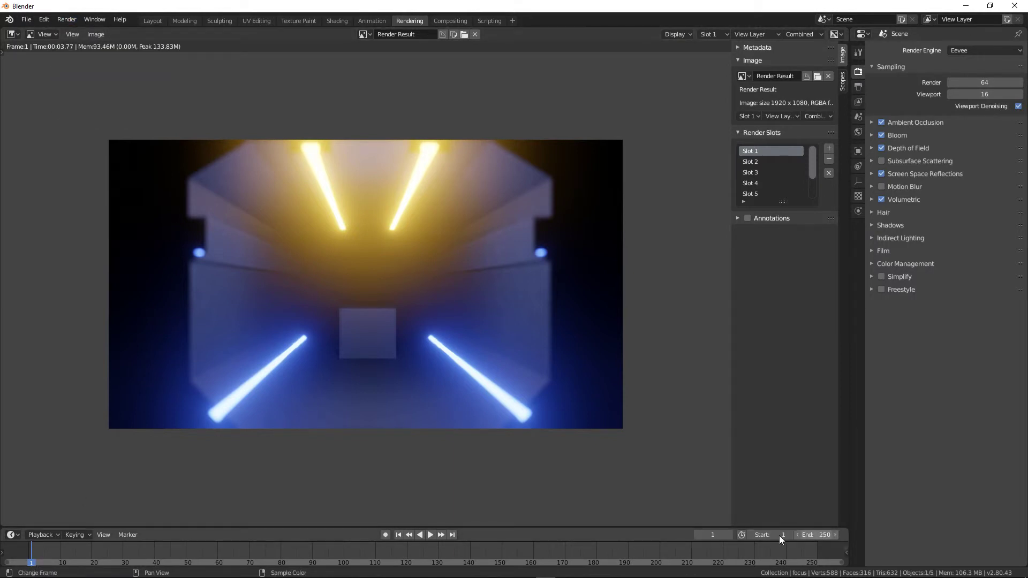
pyautogui.click(829, 534)
pyautogui.write('50')
pyautogui.press('Return')
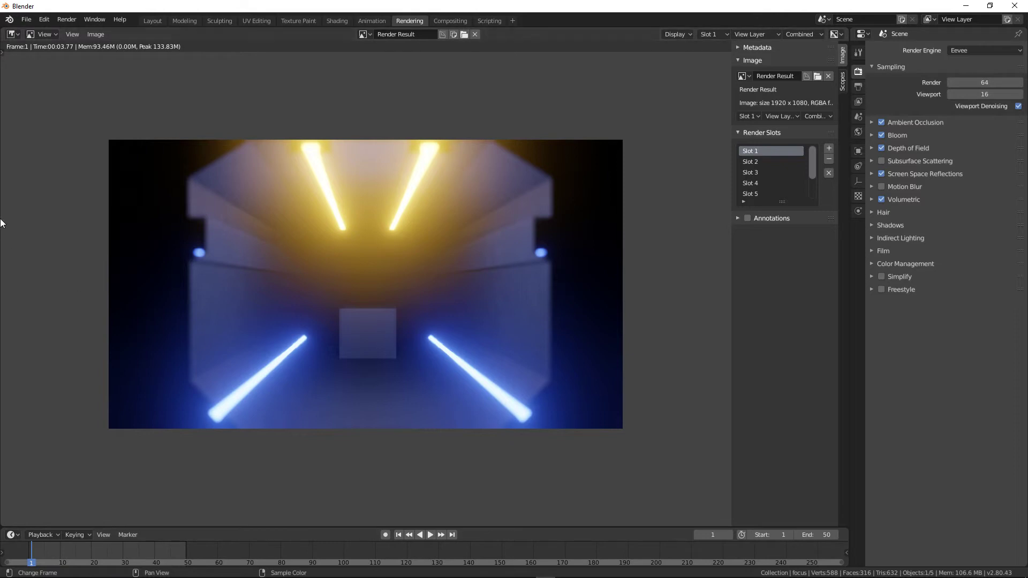
pyautogui.click(71, 20)
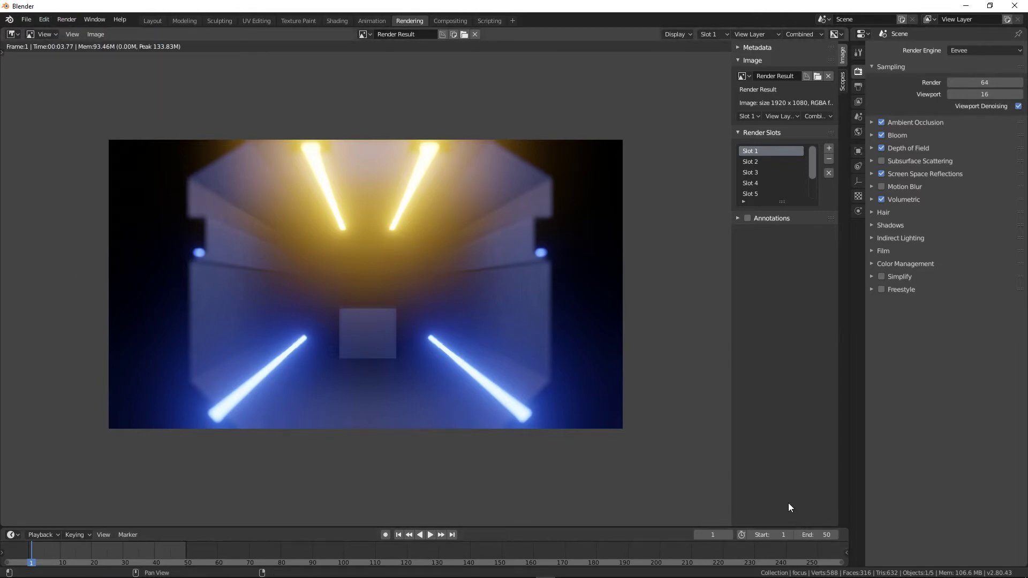
# - Set the render output folder to the Desktop
pyautogui.click(859, 86)
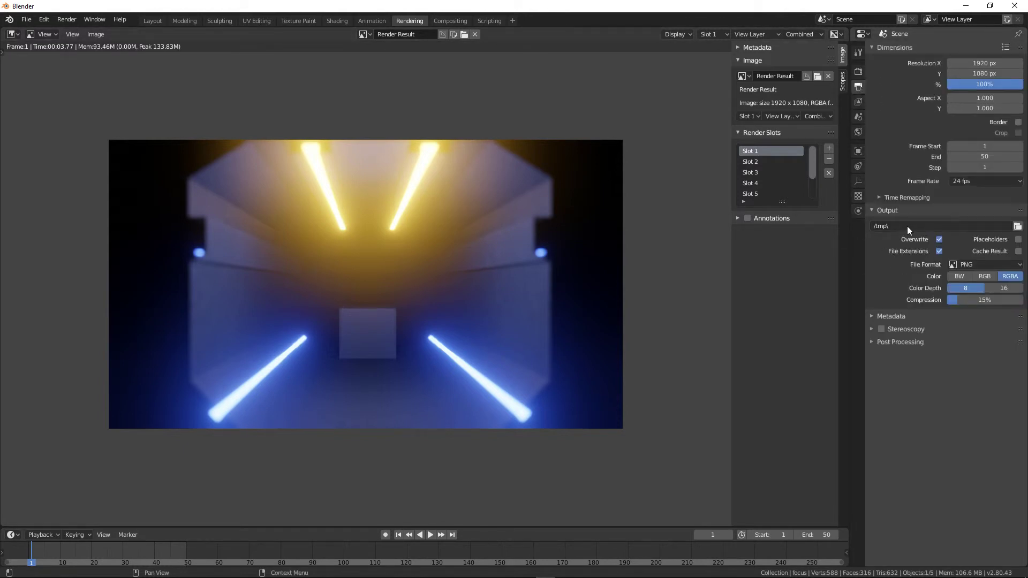
pyautogui.click(1016, 226)
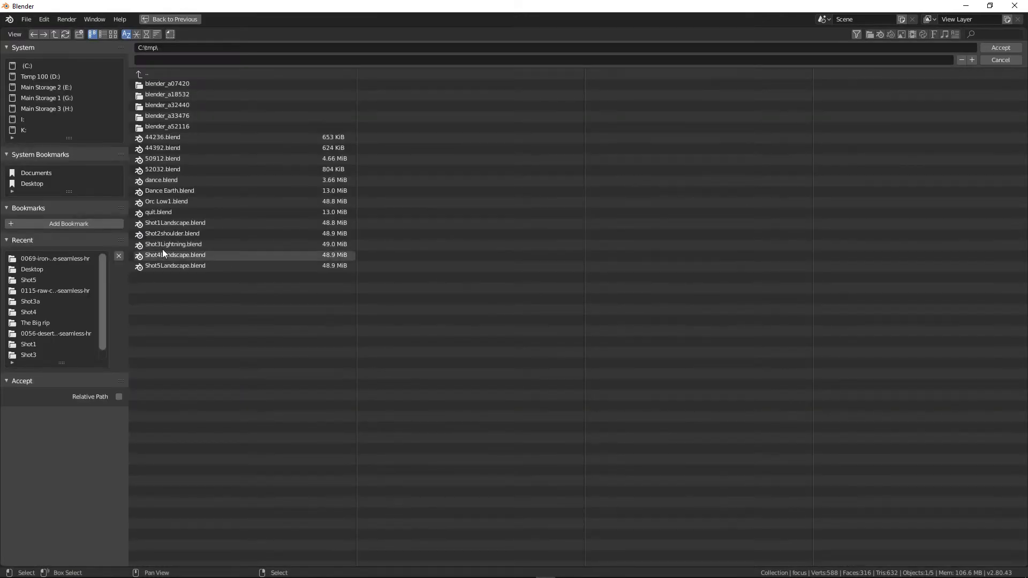
pyautogui.click(32, 184)
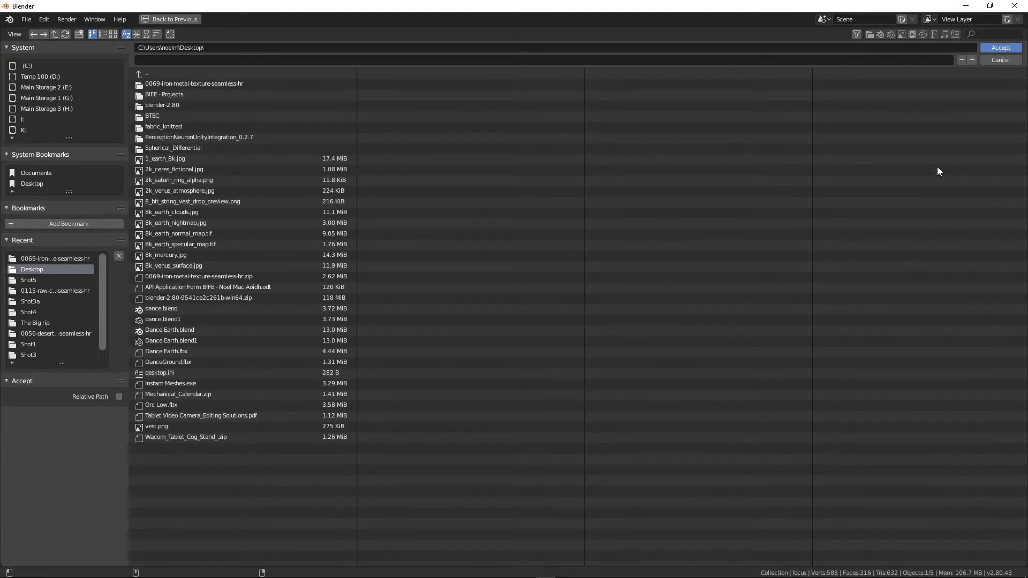
pyautogui.press('Return')
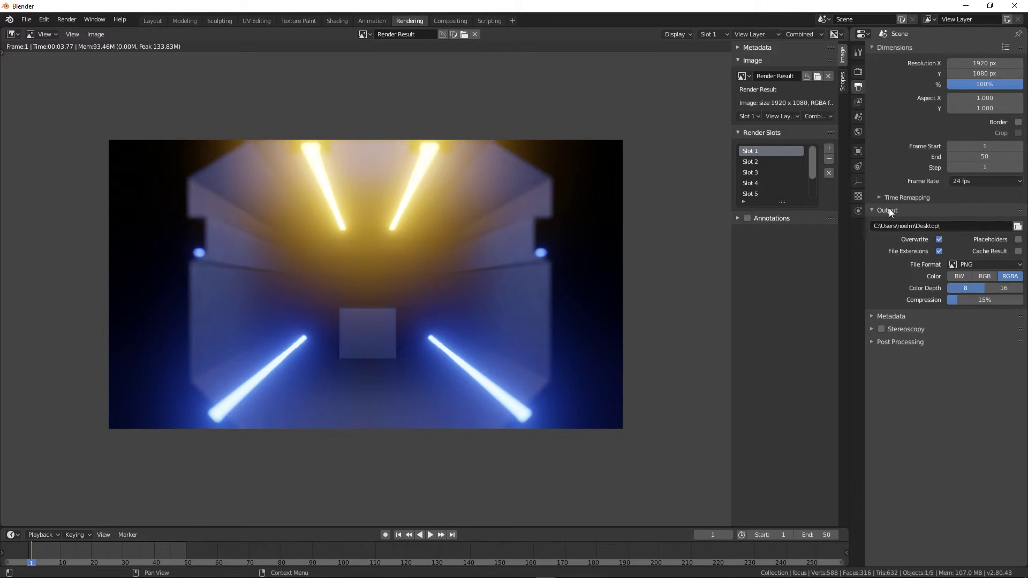
# - Change the output file format to FFmpeg video and expand its encoding settings
pyautogui.click(968, 264)
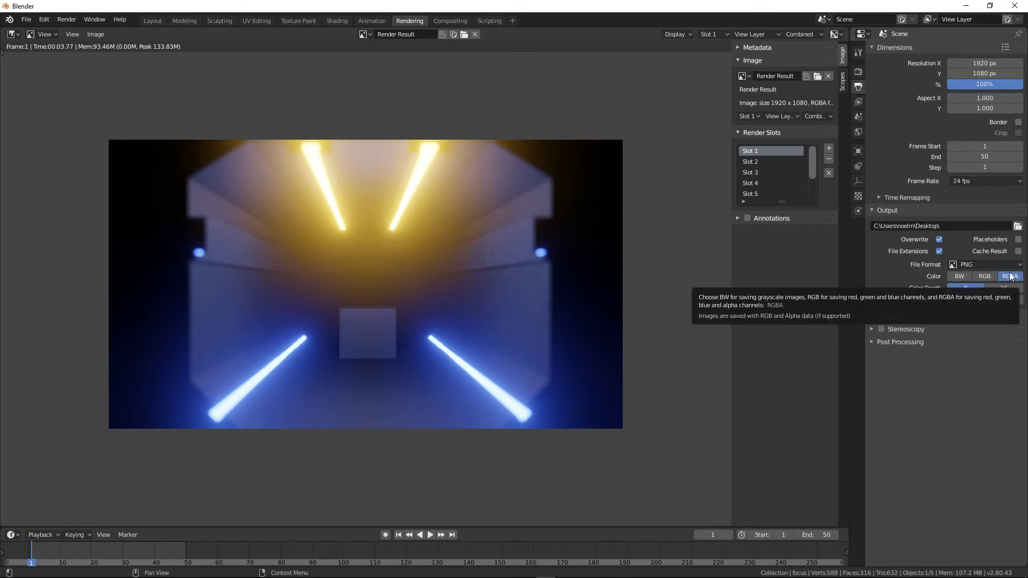
pyautogui.click(984, 267)
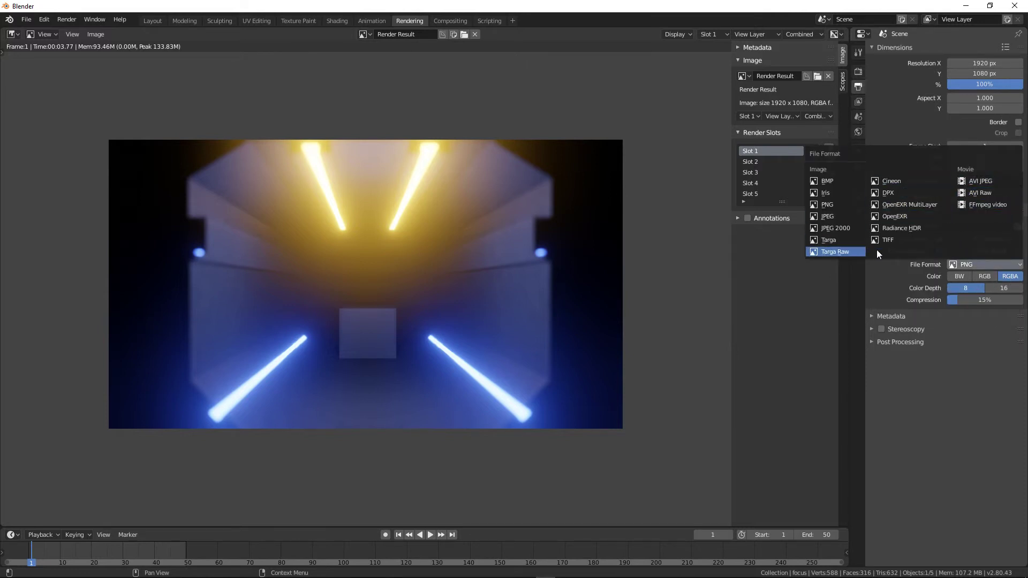
pyautogui.click(982, 205)
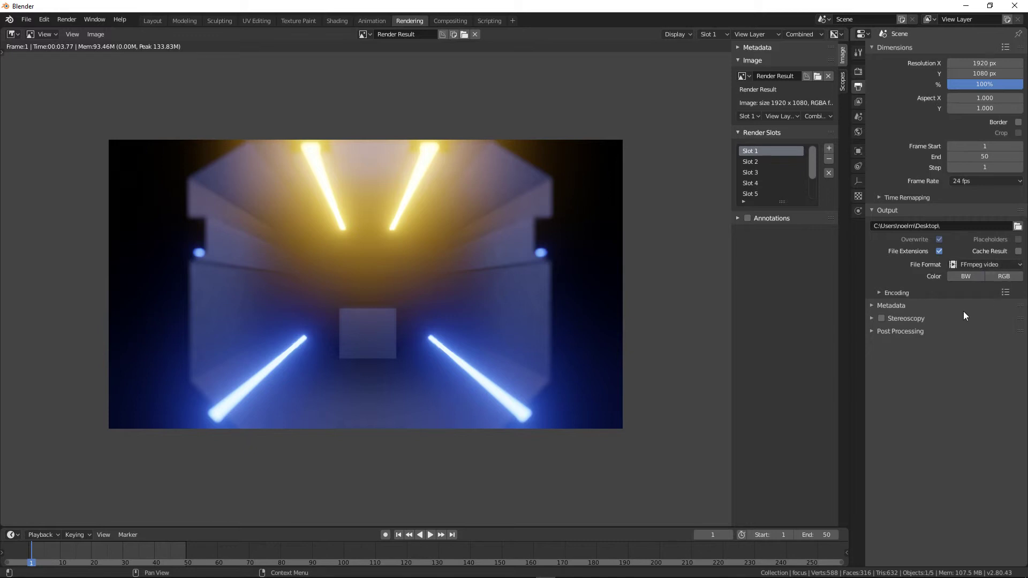
pyautogui.click(879, 293)
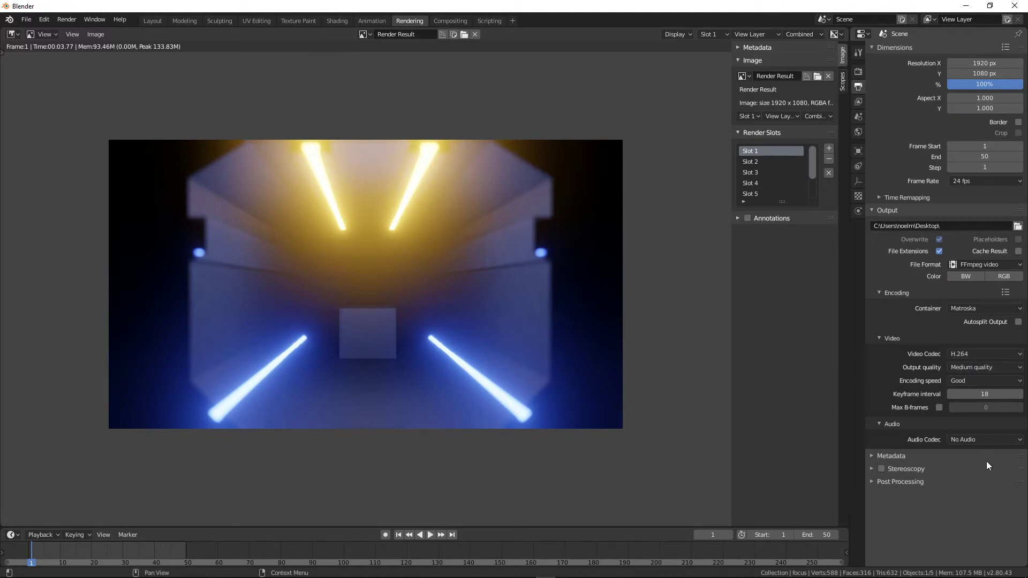
pyautogui.click(859, 73)
pyautogui.click(859, 87)
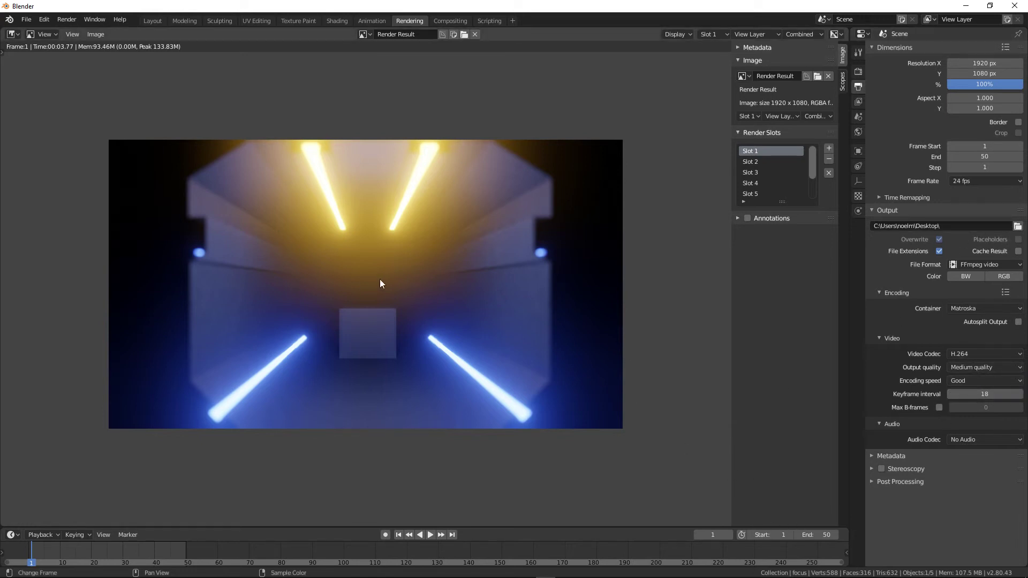
# - Set the output file format to PNG and render the current frame as a still image
pyautogui.click(987, 264)
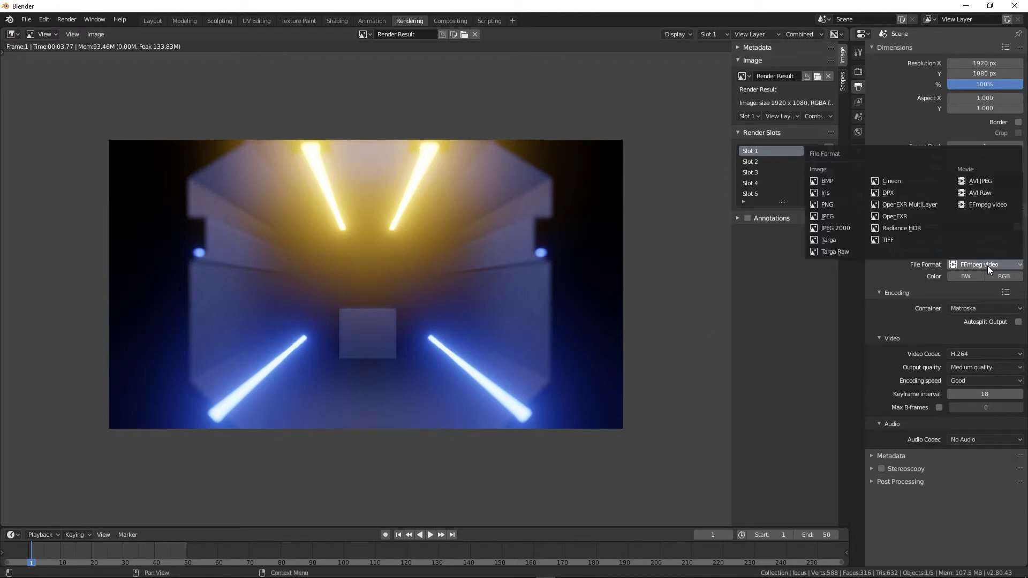
pyautogui.click(830, 203)
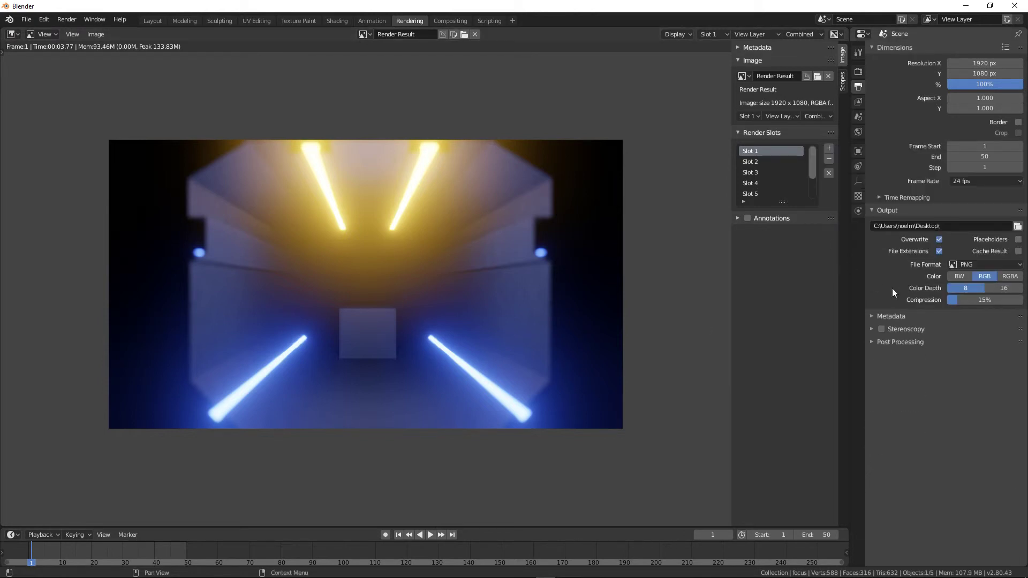
pyautogui.click(66, 19)
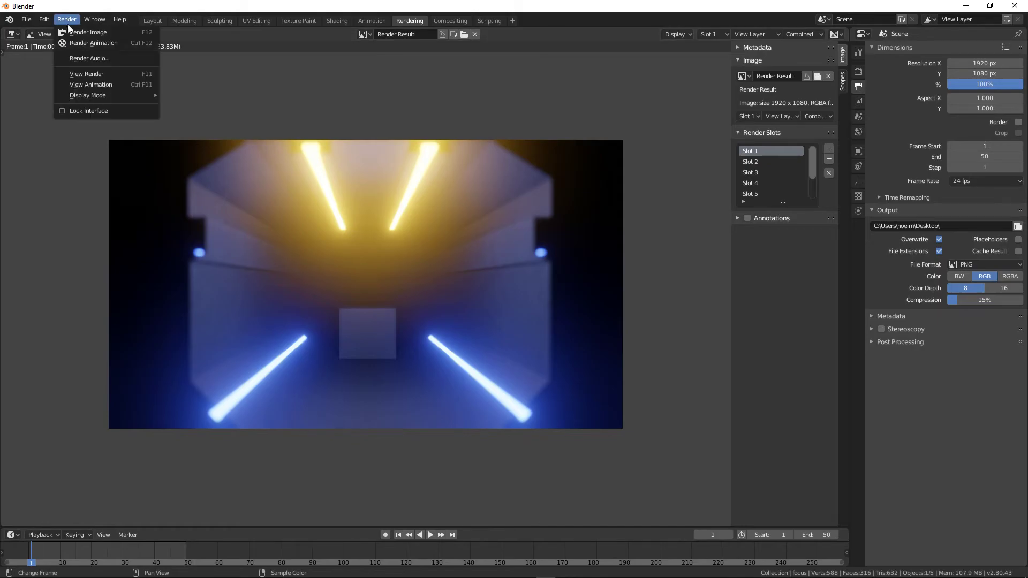
pyautogui.click(86, 41)
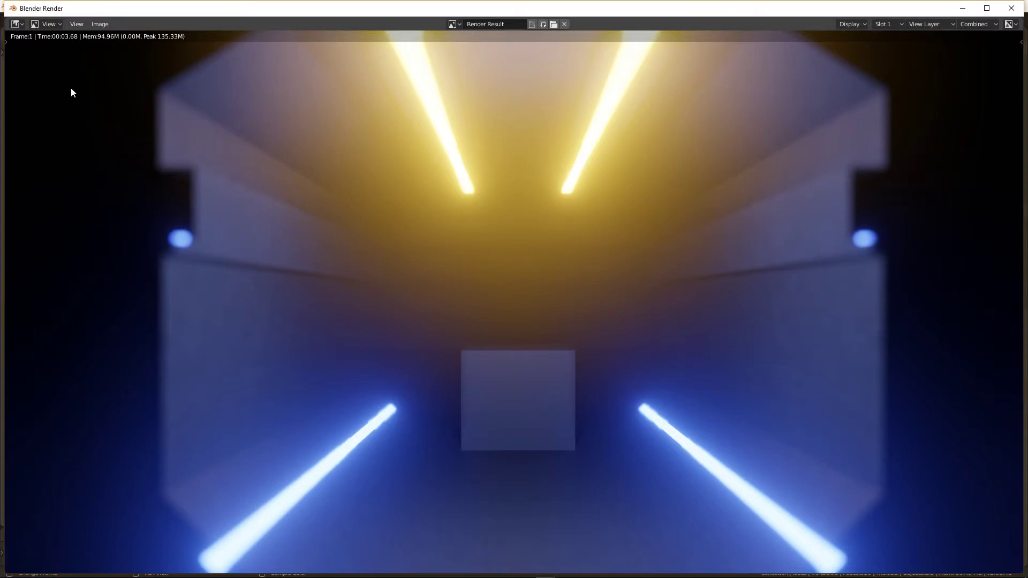
# - Save the rendered image to the Desktop as liighting1.png
pyautogui.click(99, 24)
pyautogui.click(121, 101)
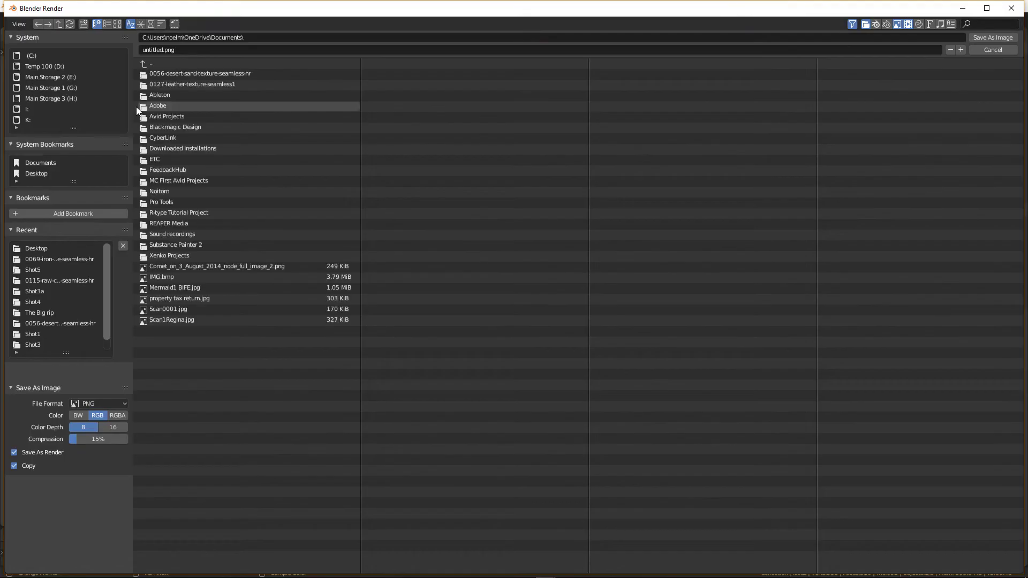
pyautogui.click(49, 173)
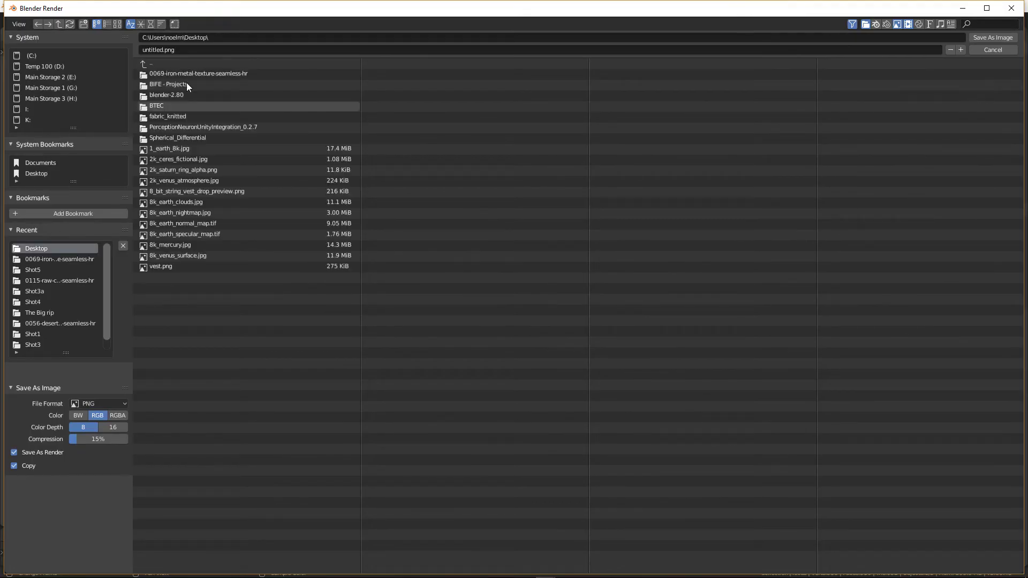
pyautogui.click(184, 50)
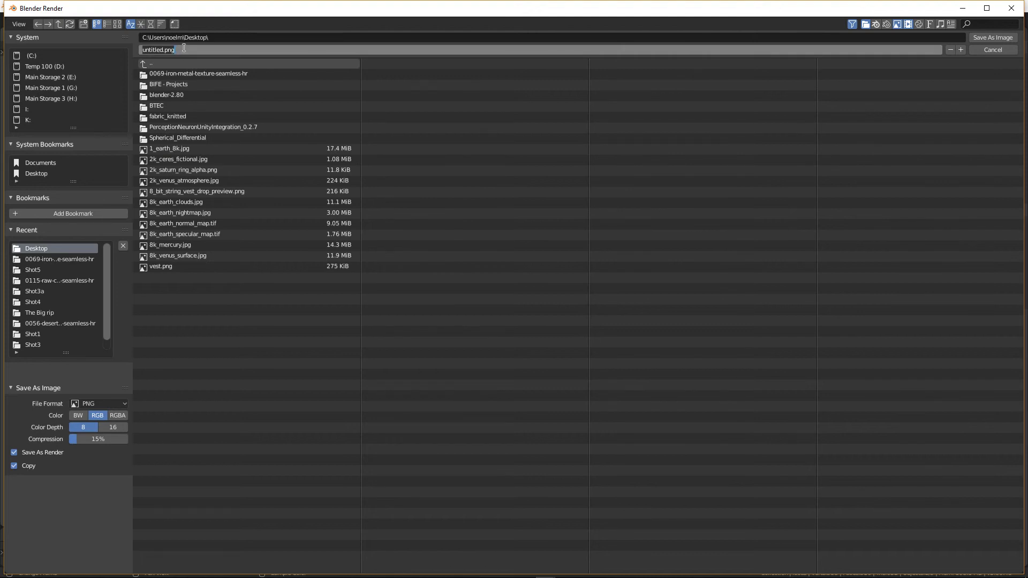
pyautogui.press('BackSpace')
pyautogui.click(996, 37)
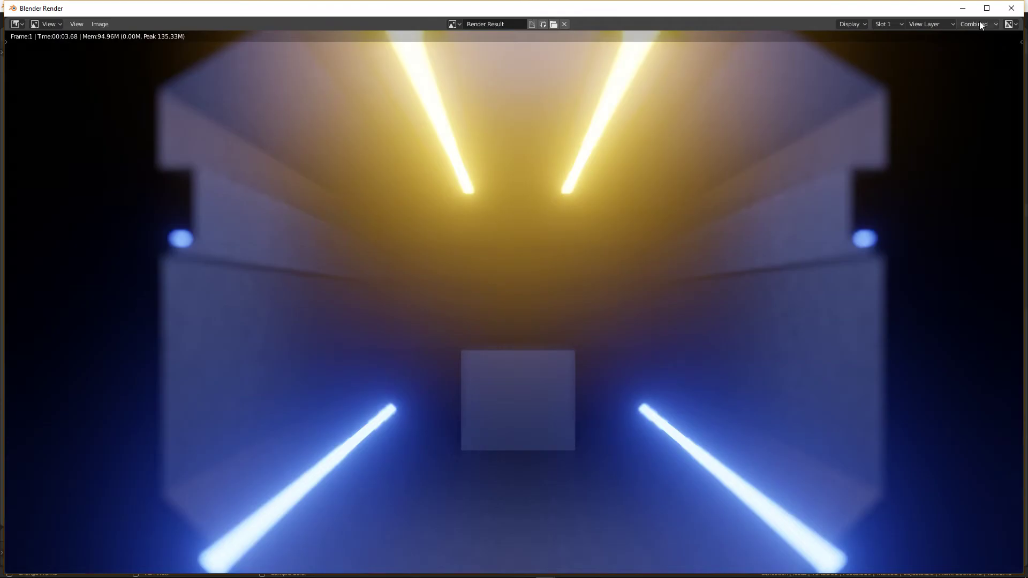
# - Minimise the Blender windows, open the saved render from the desktop to check it, and close the photo viewer
pyautogui.click(963, 8)
pyautogui.click(963, 8)
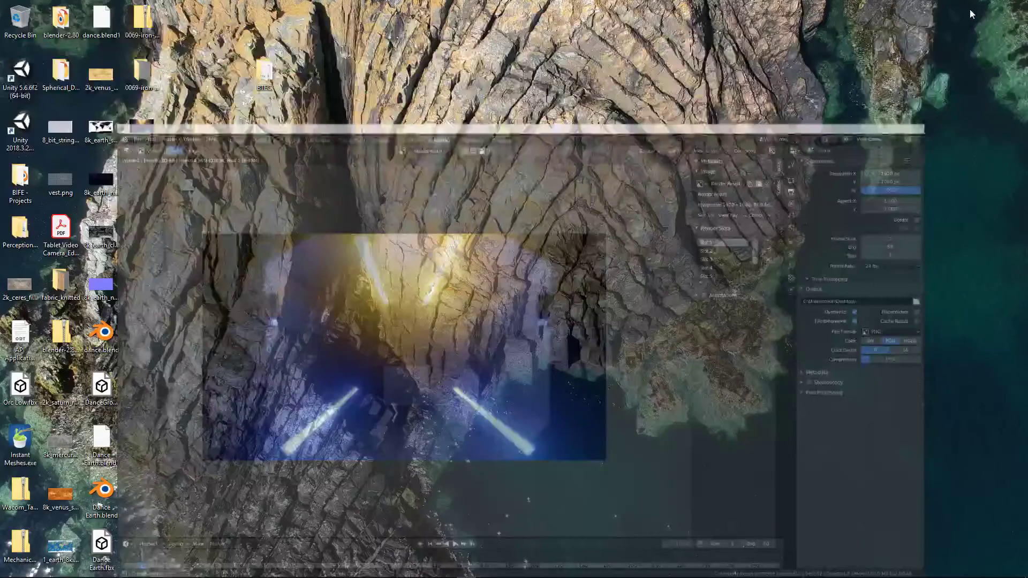
pyautogui.doubleClick(142, 130)
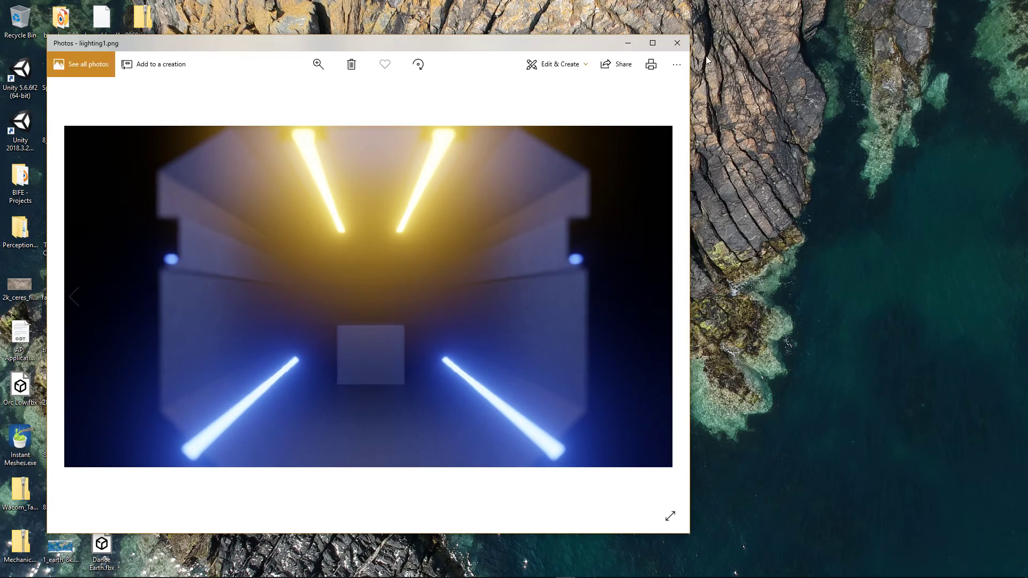
pyautogui.click(677, 43)
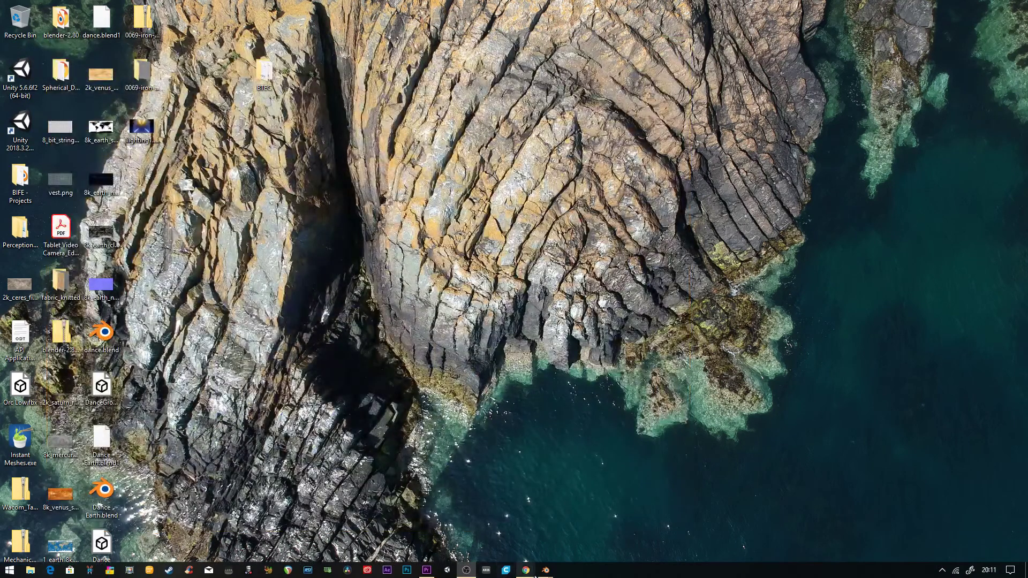
# - Switch to Chrome and find the evidence requirements in the 3dComGraphics-Project2 assignment brief
pyautogui.moveTo(526, 569)
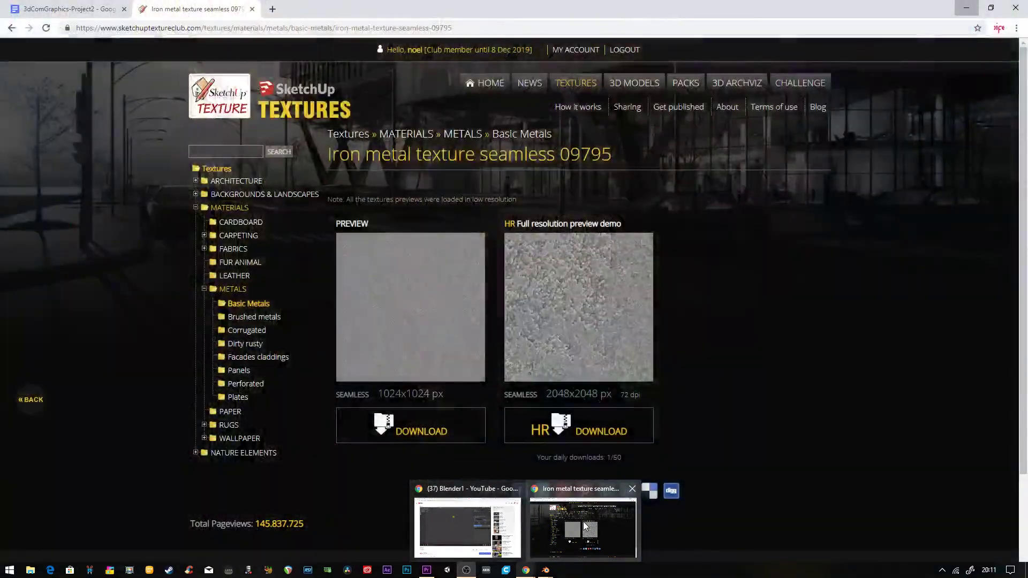
pyautogui.click(583, 522)
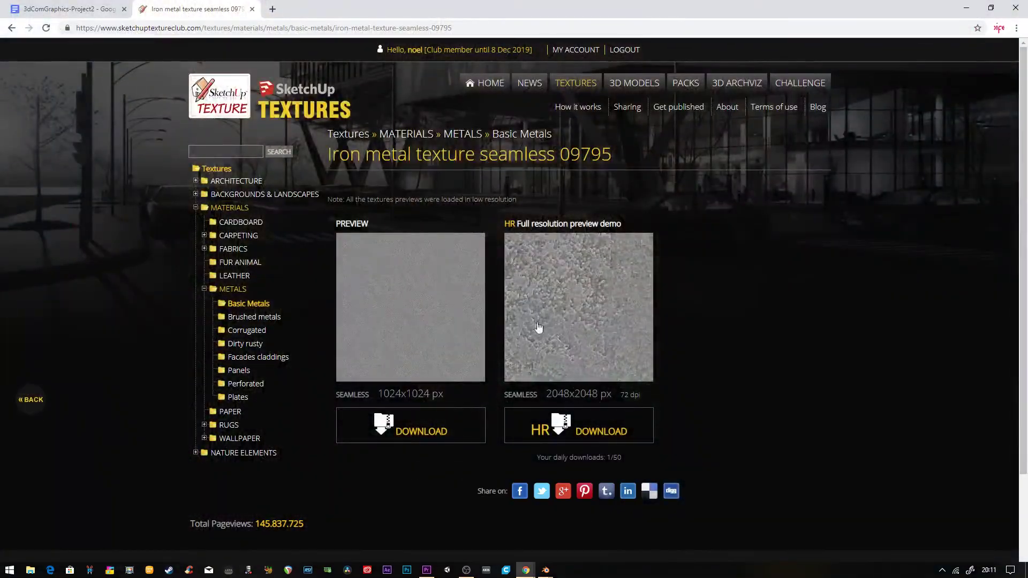
pyautogui.click(63, 4)
pyautogui.scroll(-5, 273, 306)
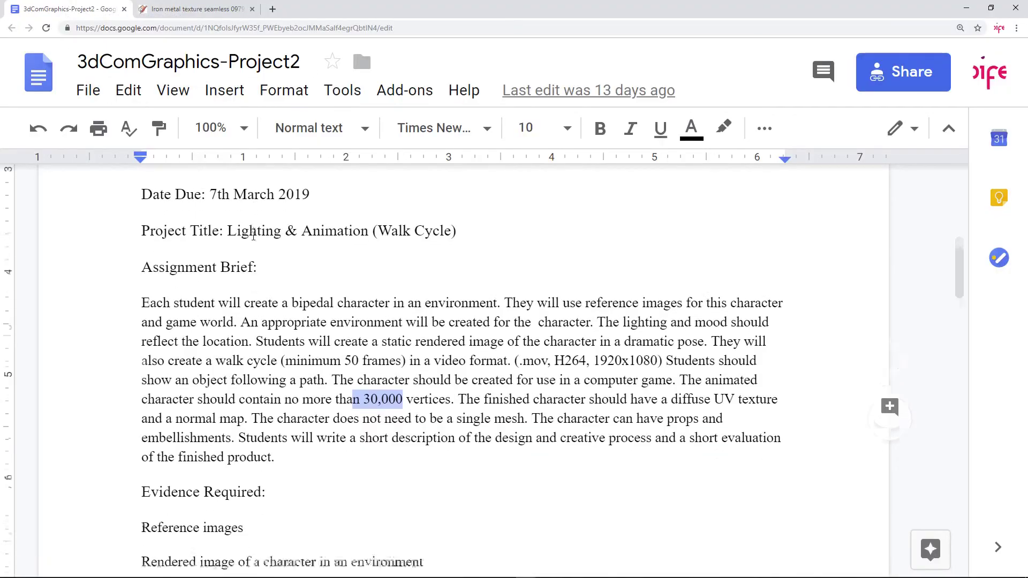
pyautogui.click(274, 306)
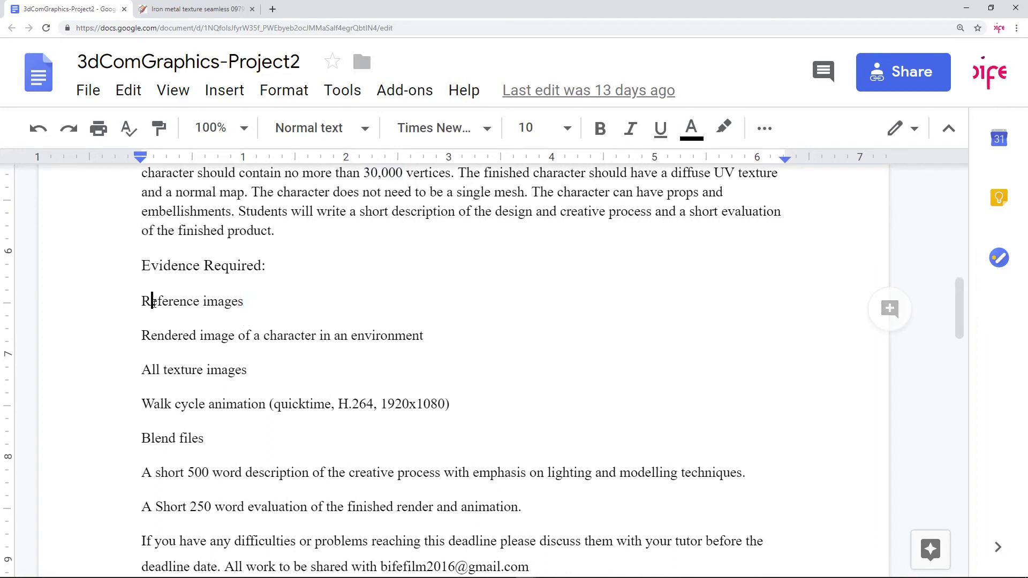
# - Review the reference images and rendered character image requirements by highlighting each line in the brief
pyautogui.moveTo(142, 301); pyautogui.dragTo(256, 303)
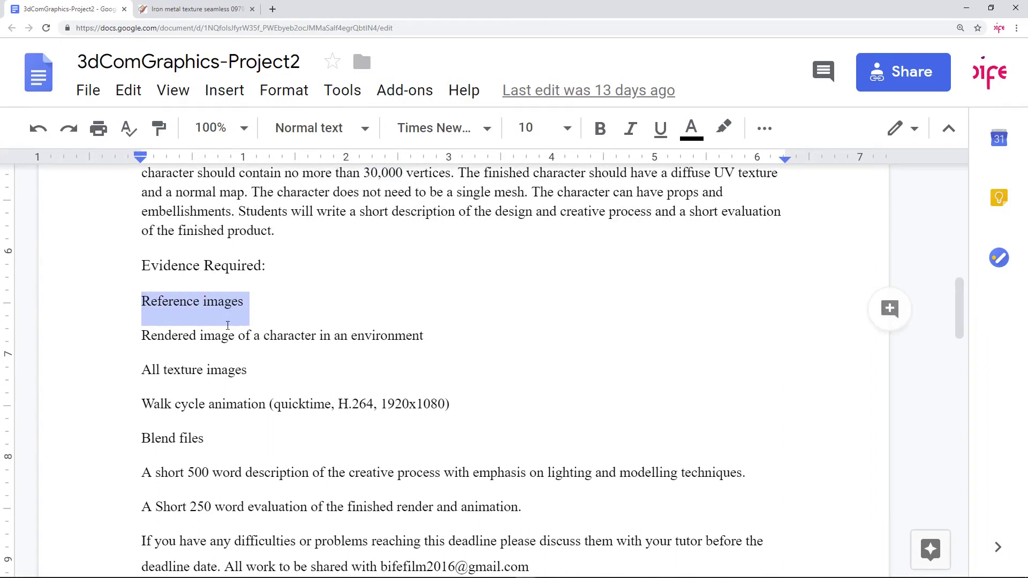
pyautogui.click(200, 335)
pyautogui.moveTo(141, 335); pyautogui.dragTo(418, 341)
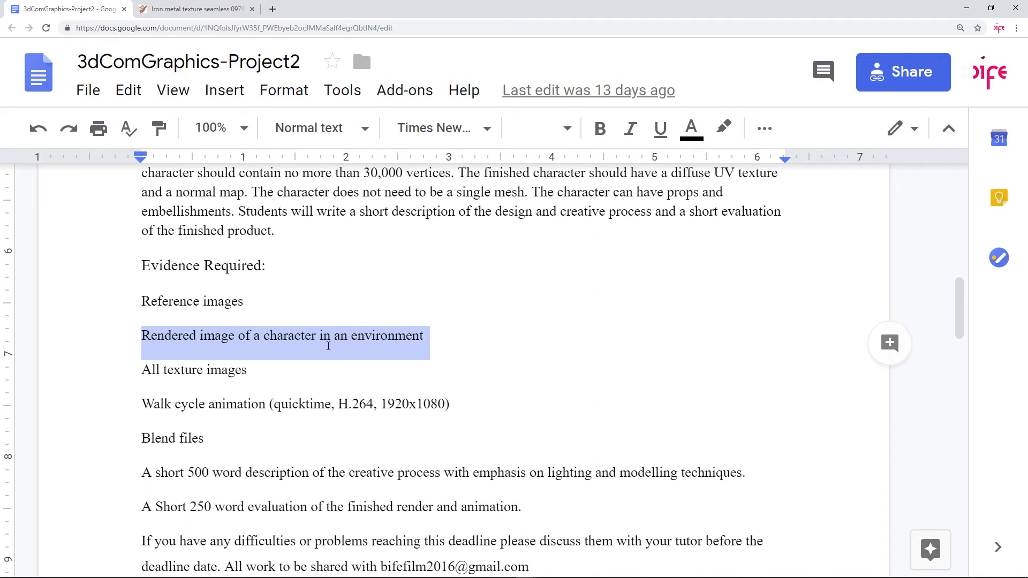
pyautogui.click(305, 367)
# - Review the walk cycle animation requirement, singling out its container format, codec and resolution
pyautogui.moveTo(156, 401); pyautogui.dragTo(460, 409)
pyautogui.doubleClick(306, 407)
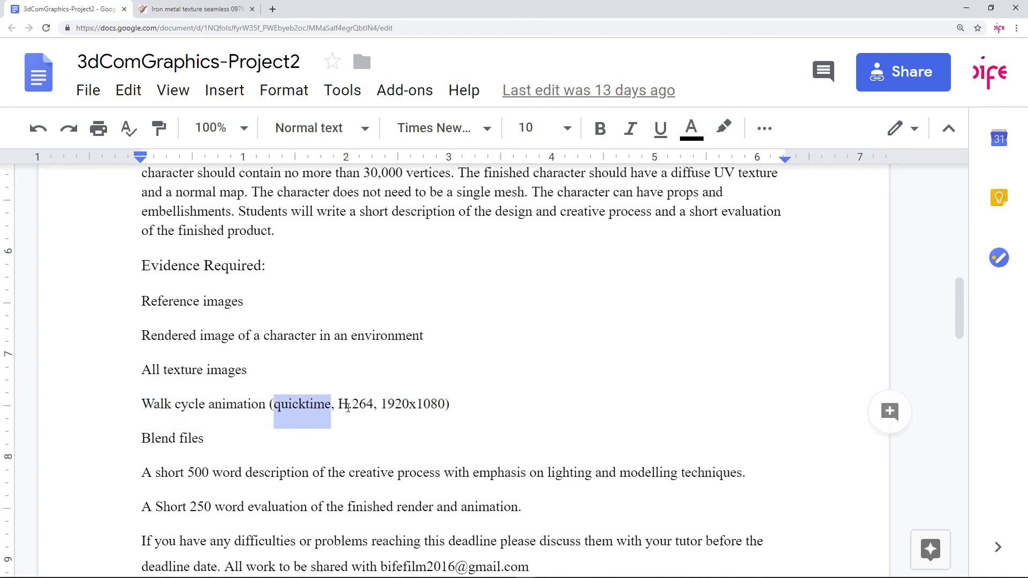
pyautogui.click(349, 407)
pyautogui.click(418, 405)
pyautogui.doubleClick(418, 405)
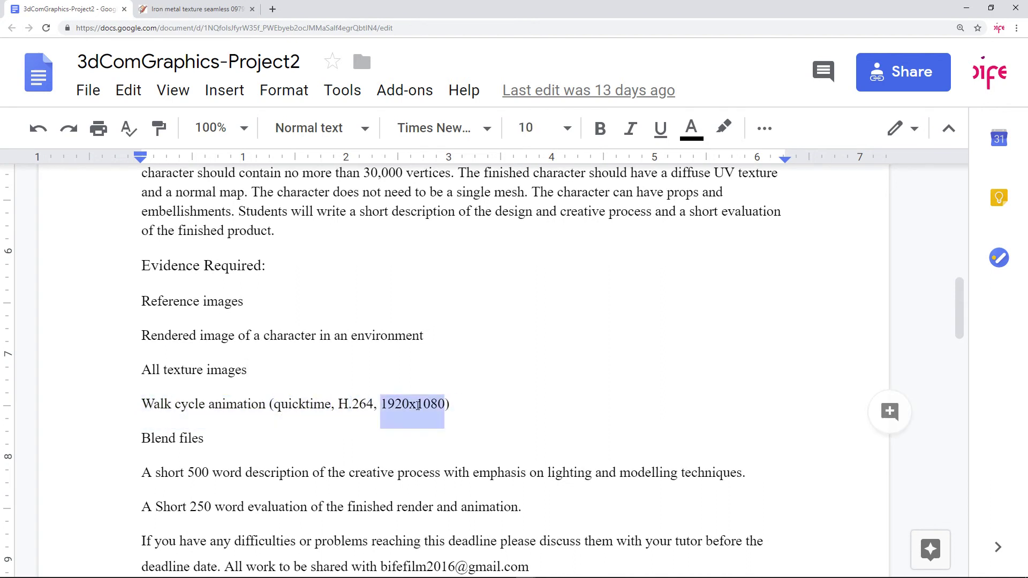
# - Replace the word quicktime with FFmpeg in the walk cycle animation line of the evidence requirements
pyautogui.doubleClick(307, 408)
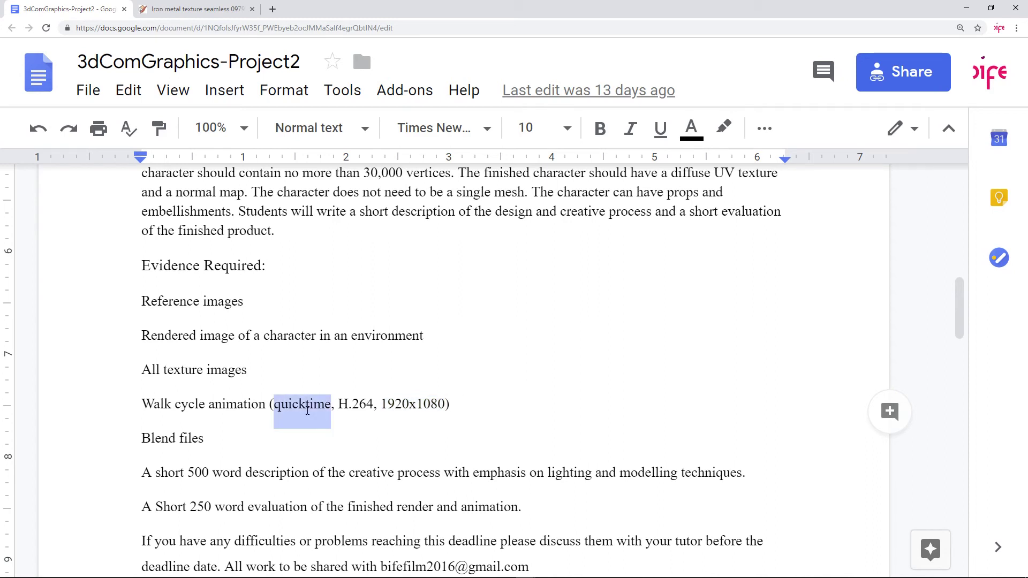
pyautogui.write('FFmpe')
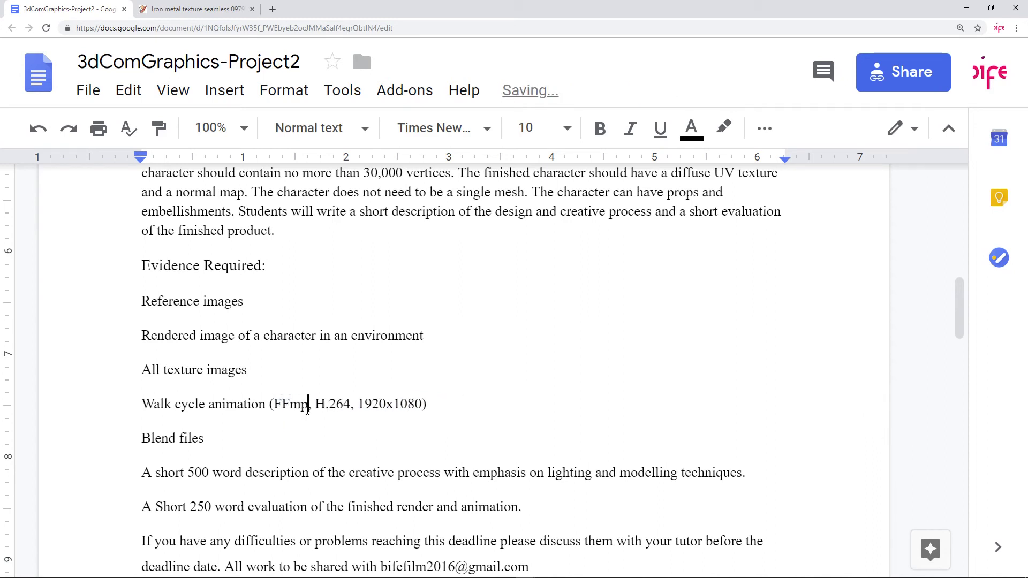
pyautogui.write('g')
pyautogui.click(327, 371)
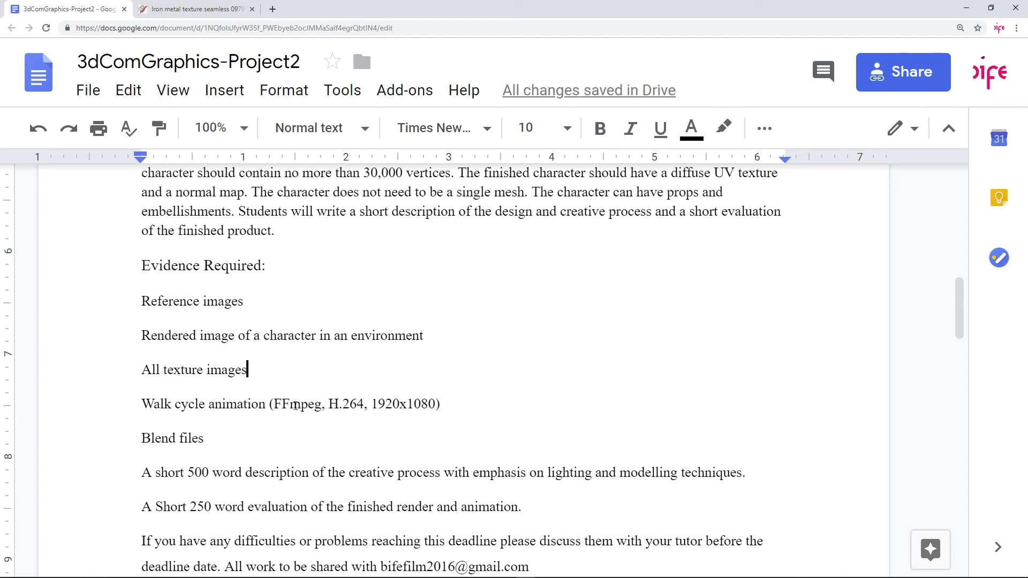
pyautogui.doubleClick(297, 404)
# - Change the walk cycle's video file extension from .mov to .mp4 in the Assignment Brief paragraph
pyautogui.scroll(2, 647, 368)
pyautogui.scroll(1, 639, 370)
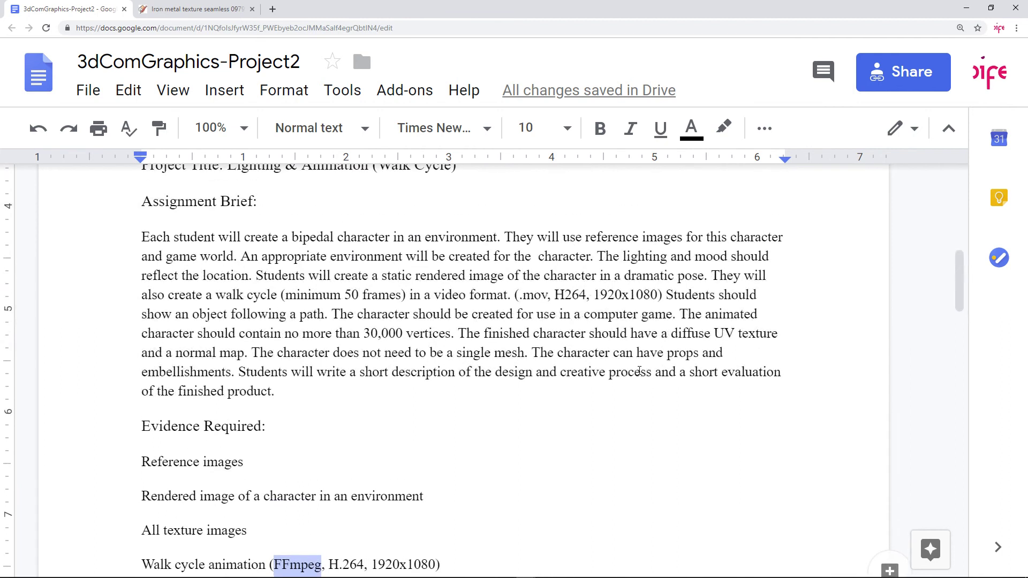
pyautogui.doubleClick(532, 296)
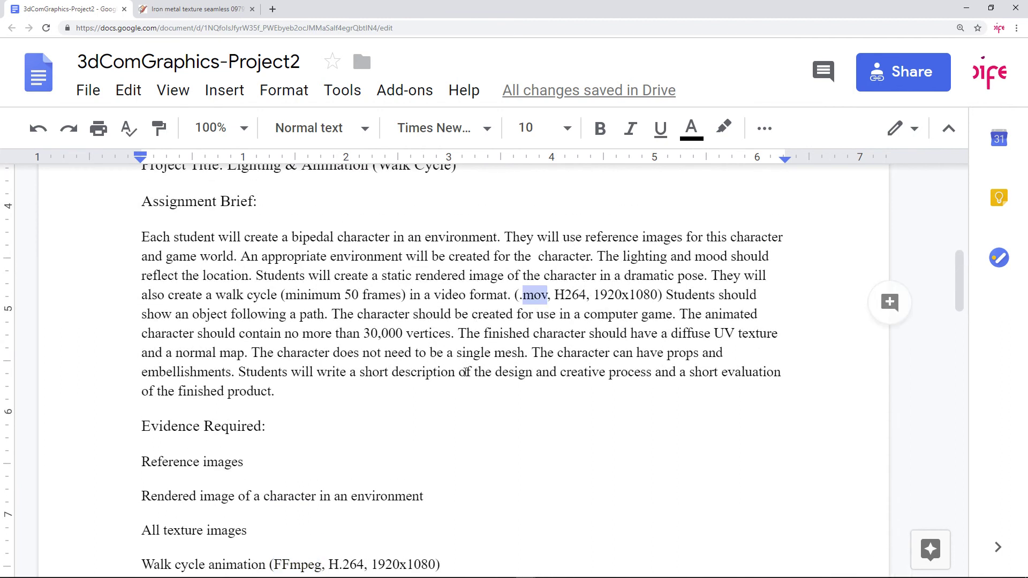
pyautogui.write('mp4')
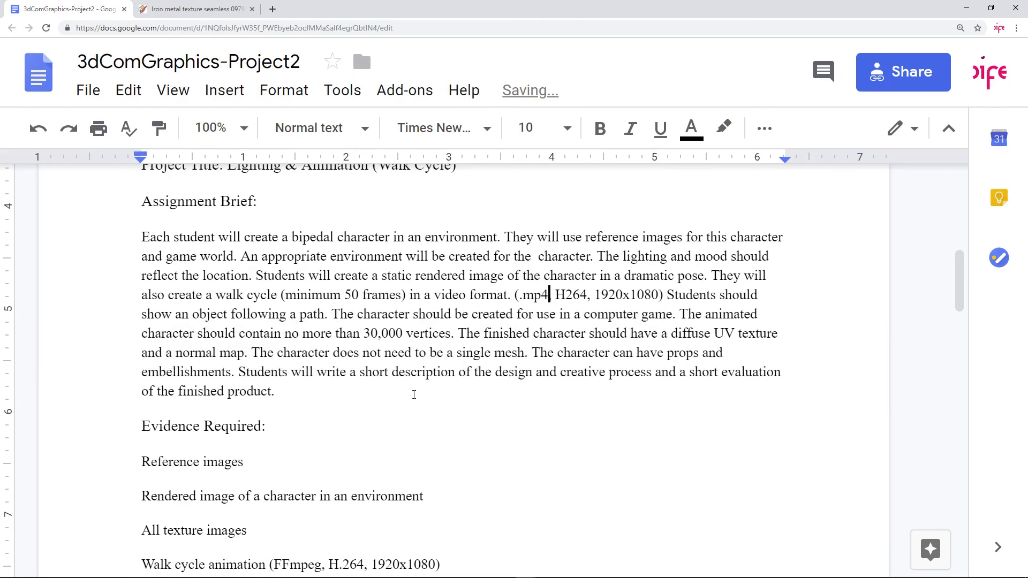
pyautogui.click(390, 403)
# - Check the project's due date by highlighting it, and look over the brief down to the evidence requirements
pyautogui.scroll(-1, 369, 391)
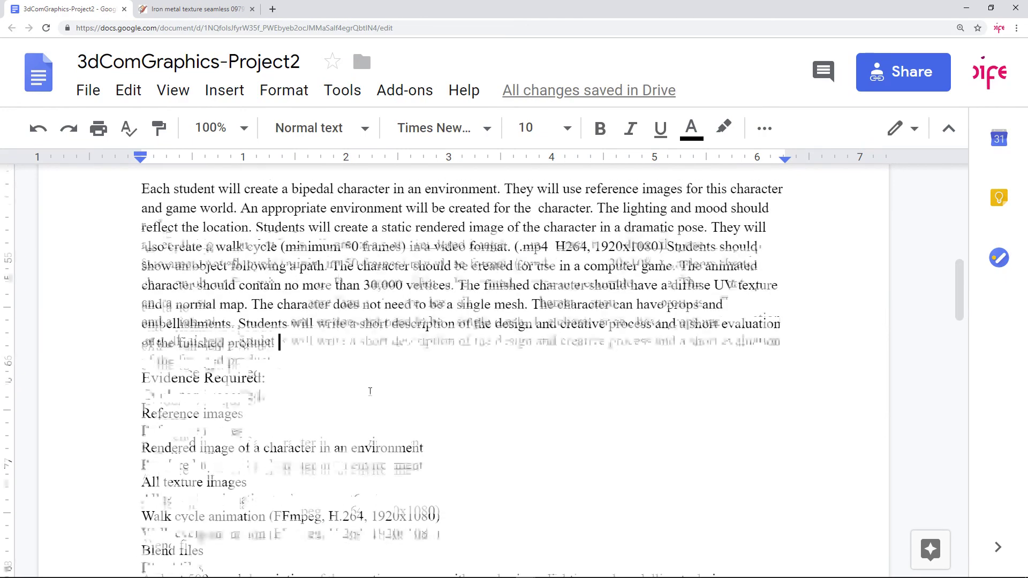
pyautogui.scroll(5, 370, 392)
pyautogui.moveTo(211, 343); pyautogui.dragTo(321, 345)
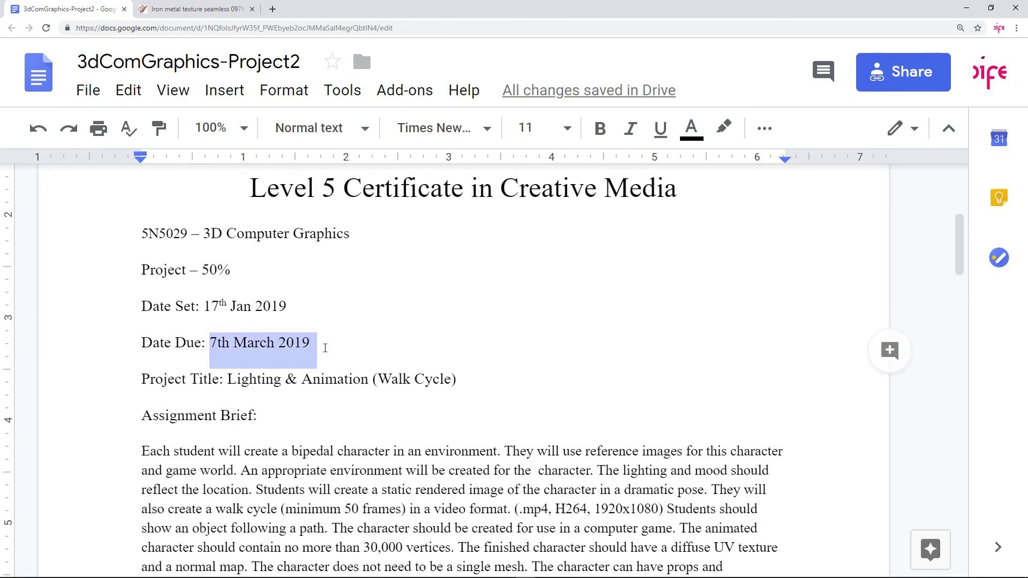
pyautogui.click(321, 345)
pyautogui.scroll(-2, 480, 520)
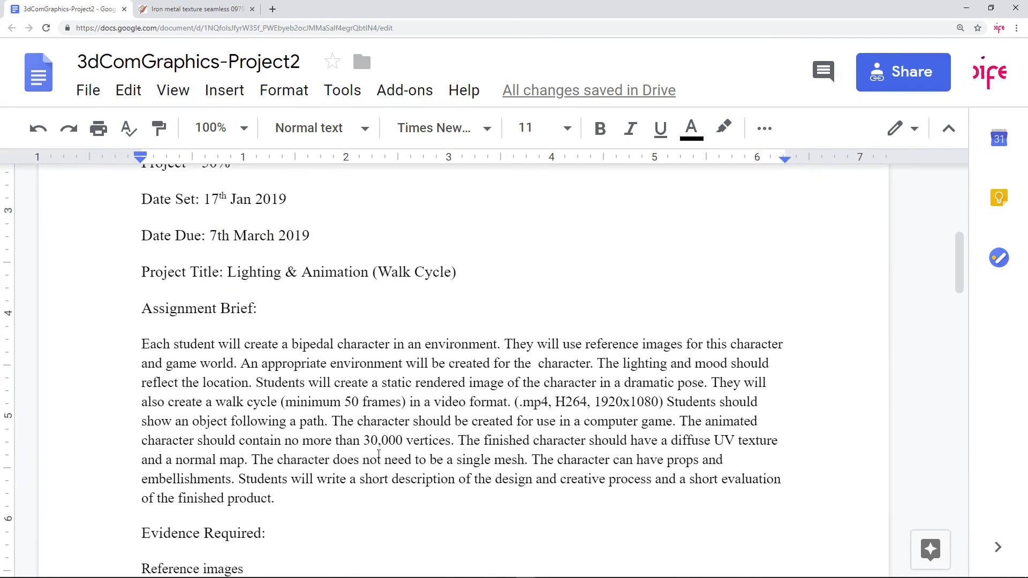
pyautogui.scroll(-2, 382, 428)
pyautogui.scroll(-3, 383, 426)
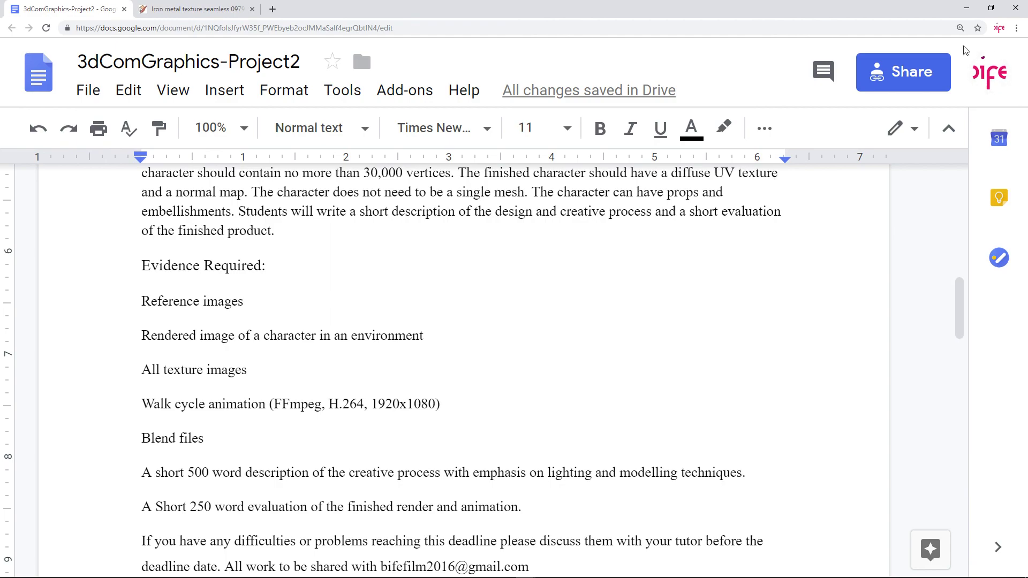
# - Minimise the browser and switch back to the main Blender window with the corridor render
pyautogui.click(966, 8)
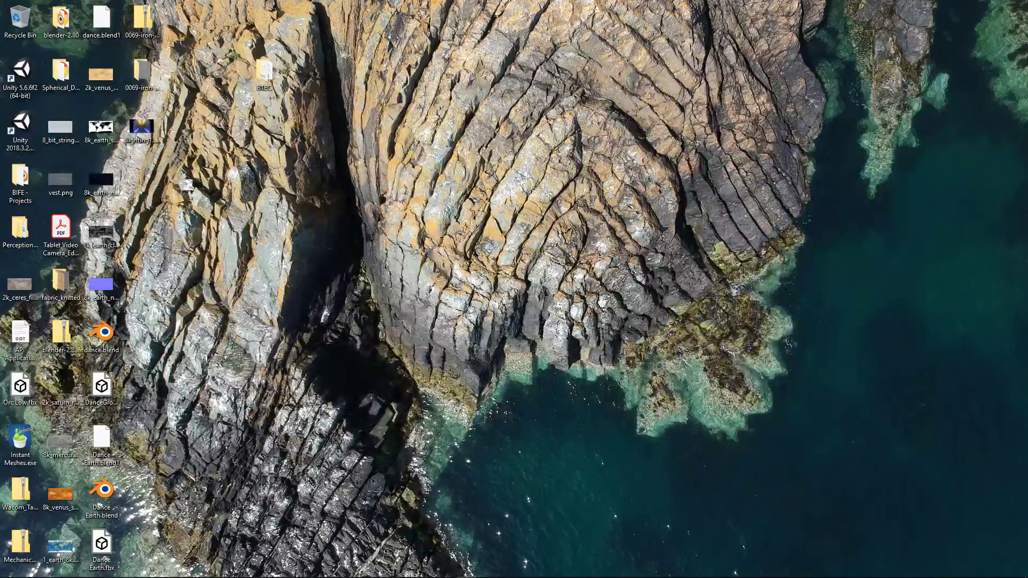
pyautogui.moveTo(353, 575)
pyautogui.moveTo(545, 571)
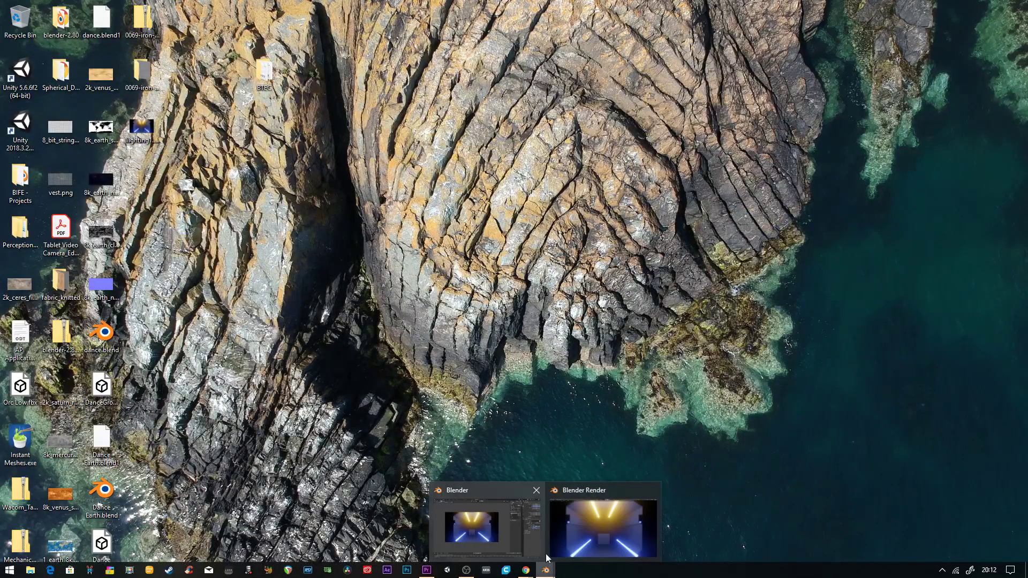
pyautogui.click(481, 517)
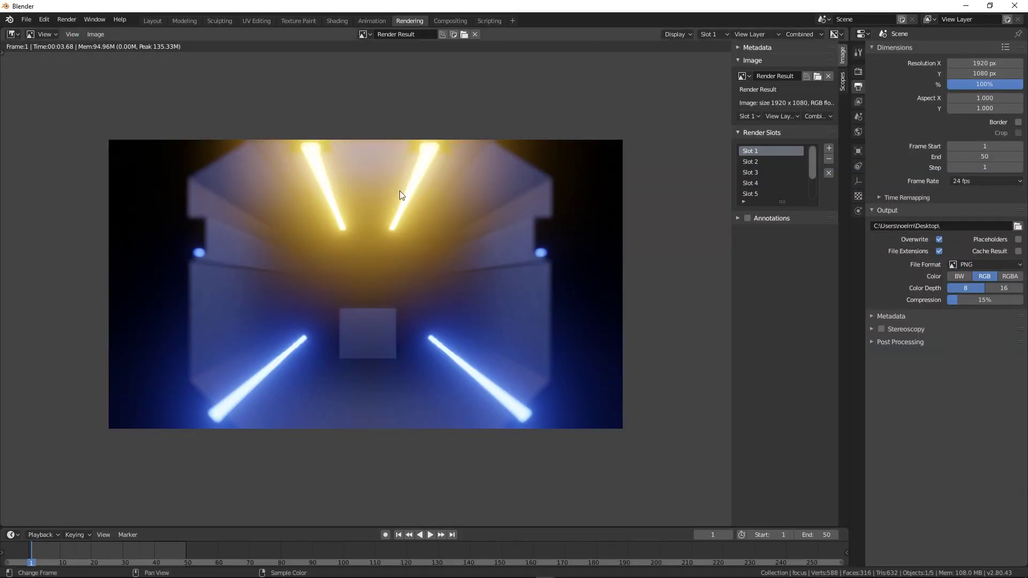